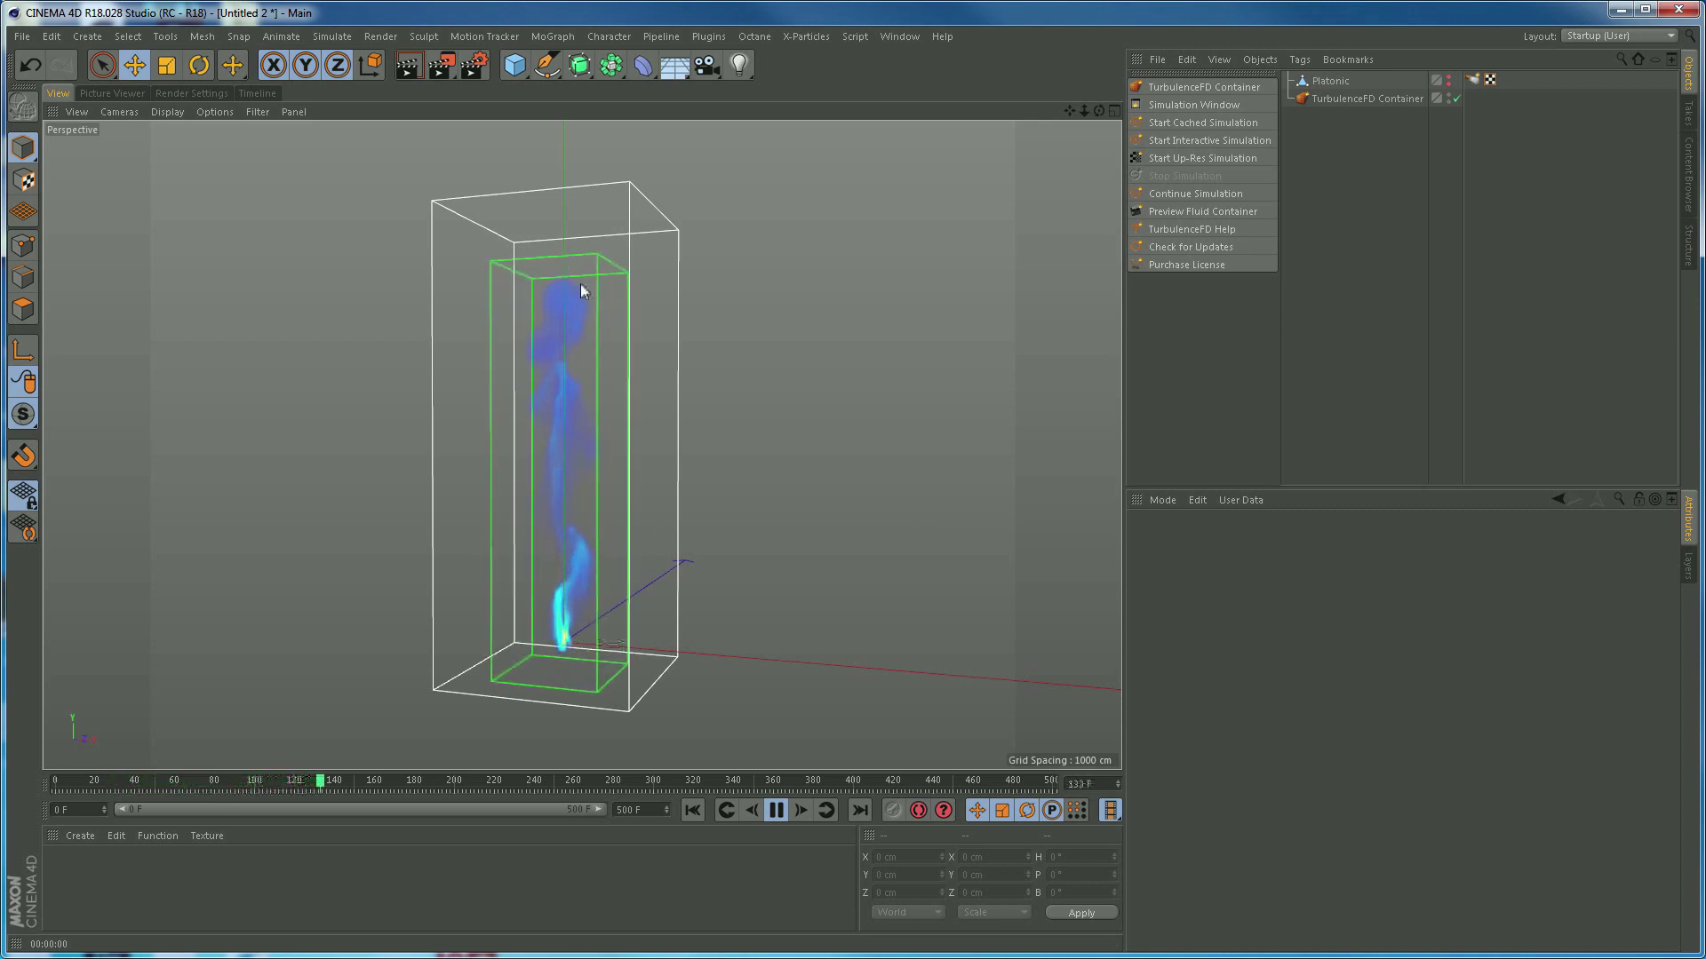
Pause the playback, select the TurbulenceFD Container and scrub the simulation to frame 183
left_click(776, 810)
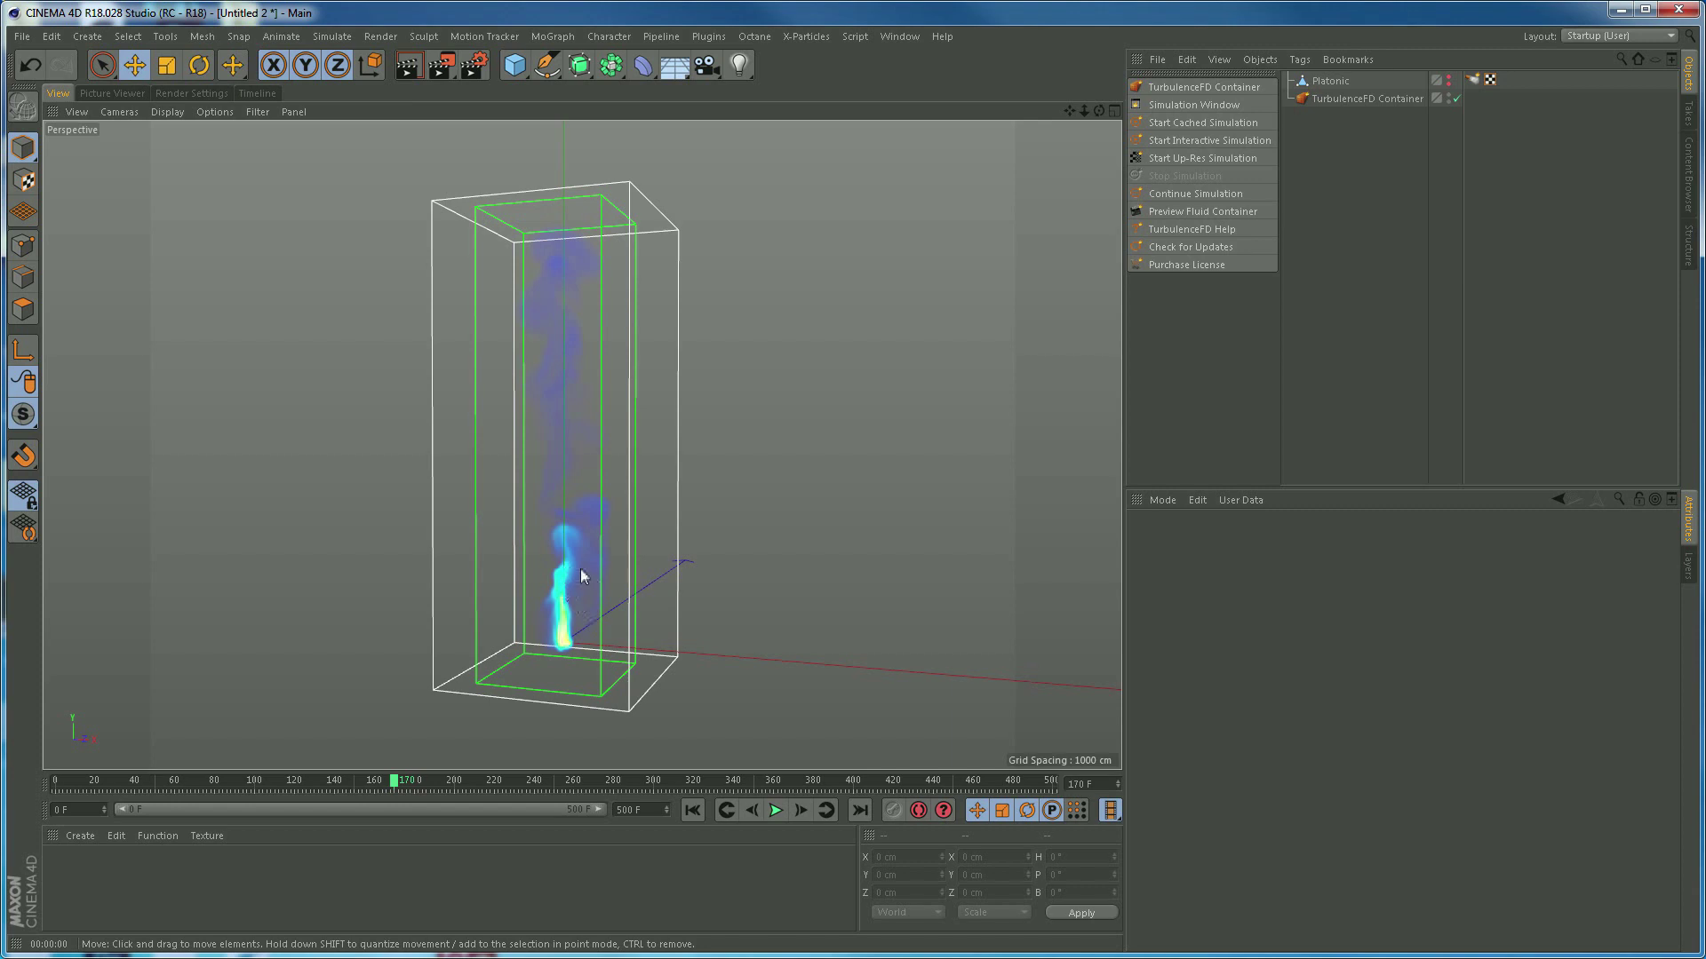
left_click(1341, 97)
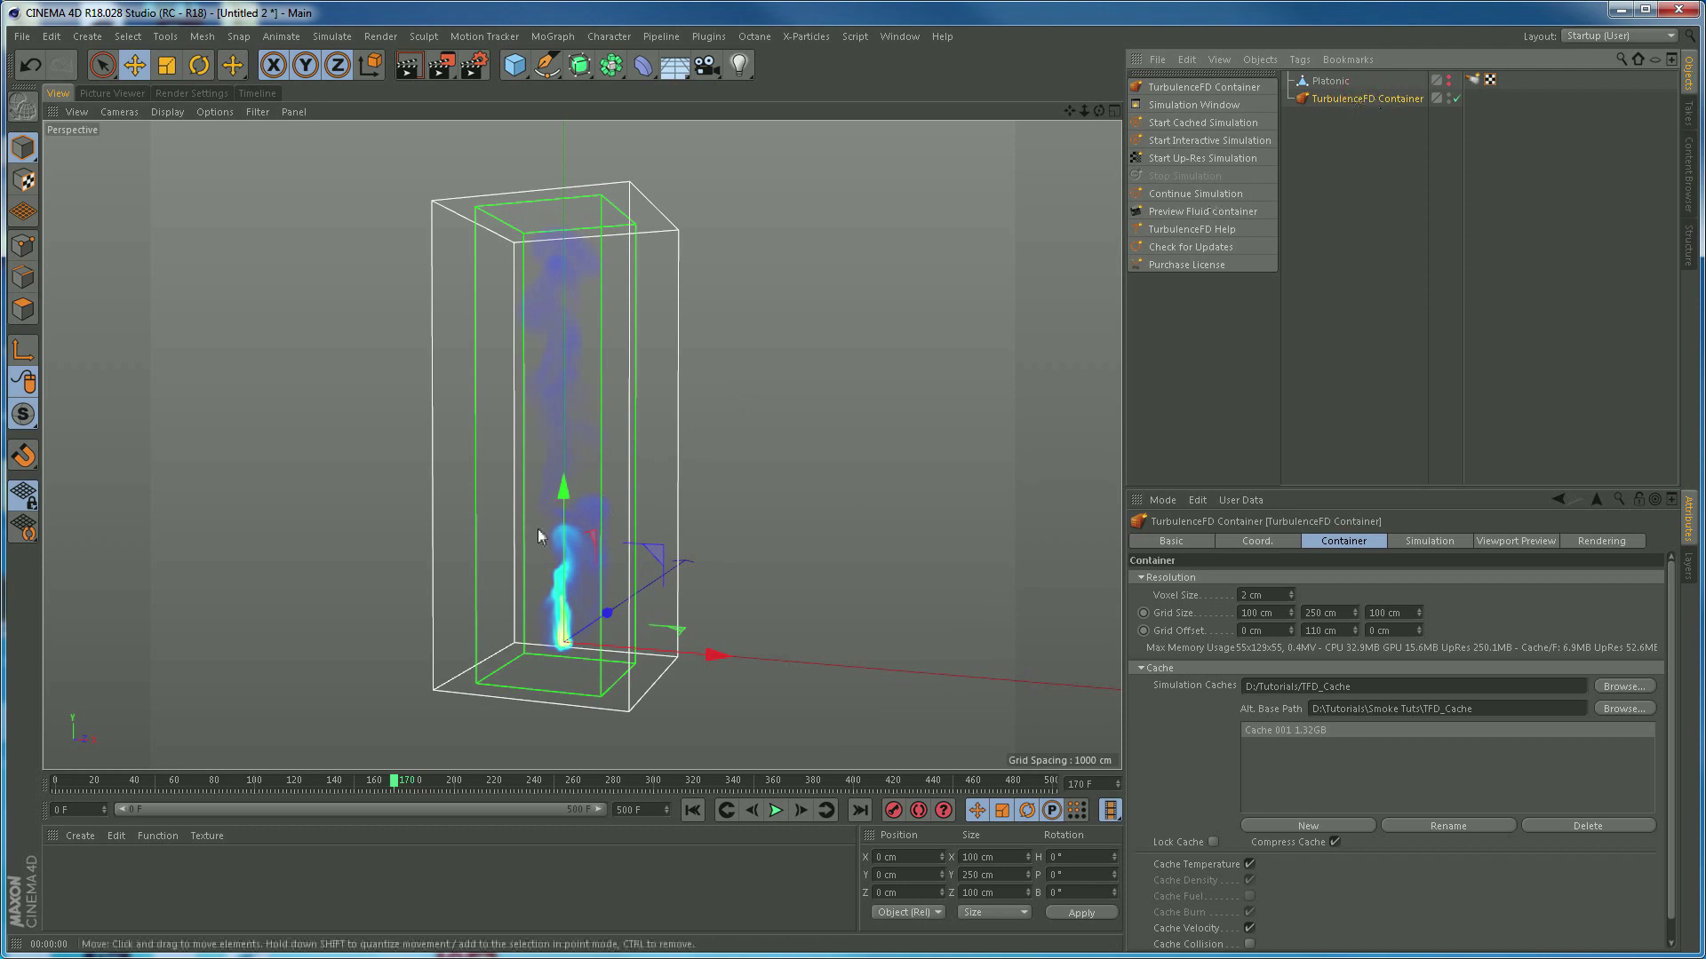
left_click_drag(379, 793, 419, 785)
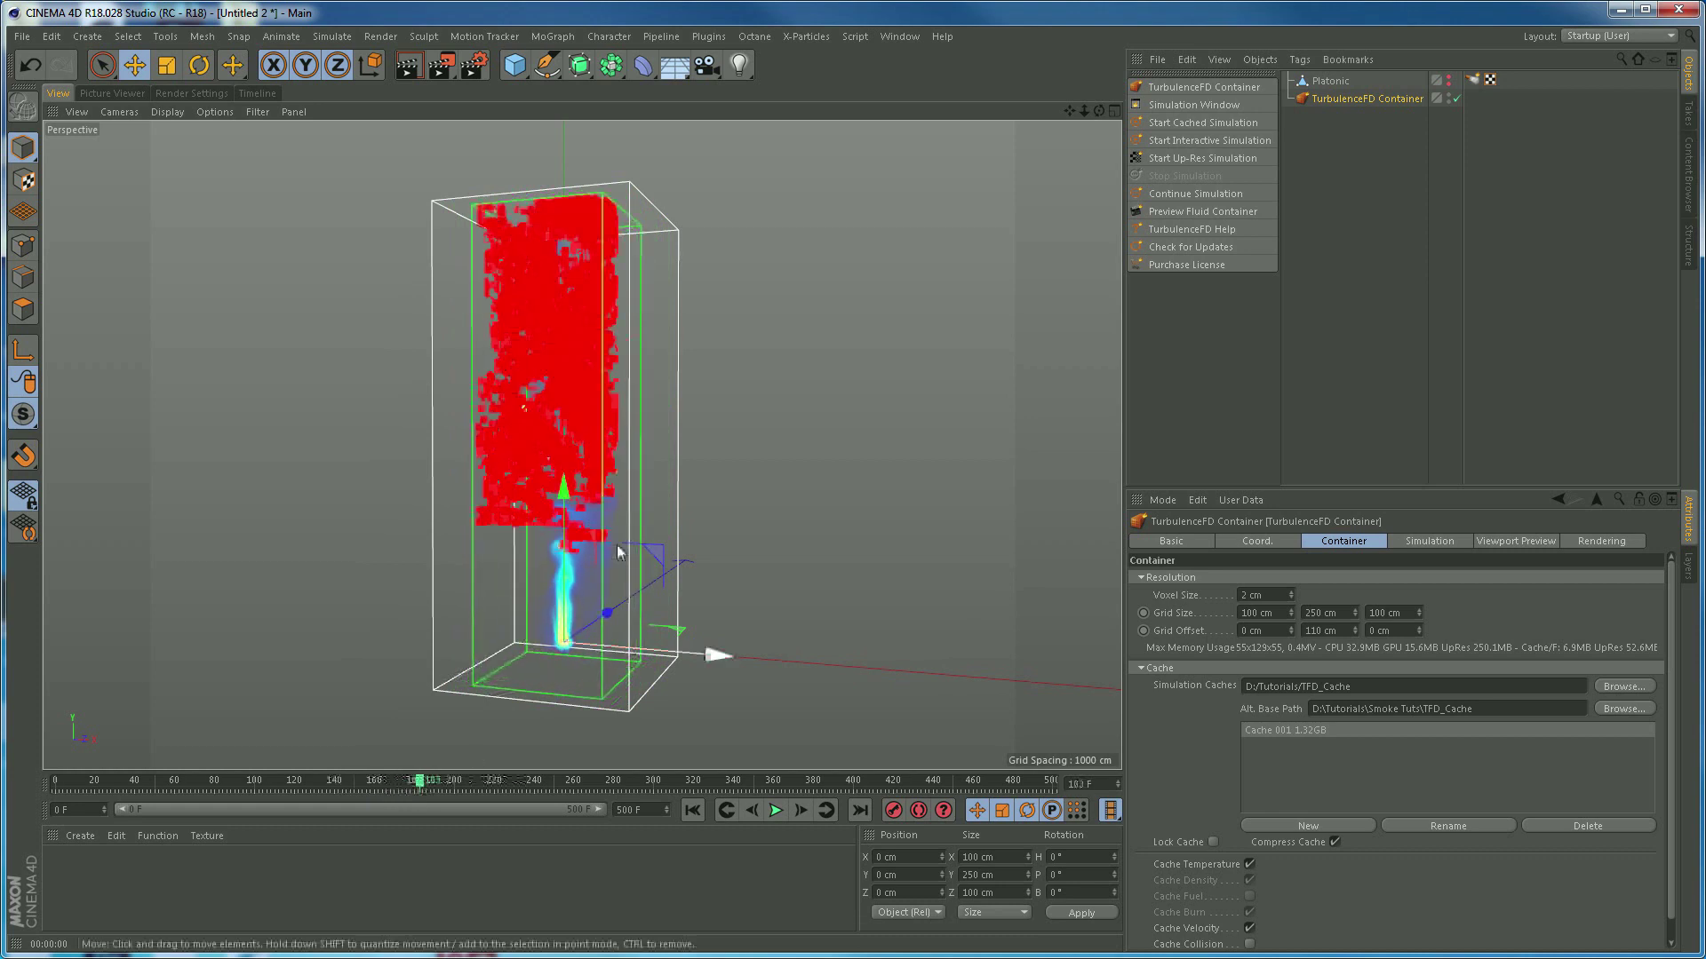
Toggle the Platonic object's visibility on and off again, and scrub the simulation to frame 220
left_click(1330, 82)
left_click(1333, 84)
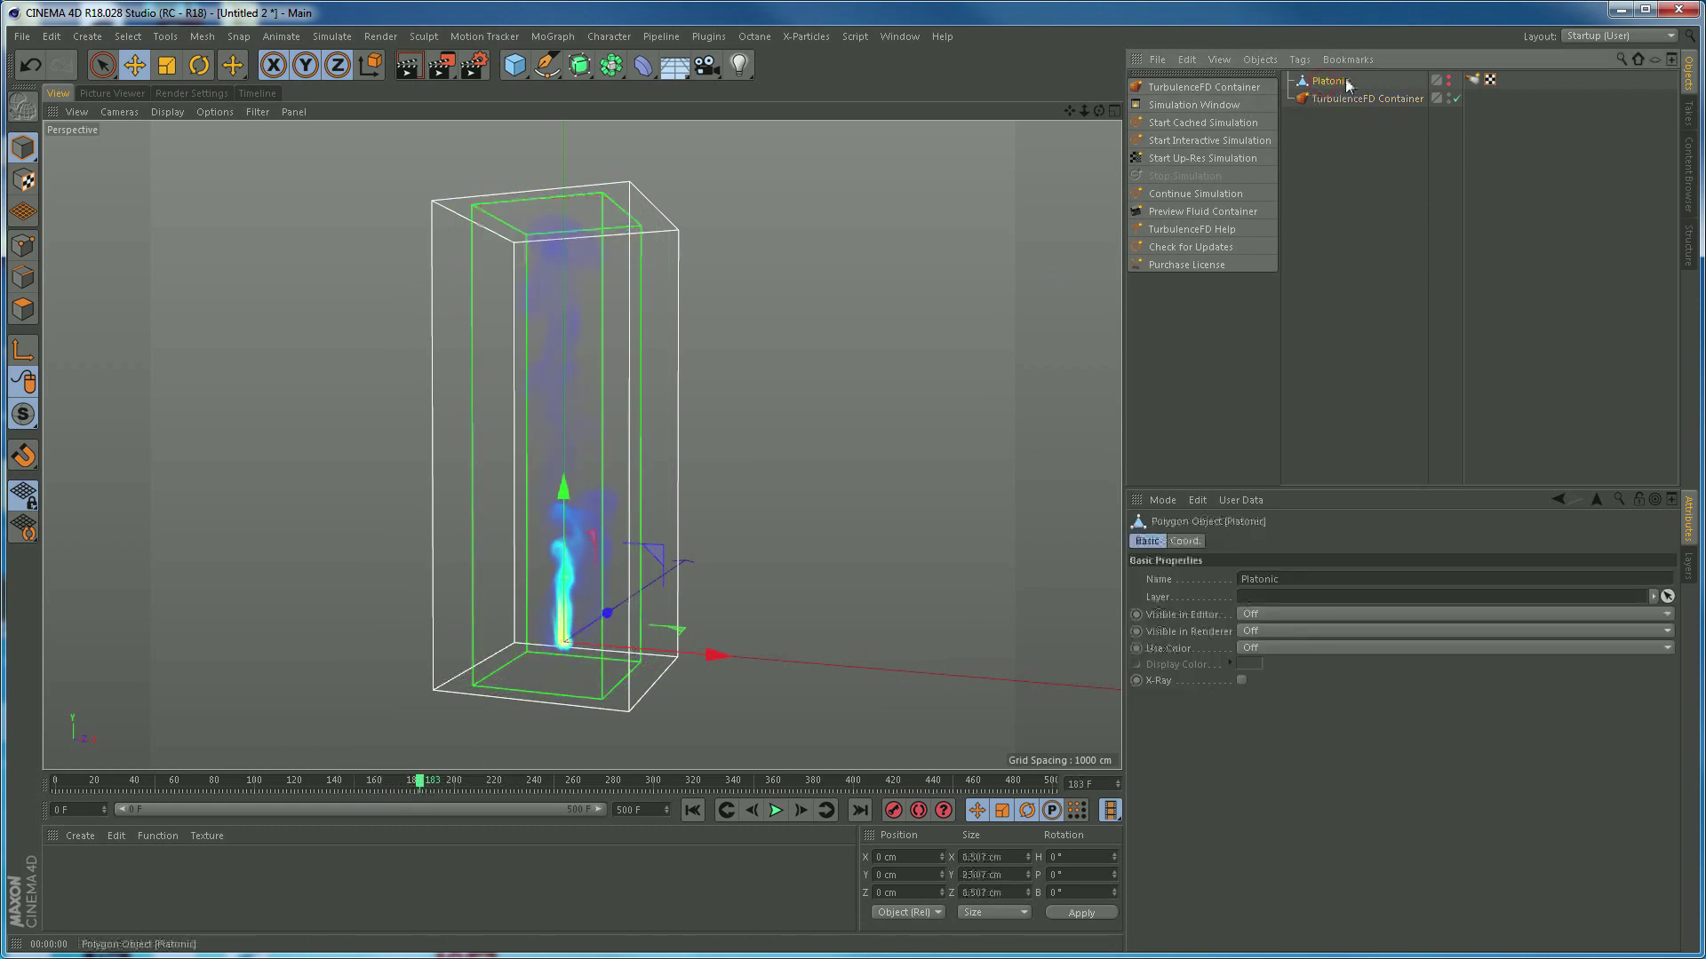
left_click(1448, 80, "ctrl")
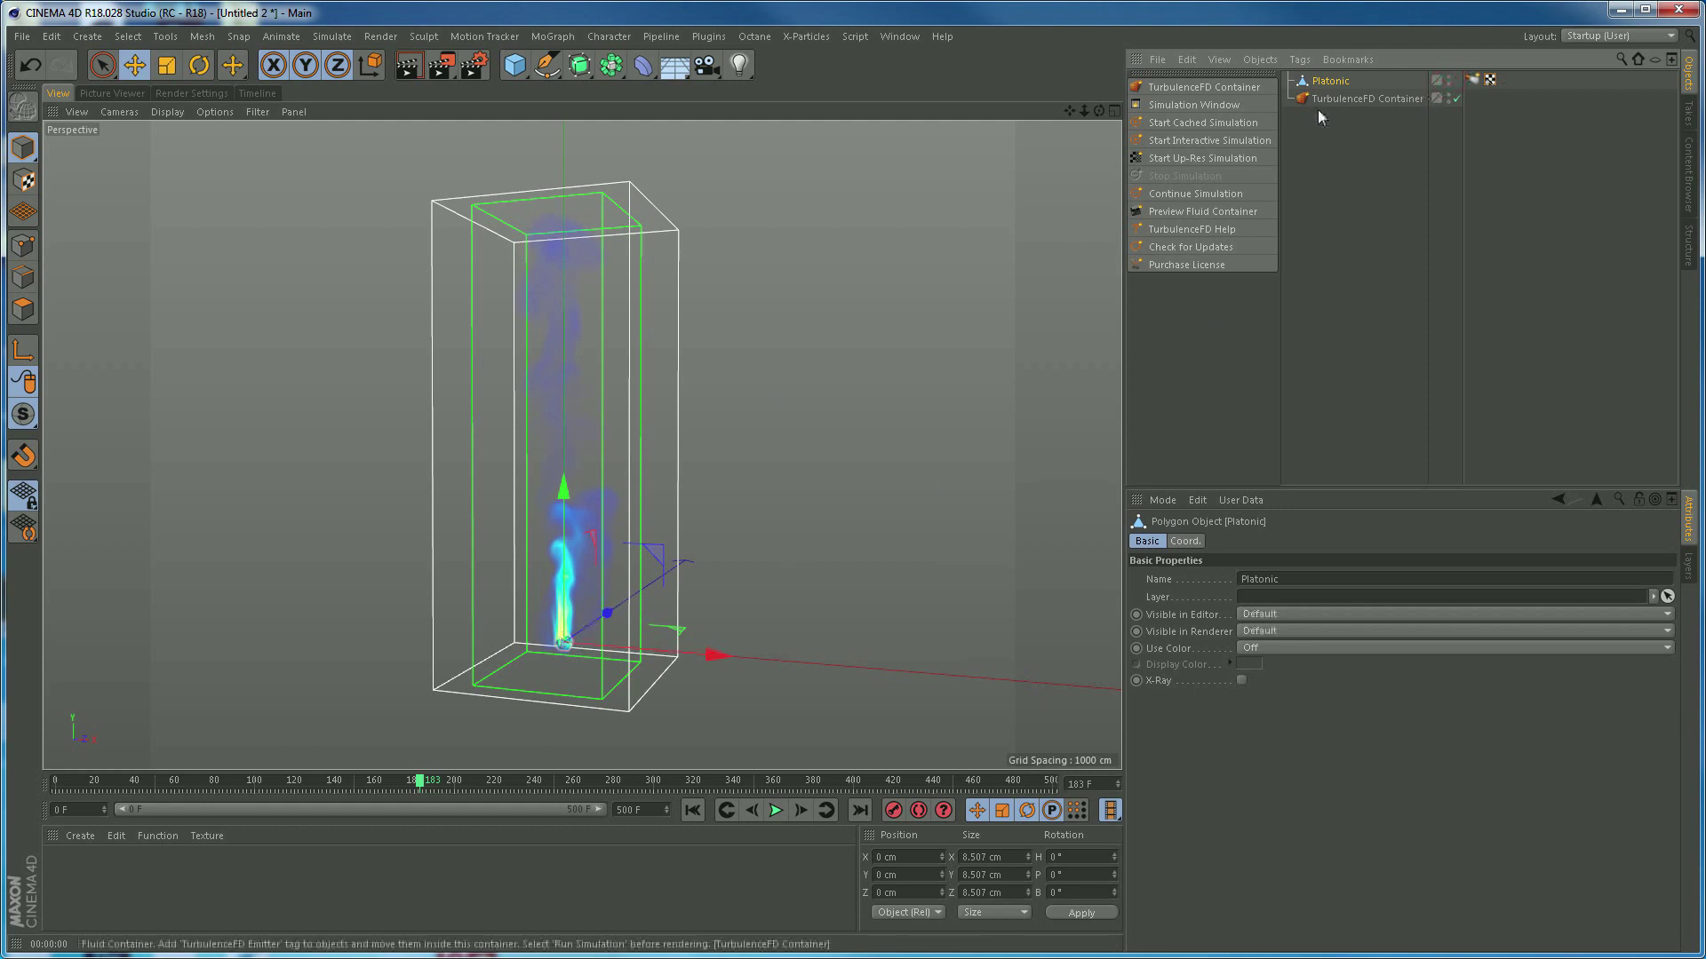
left_click(1449, 80)
left_click(1449, 78, "ctrl")
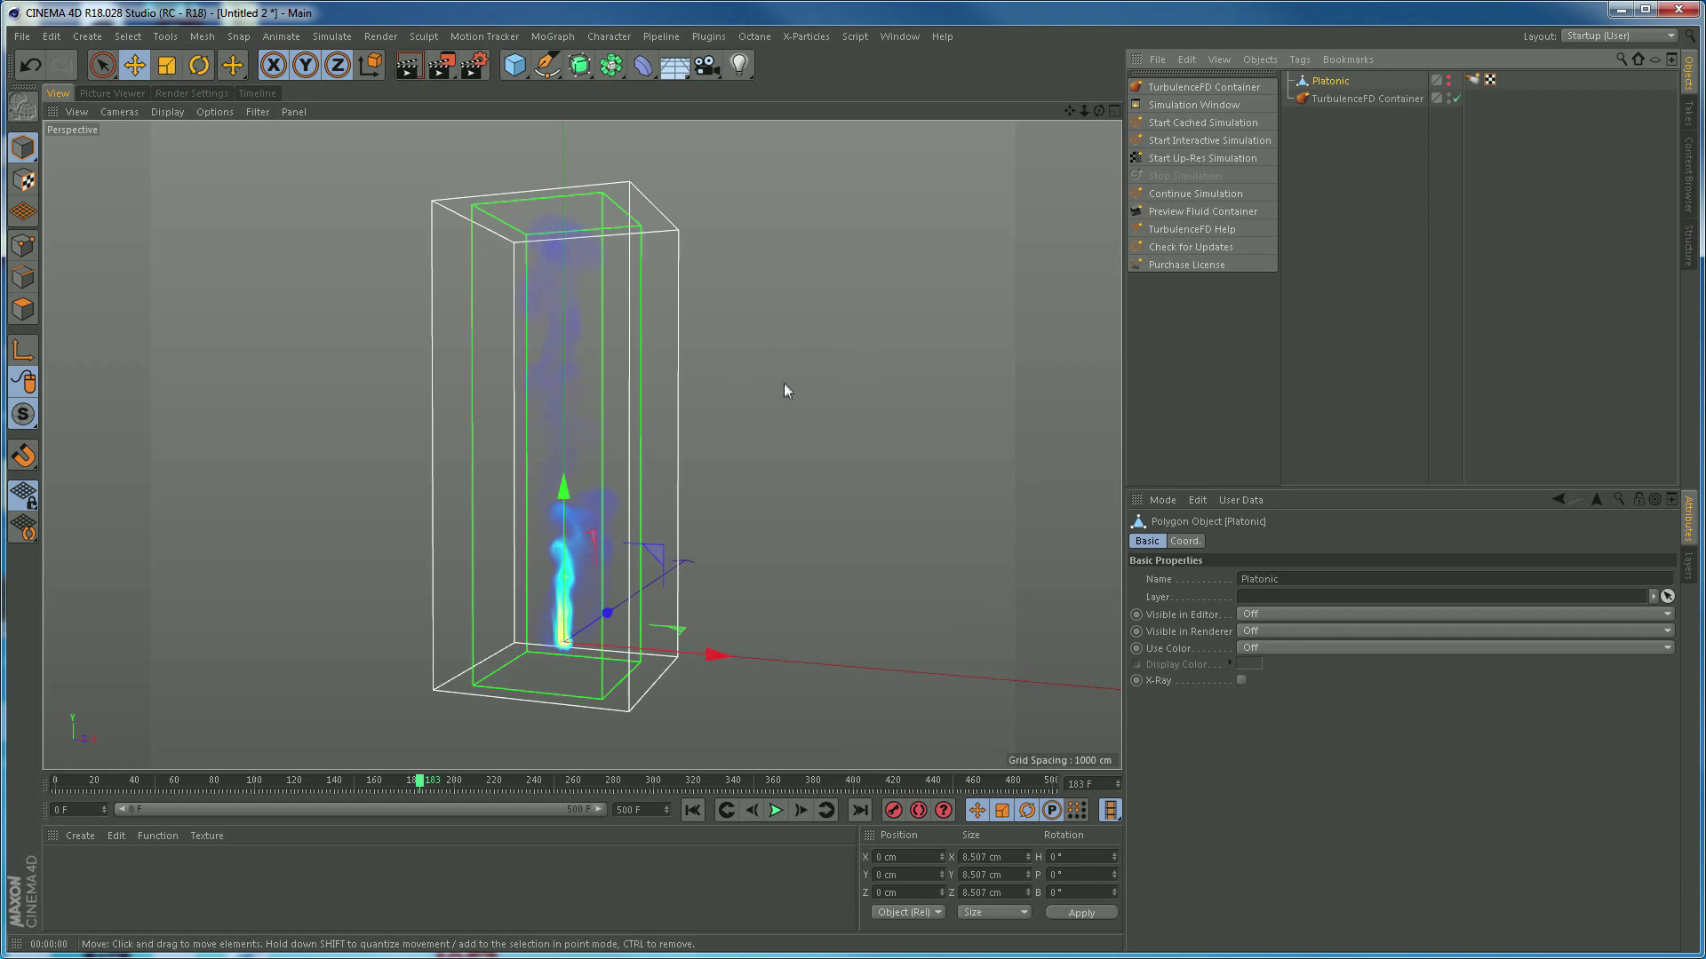
left_click_drag(419, 781, 495, 783)
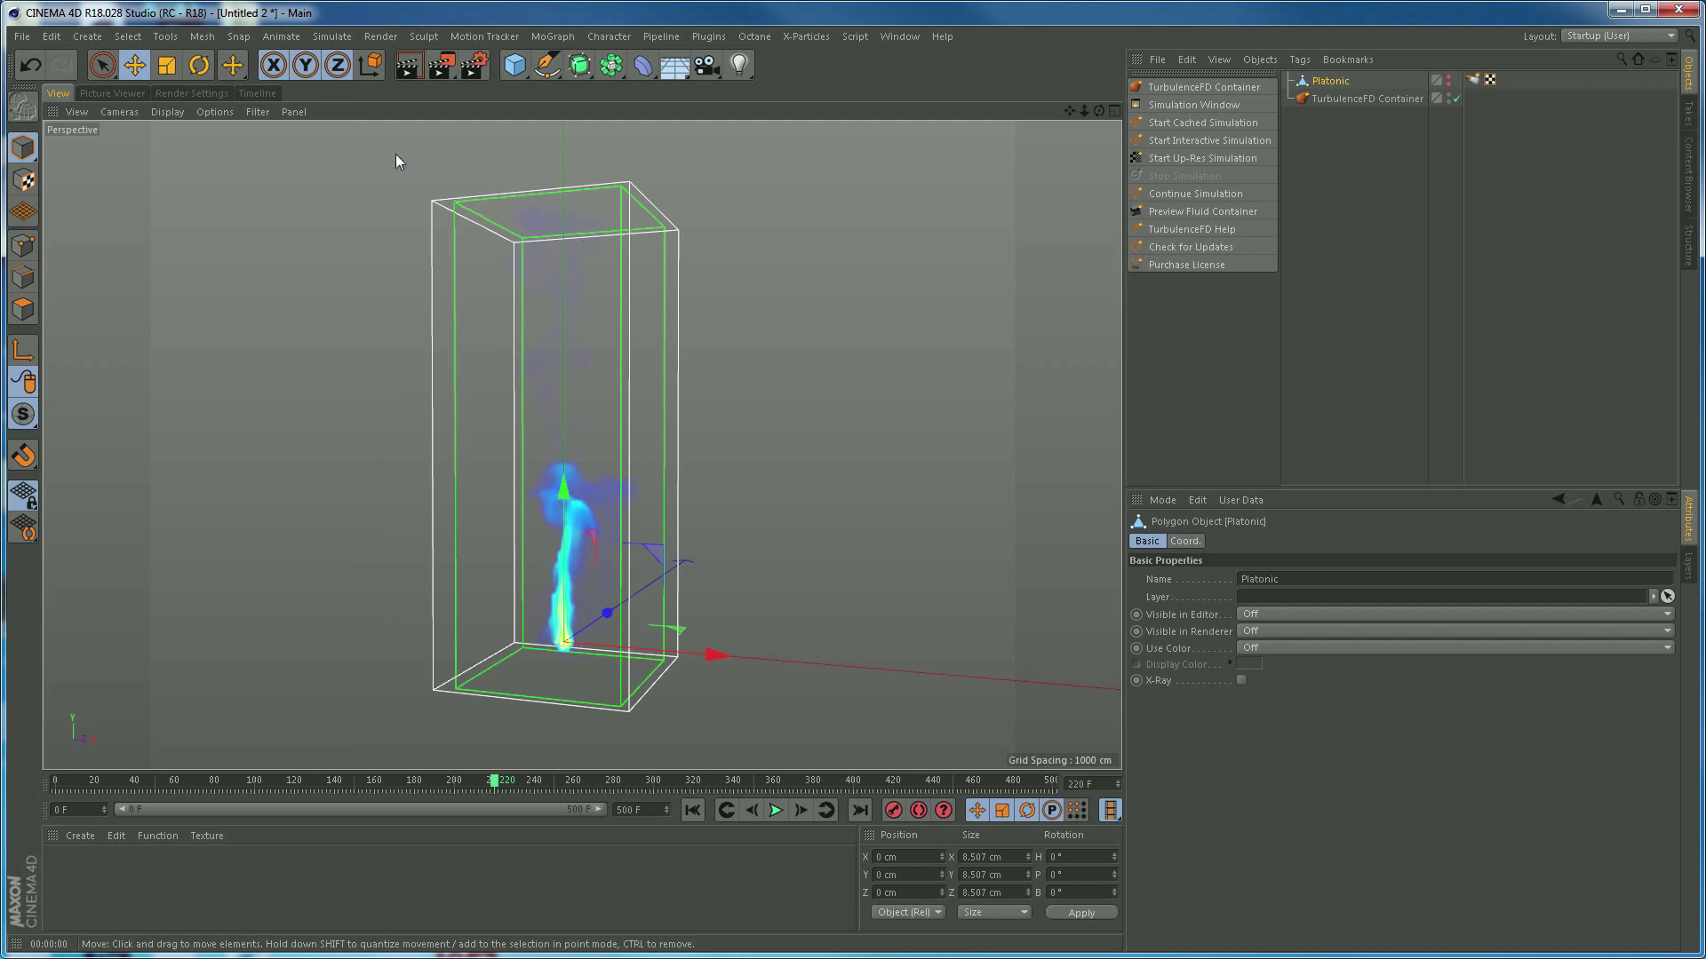
Open the Thinking Particles Settings and dock them as a narrow column beside the viewport
left_click(337, 41)
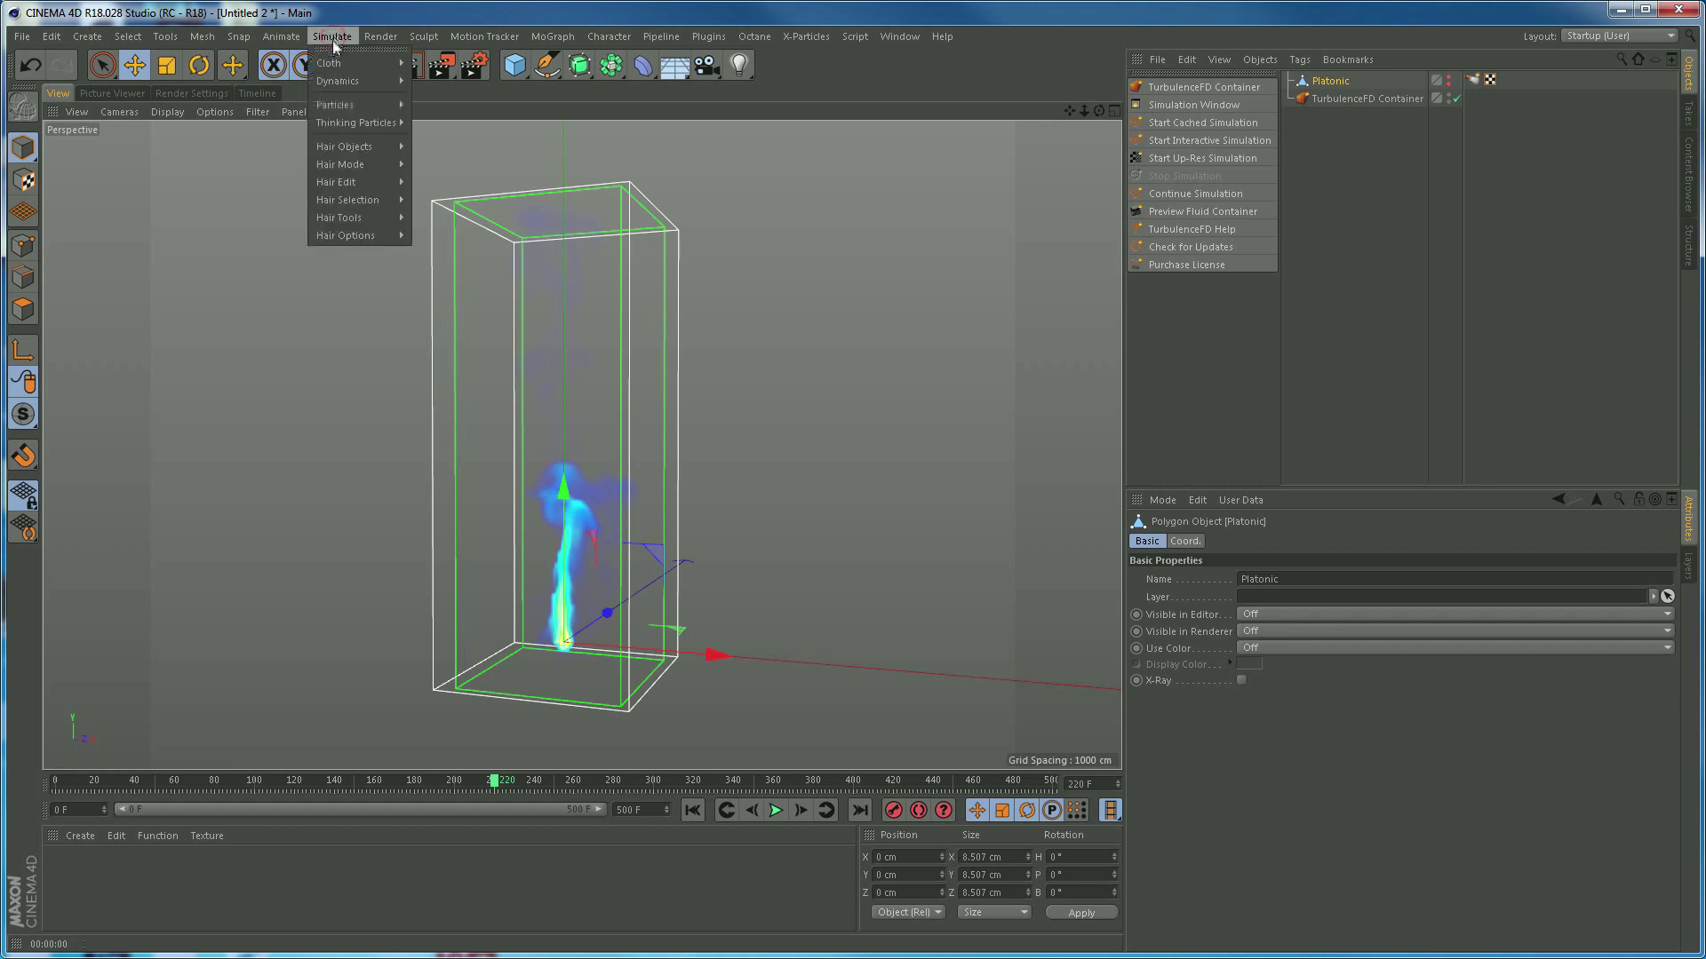
mouse_move(357, 108)
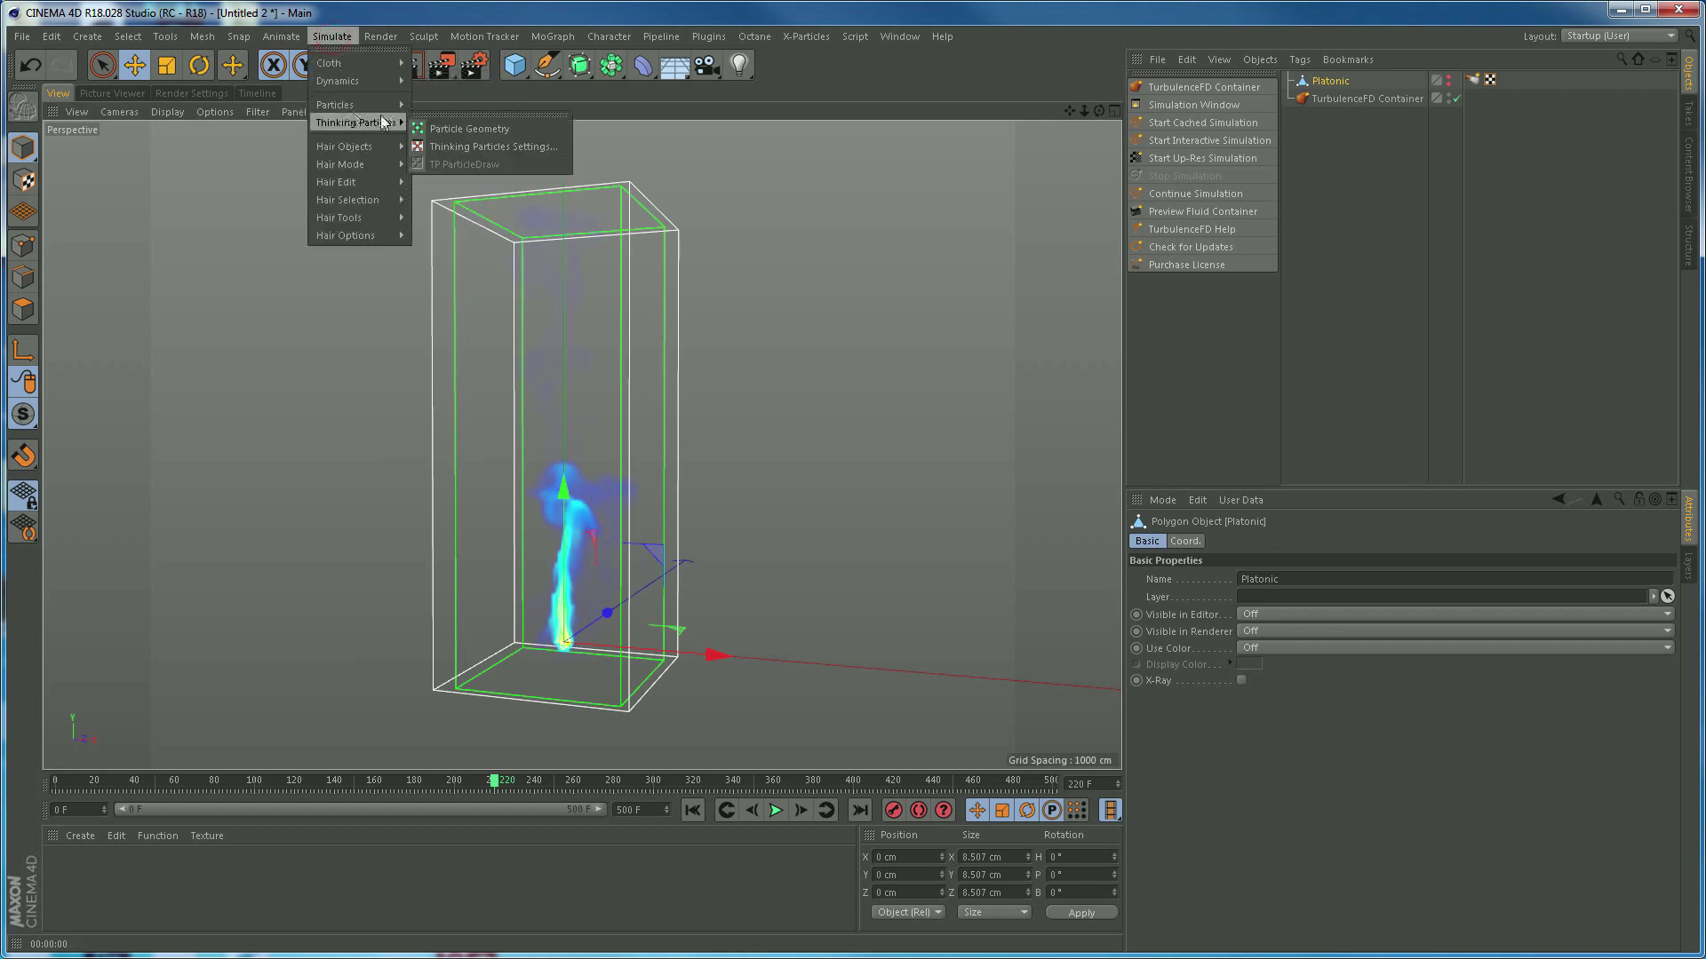
left_click(520, 146)
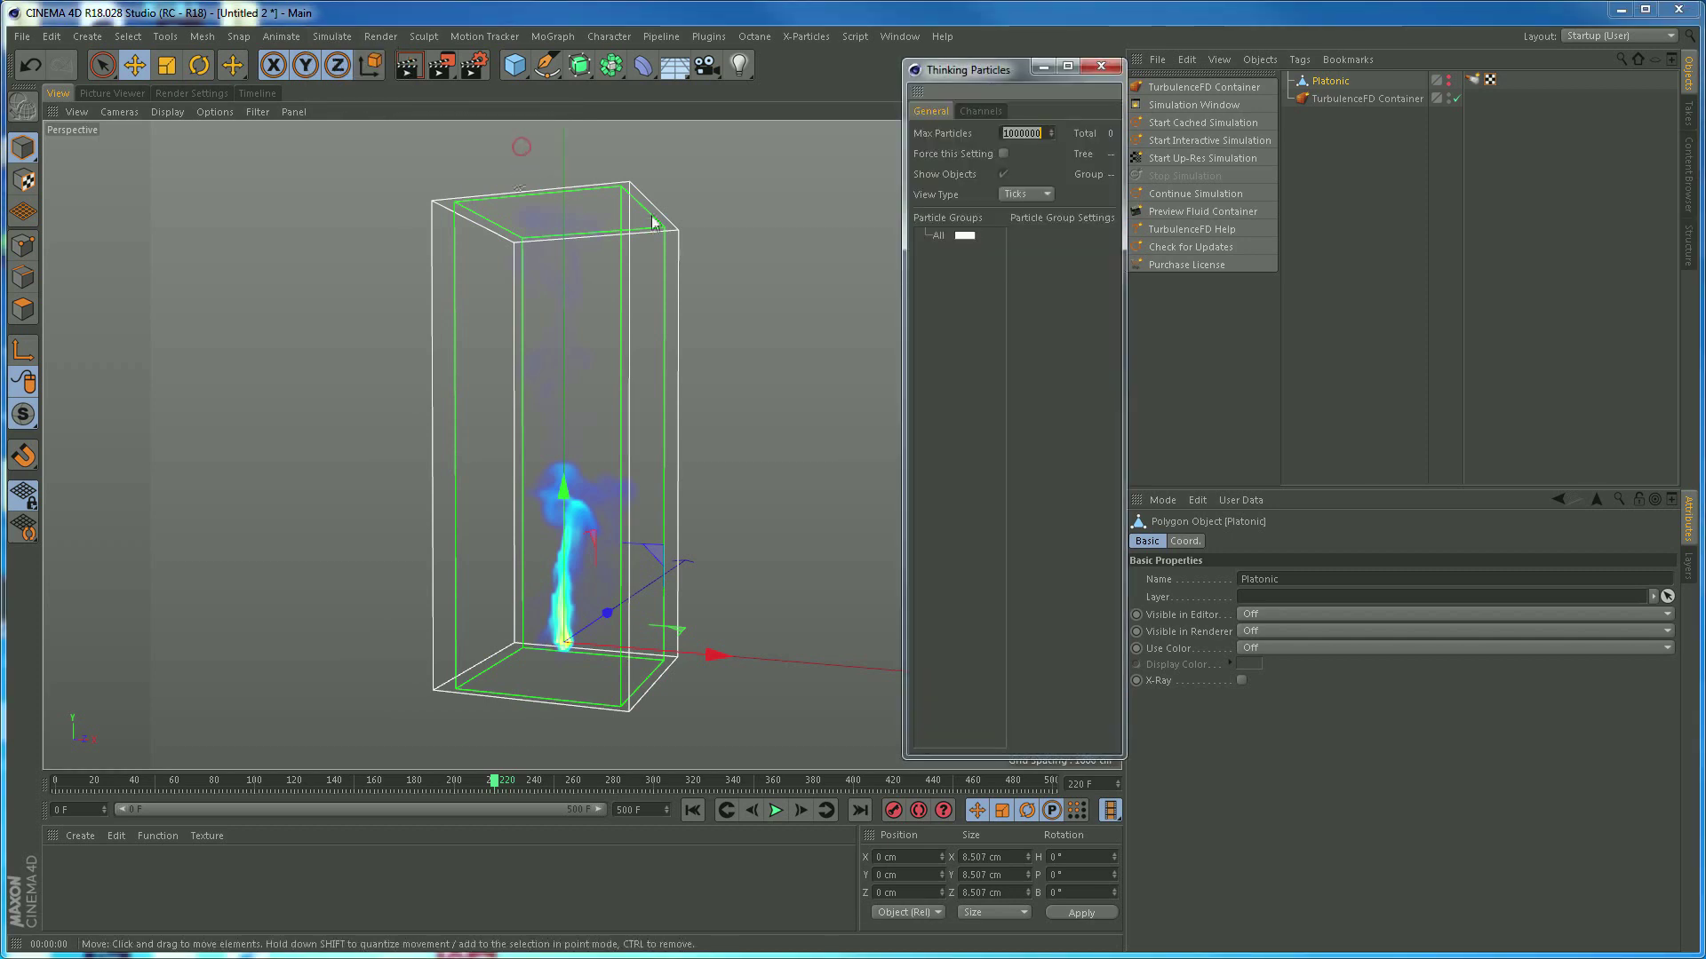
left_click_drag(962, 76, 551, 229)
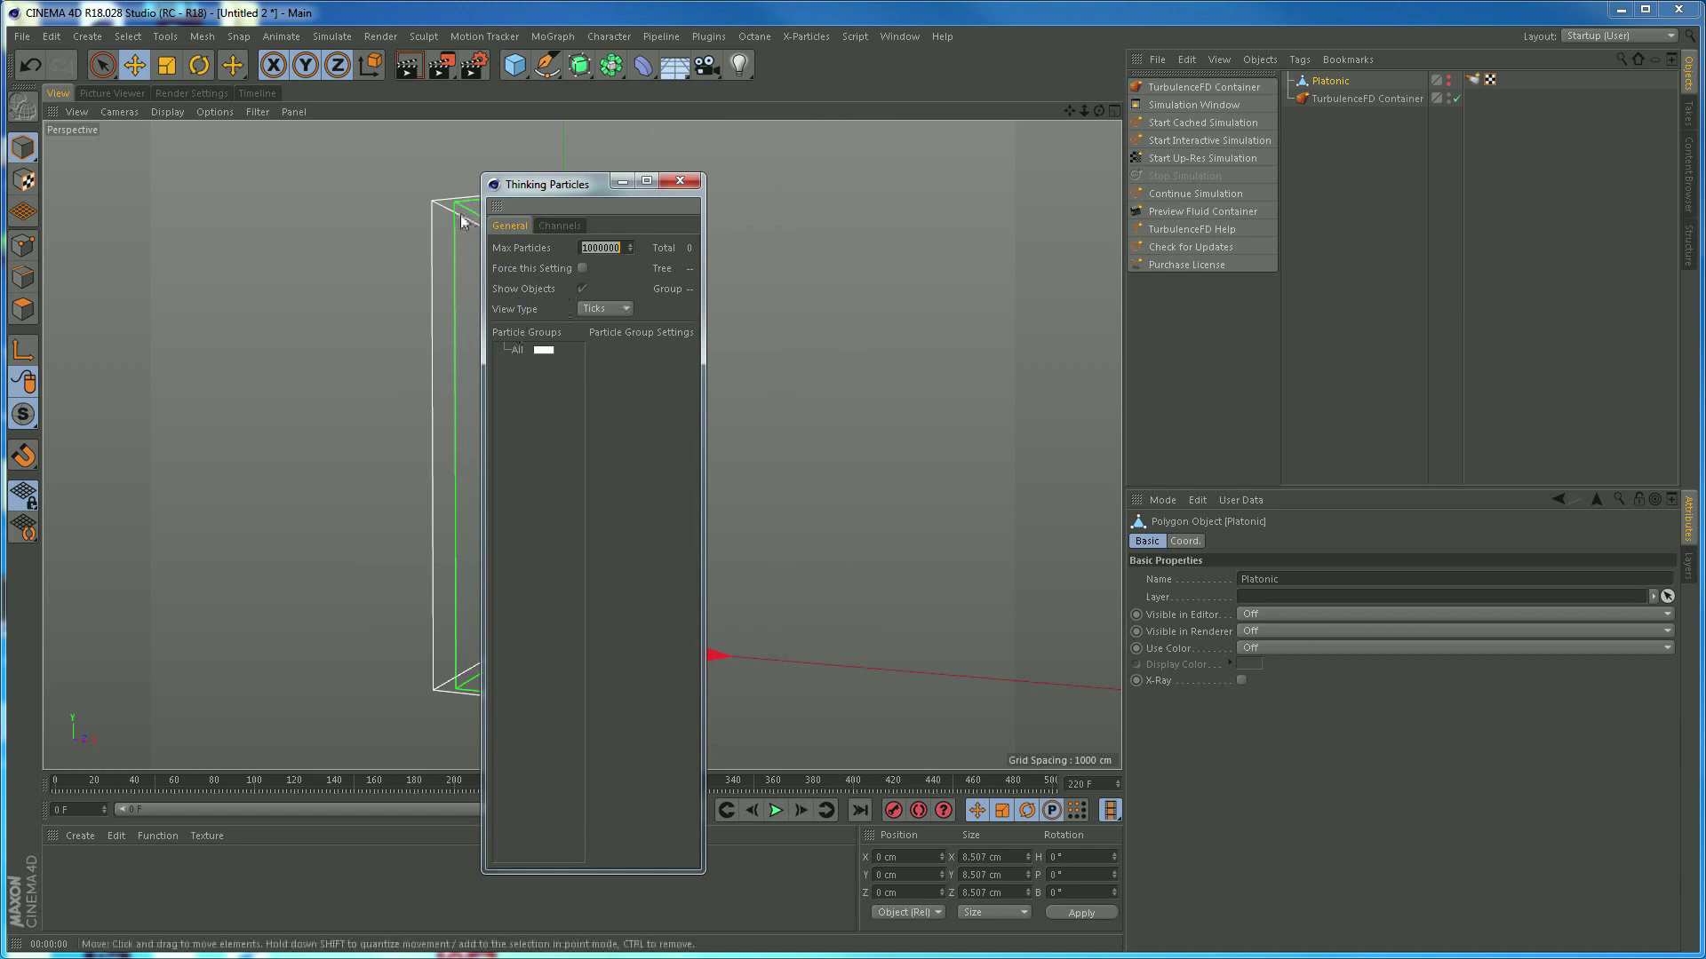
left_click_drag(498, 207, 1094, 263)
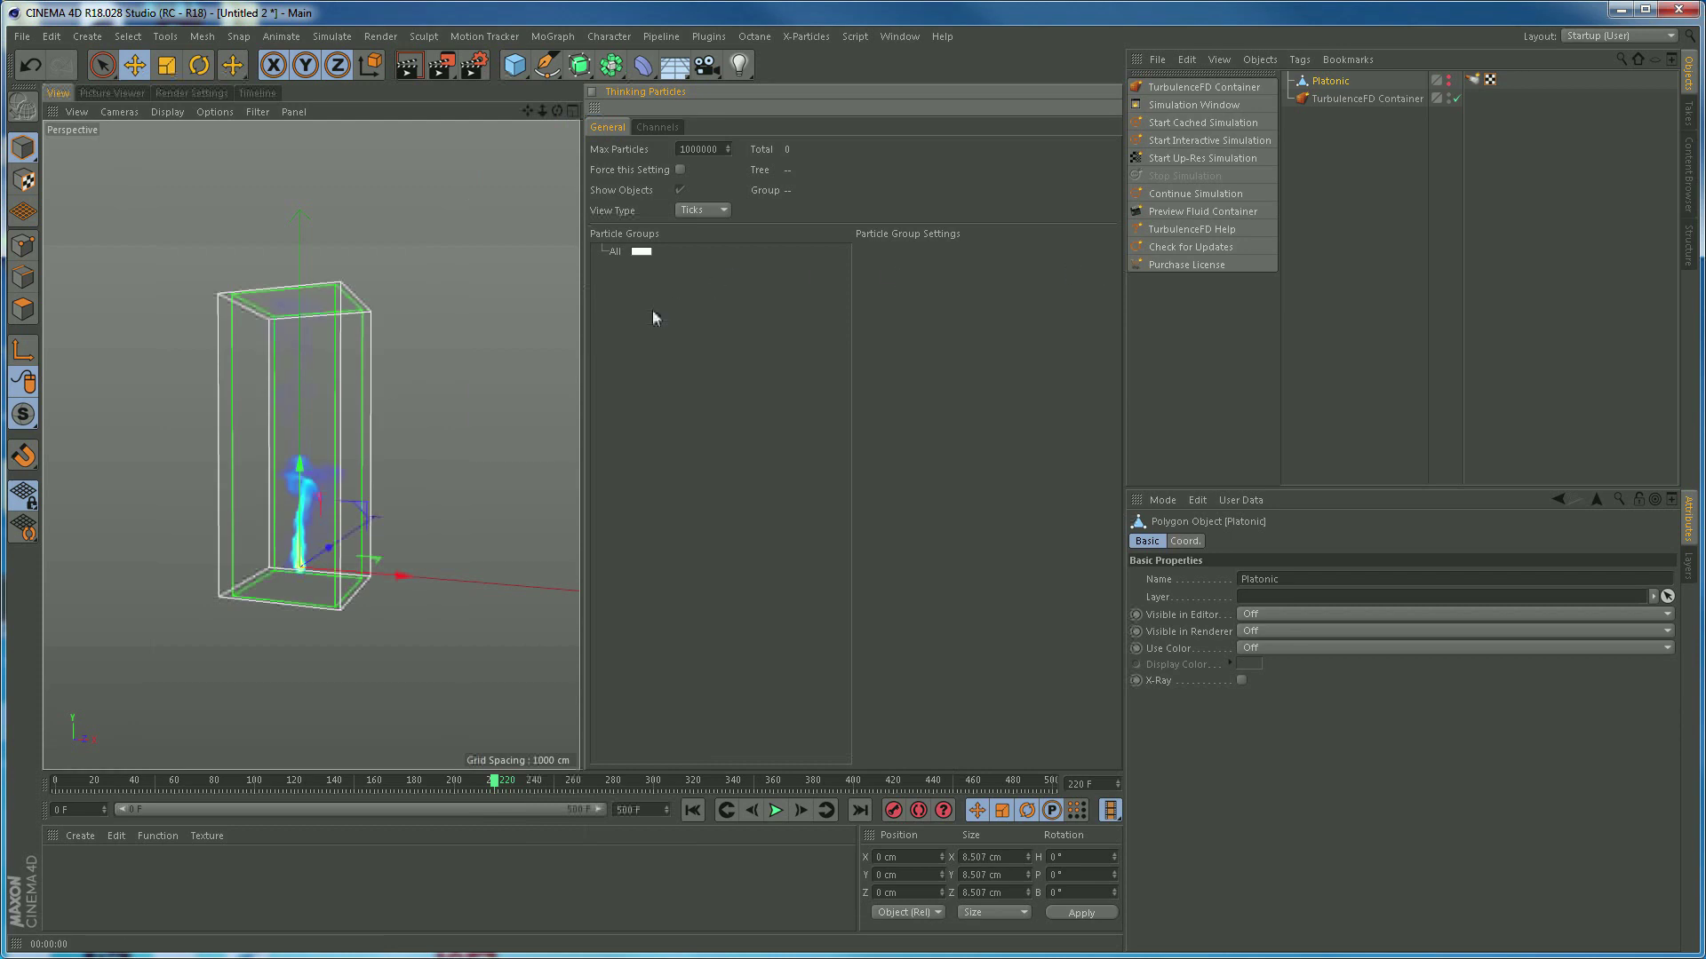
left_click_drag(582, 354, 908, 371)
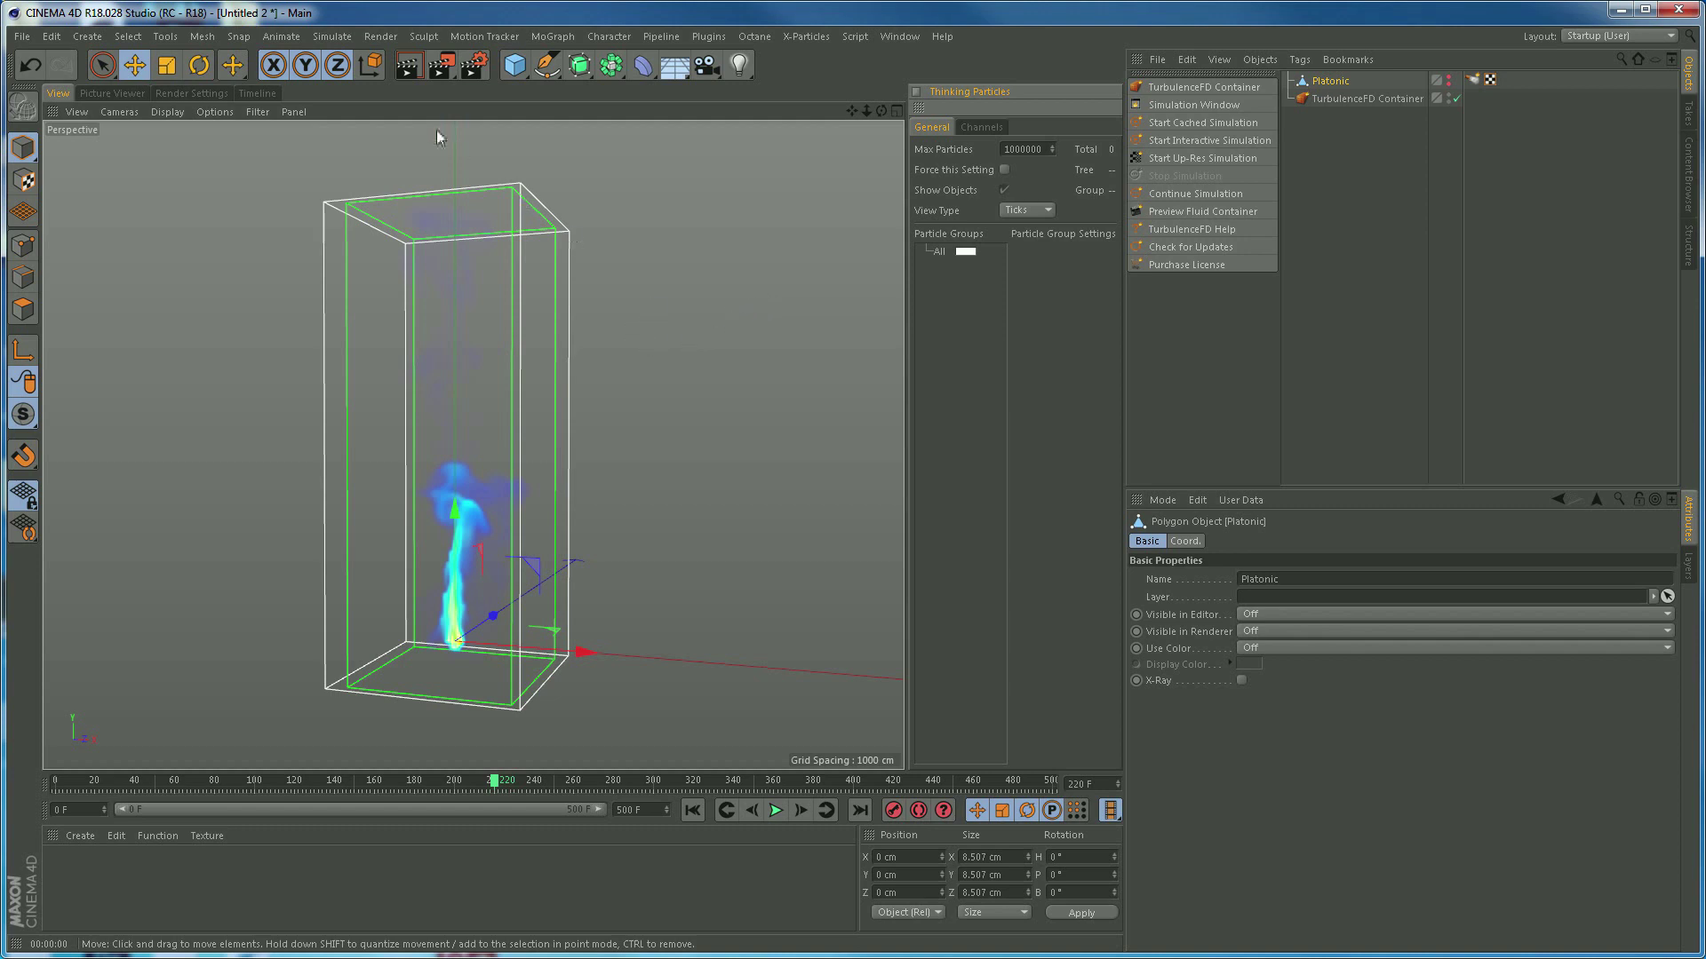
Add a Null object to the scene and rename it TP
left_click(513, 65)
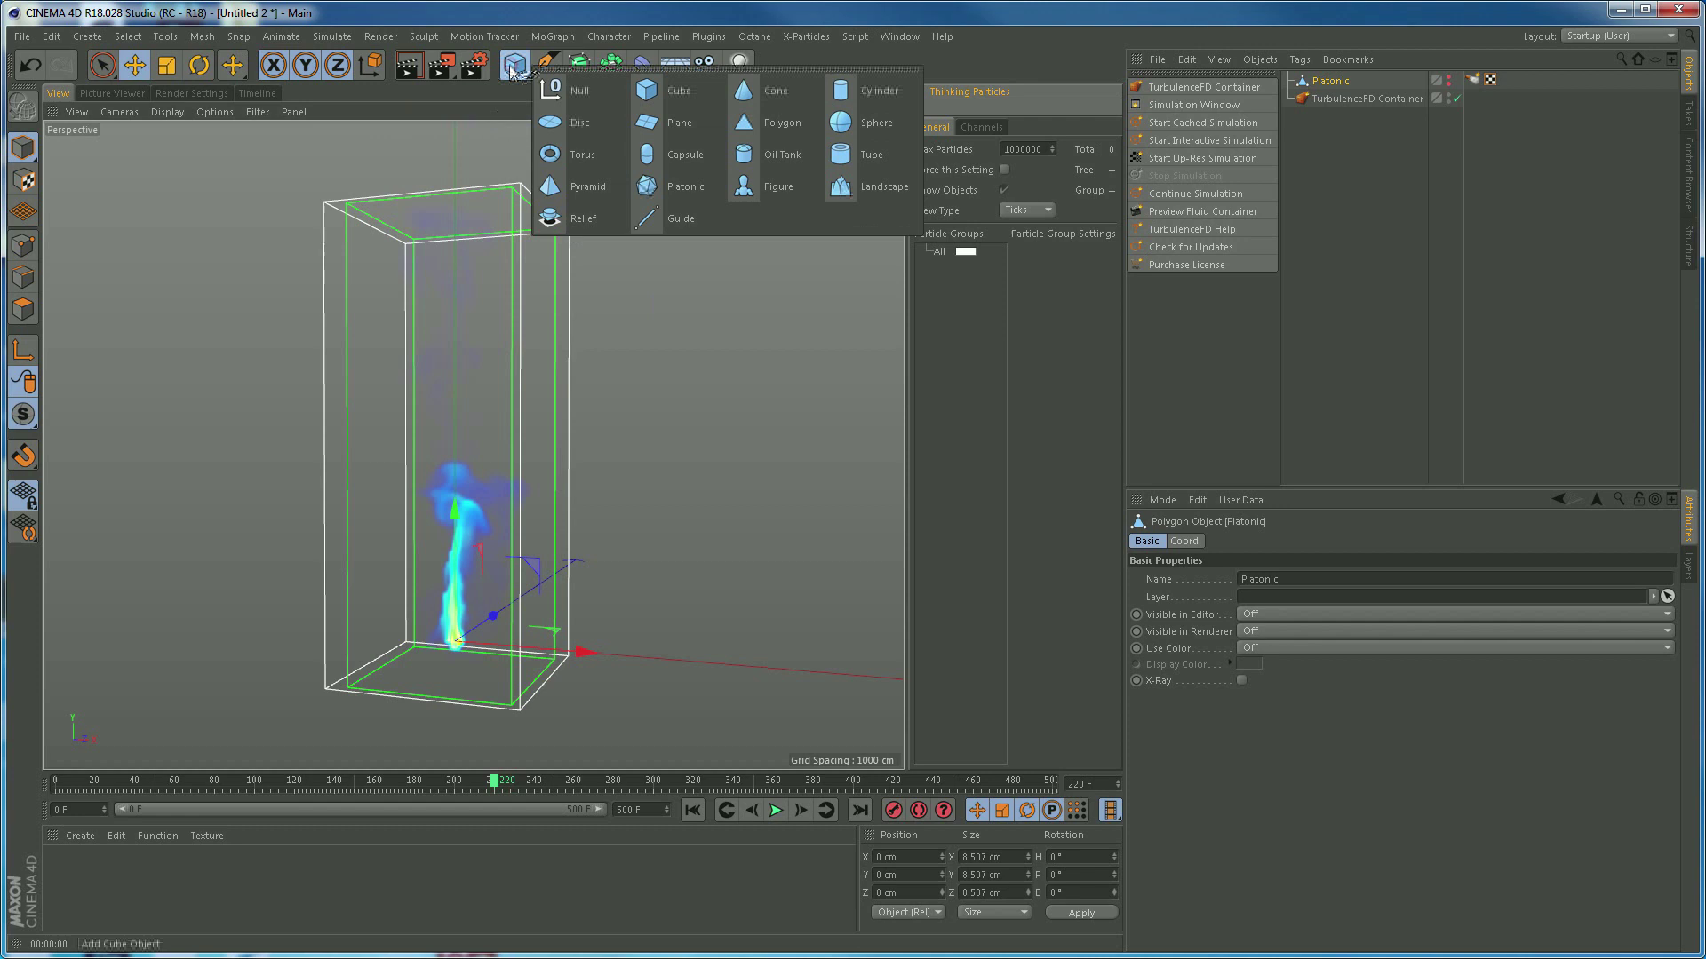
left_click(578, 93)
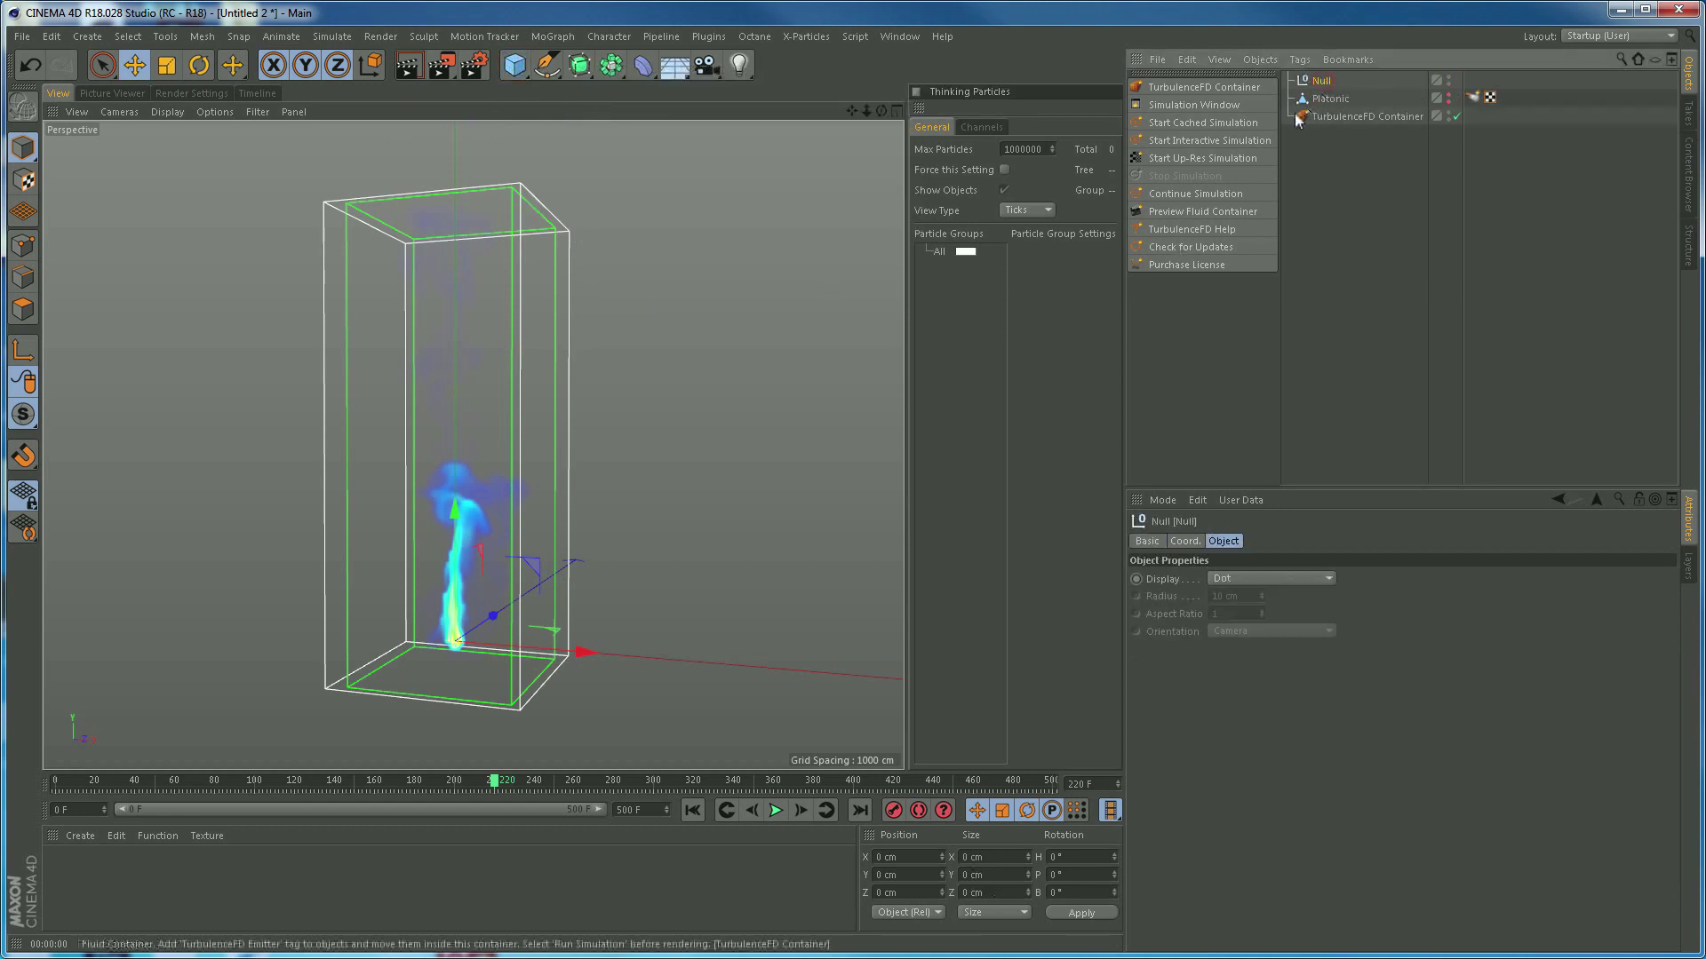
type("T")
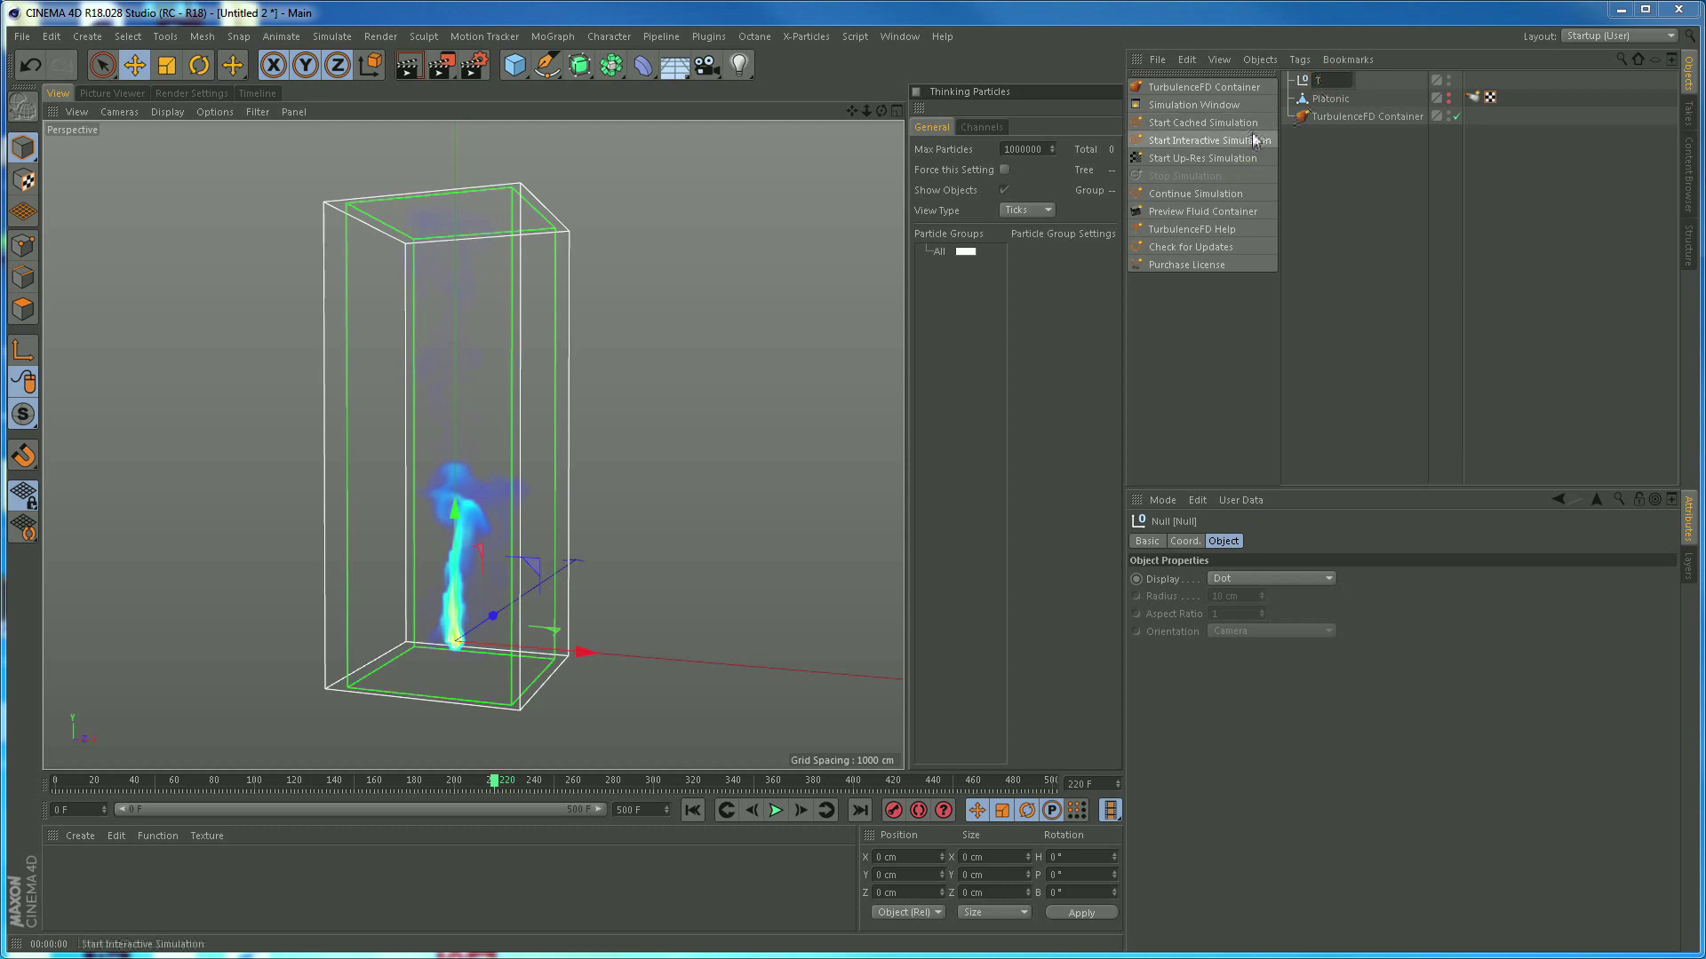
type("F")
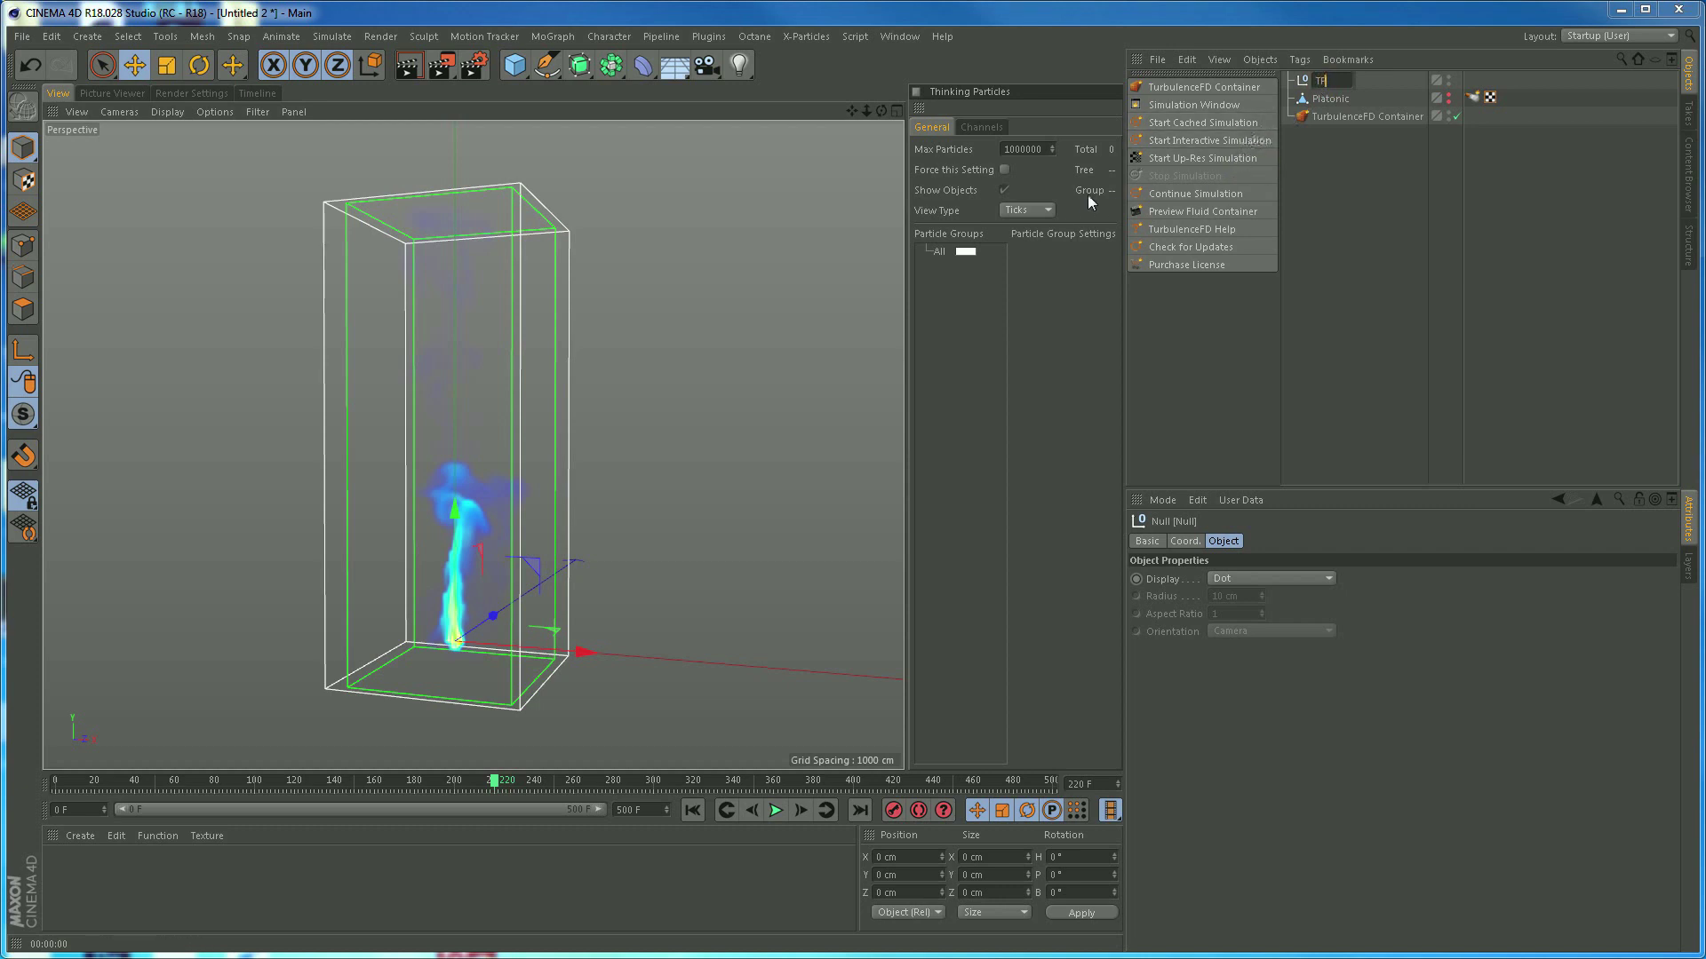
key("BackSpace")
type("P")
key("Return")
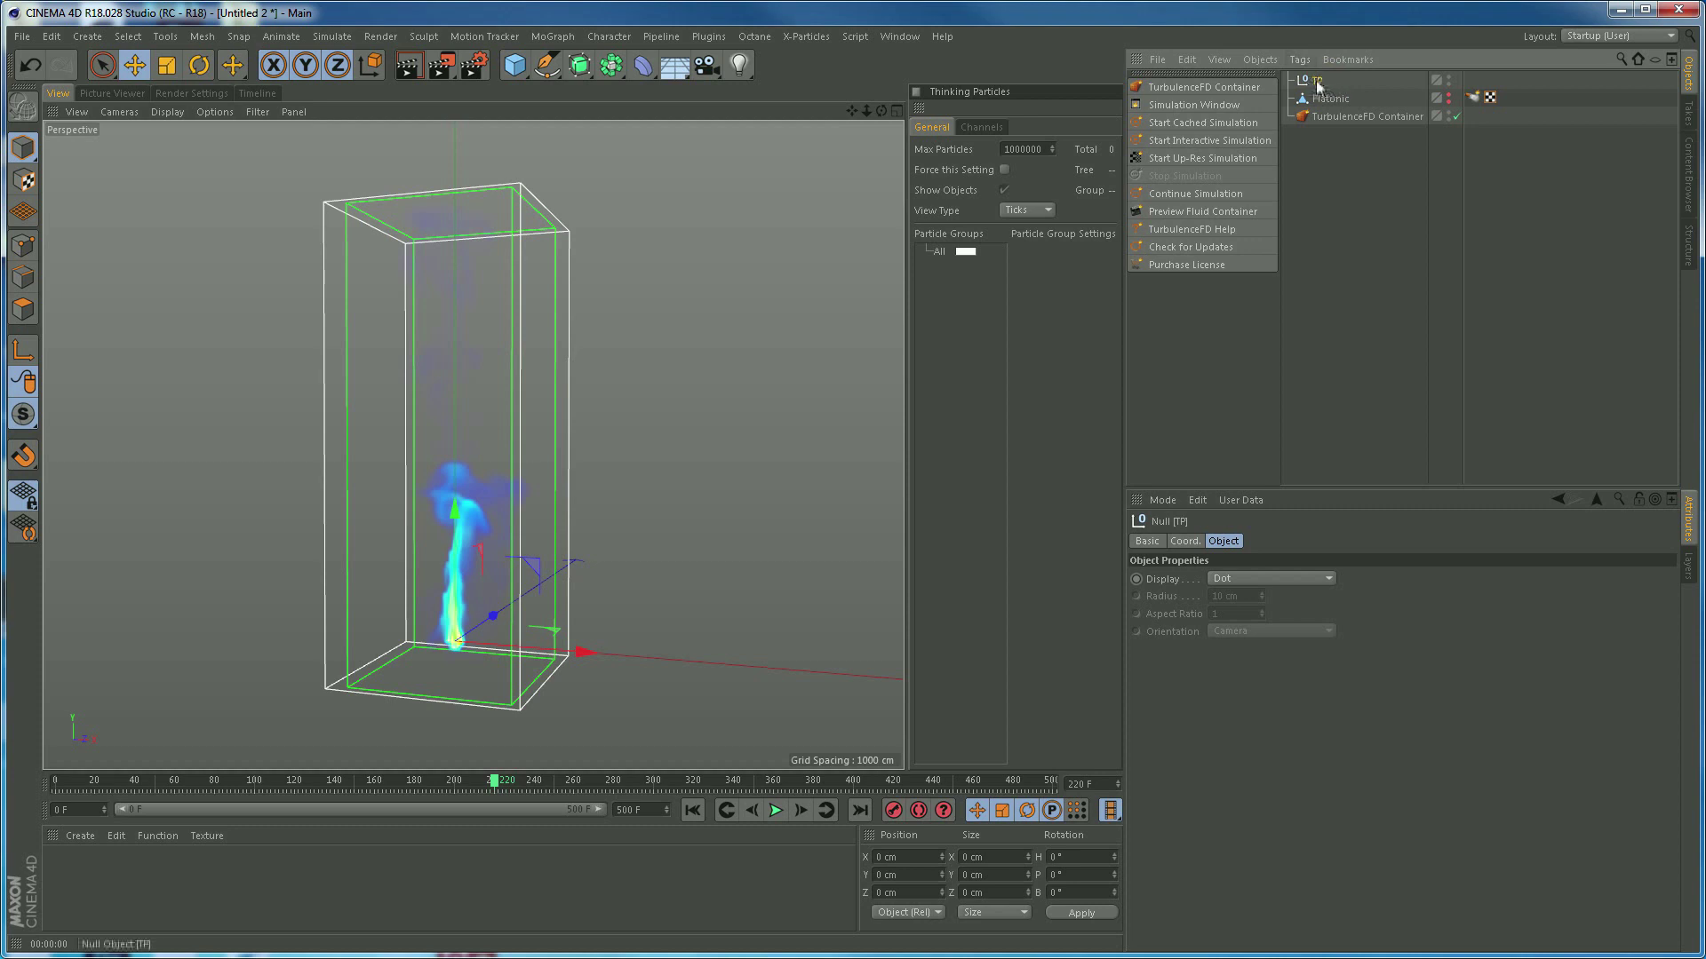
Add an XPresso tag to the TP null and dock the XPresso Editor alongside the viewport's other views
left_click(1300, 60)
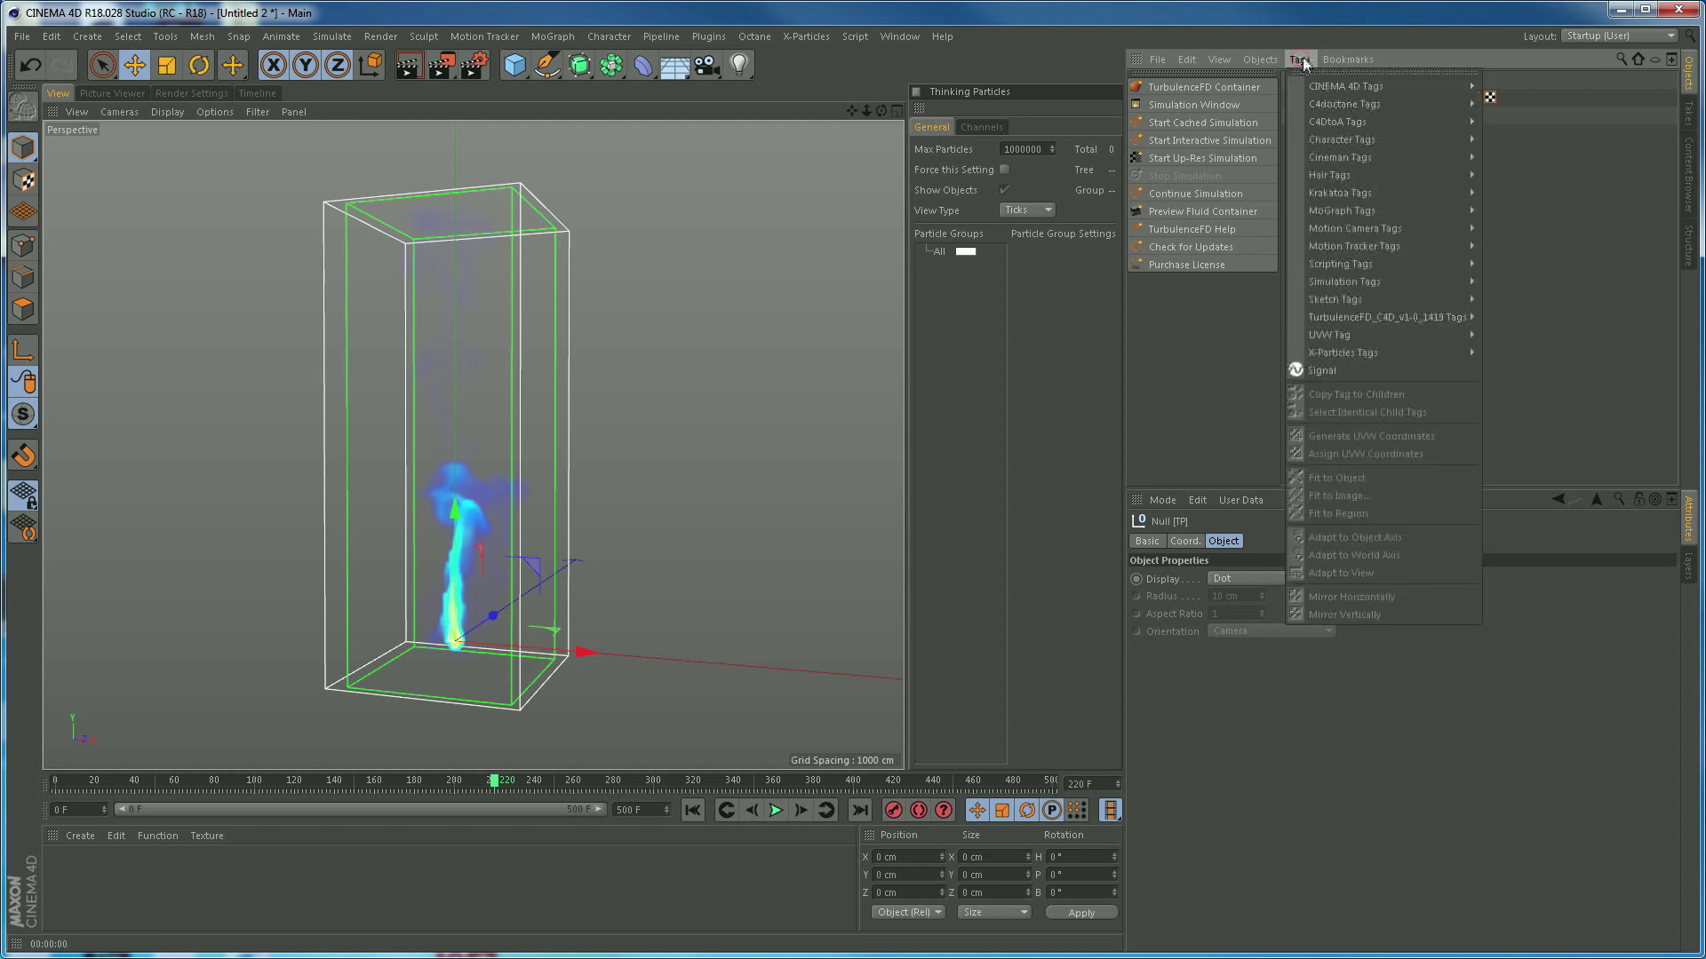
mouse_move(1336, 86)
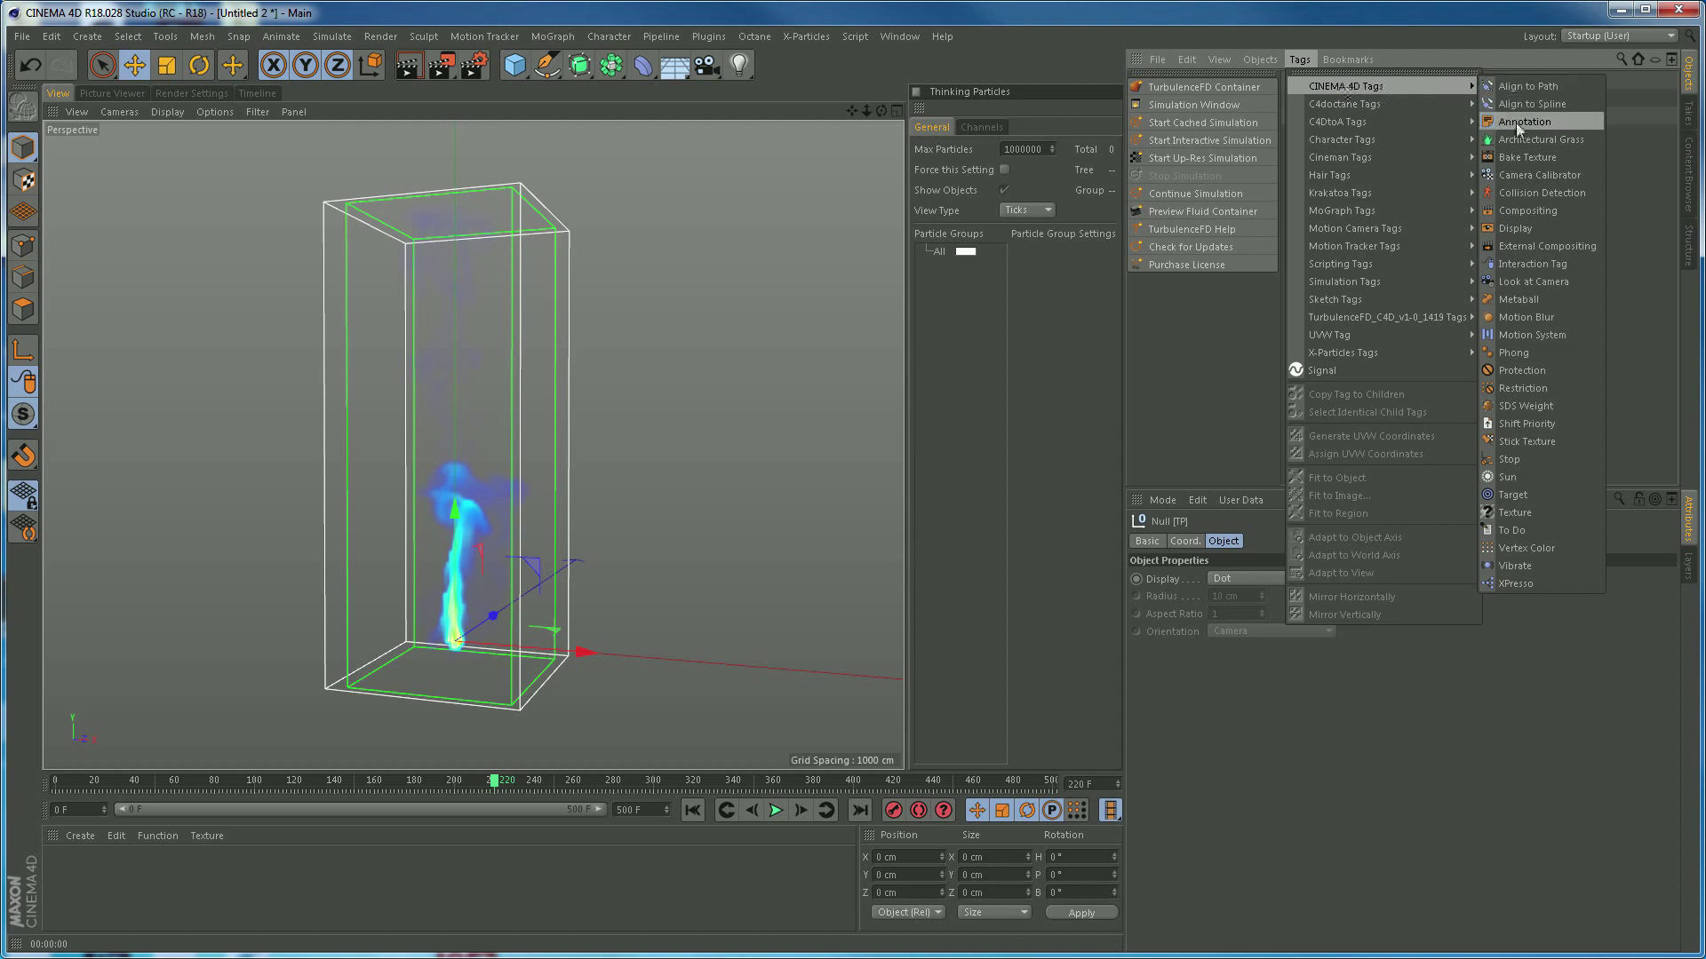
left_click(1521, 583)
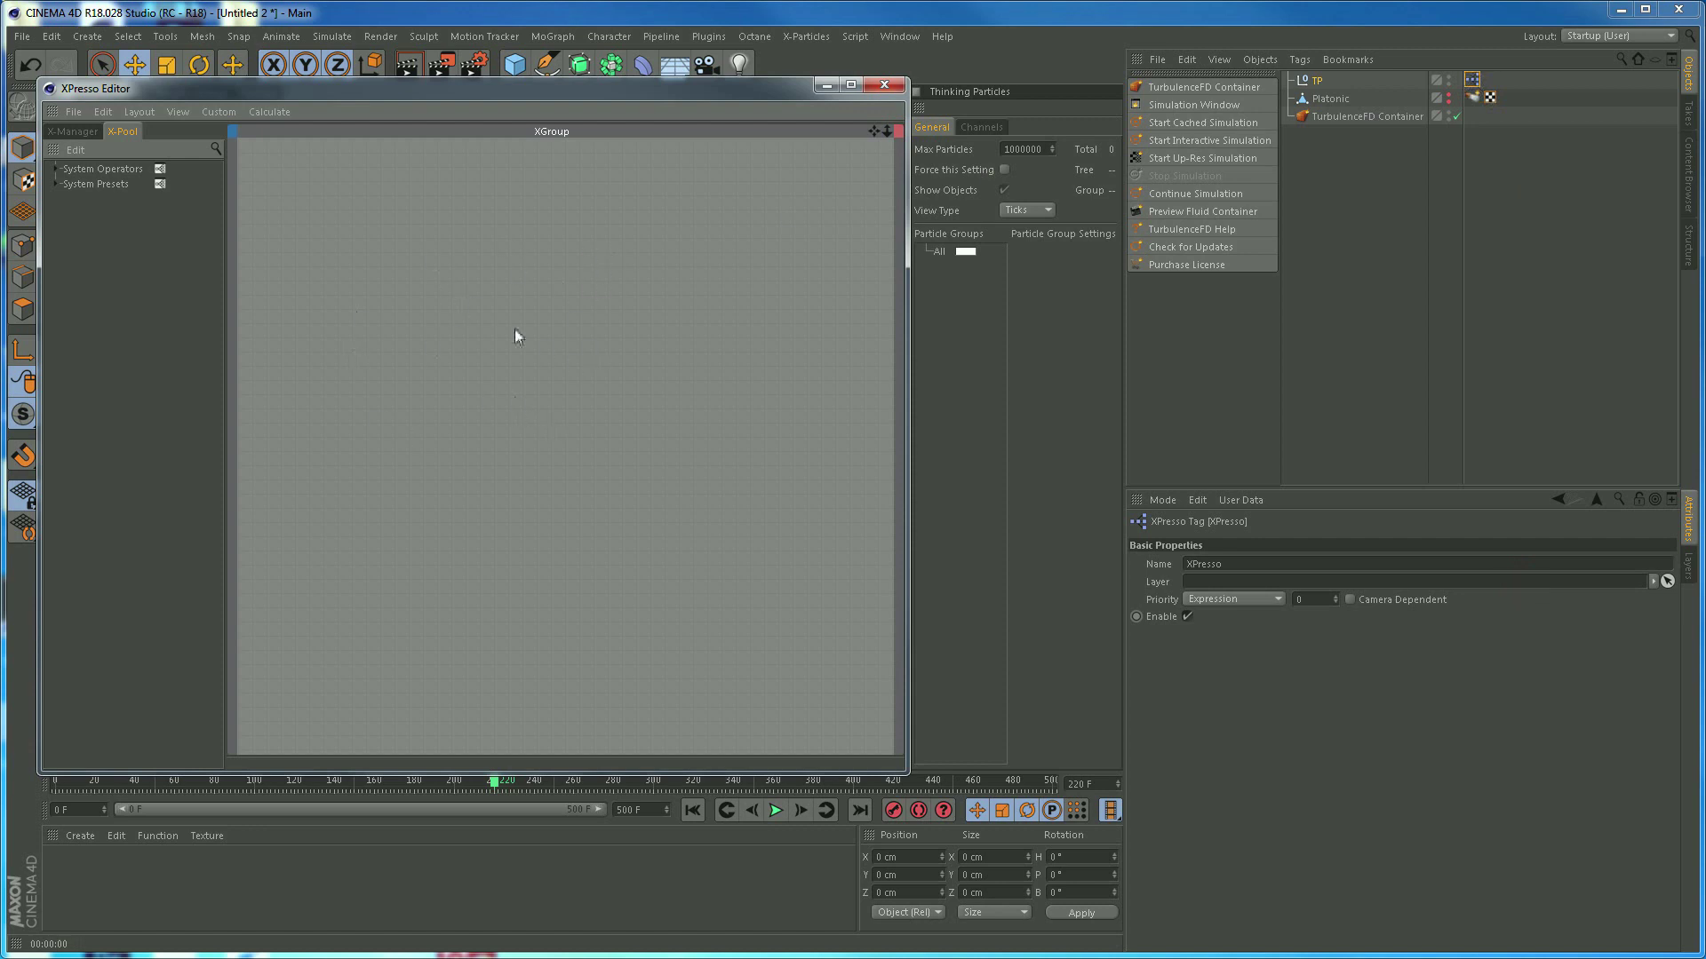
left_click_drag(429, 89, 575, 258)
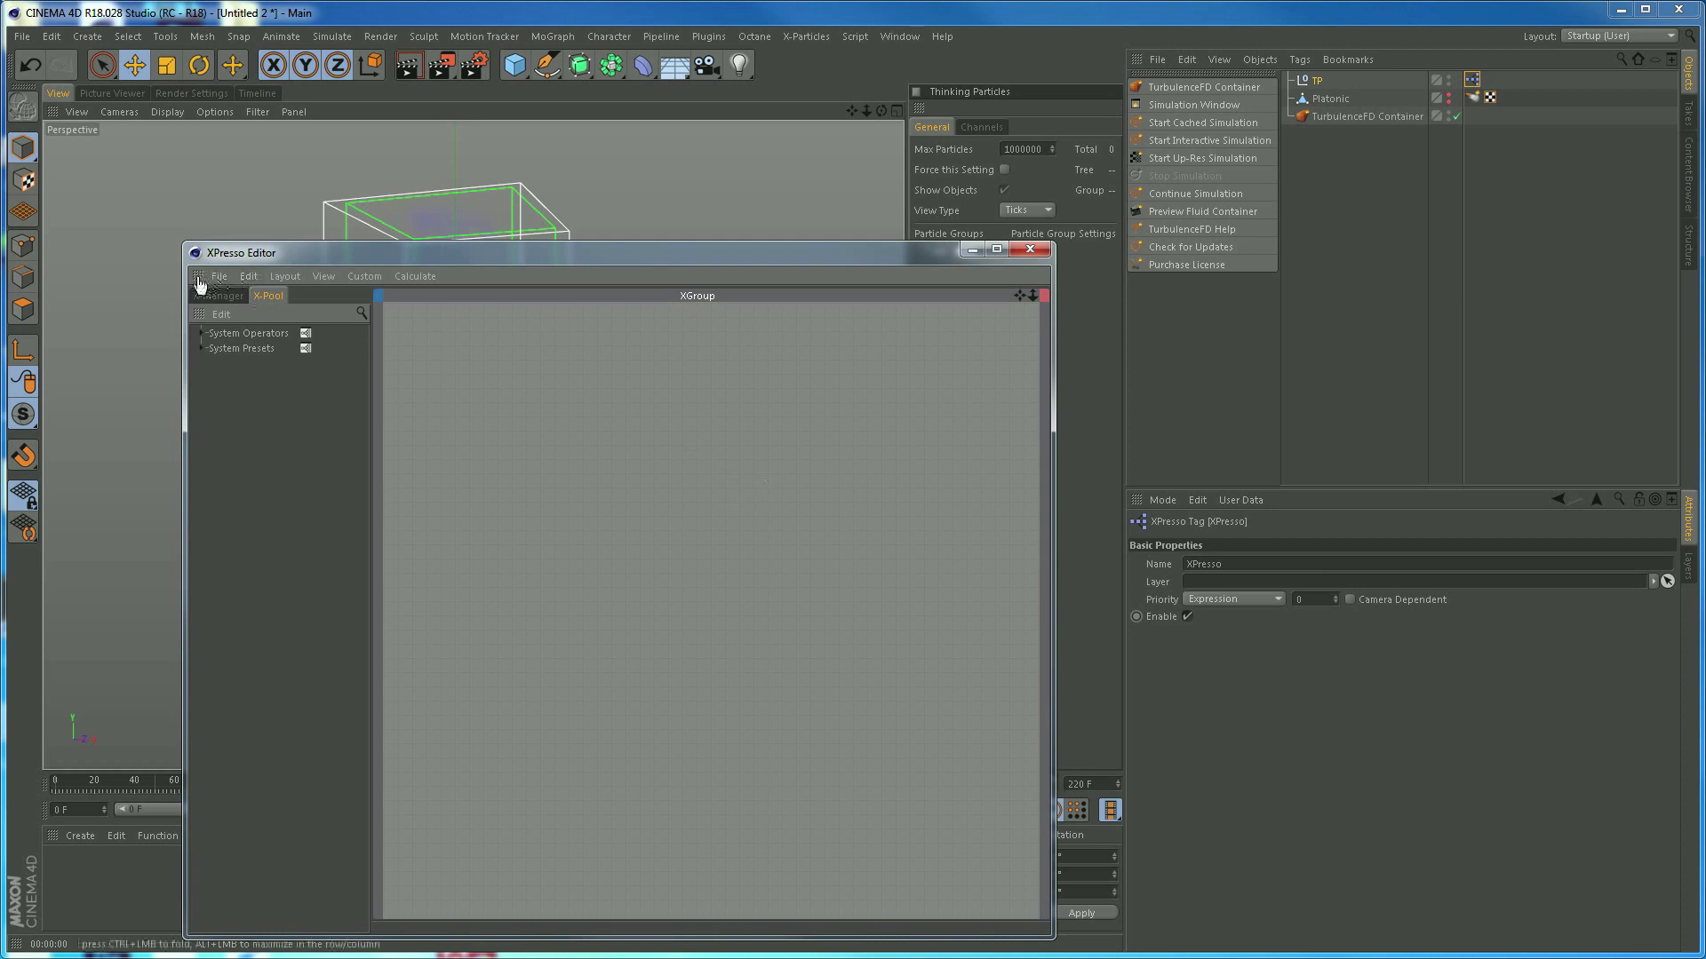
left_click_drag(141, 163, 89, 115)
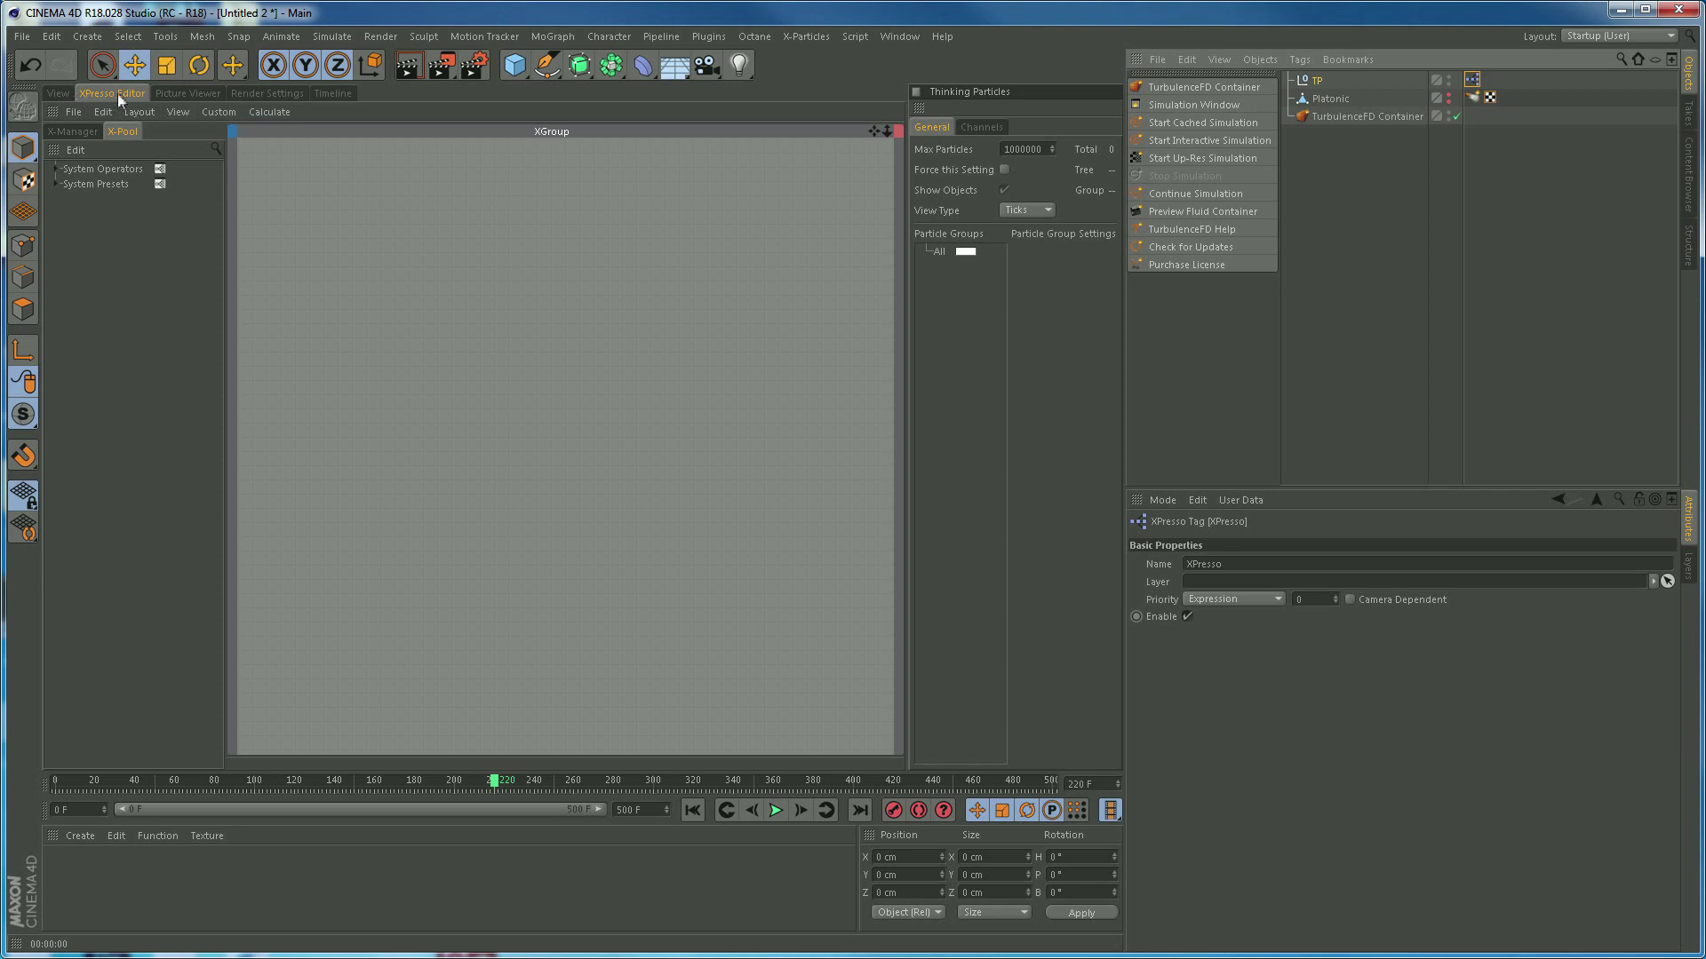
left_click(62, 92)
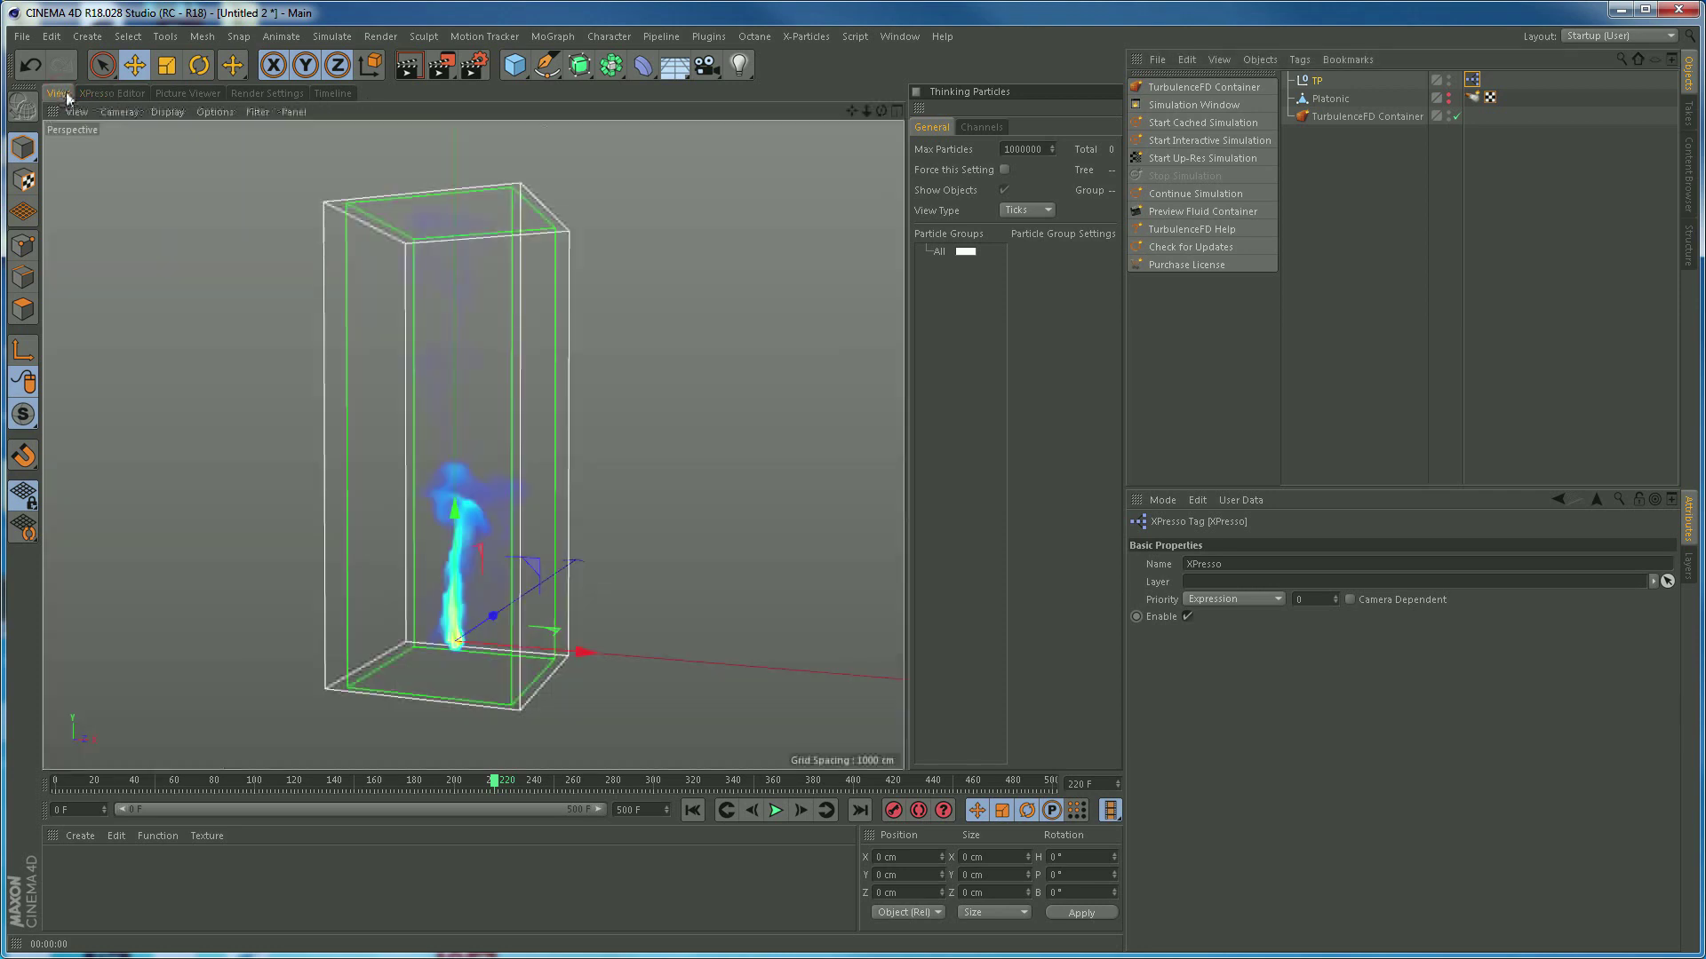
left_click(100, 92)
left_click(179, 94)
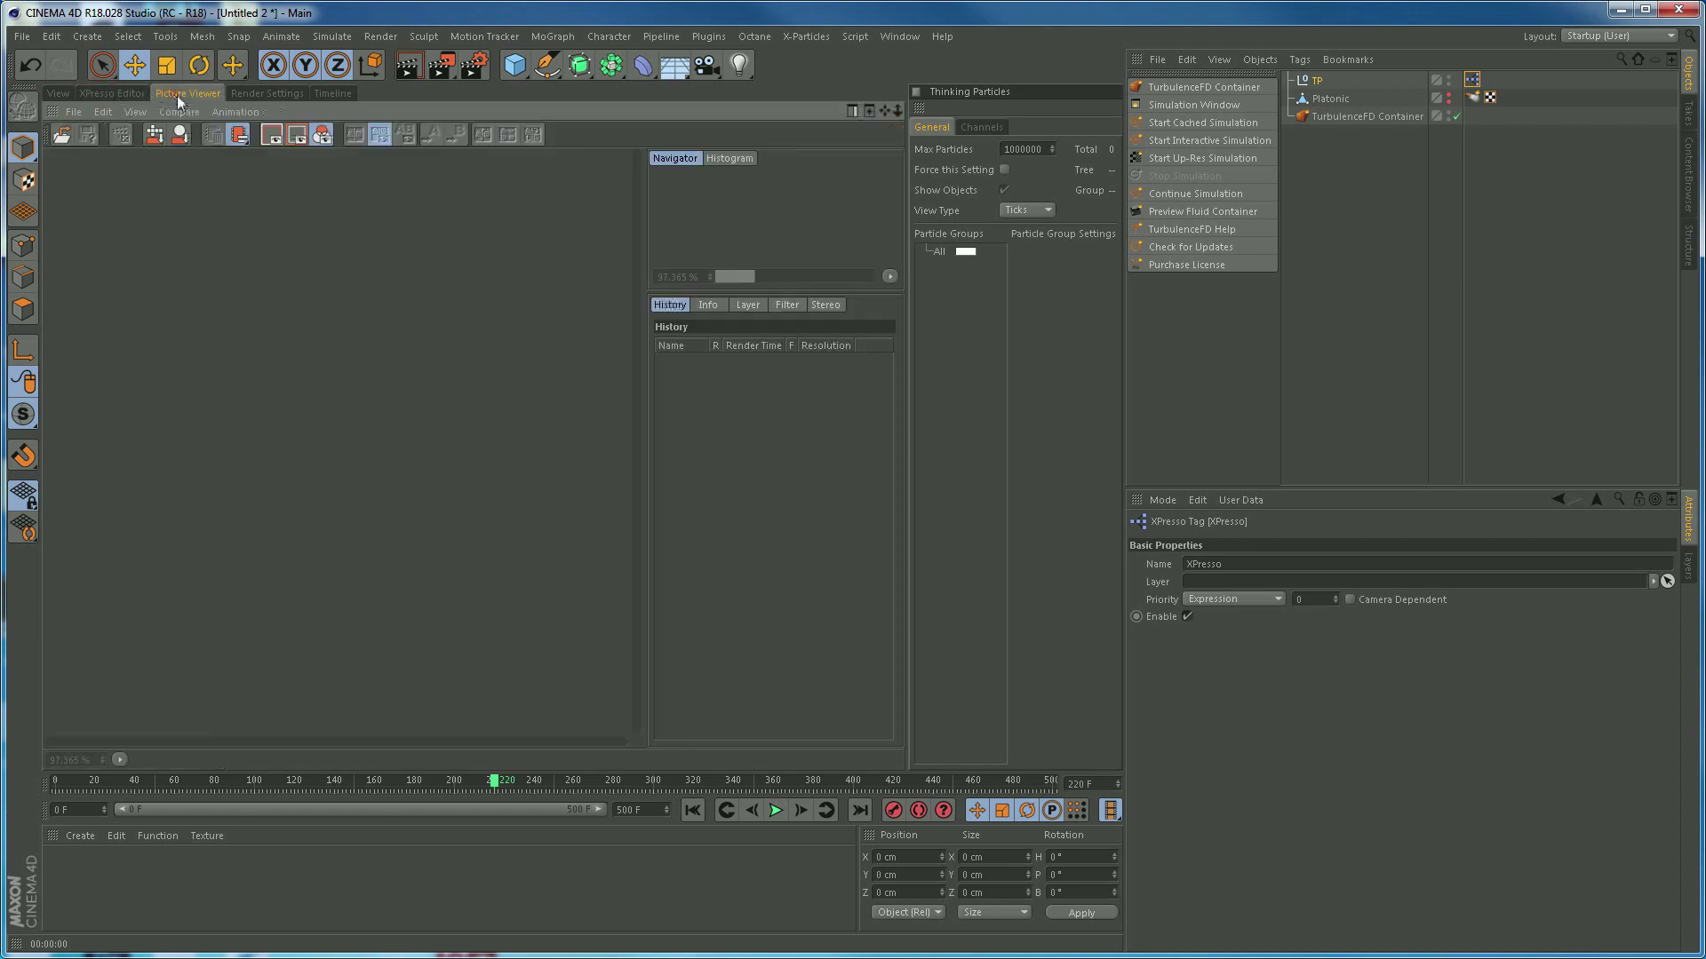
left_click(245, 93)
left_click(328, 93)
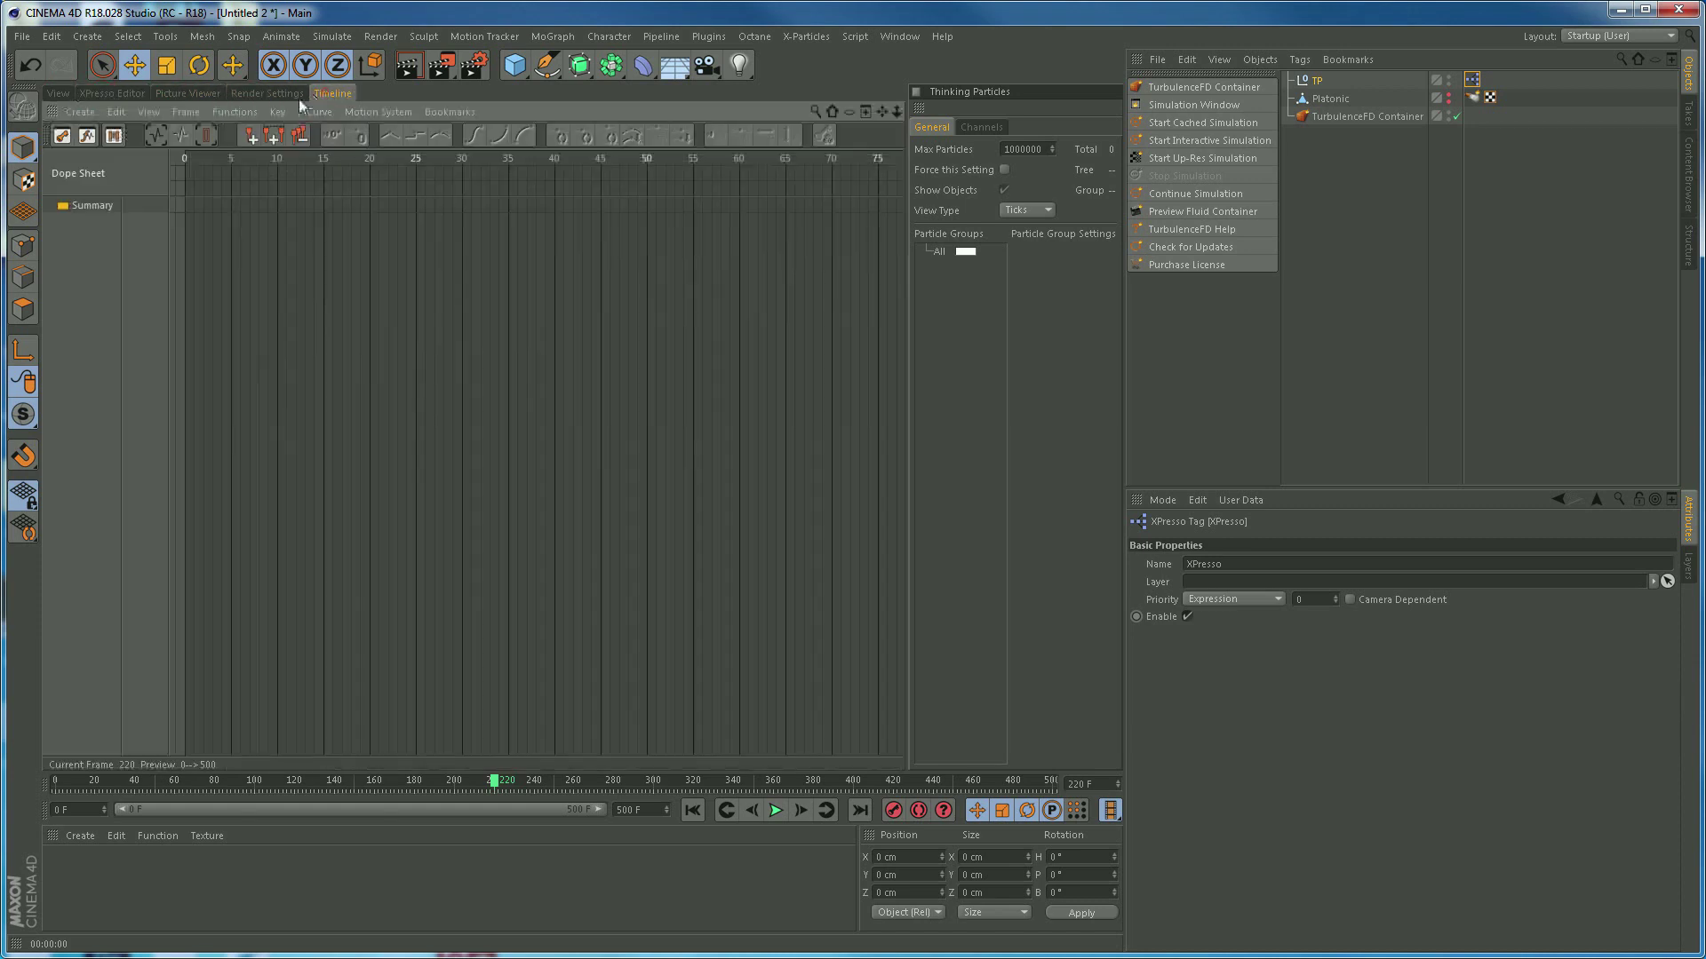
left_click(58, 93)
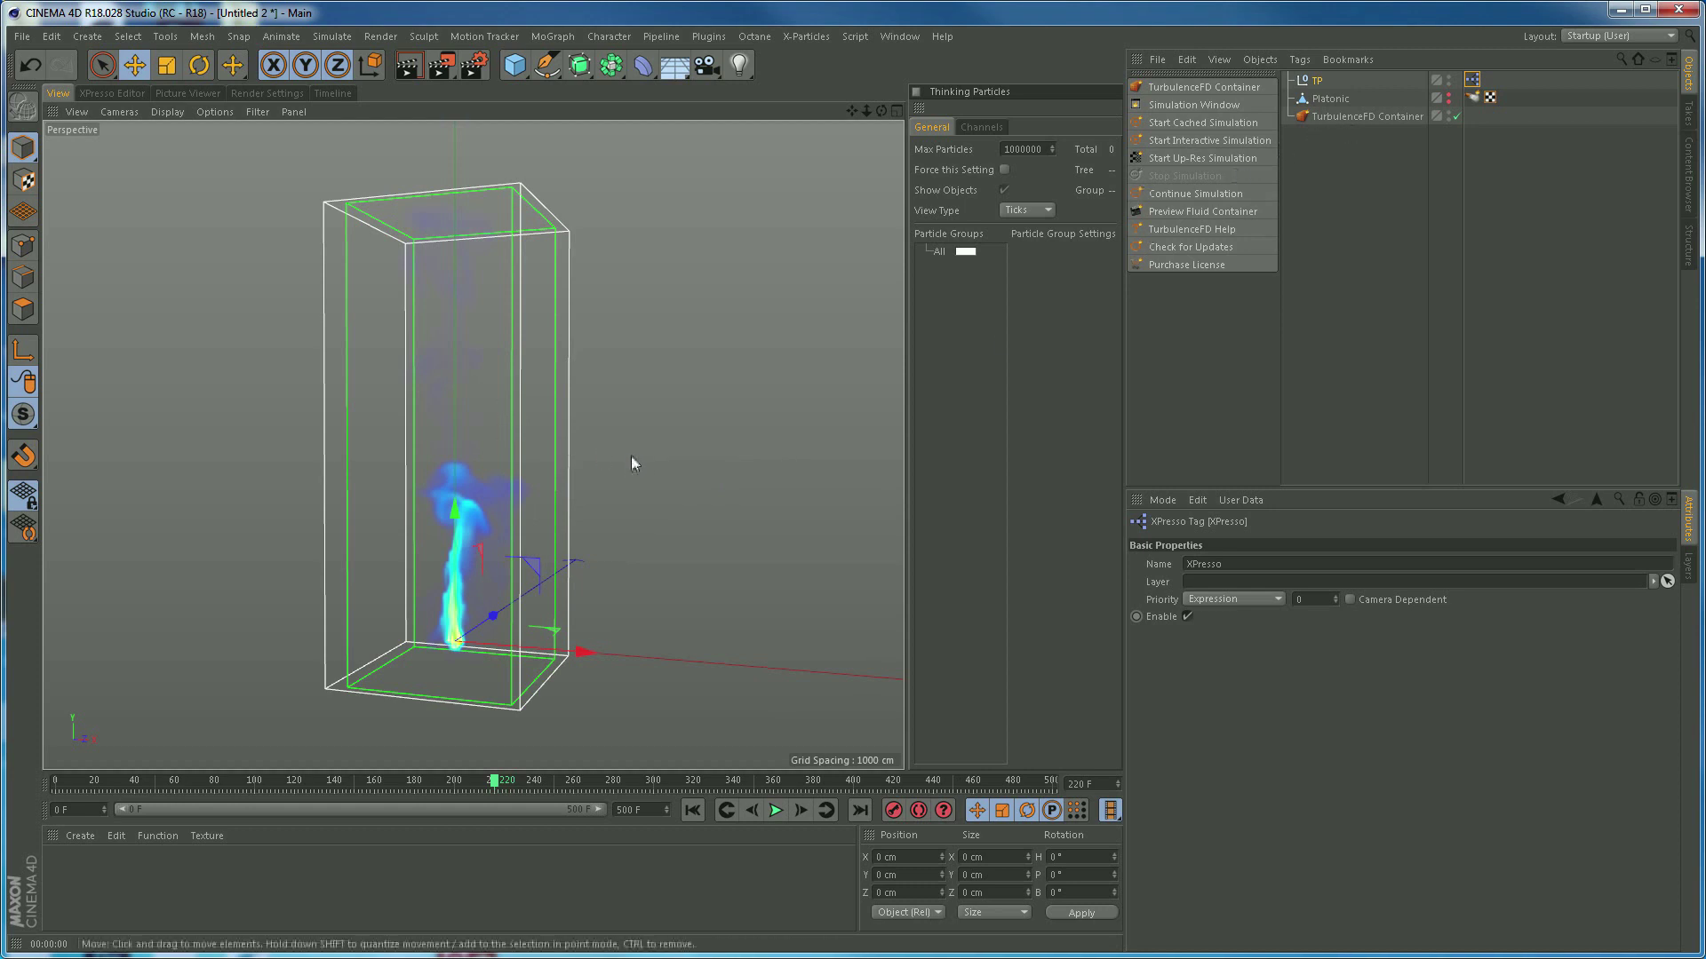
Add a Thinking Particles PMatterWaves generator node in the TP null's XPresso Editor and place it in the upper part of the XGroup
left_click(113, 94)
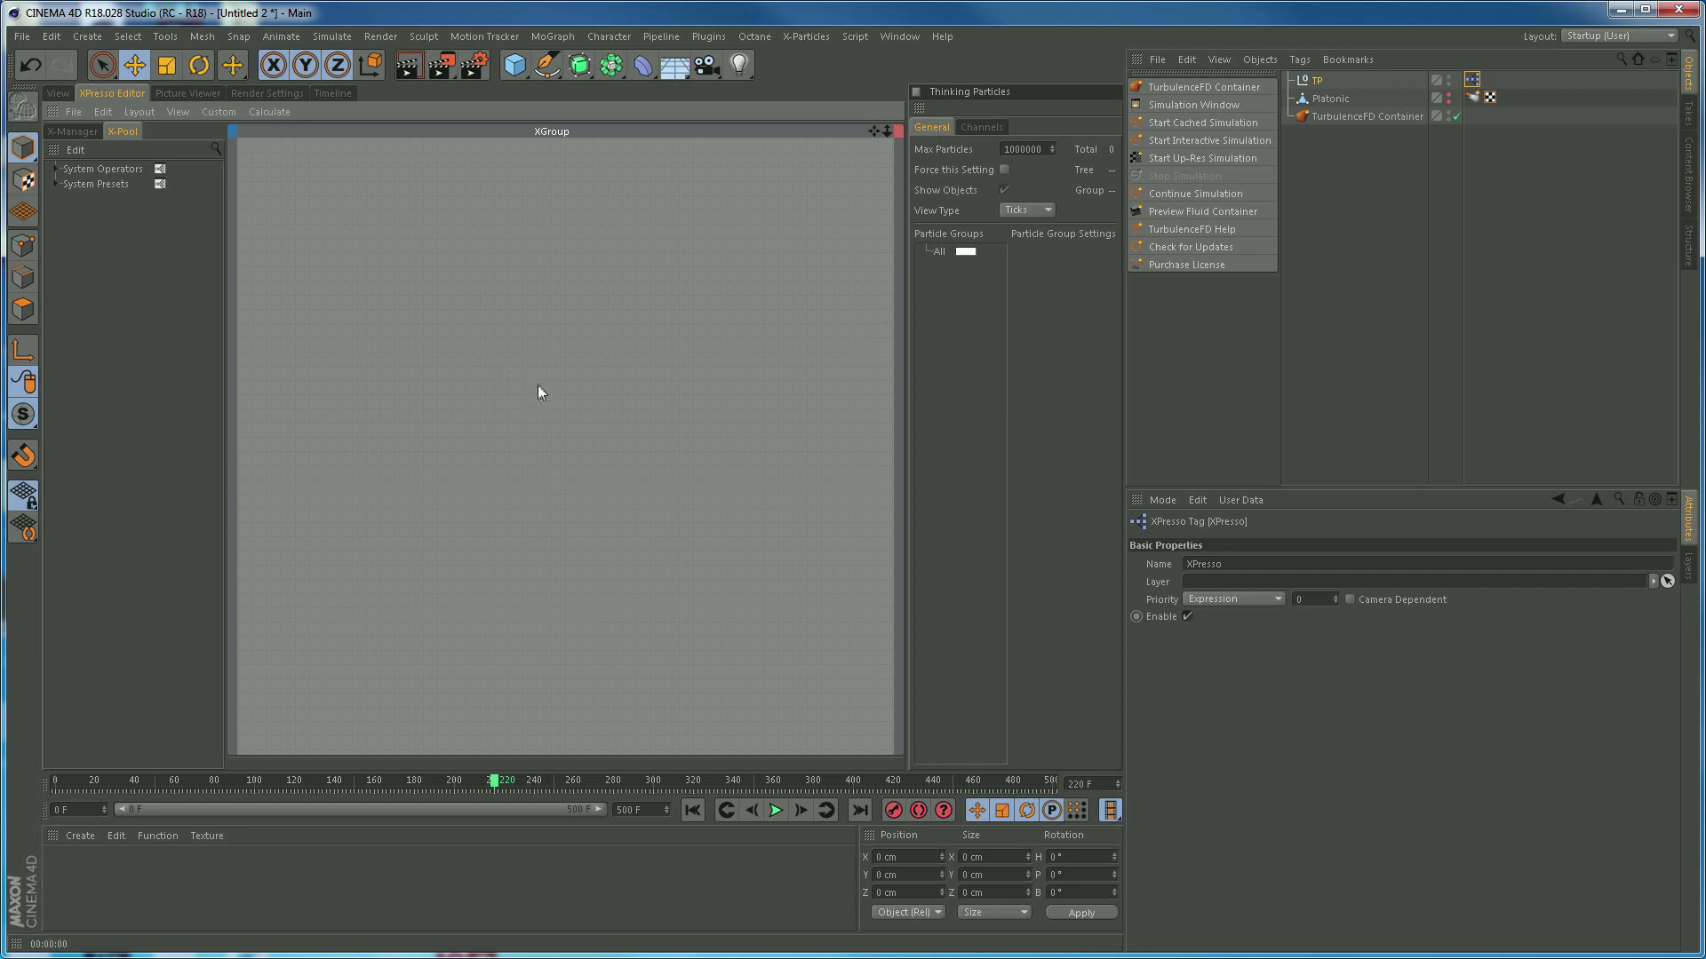
left_click(506, 321)
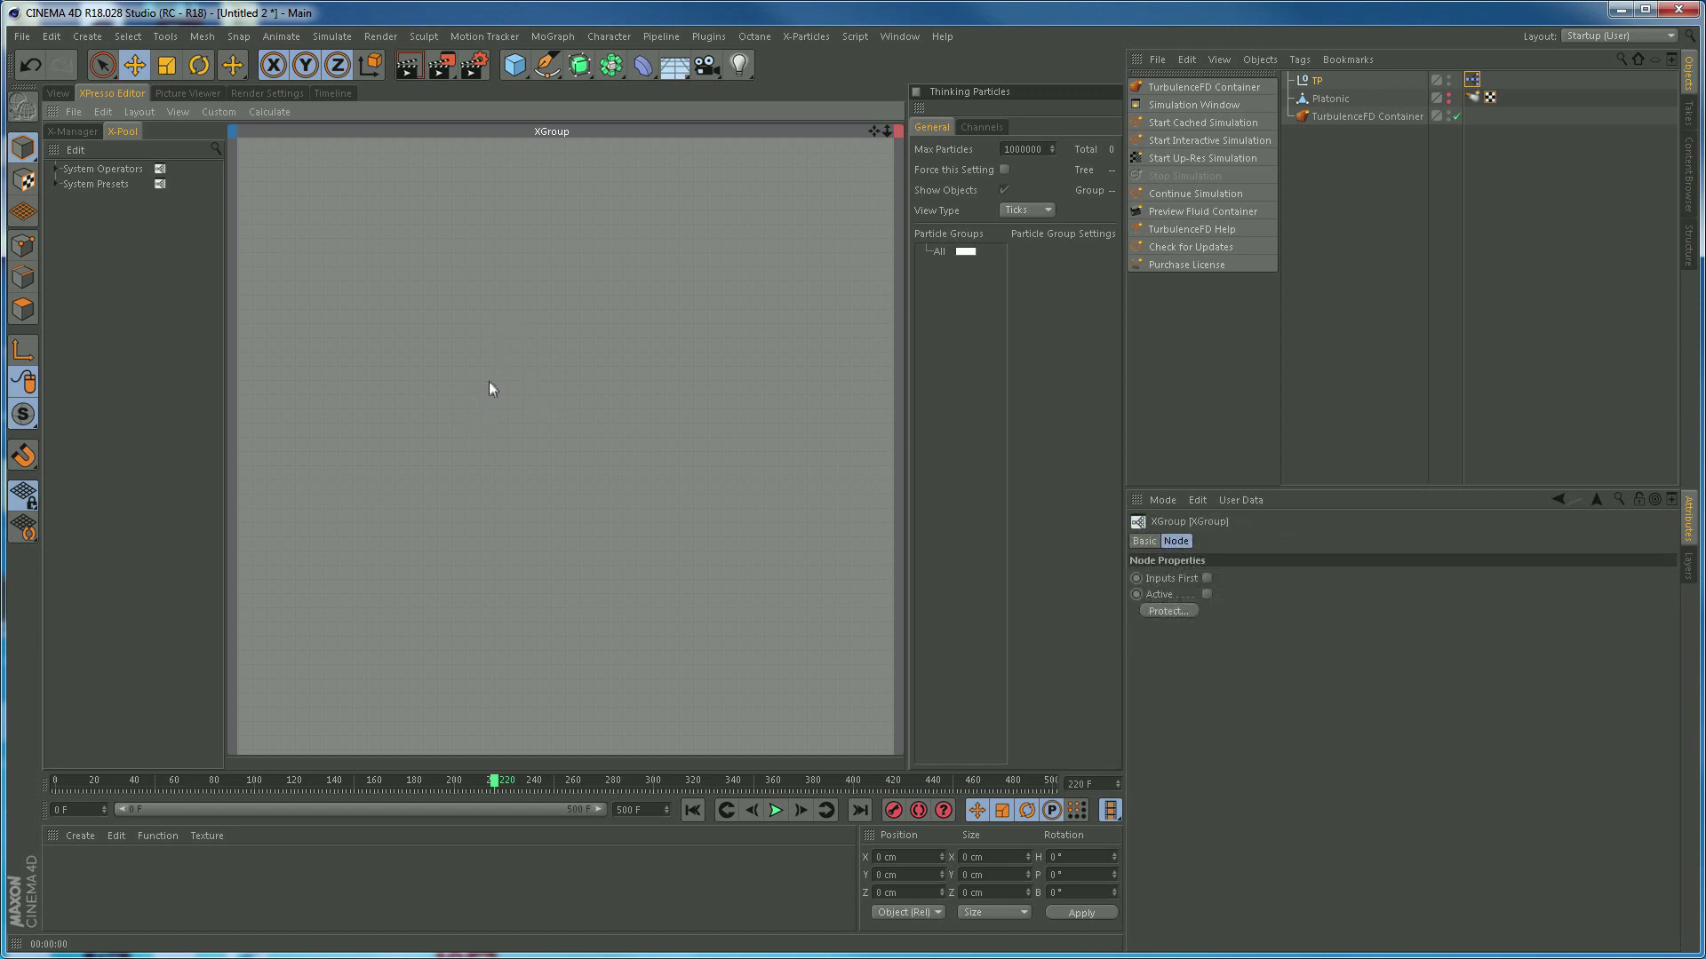
right_click(455, 385)
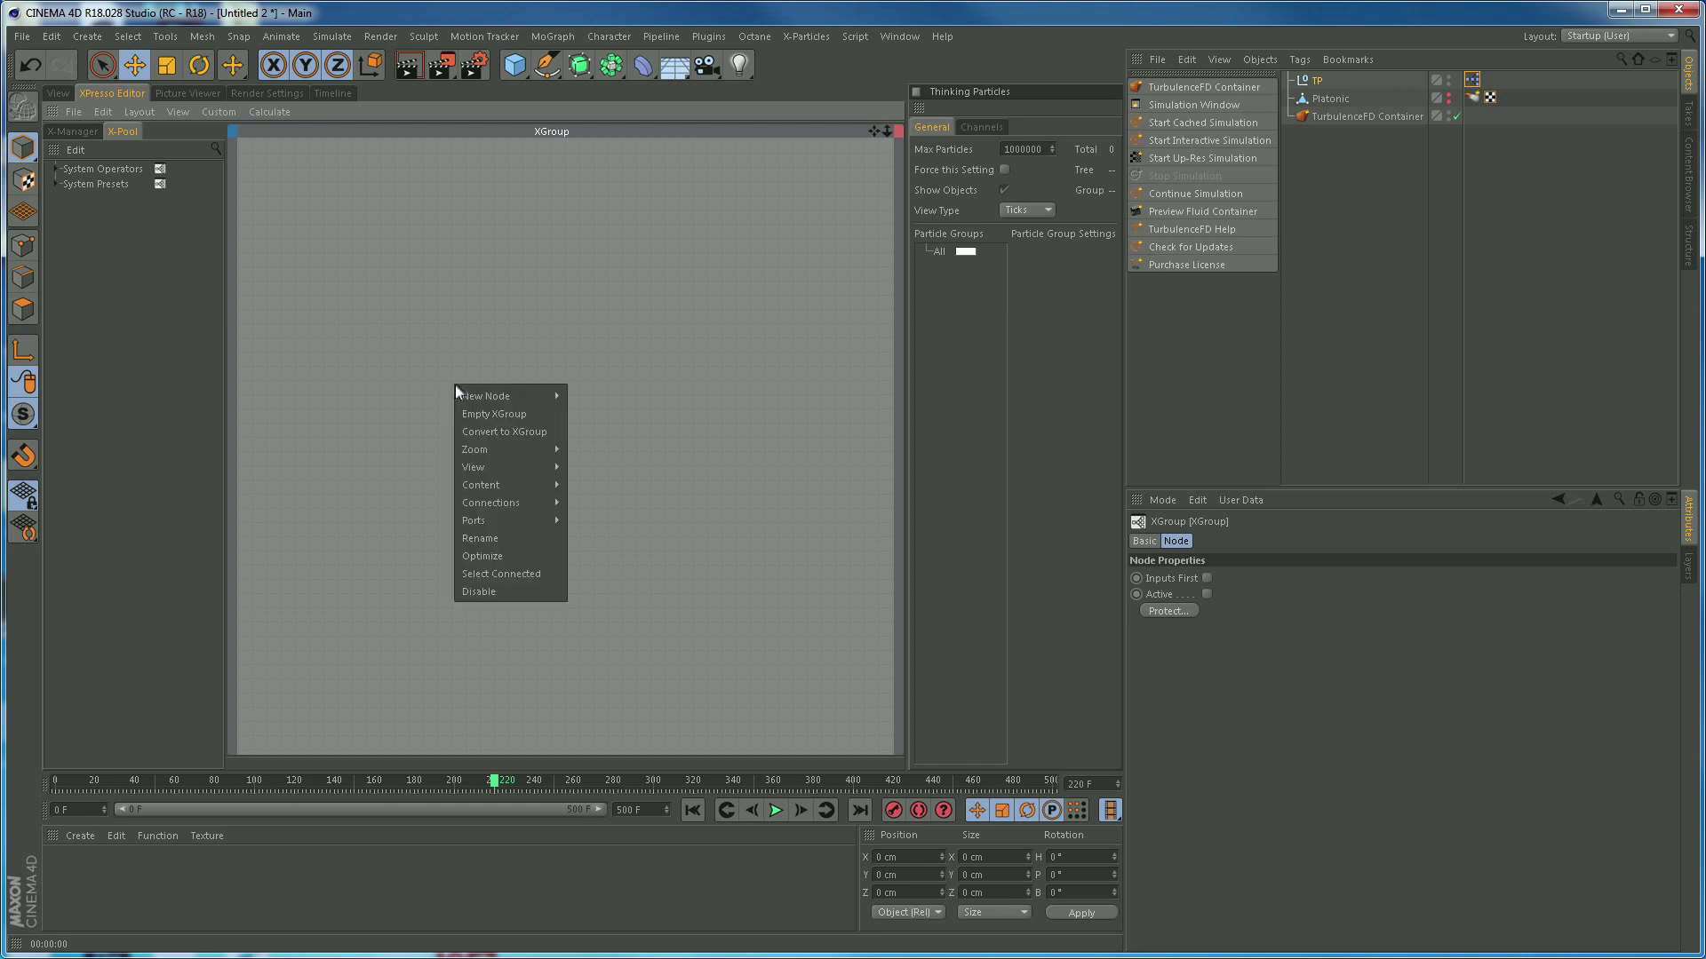
mouse_move(462, 392)
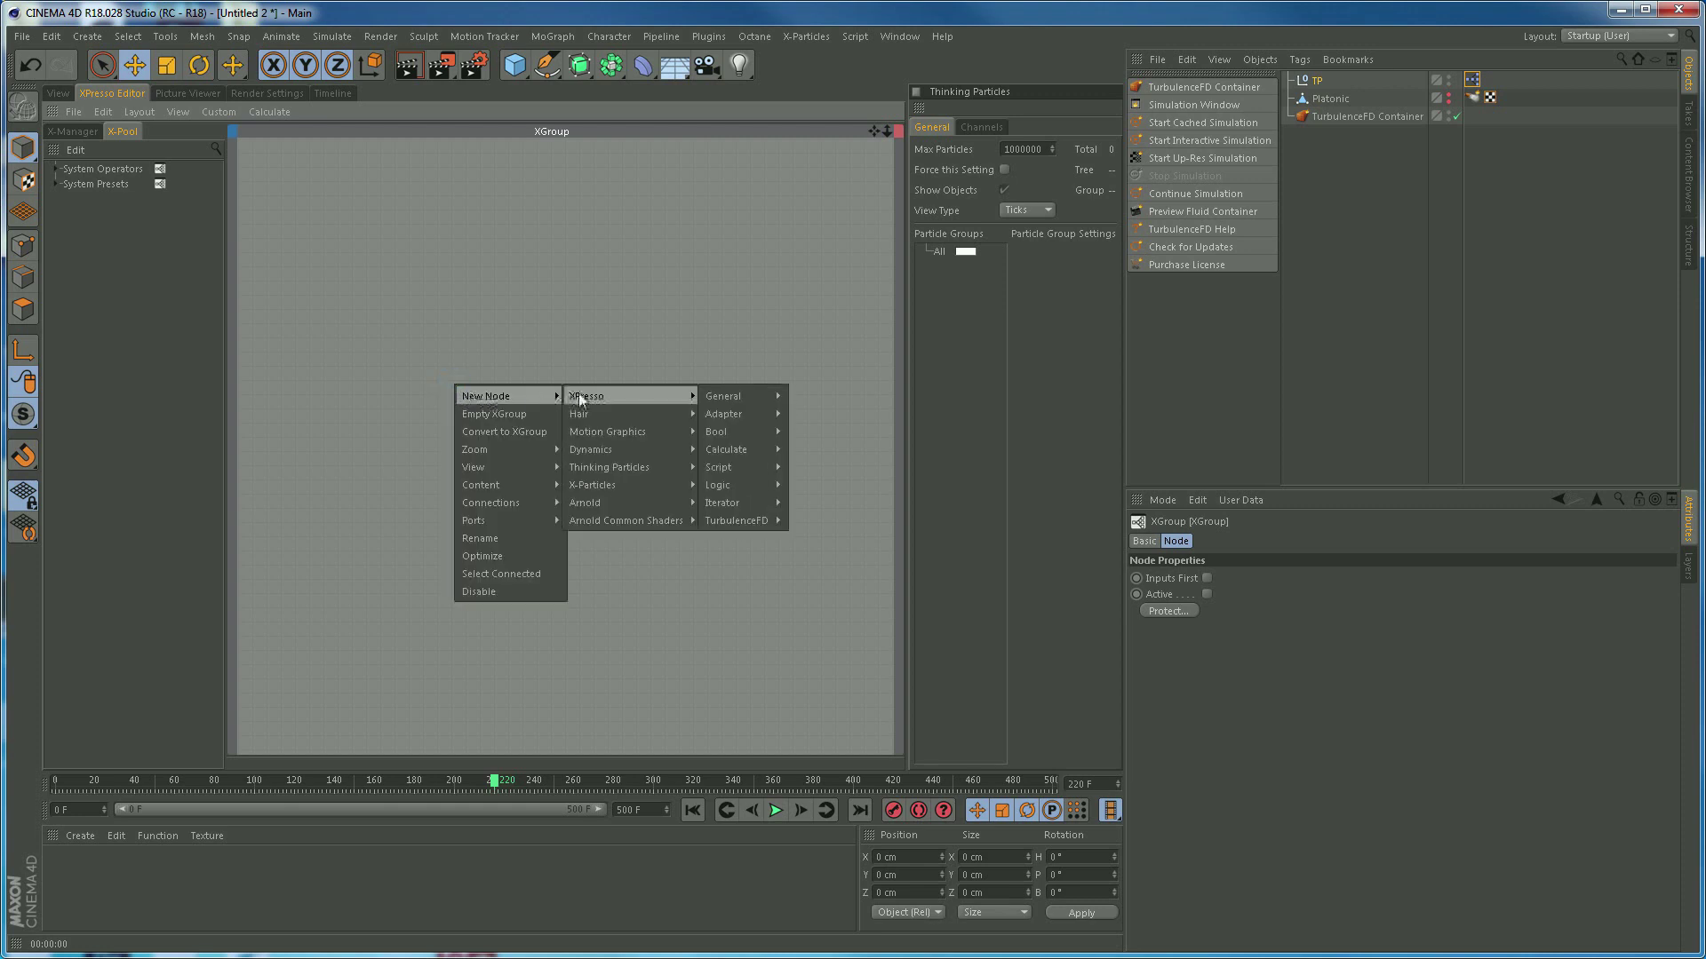
mouse_move(611, 469)
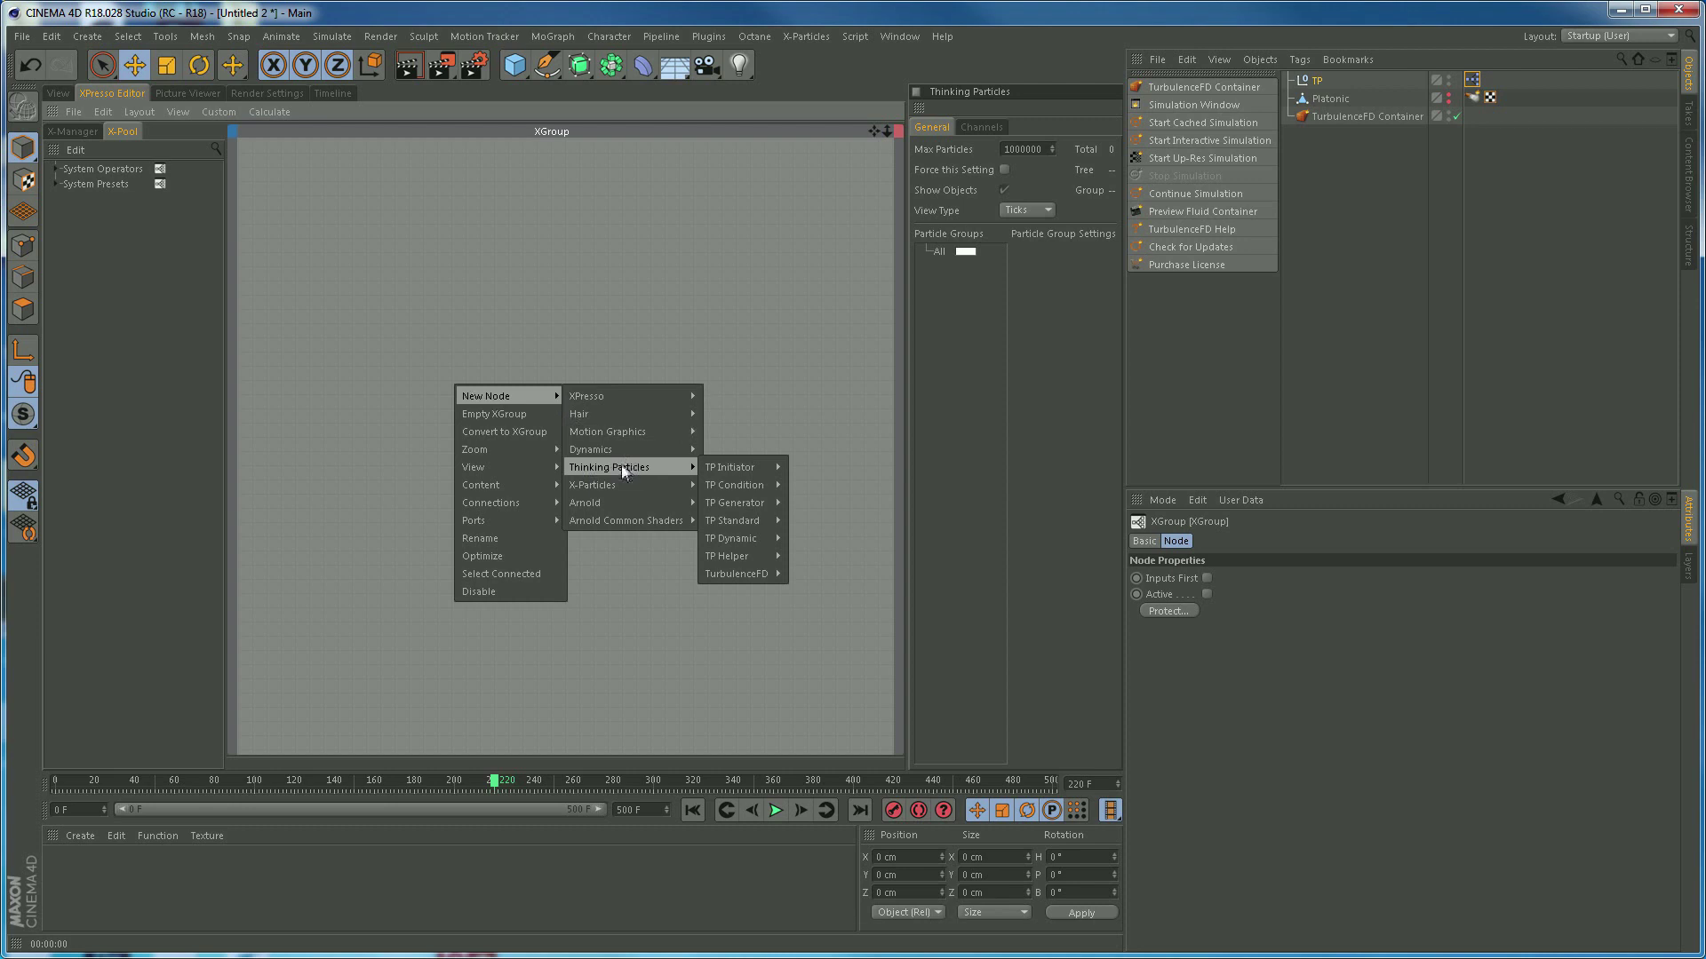
mouse_move(740, 507)
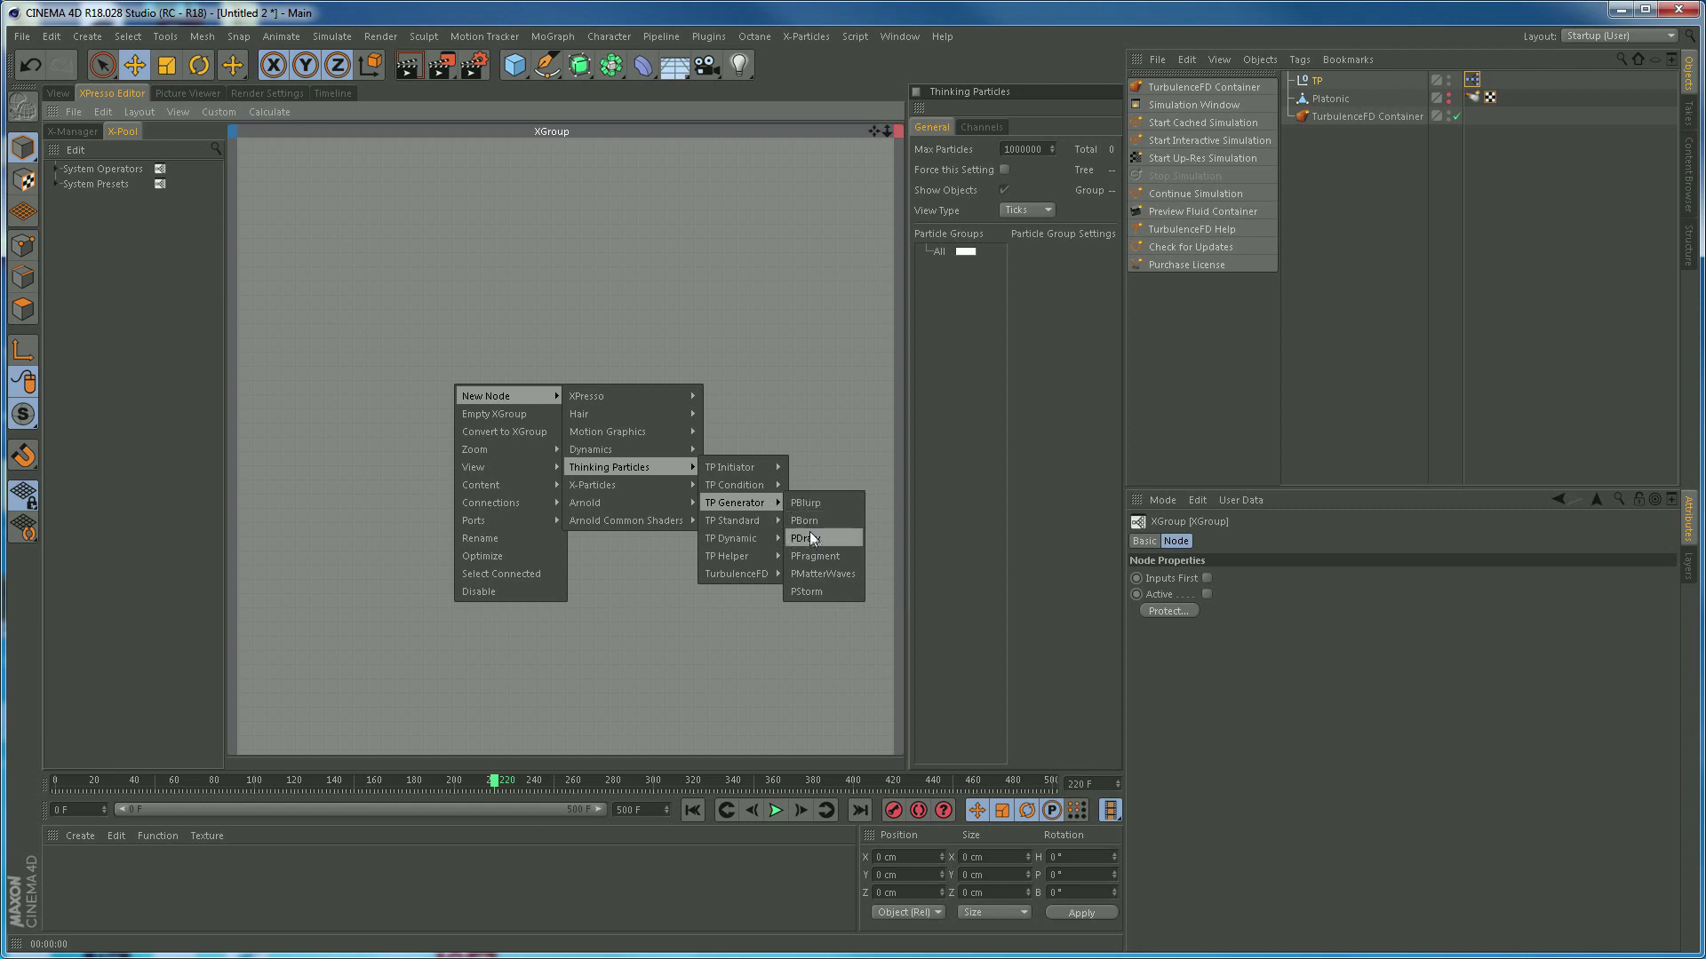
left_click(828, 574)
left_click_drag(440, 376, 470, 339)
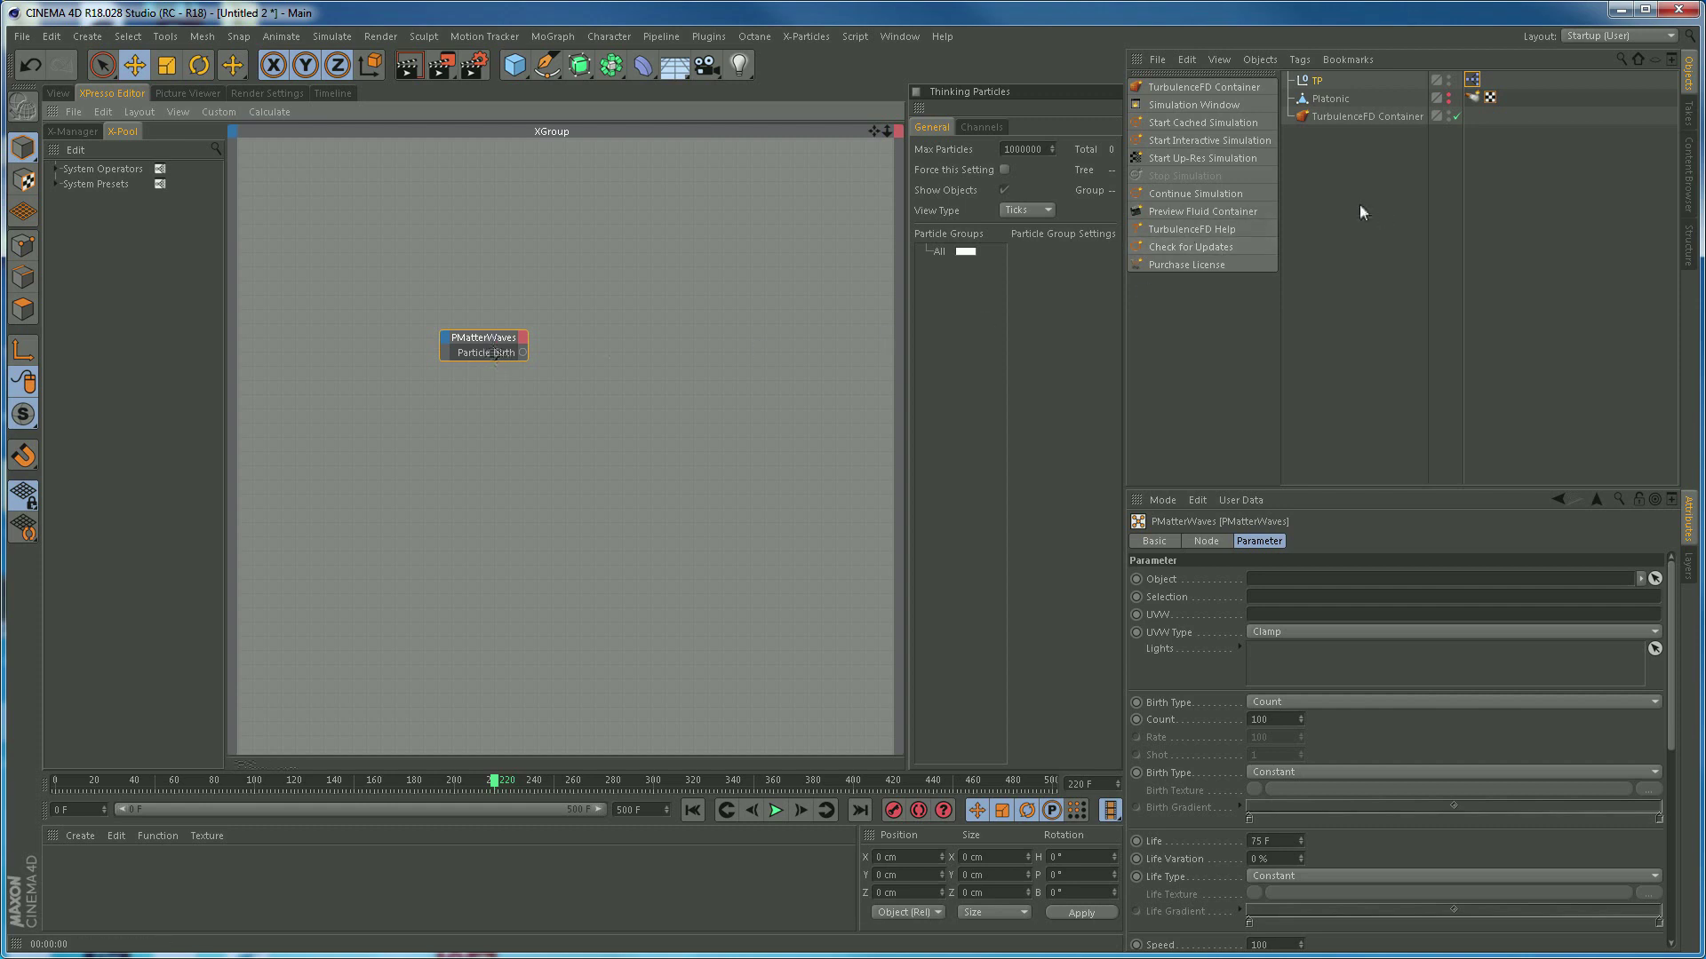
Assign the Platonic object as the emitting Object of the PMatterWaves node
left_click(1332, 100)
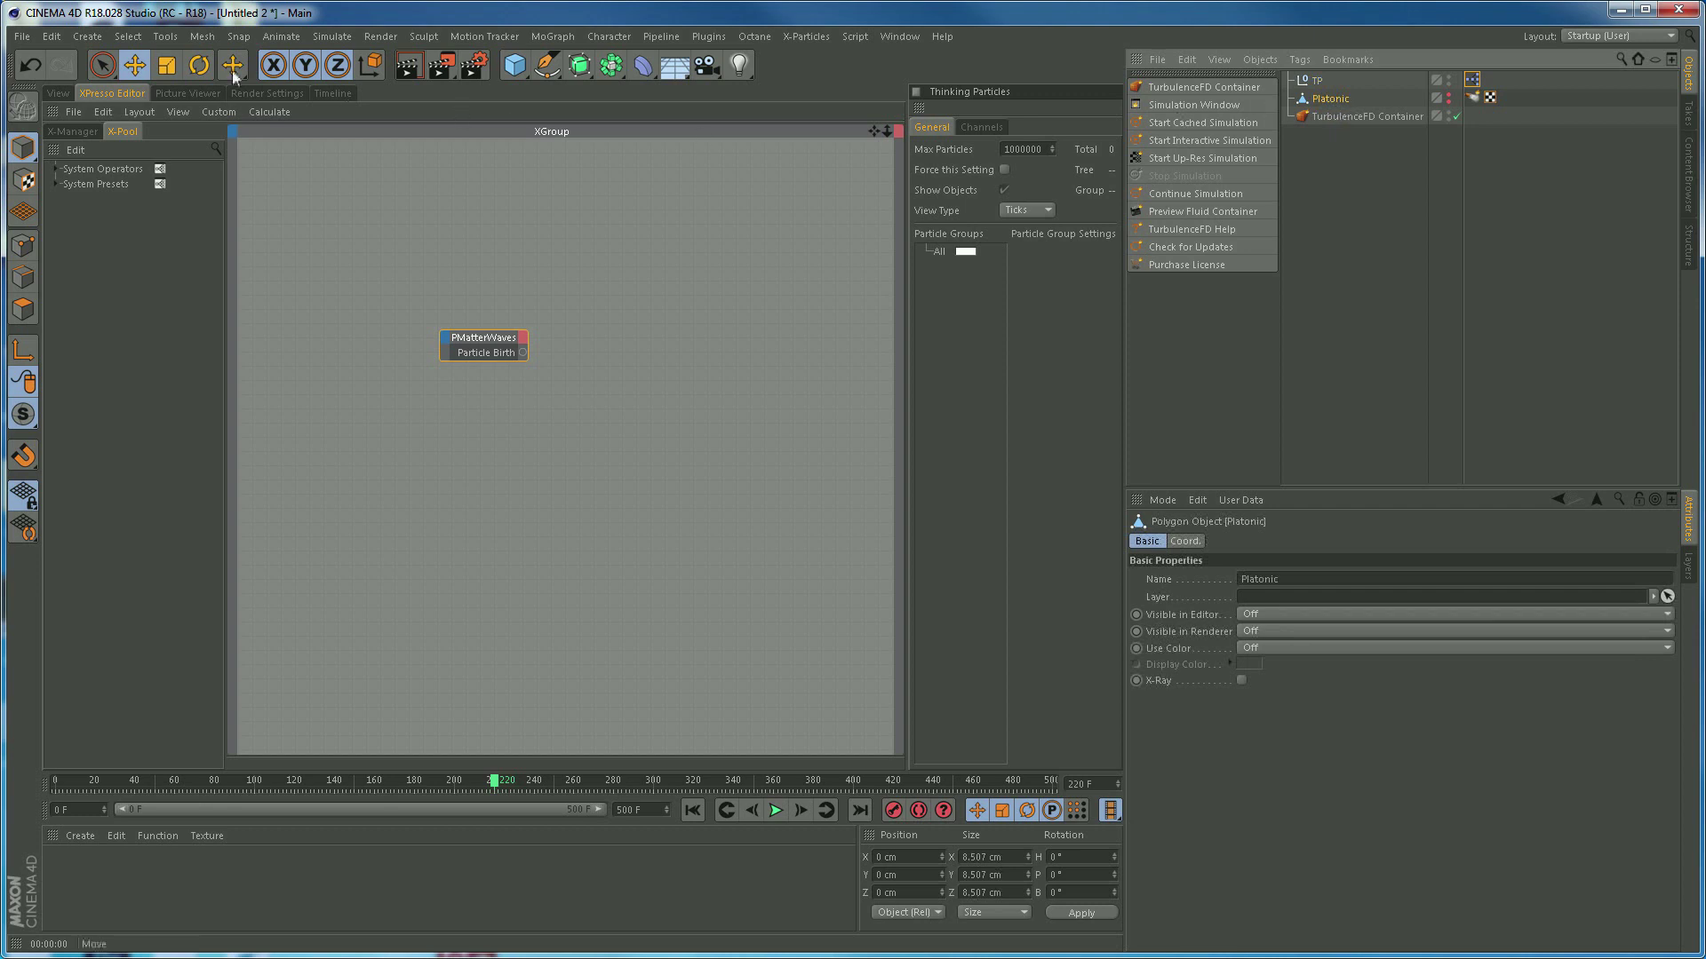
left_click(64, 92)
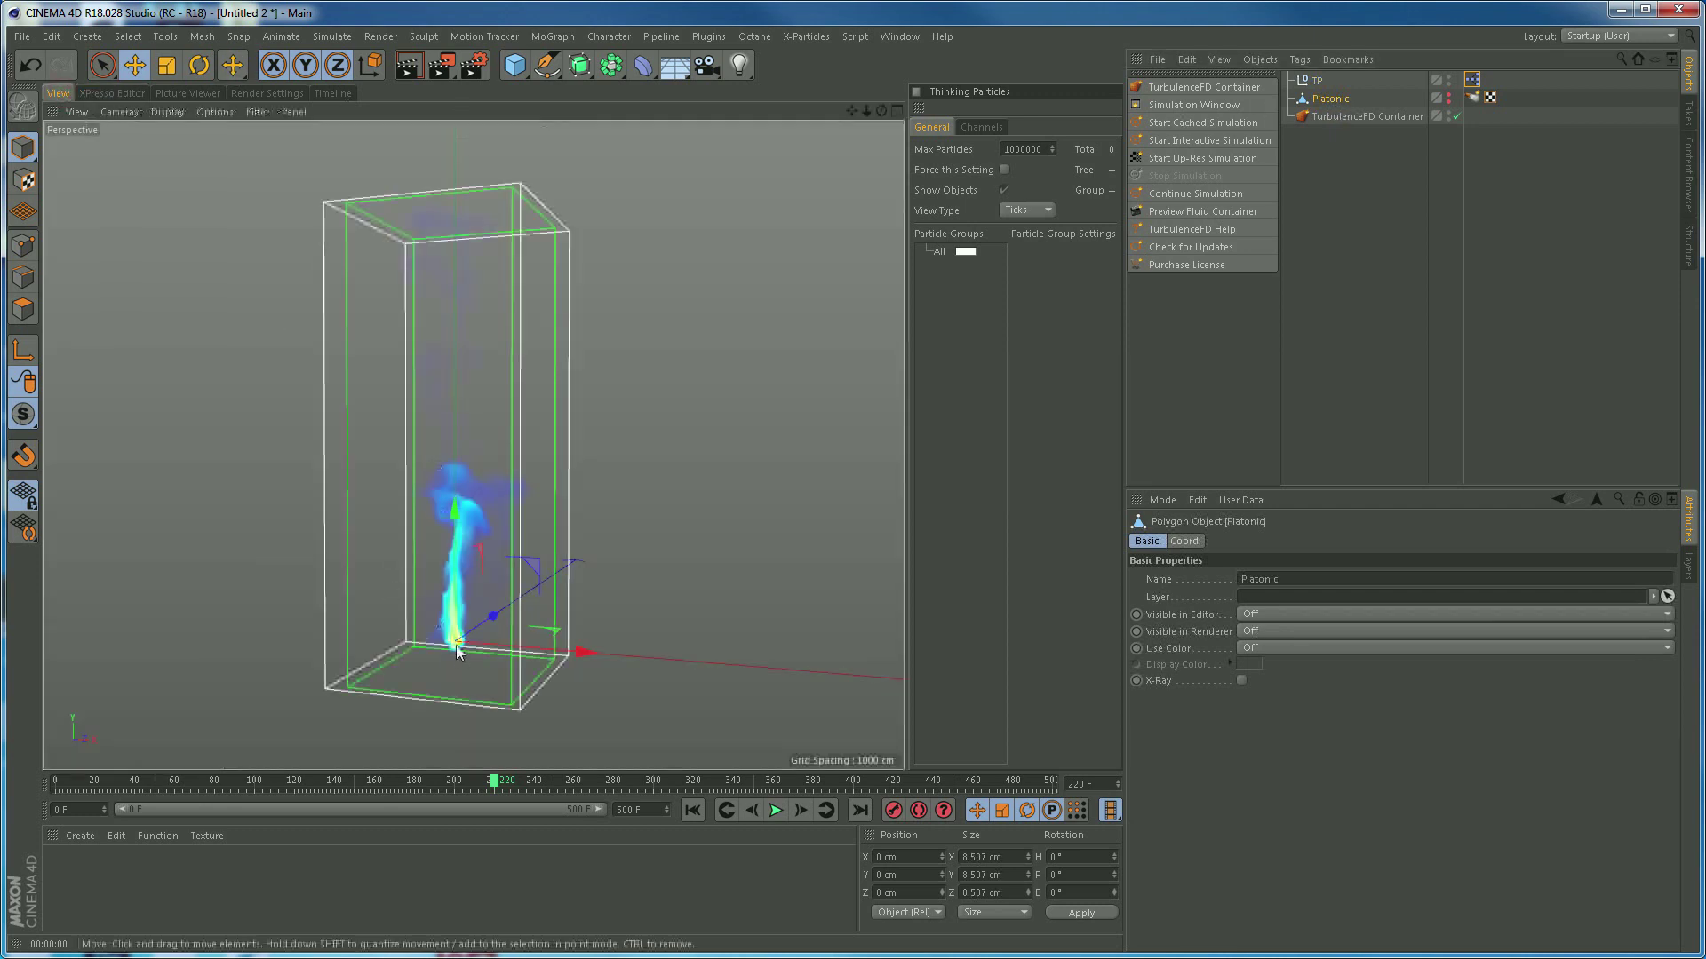
left_click(110, 93)
left_click_drag(1333, 95, 1268, 579)
left_click(472, 350)
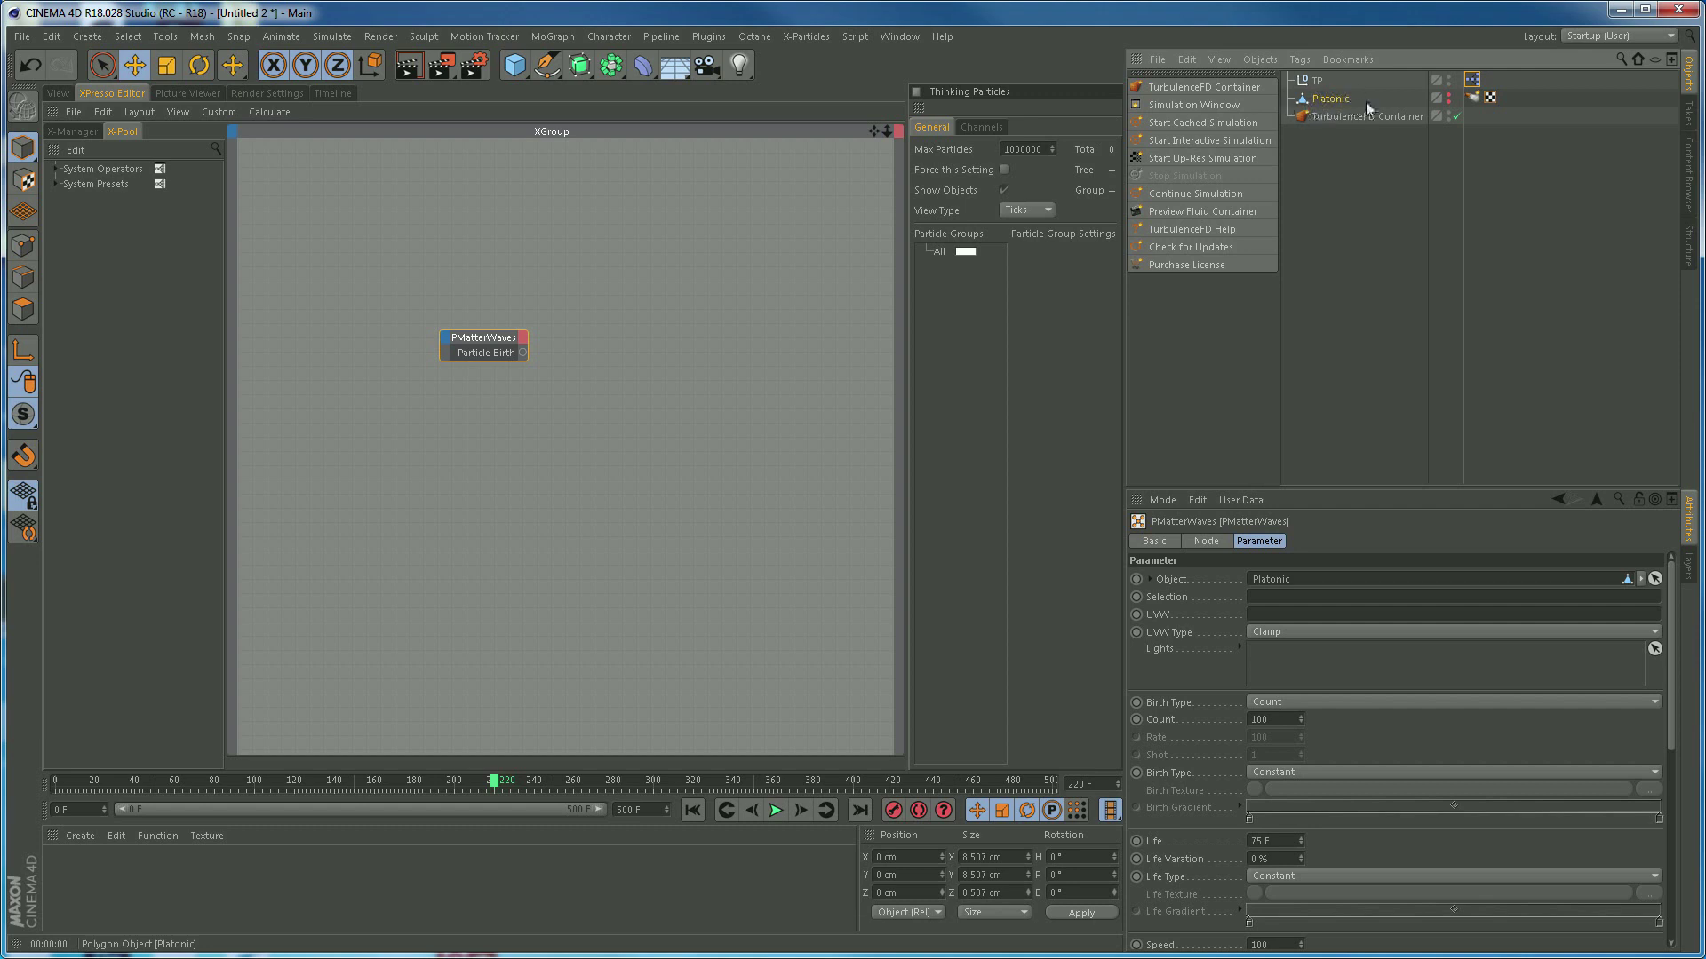
left_click(514, 64)
left_click(680, 186)
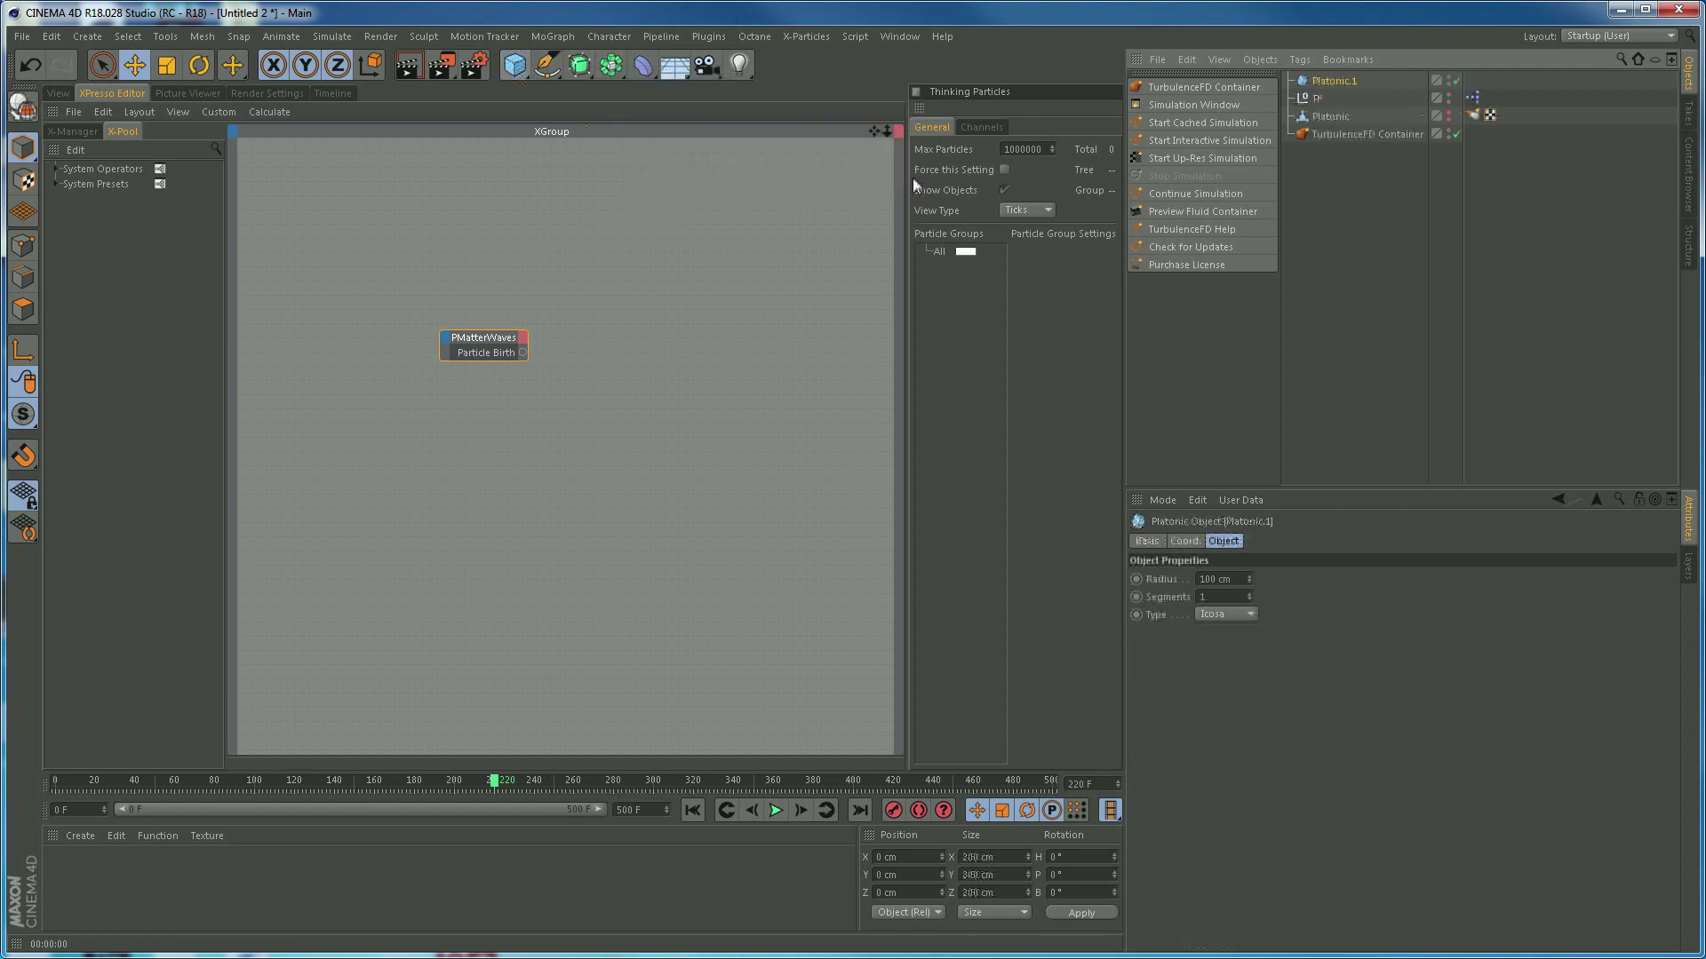
key("Delete")
left_click(1329, 99)
left_click(487, 354)
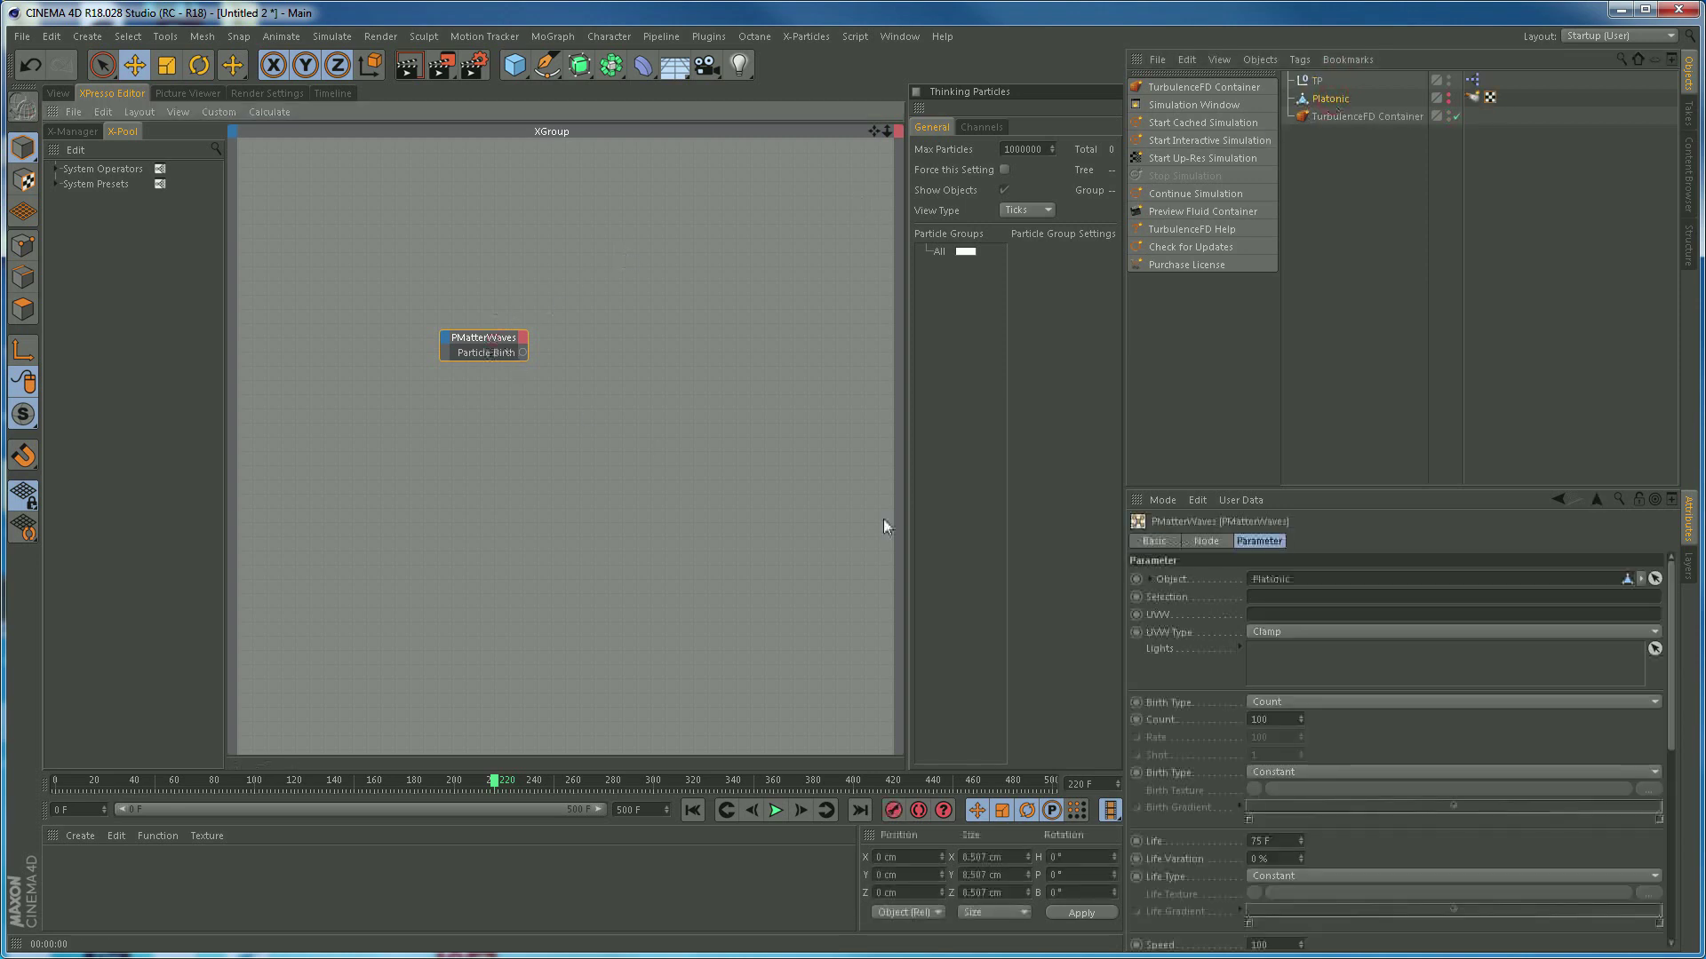
Hide the TurbulenceFD Container in the viewport and play the animation from the start to check the particle emission
left_click(59, 93)
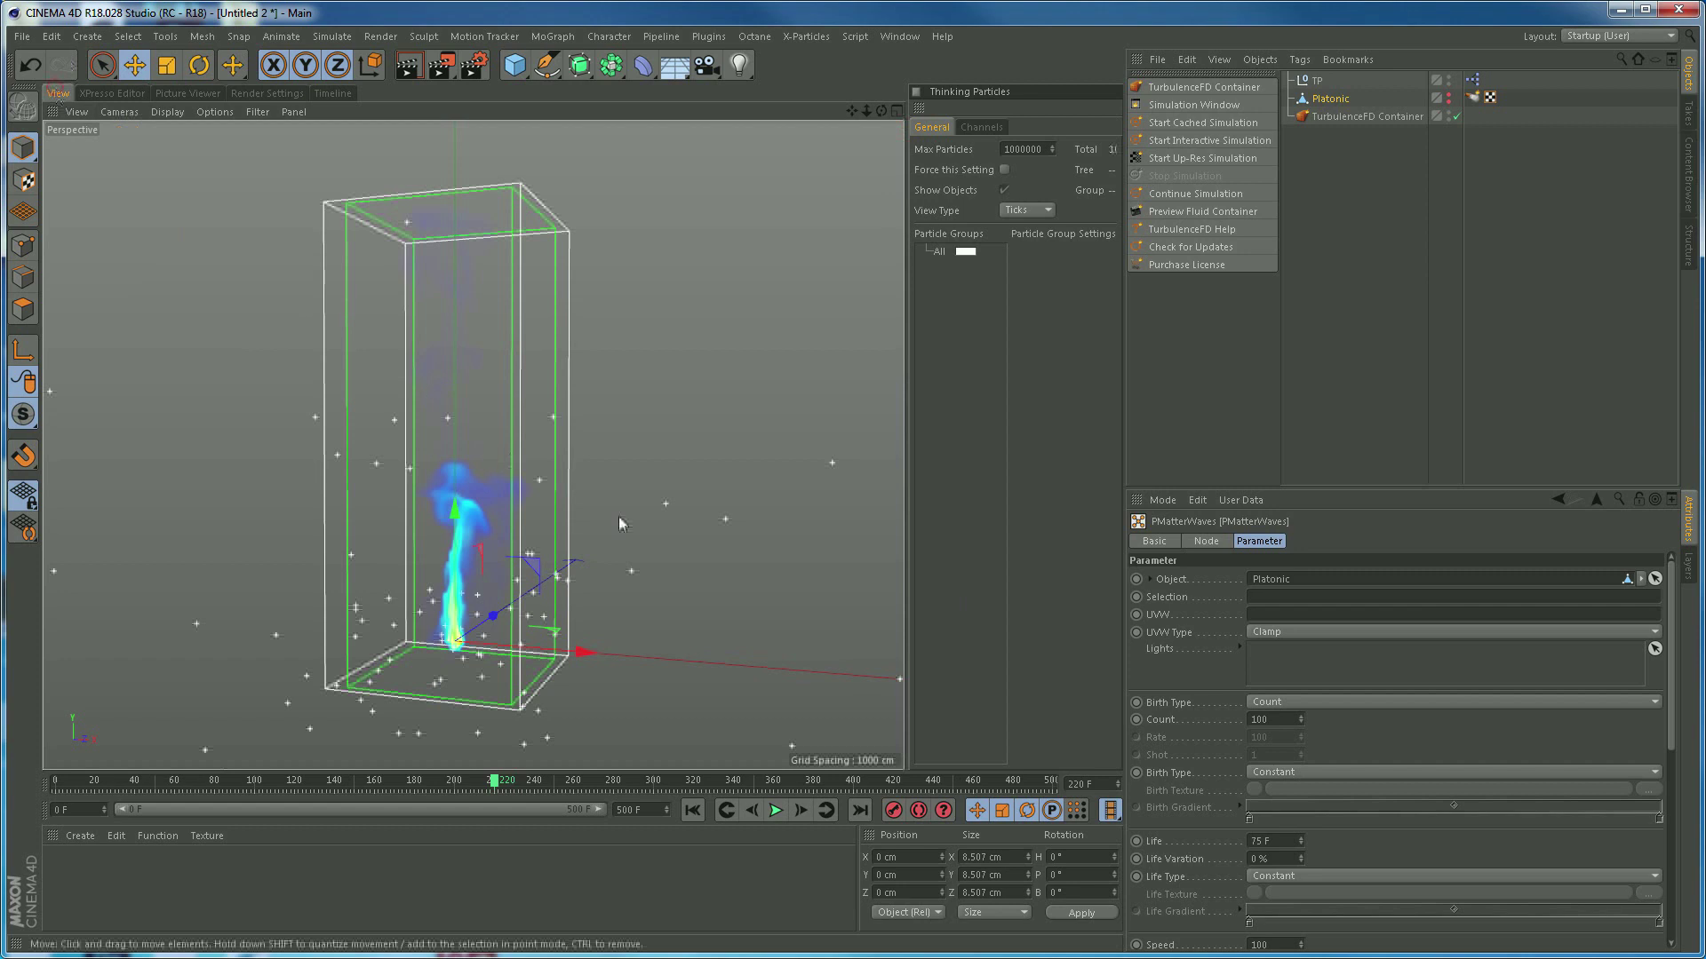
left_click(1448, 115)
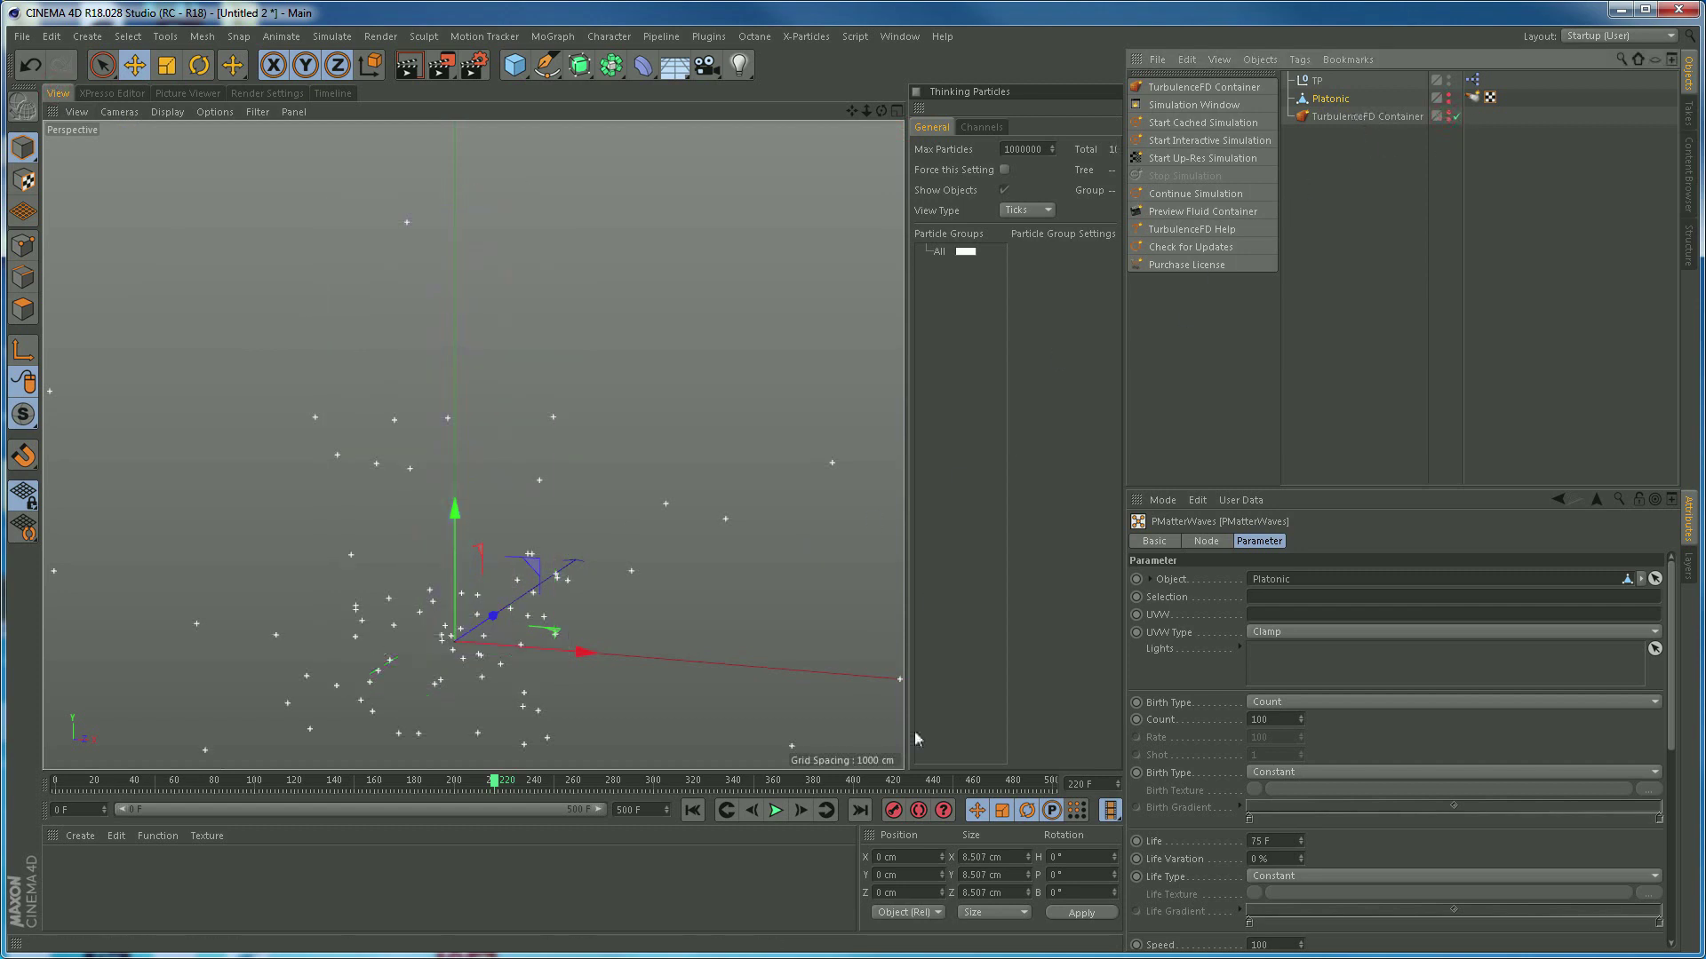
left_click(693, 811)
left_click(775, 811)
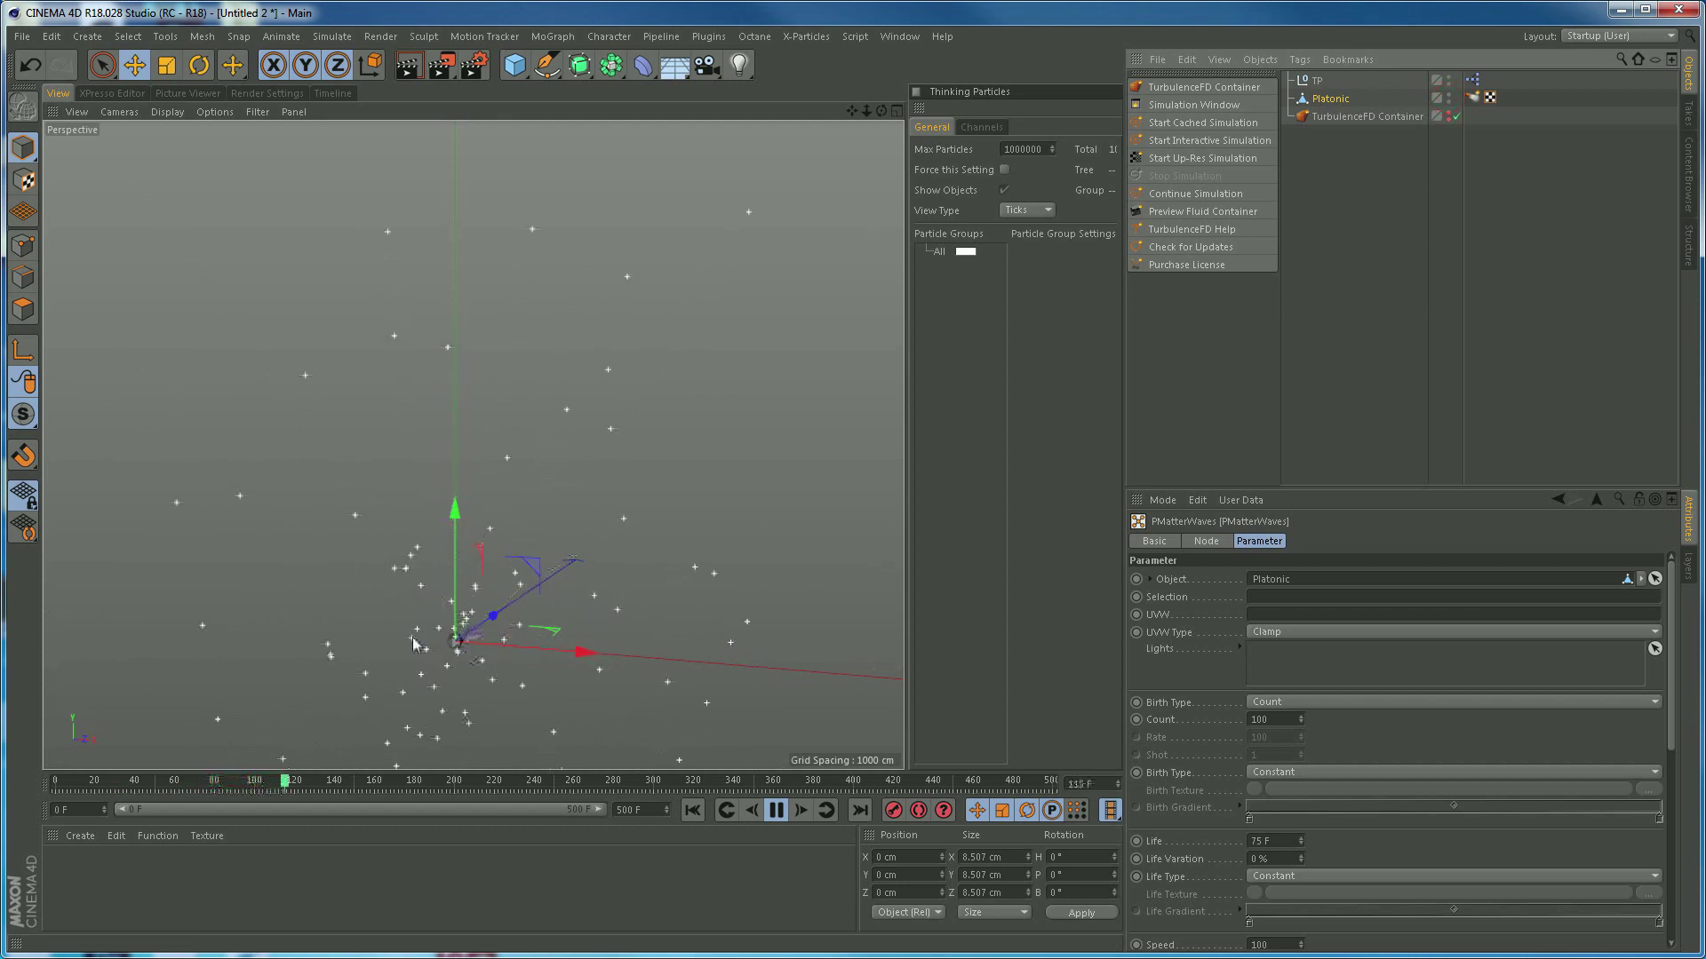
left_click(775, 810)
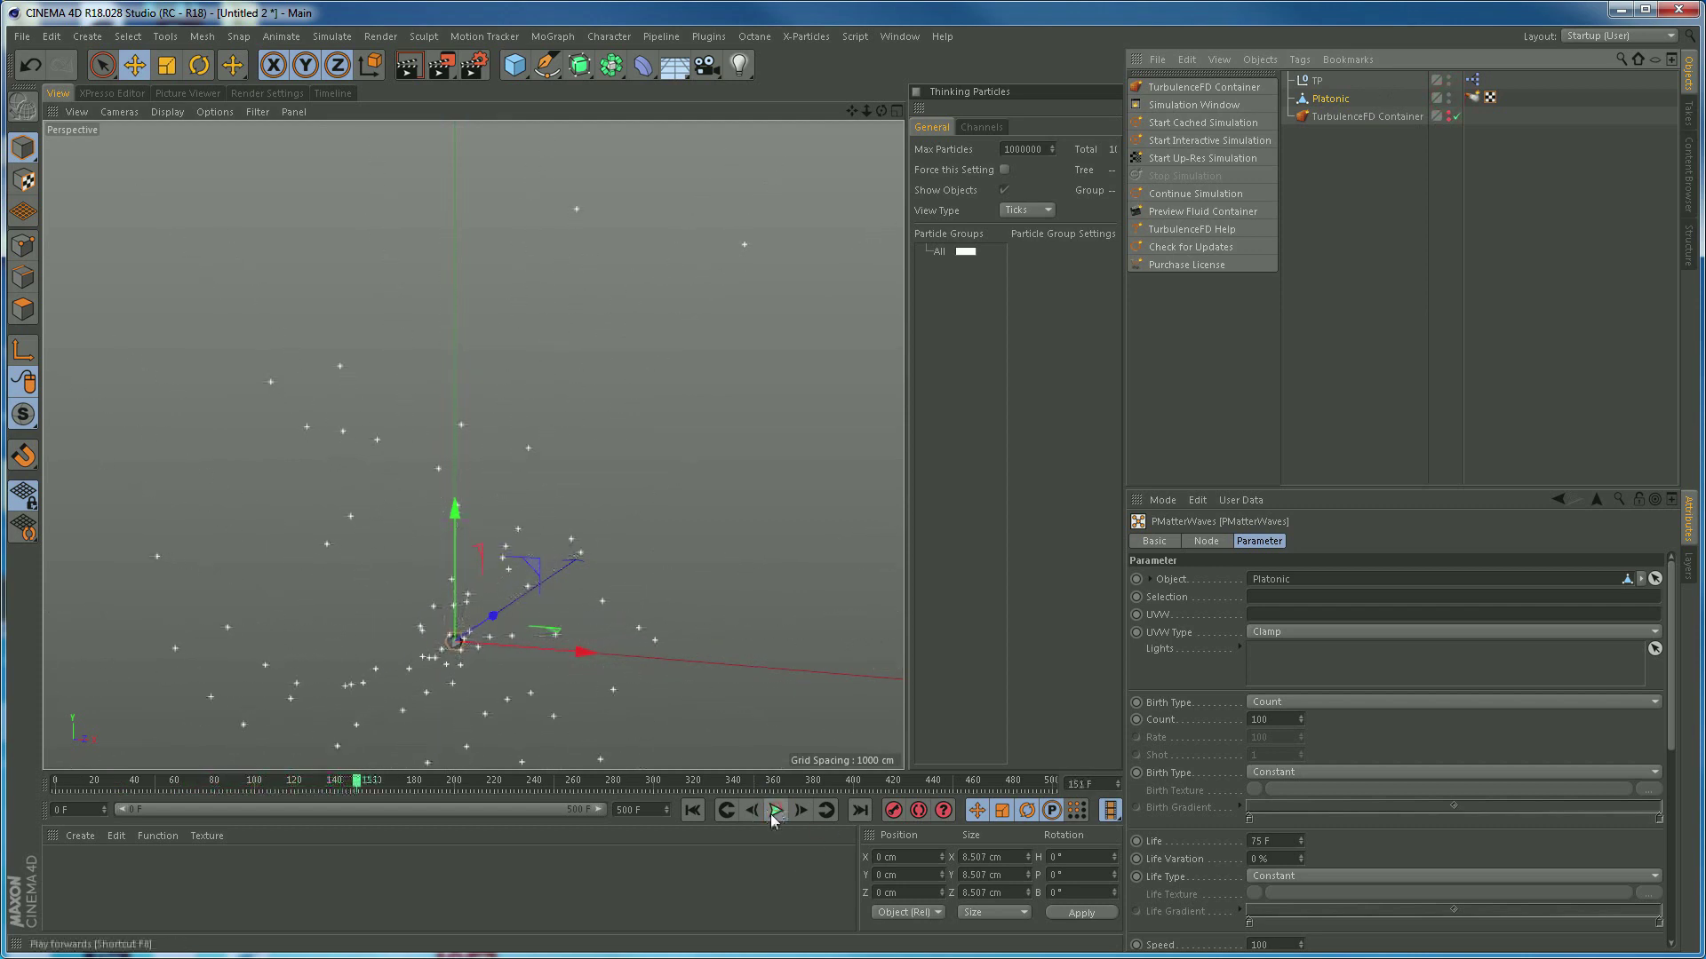
left_click(773, 811)
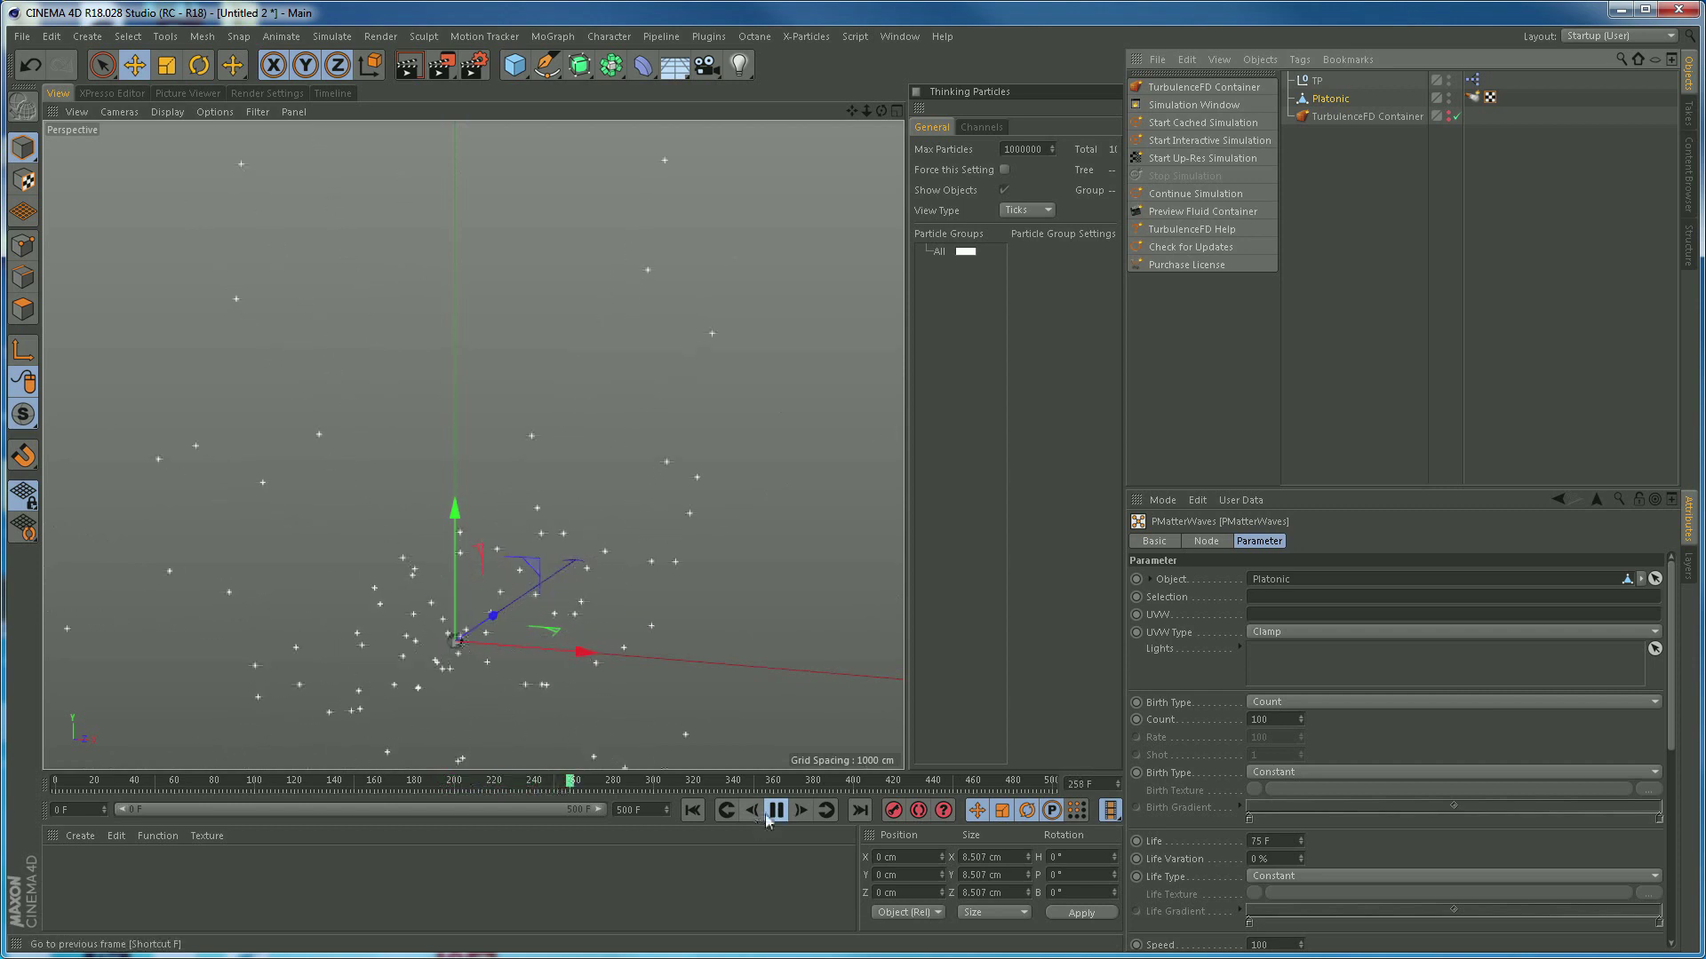
left_click(775, 811)
left_click(692, 810)
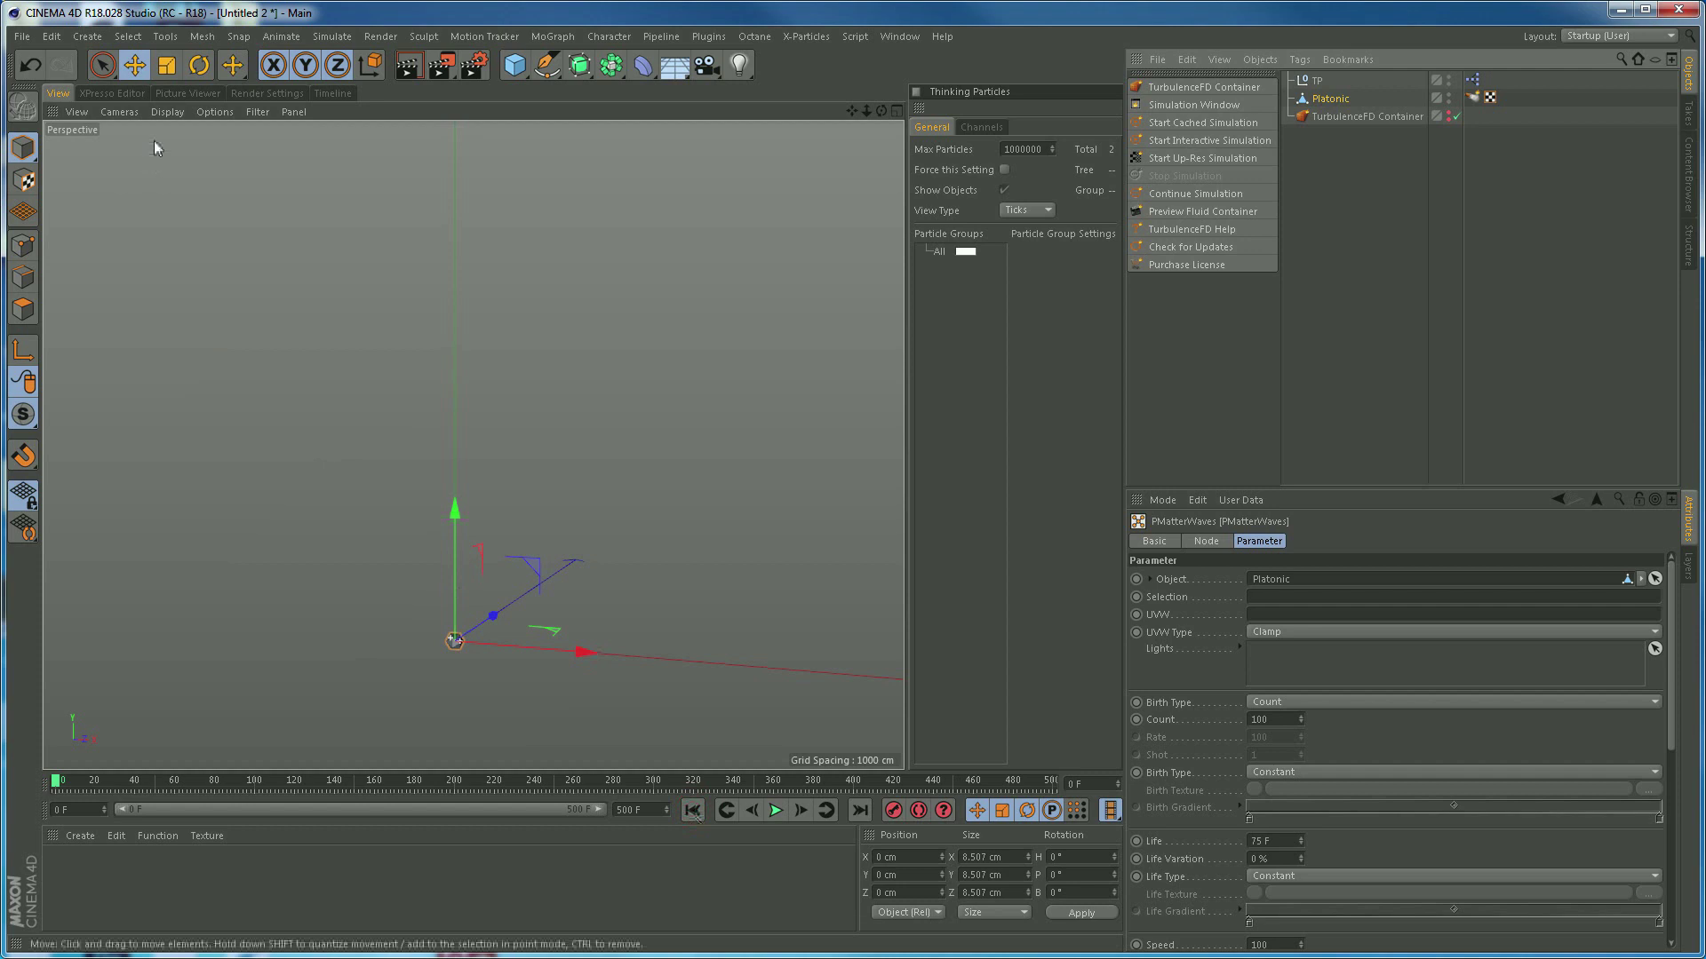
Set the PMatterWaves particle Speed to 0
left_click(127, 92)
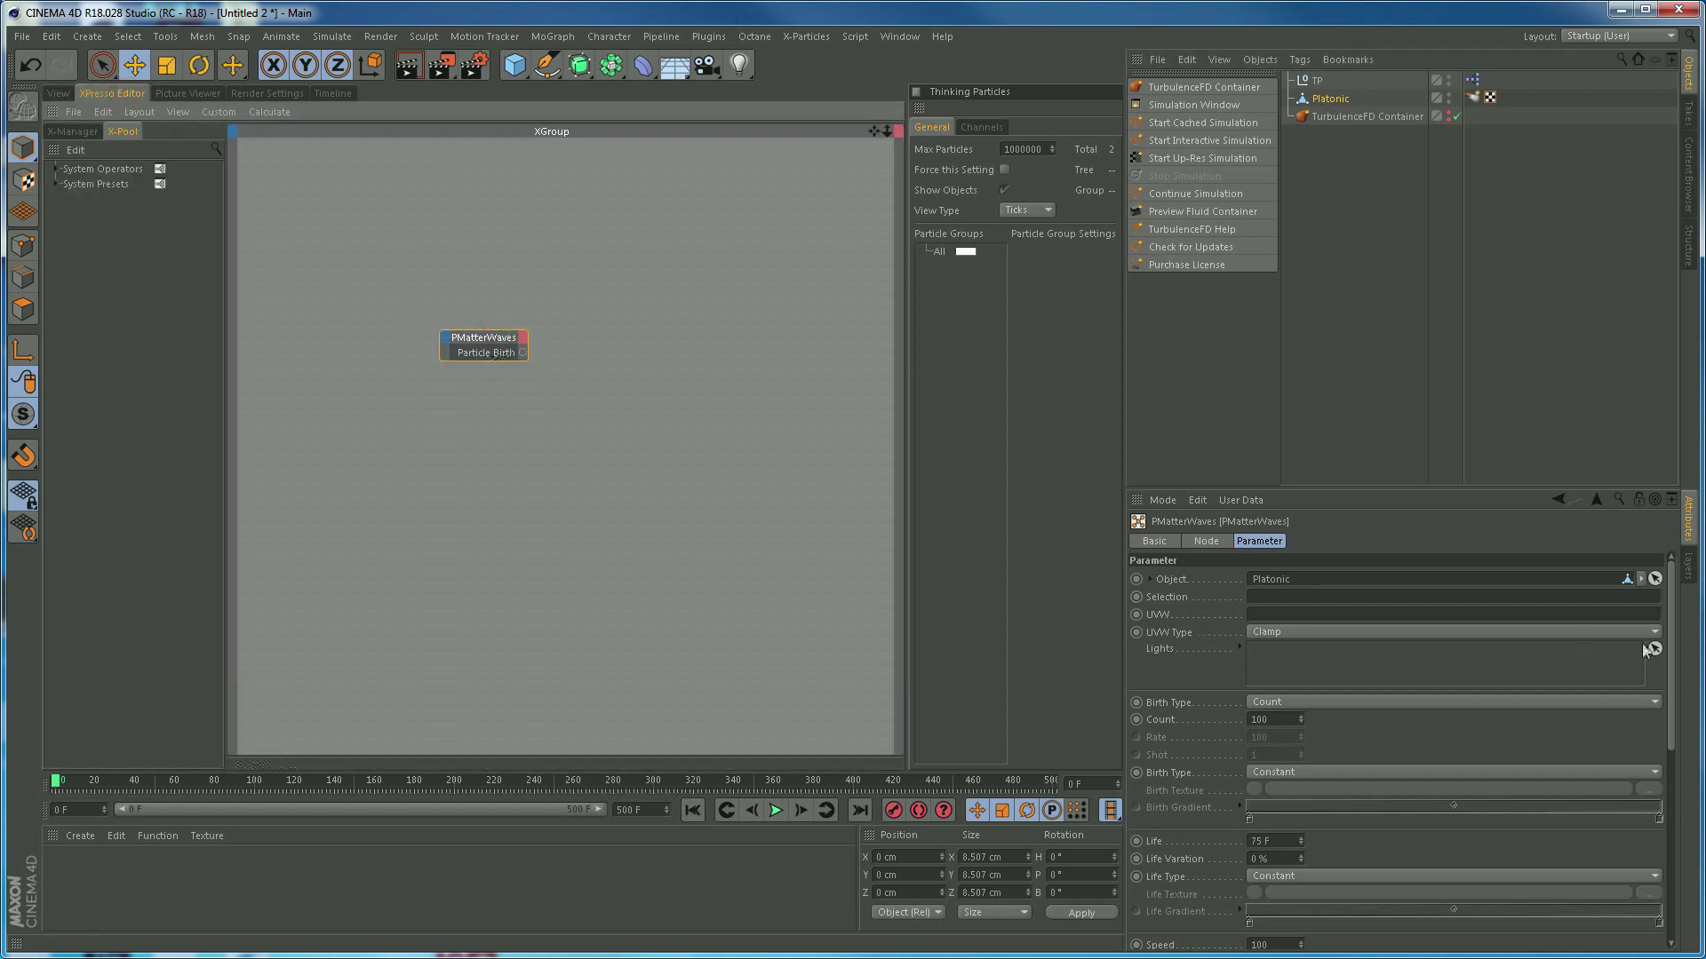
left_click_drag(1667, 649, 1654, 734)
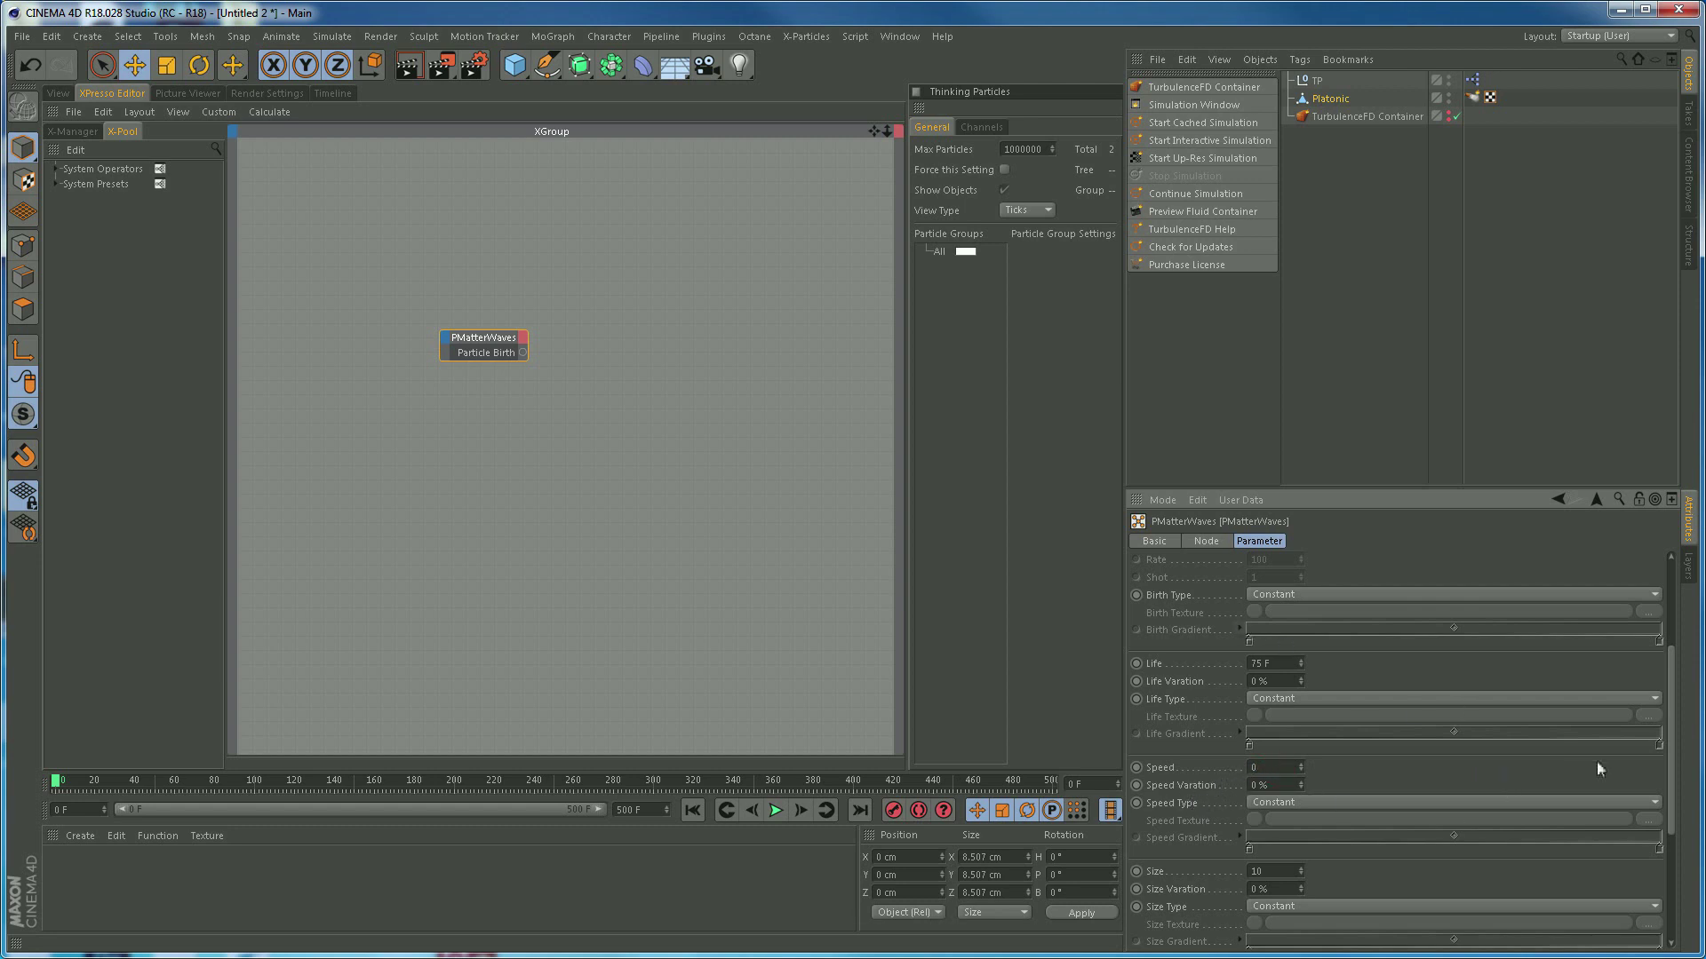
left_click_drag(1671, 795, 1666, 702)
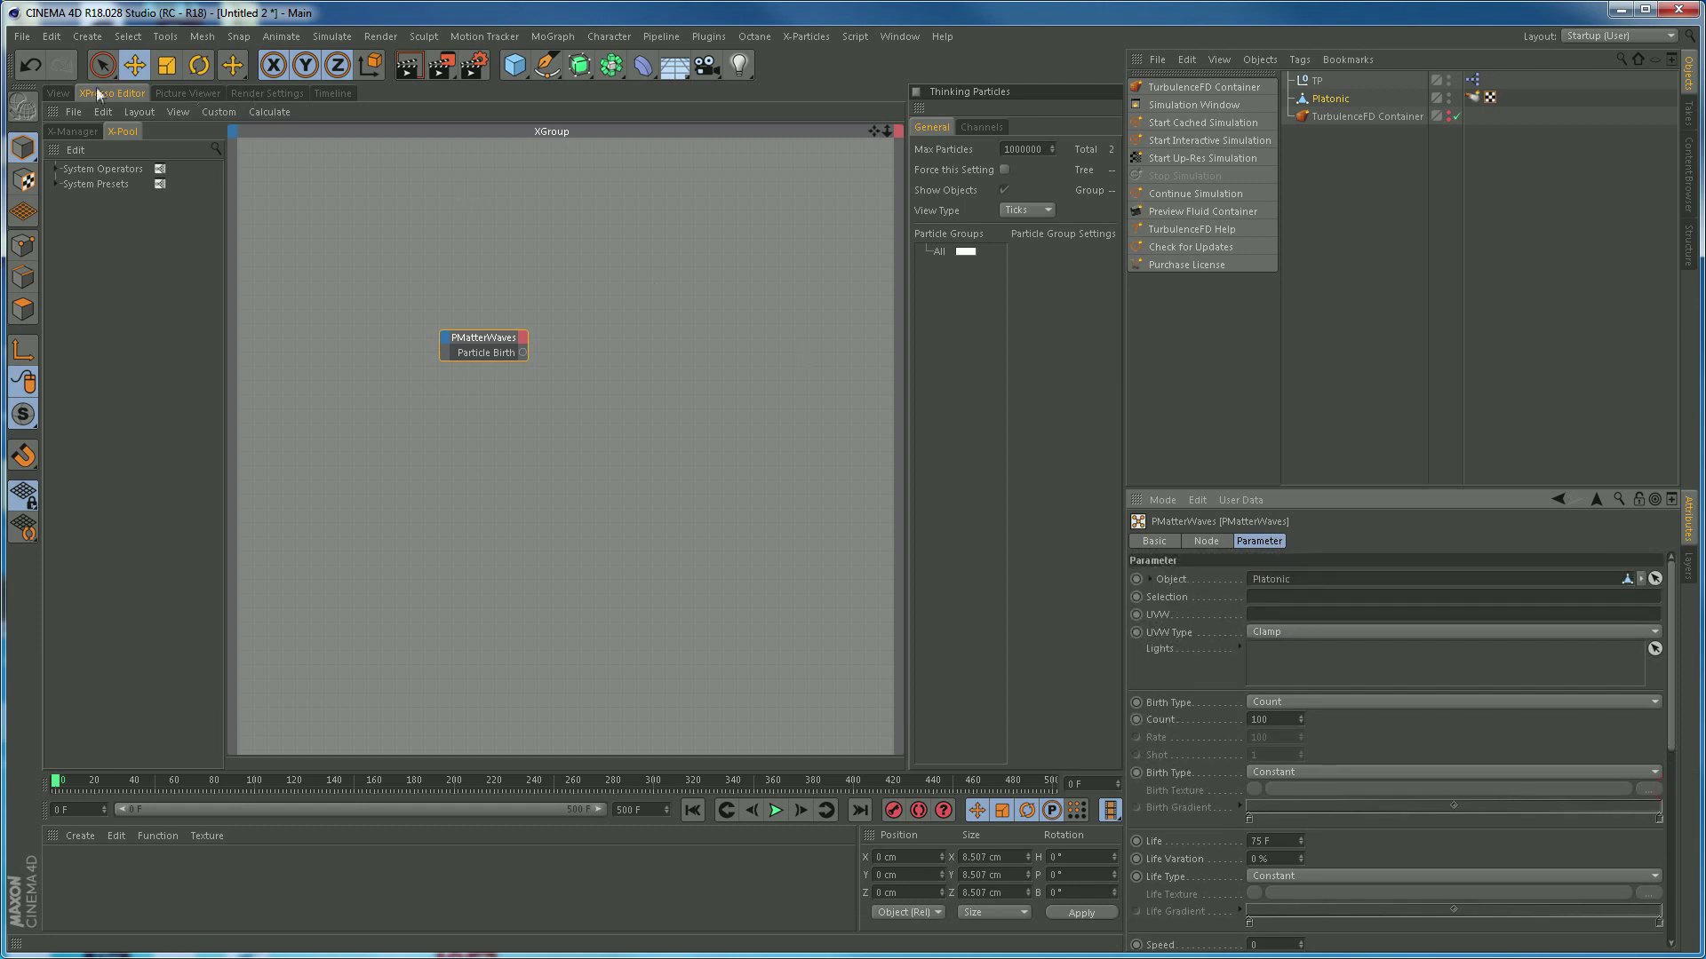
Play the animation in the viewport to check the particles around the Platonic emitter, and return to frame 0
left_click(60, 93)
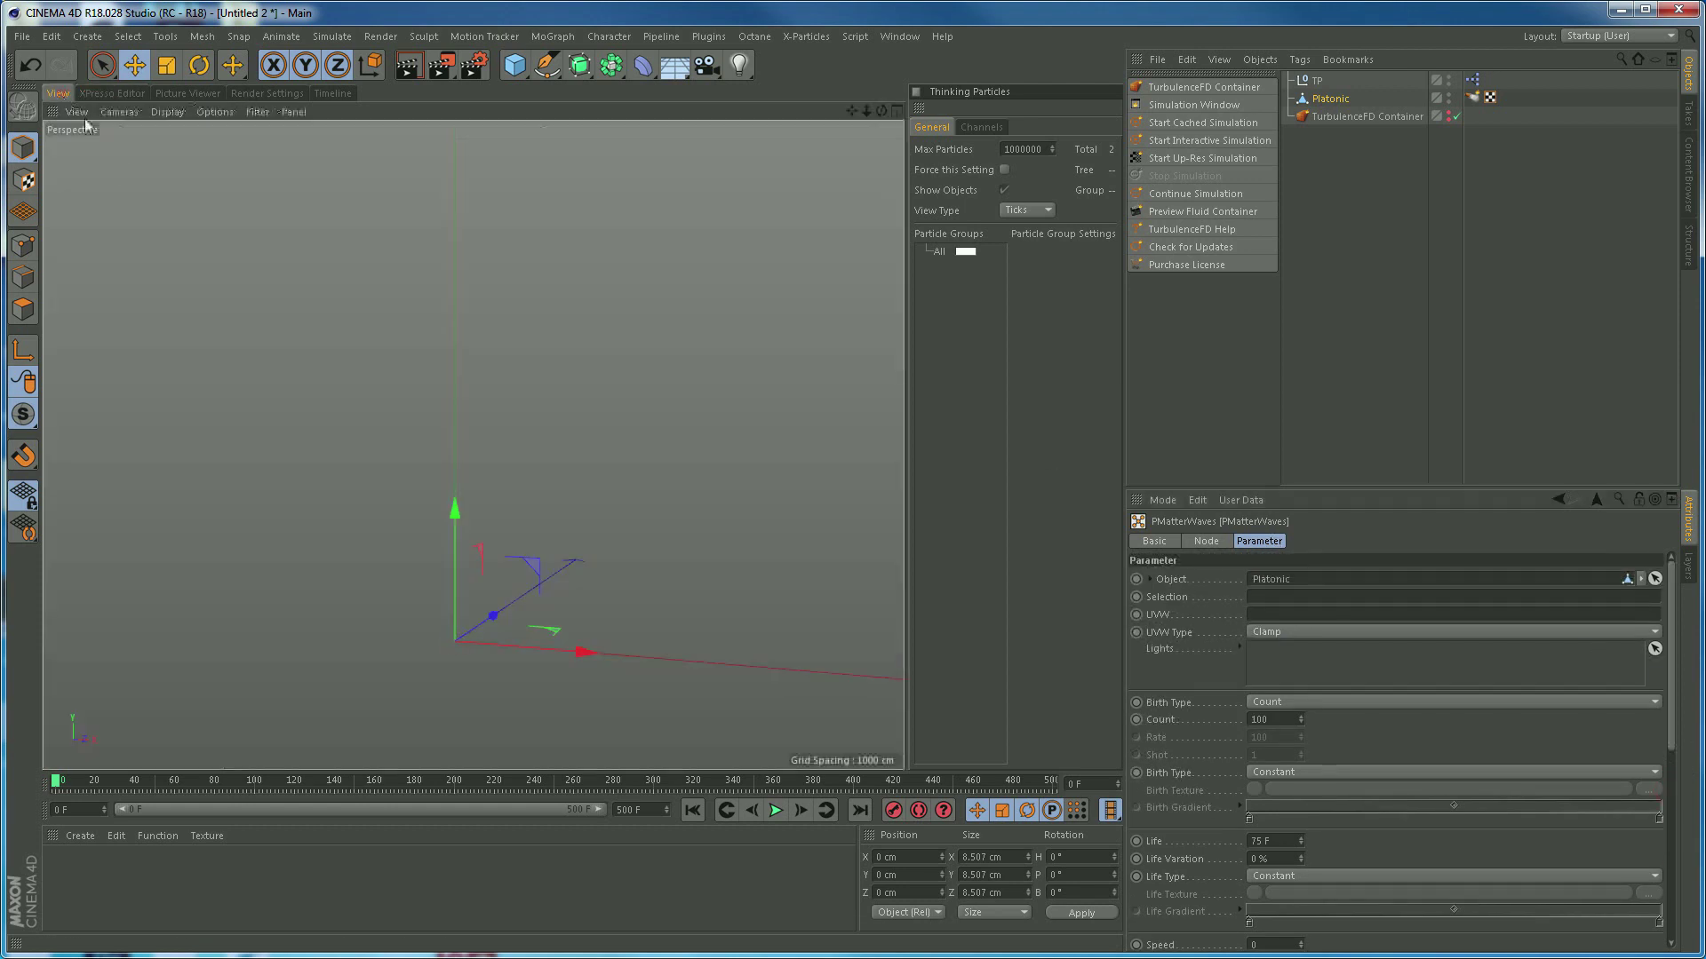
left_click(776, 810)
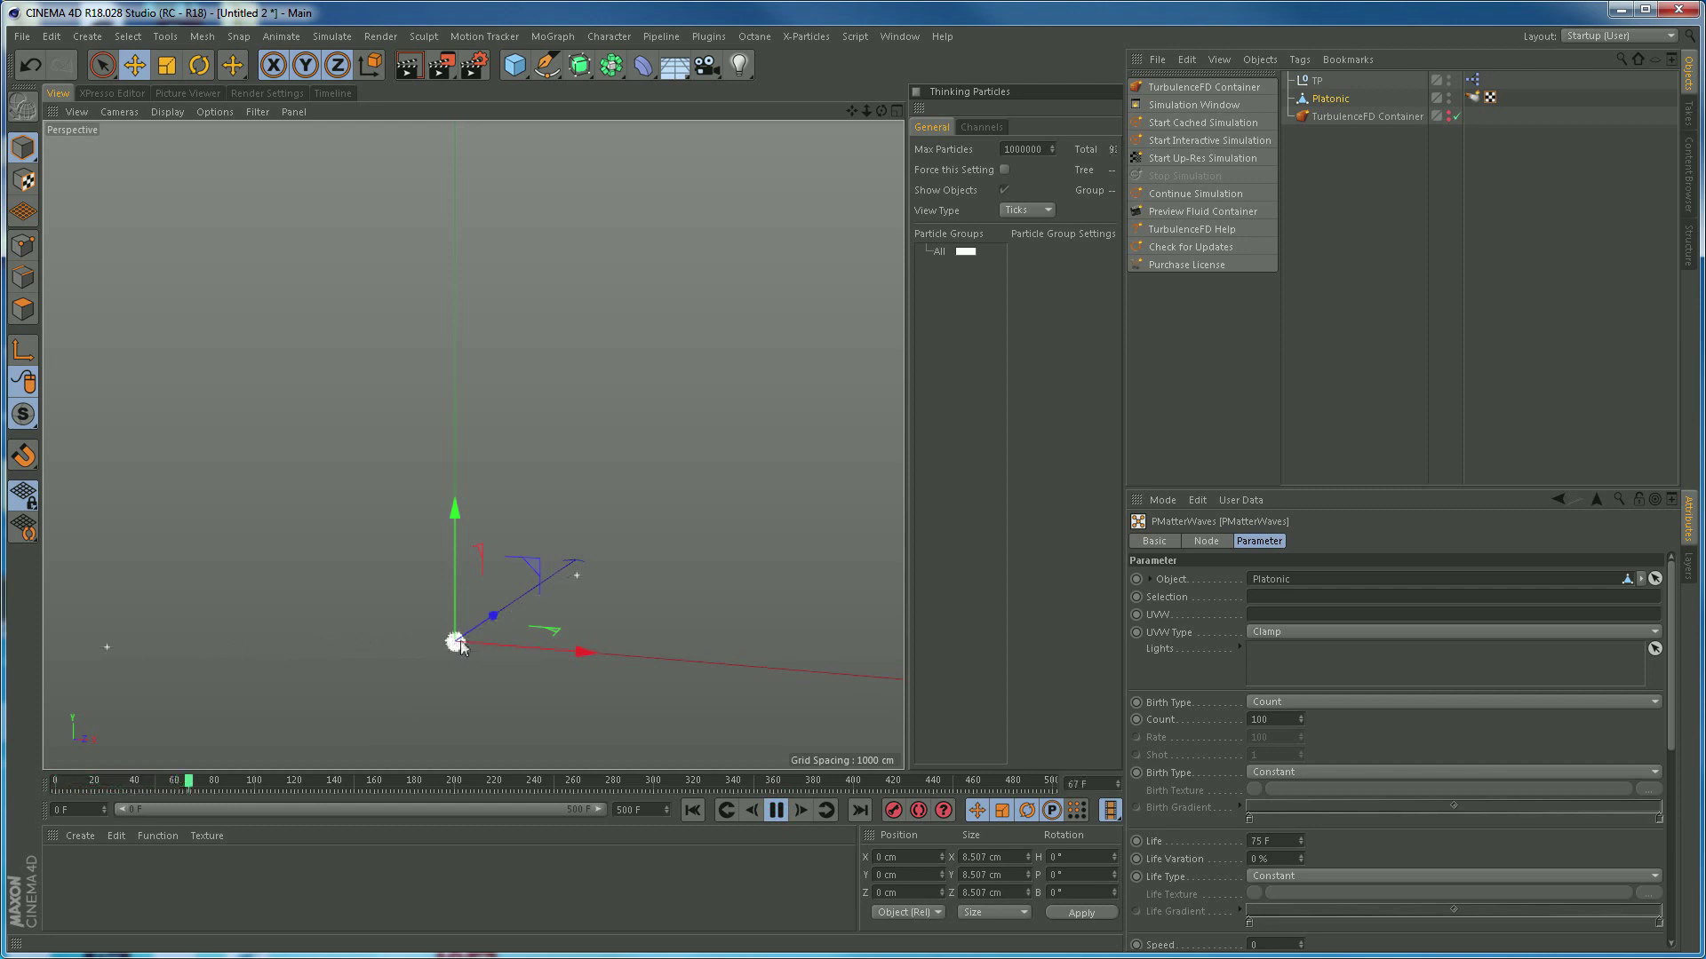
left_click(776, 810)
left_click(693, 810)
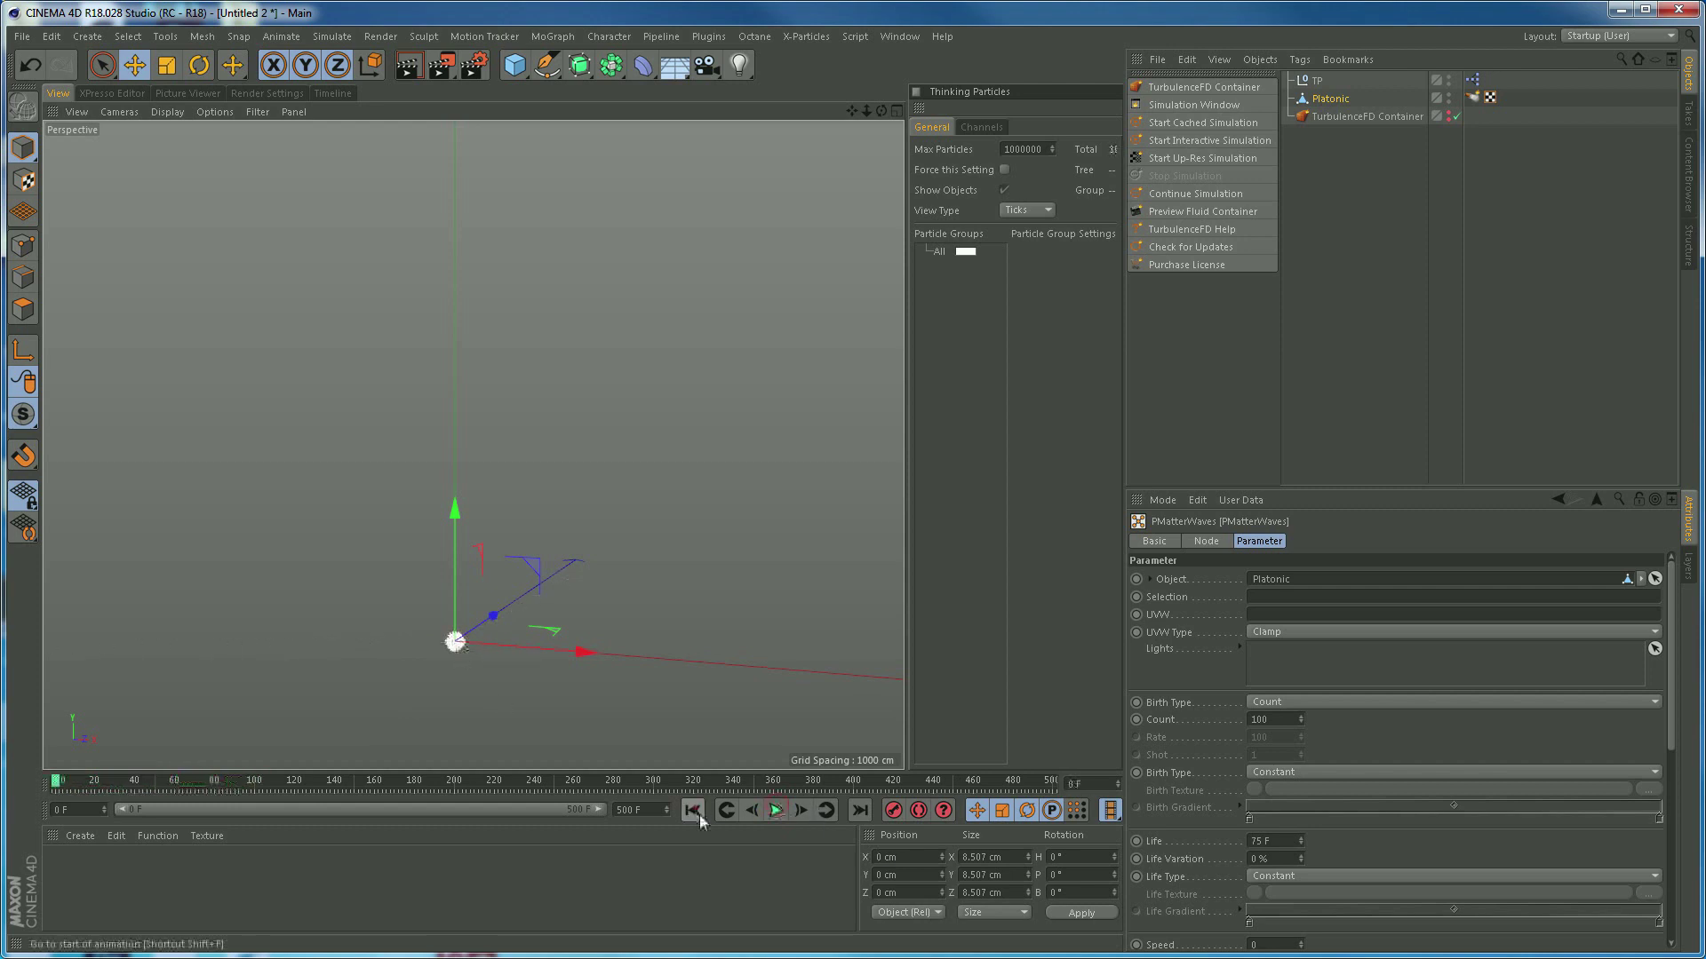
Change the PMatterWaves Birth Type from Count to Shot and set the Shot value to 500
left_click(1281, 702)
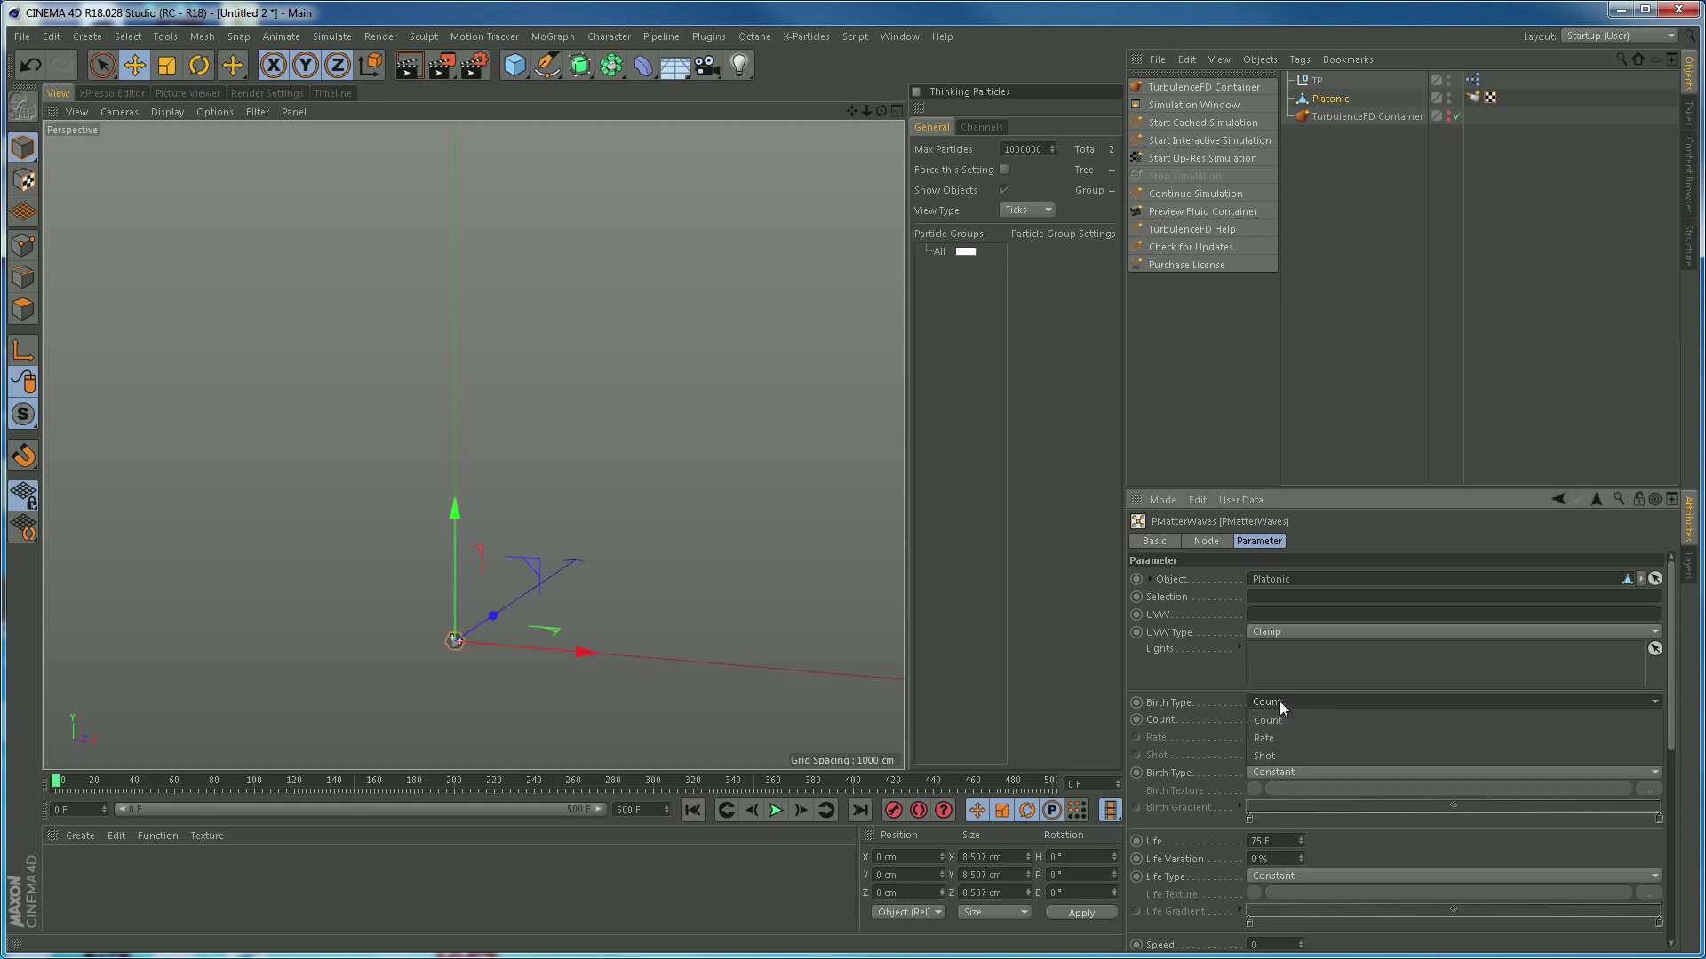
left_click(1265, 755)
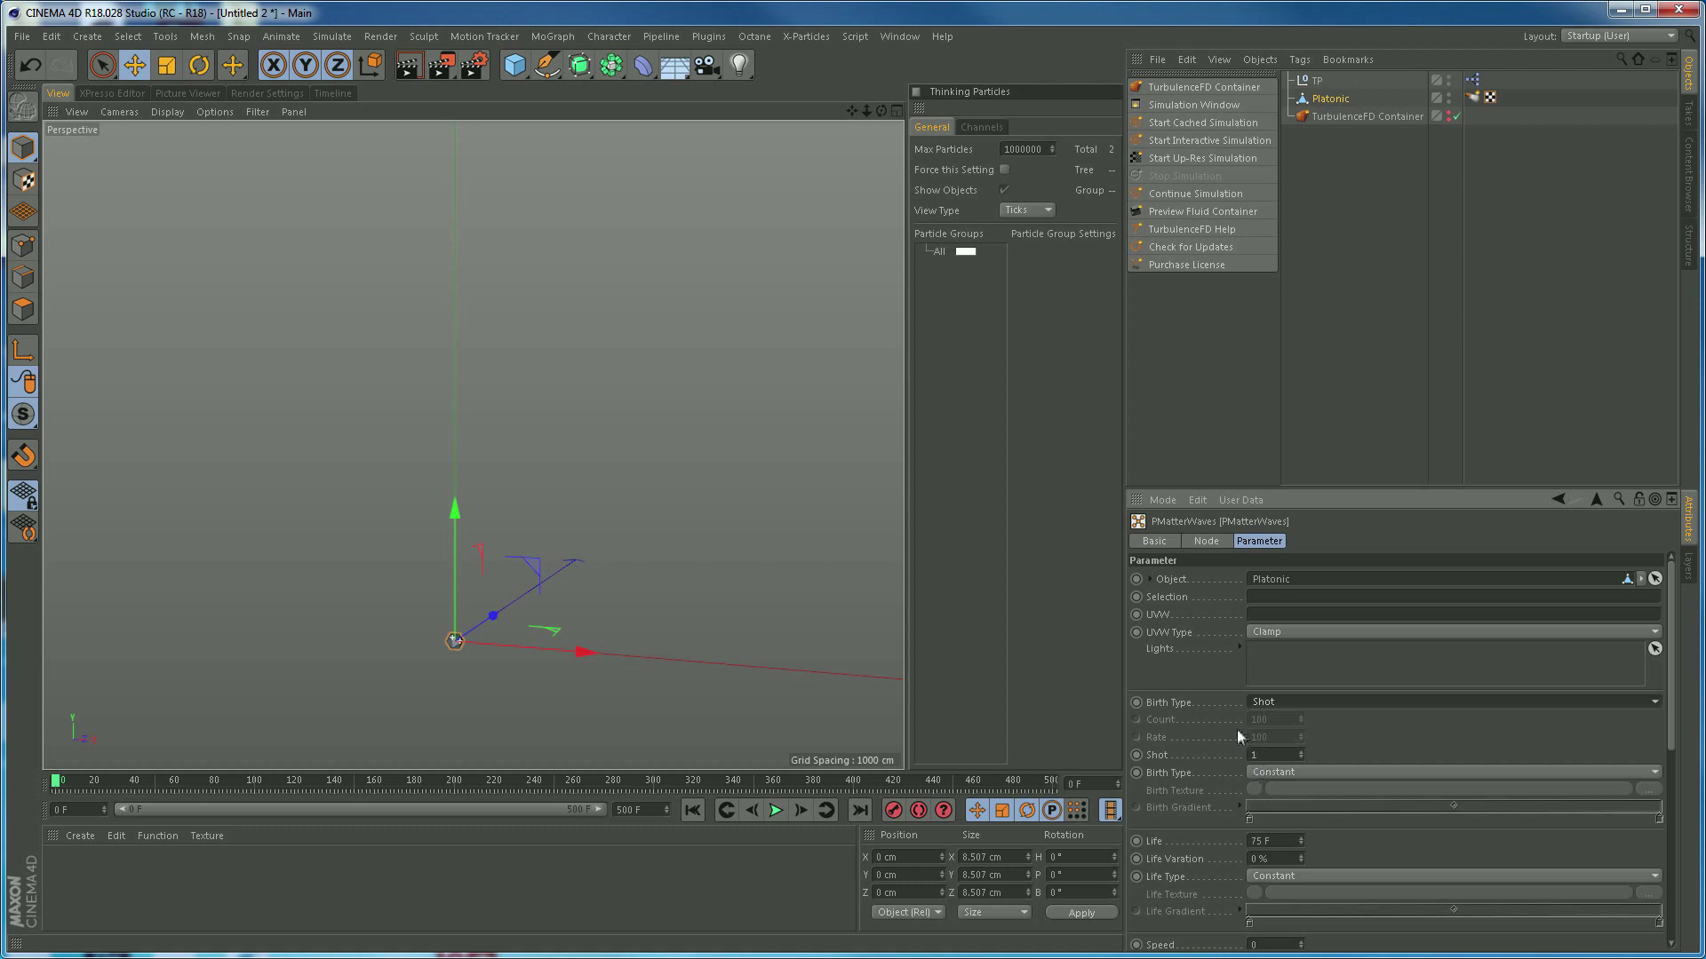
left_click_drag(1275, 753, 1217, 756)
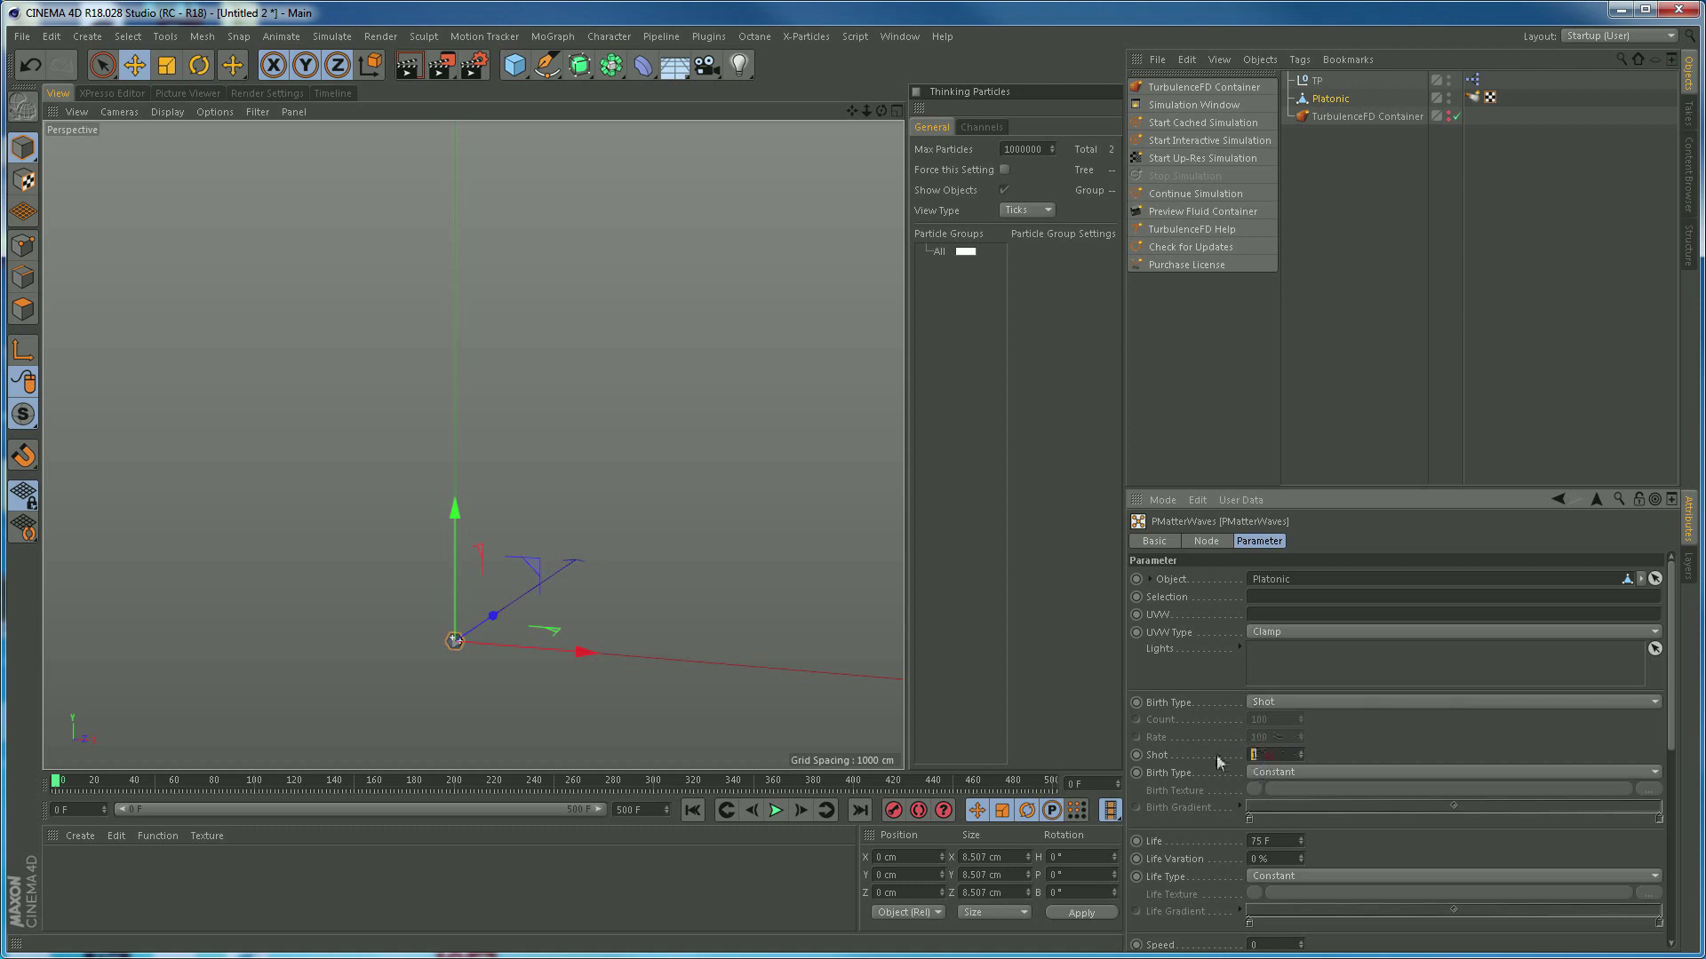
type("500")
scroll(1673, 750, "down", 2)
scroll(1673, 751, "down", 3)
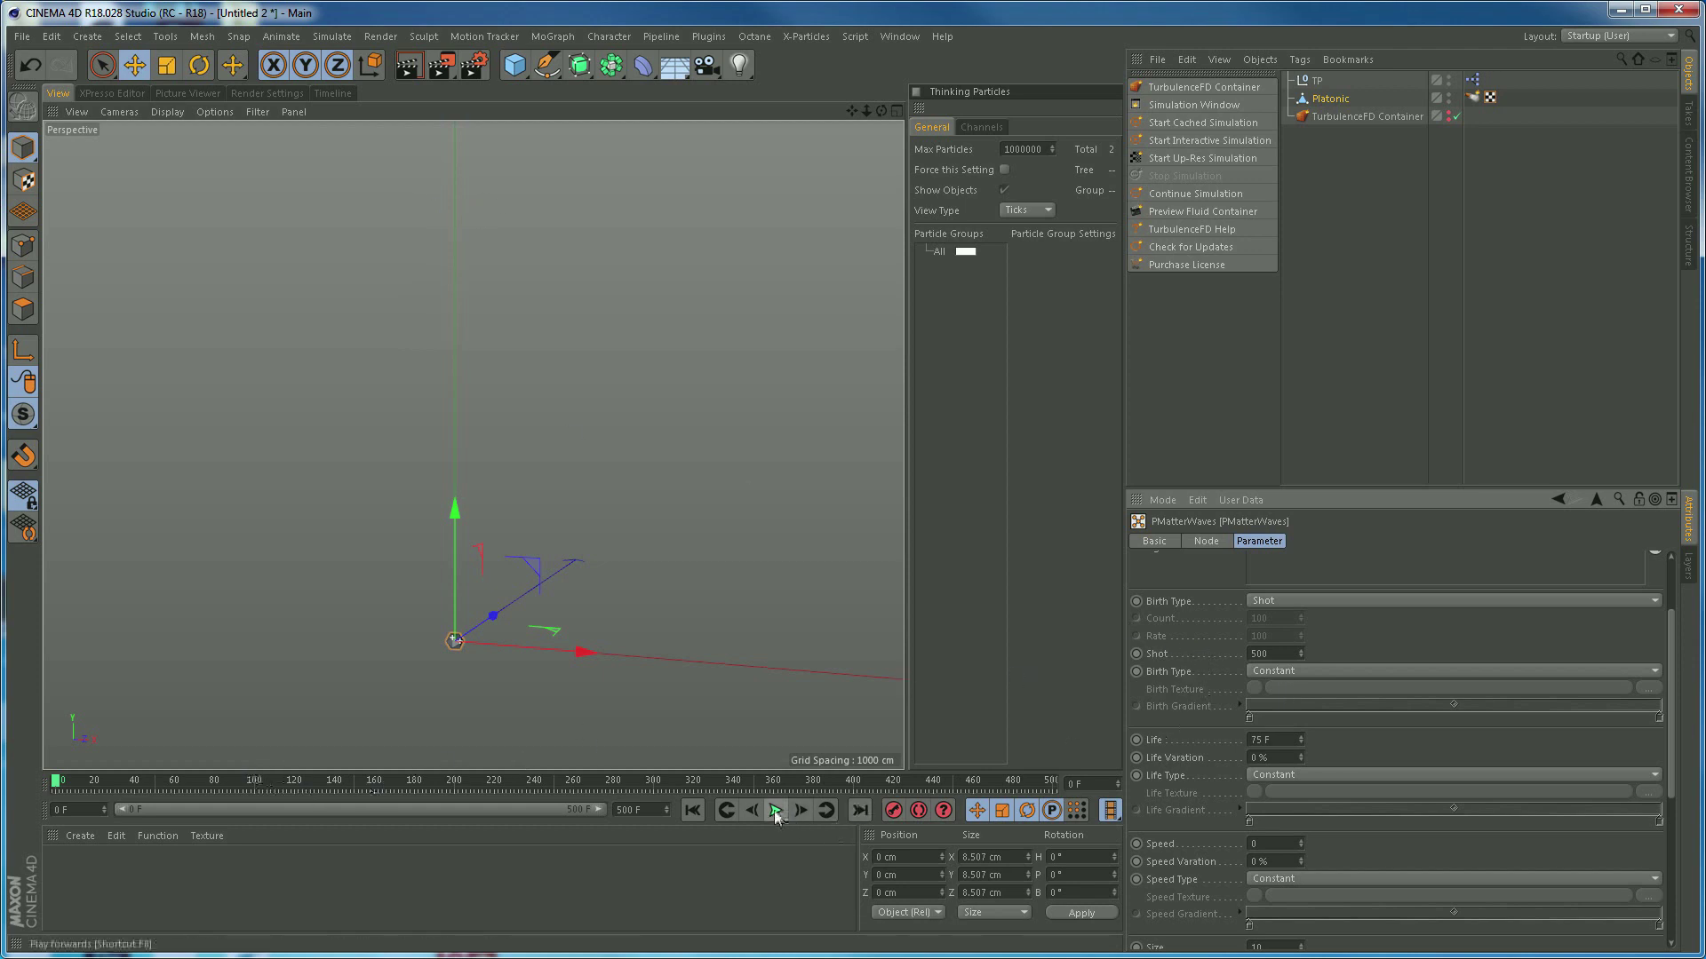
Show the TurbulenceFD Container again and play the smoke from the start to examine when its emission ends
left_click(1448, 119)
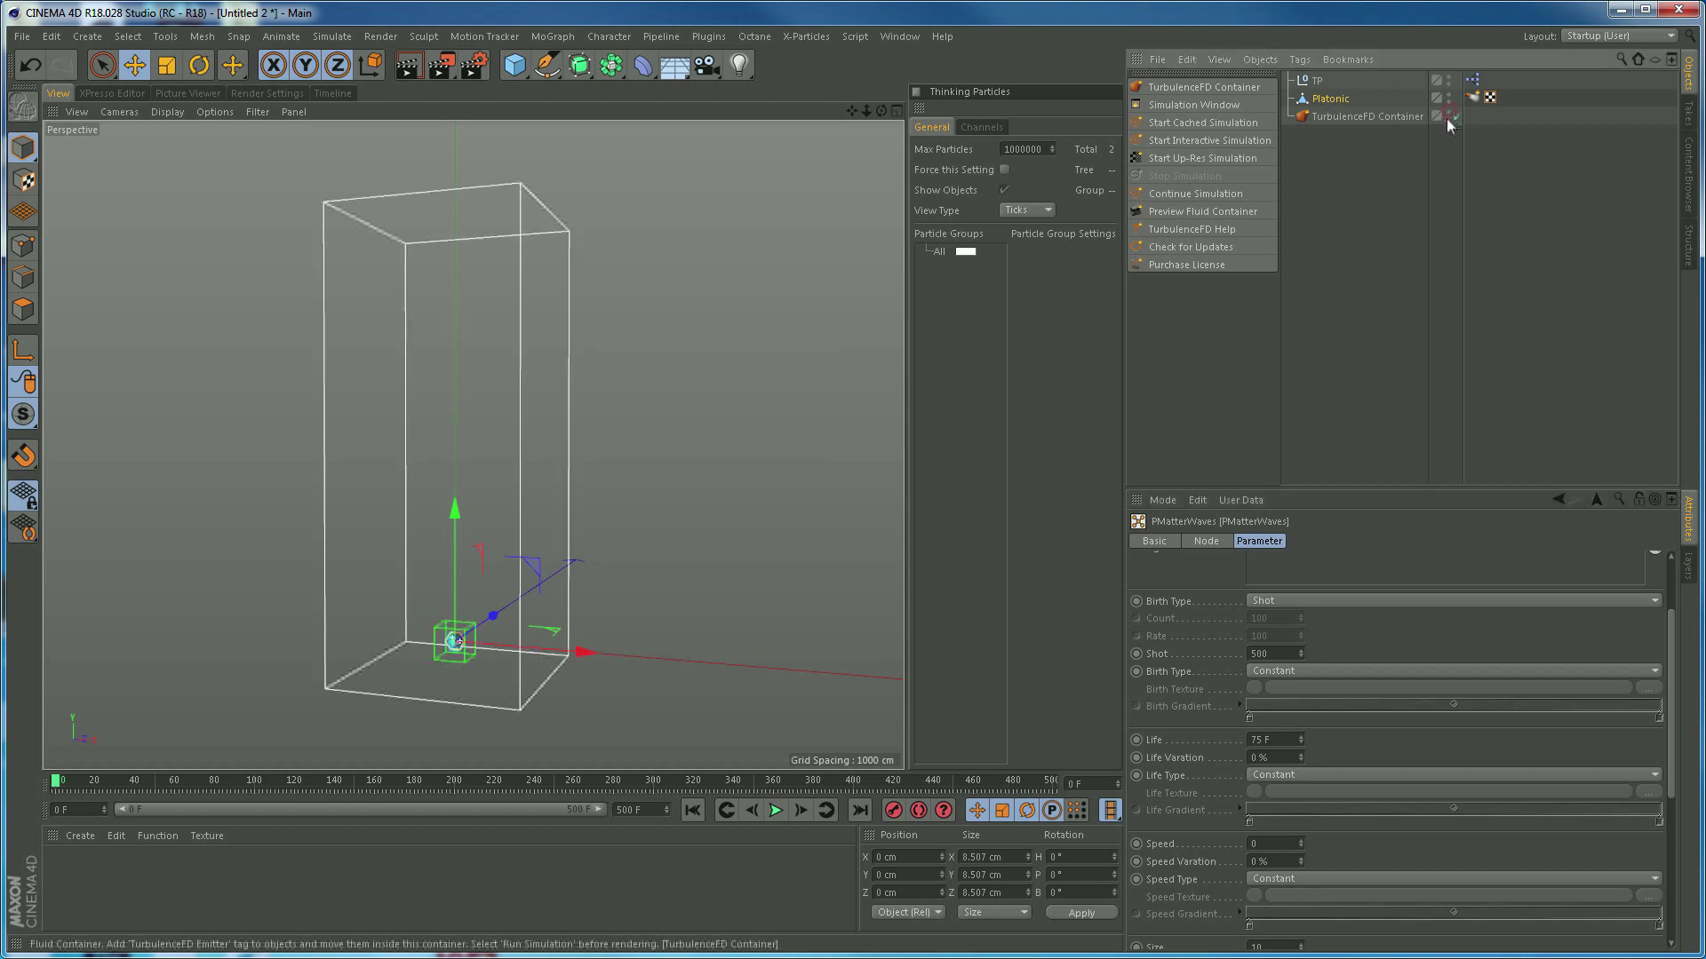
left_click(692, 811)
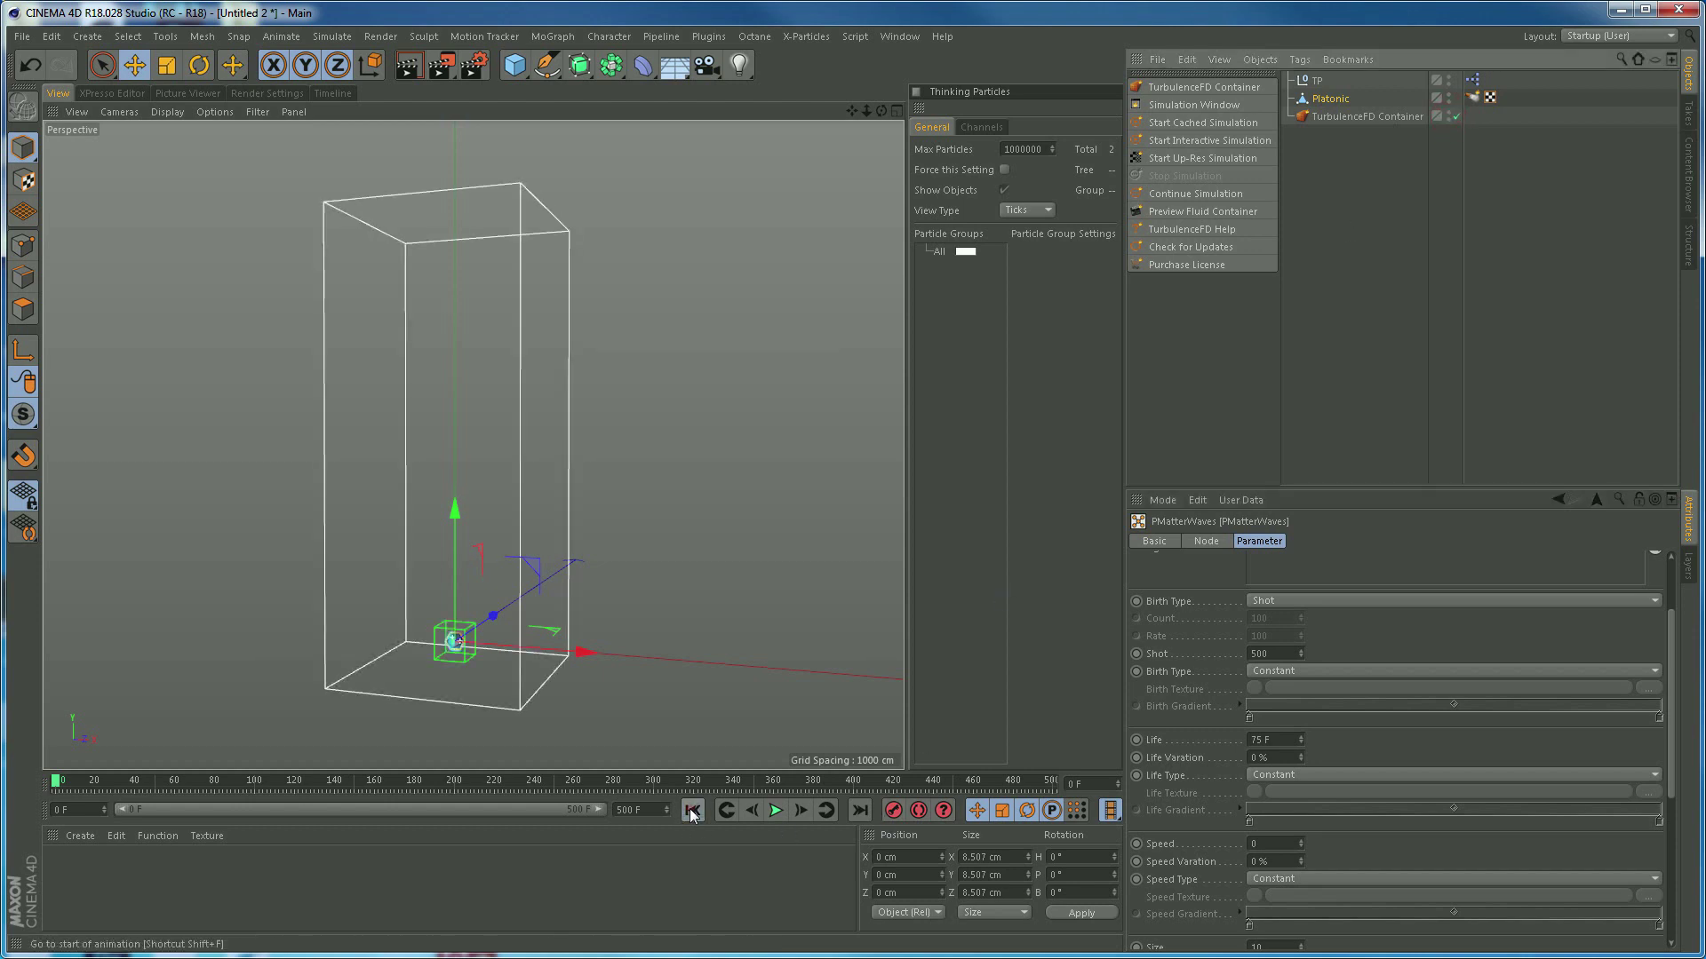
left_click(777, 812)
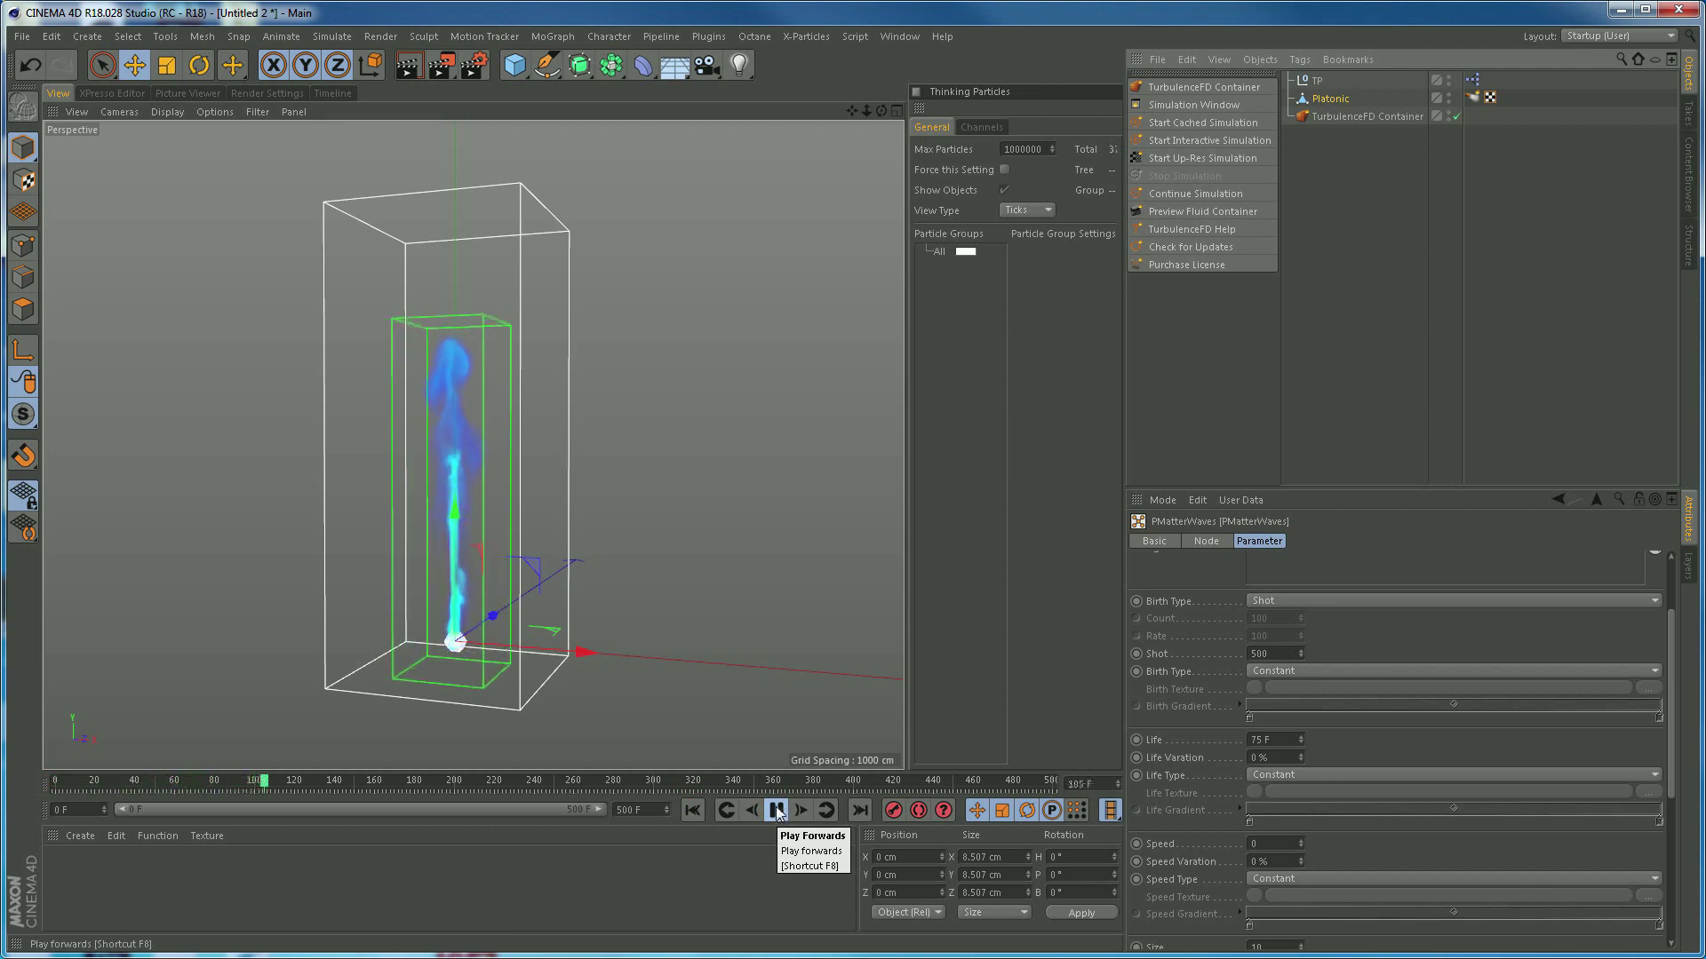
left_click(776, 811)
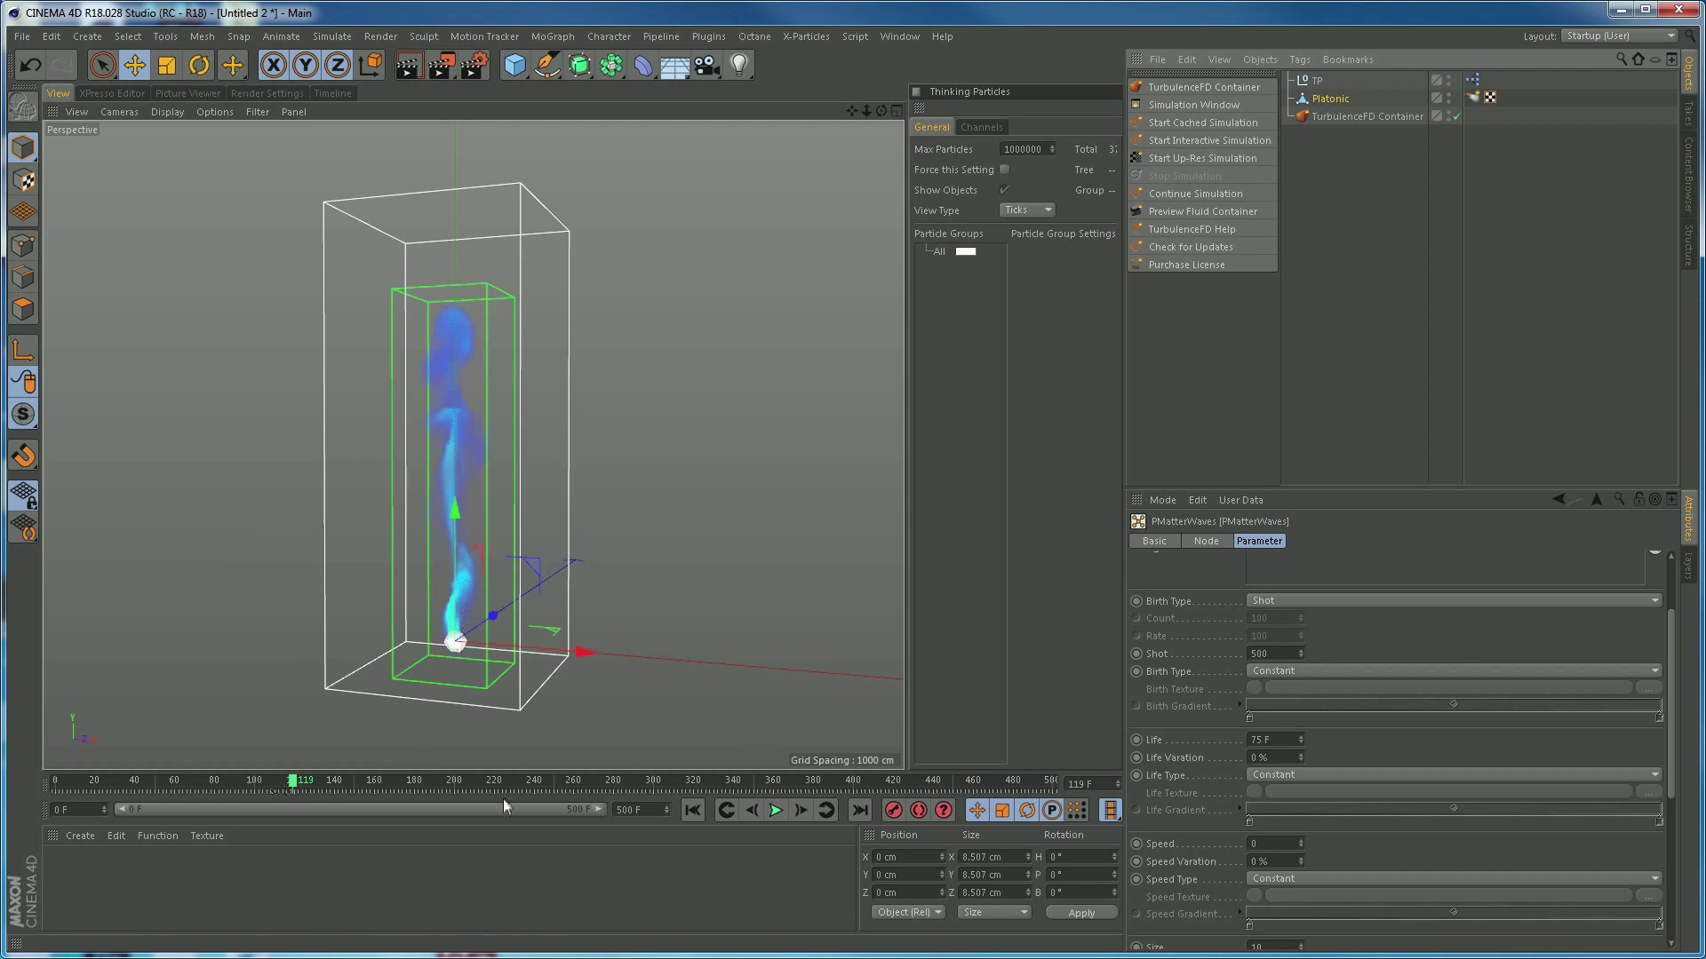
left_click(693, 810)
left_click(774, 810)
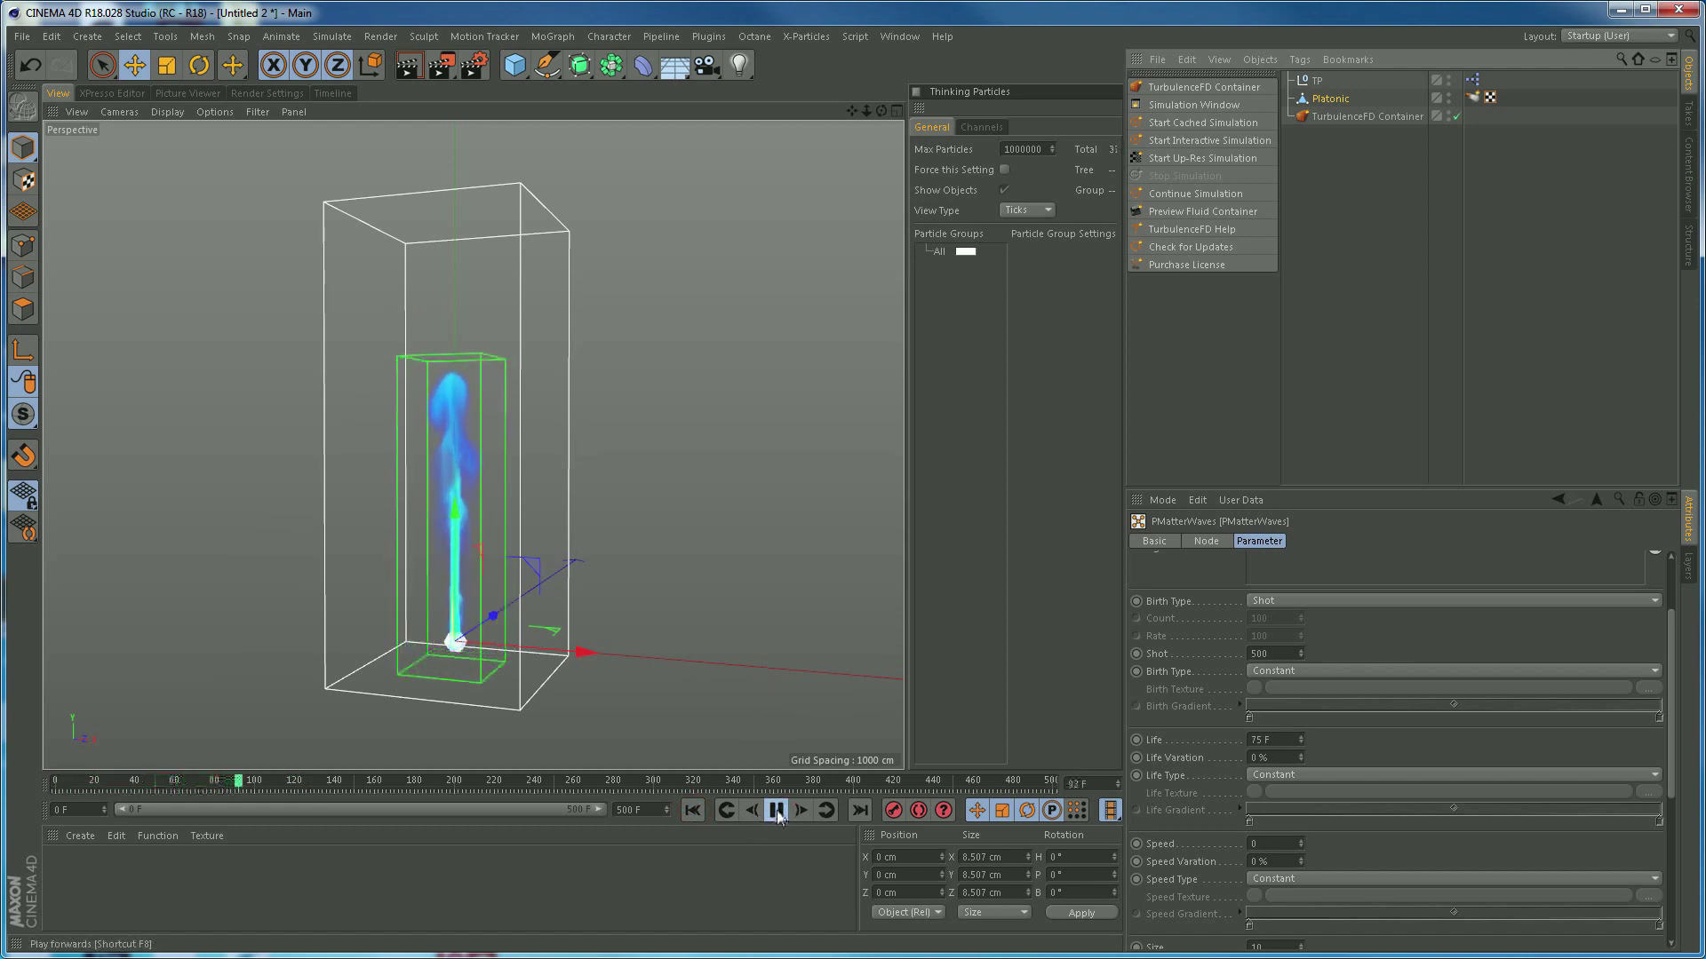
left_click(776, 810)
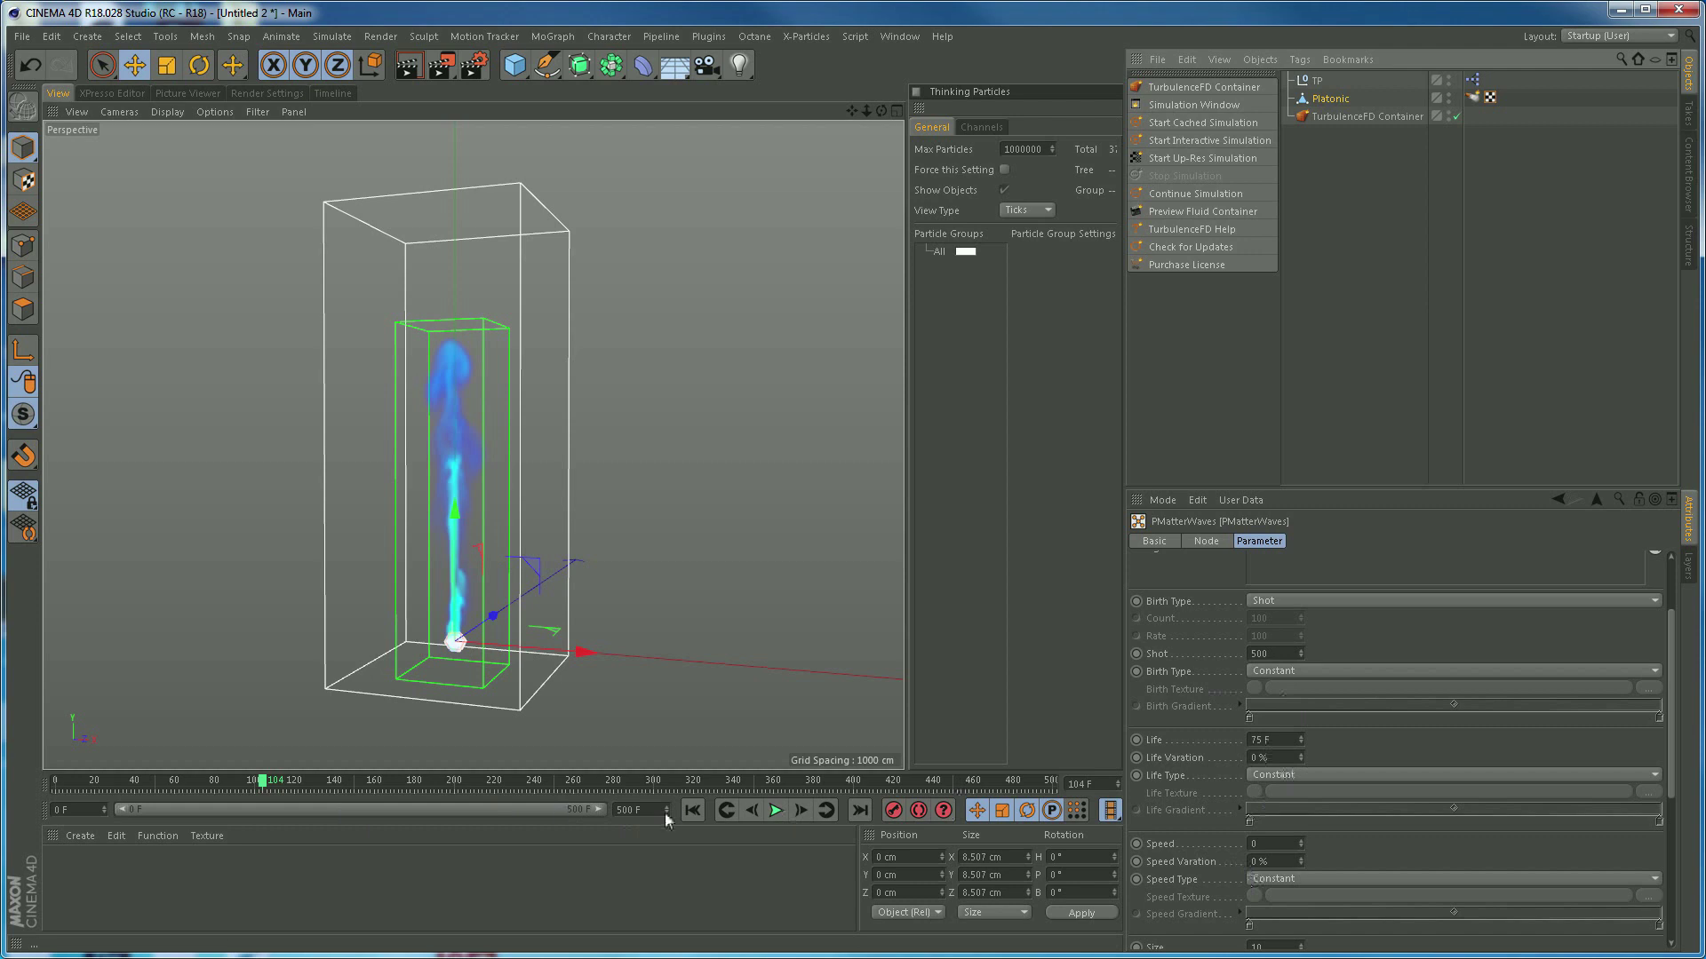
Go to frame 95 and record a keyframe for the PMatterWaves Shot value of 500
left_click(1091, 785)
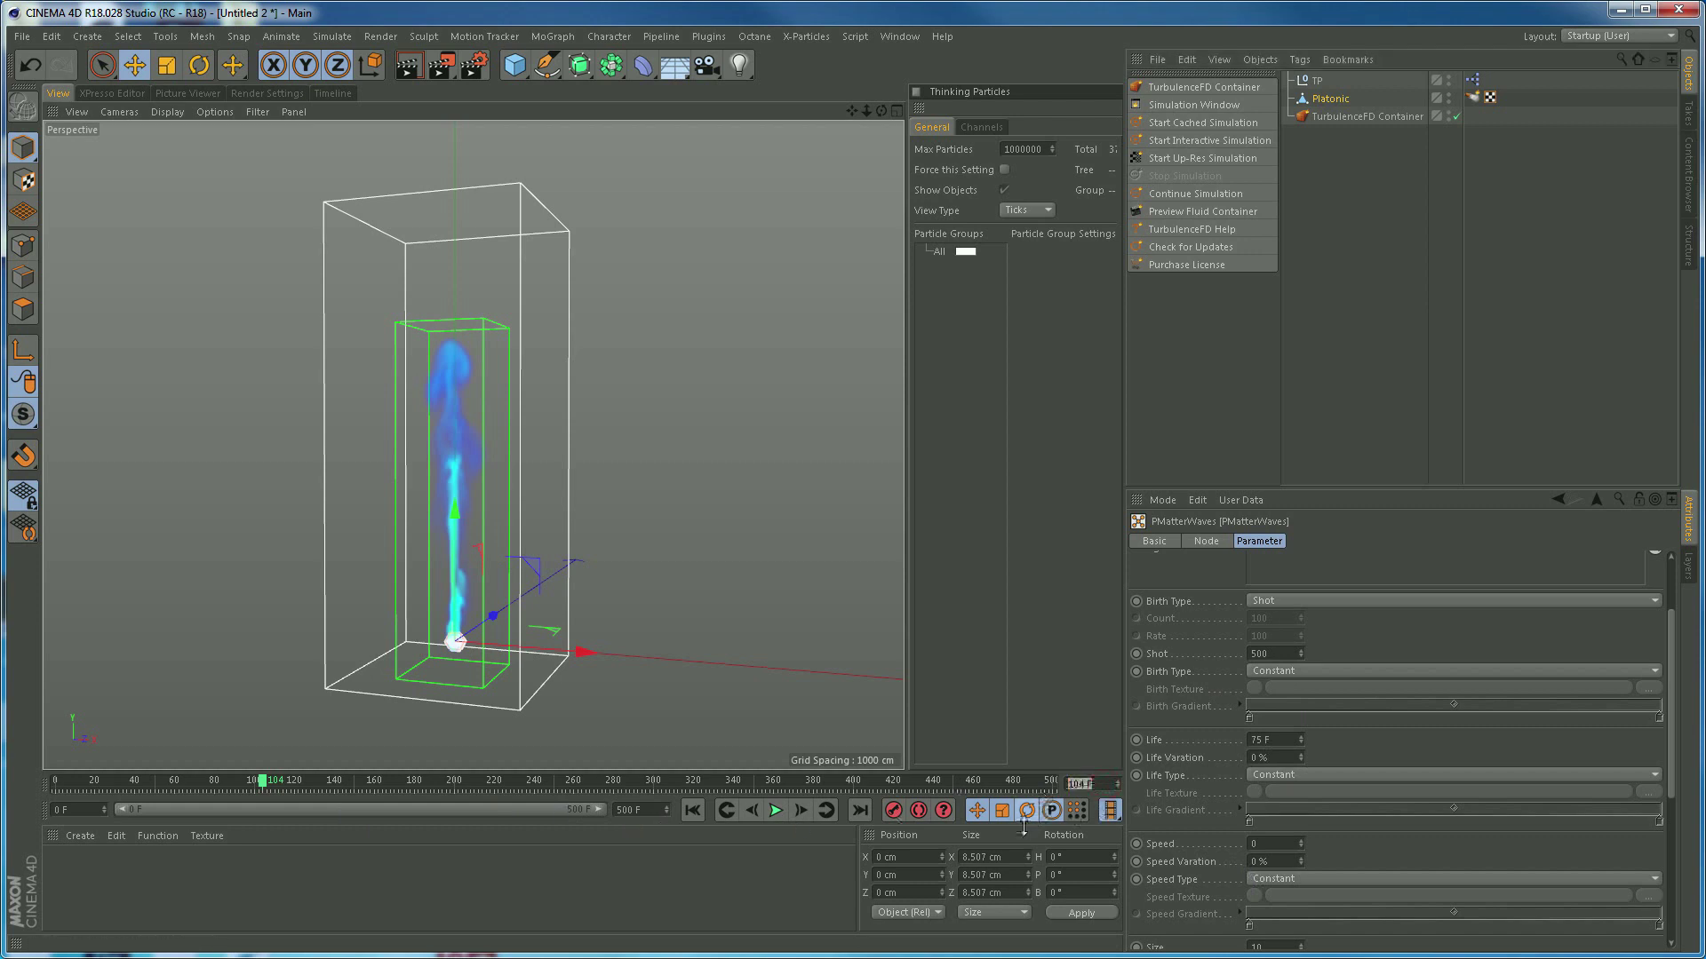
type("95")
key("Return")
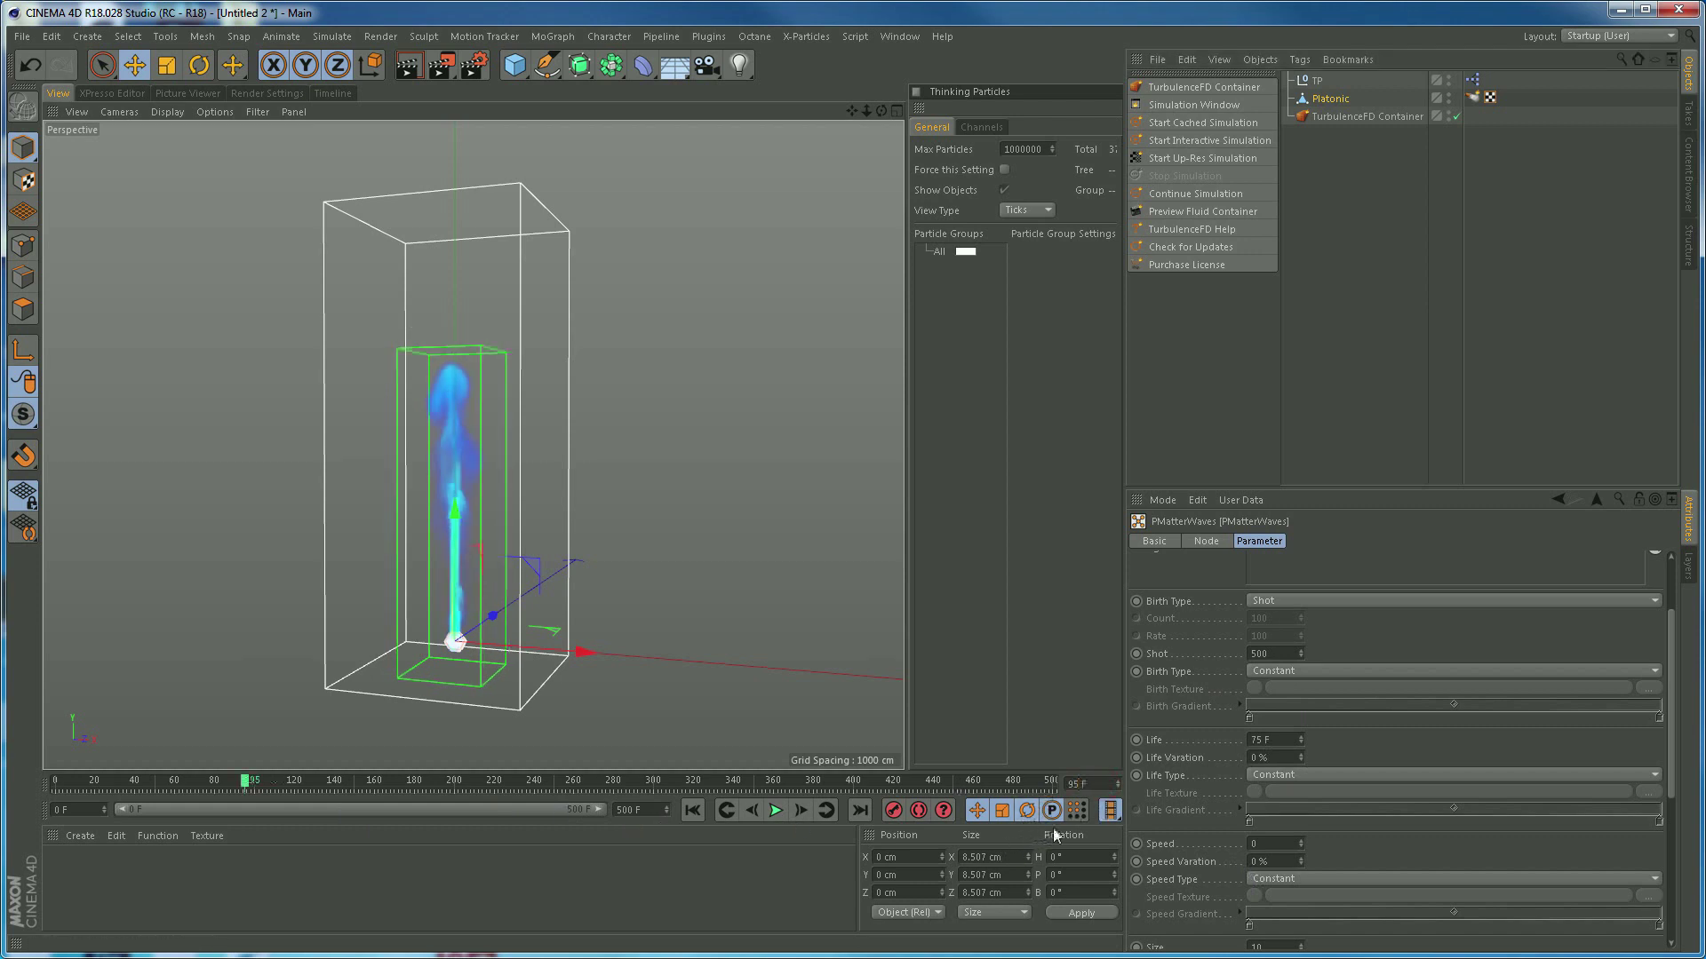
left_click(1136, 655)
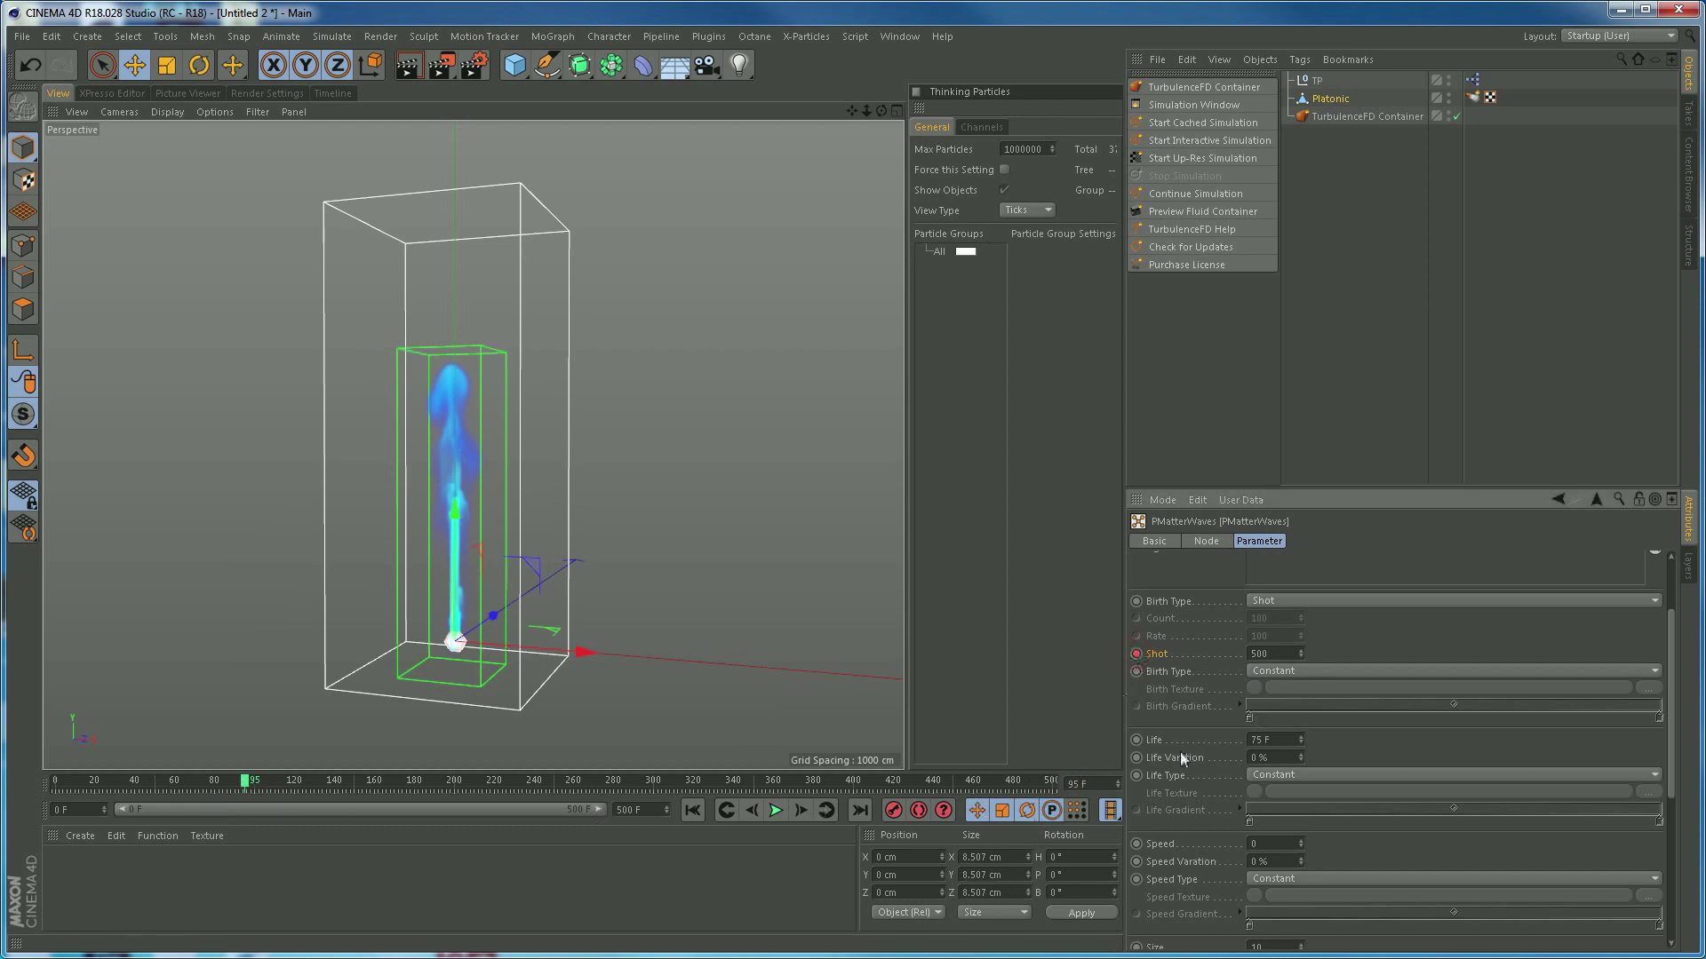
Advance to frame 96 and keyframe the PMatterWaves Shot value at 0
left_click(1118, 783)
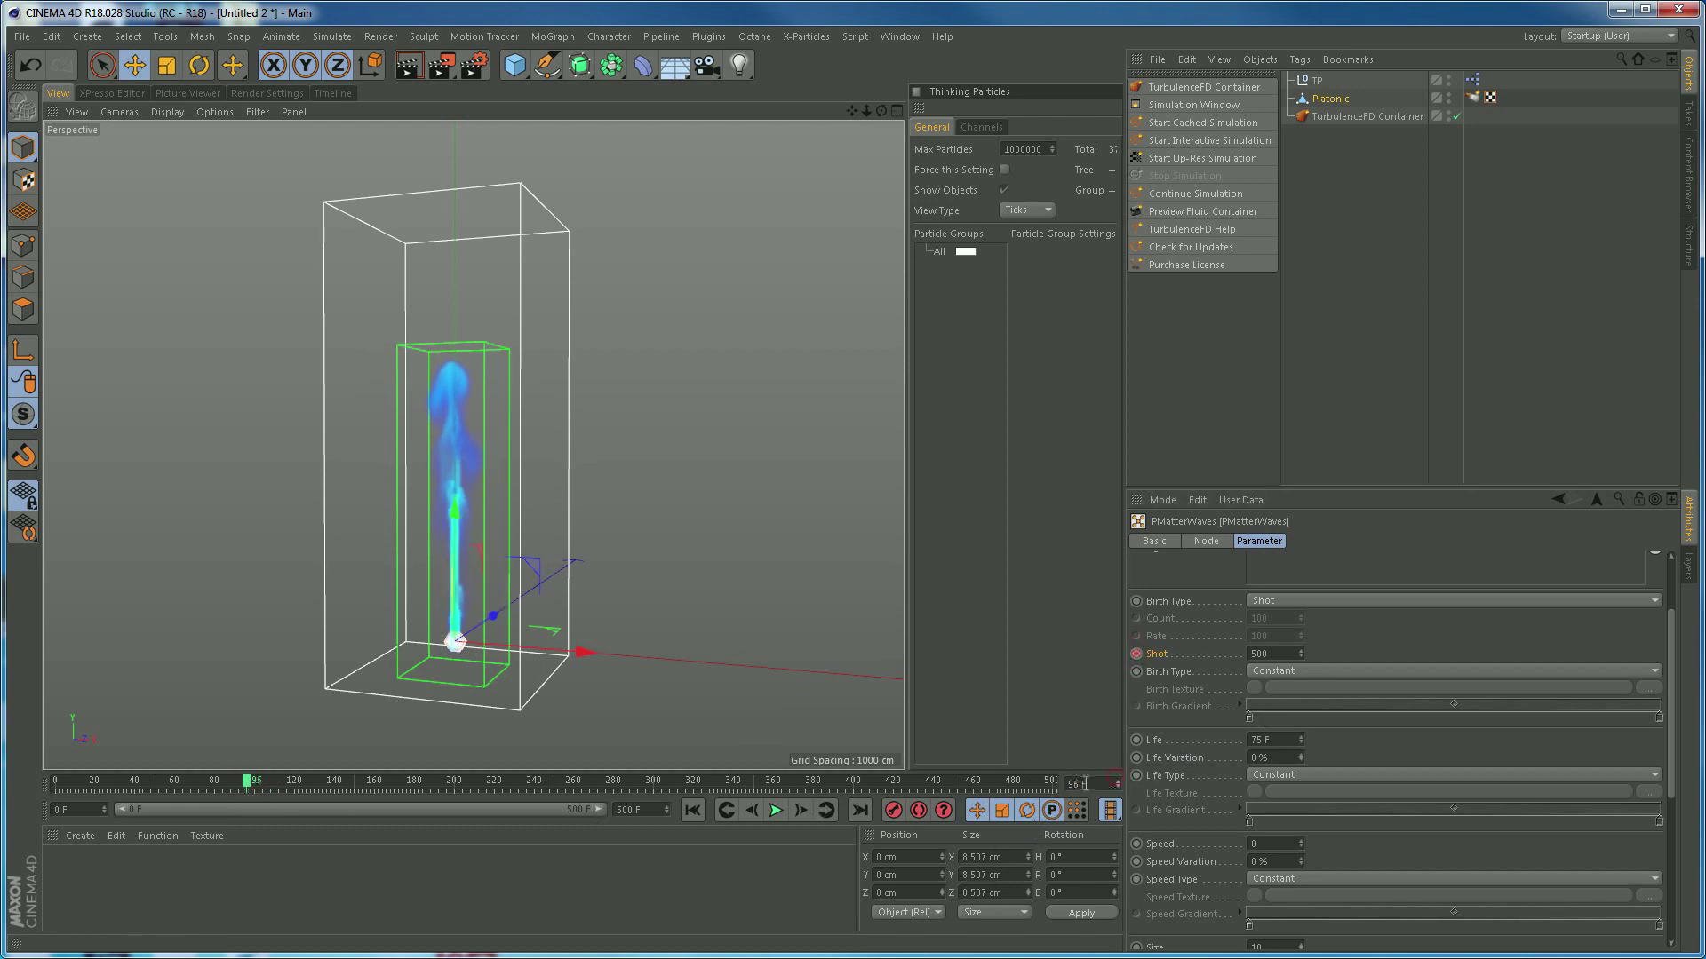
left_click(1280, 653)
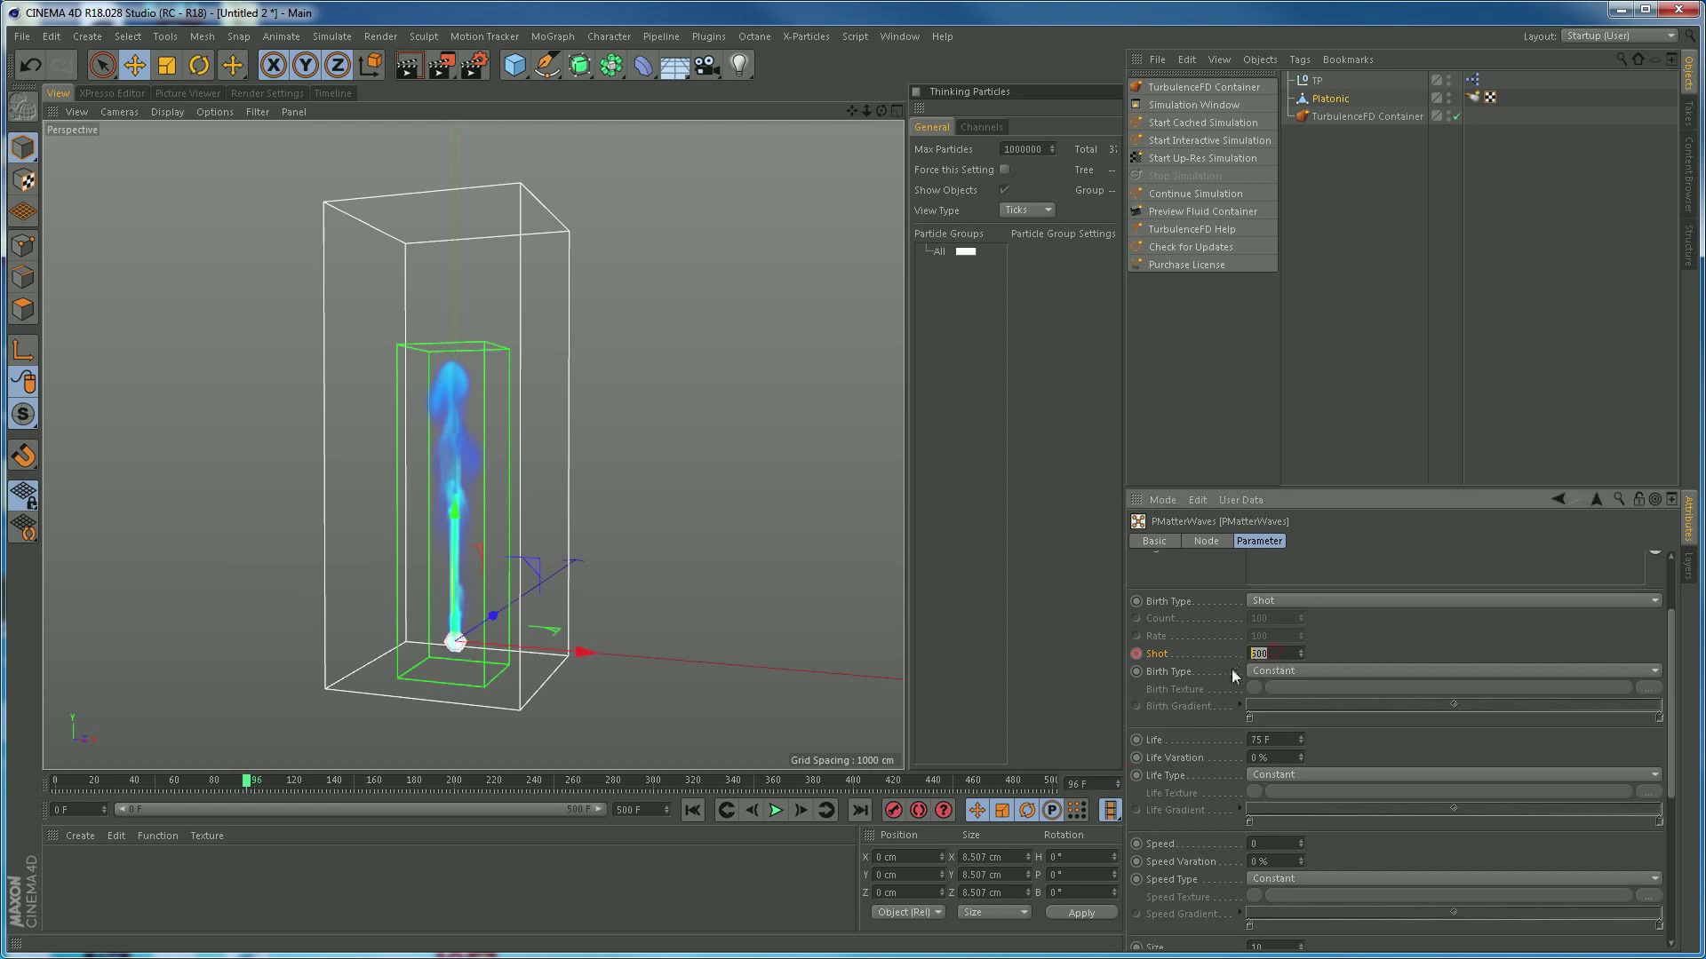
type("0")
key("Return")
Hide the TurbulenceFD Container, play the particle emission from the start to check it, and bring back the XPresso Editor at frame 0
left_click(1448, 116)
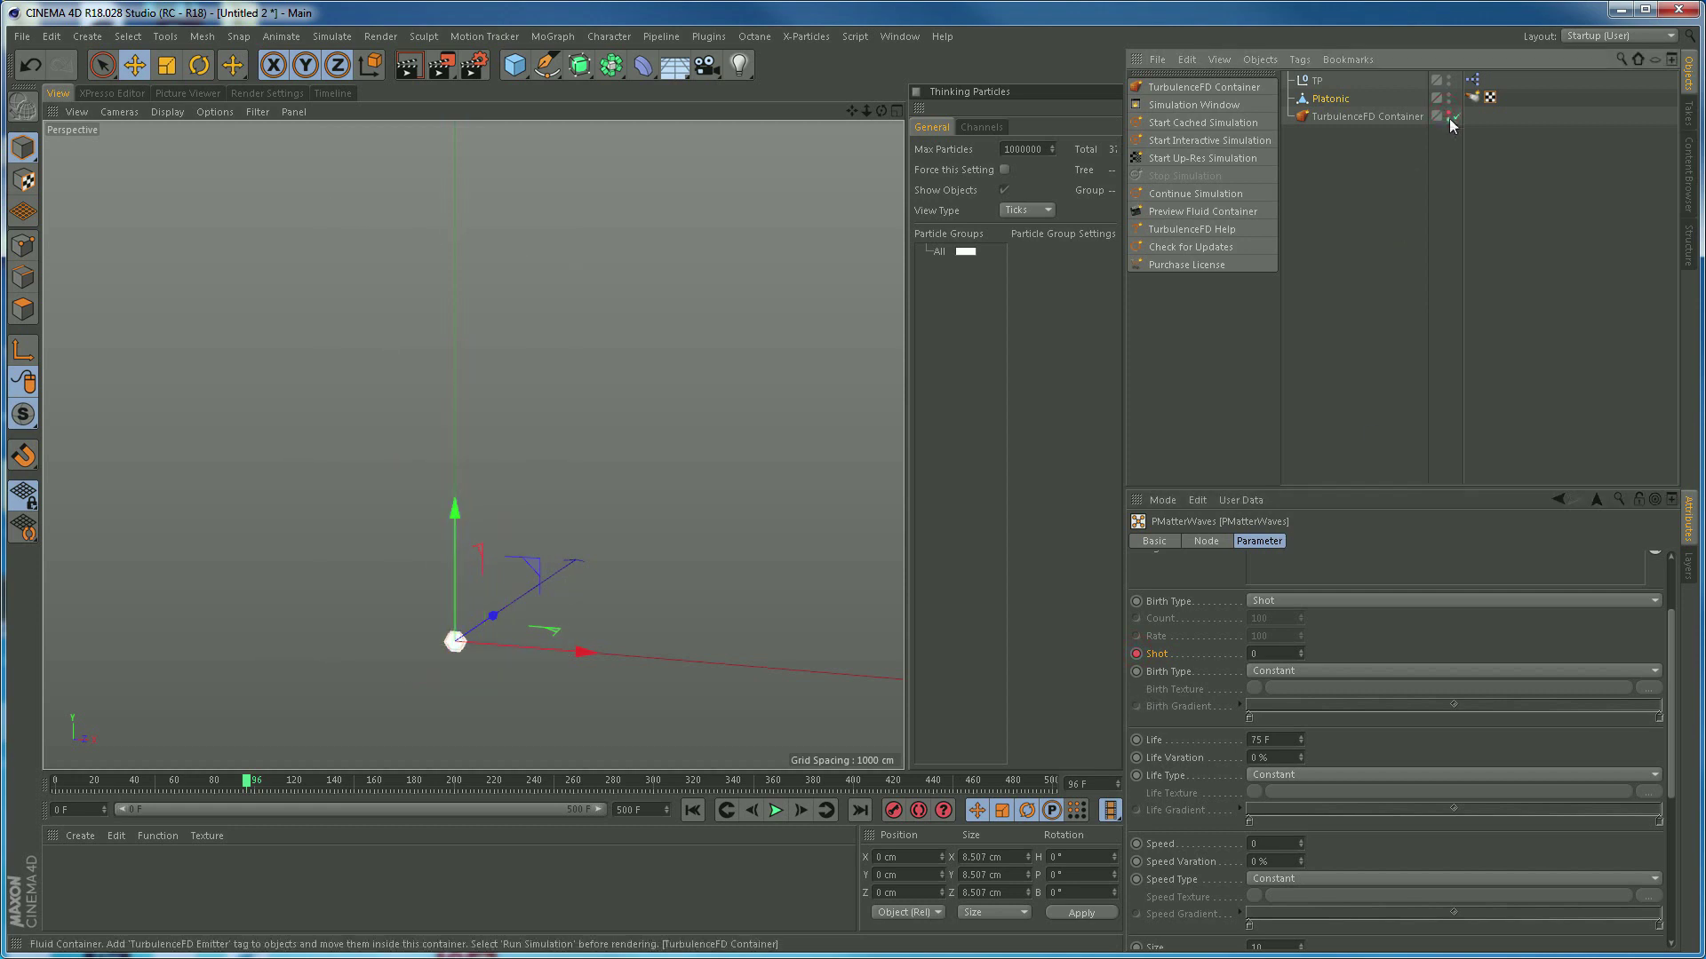
left_click(696, 813)
left_click(774, 811)
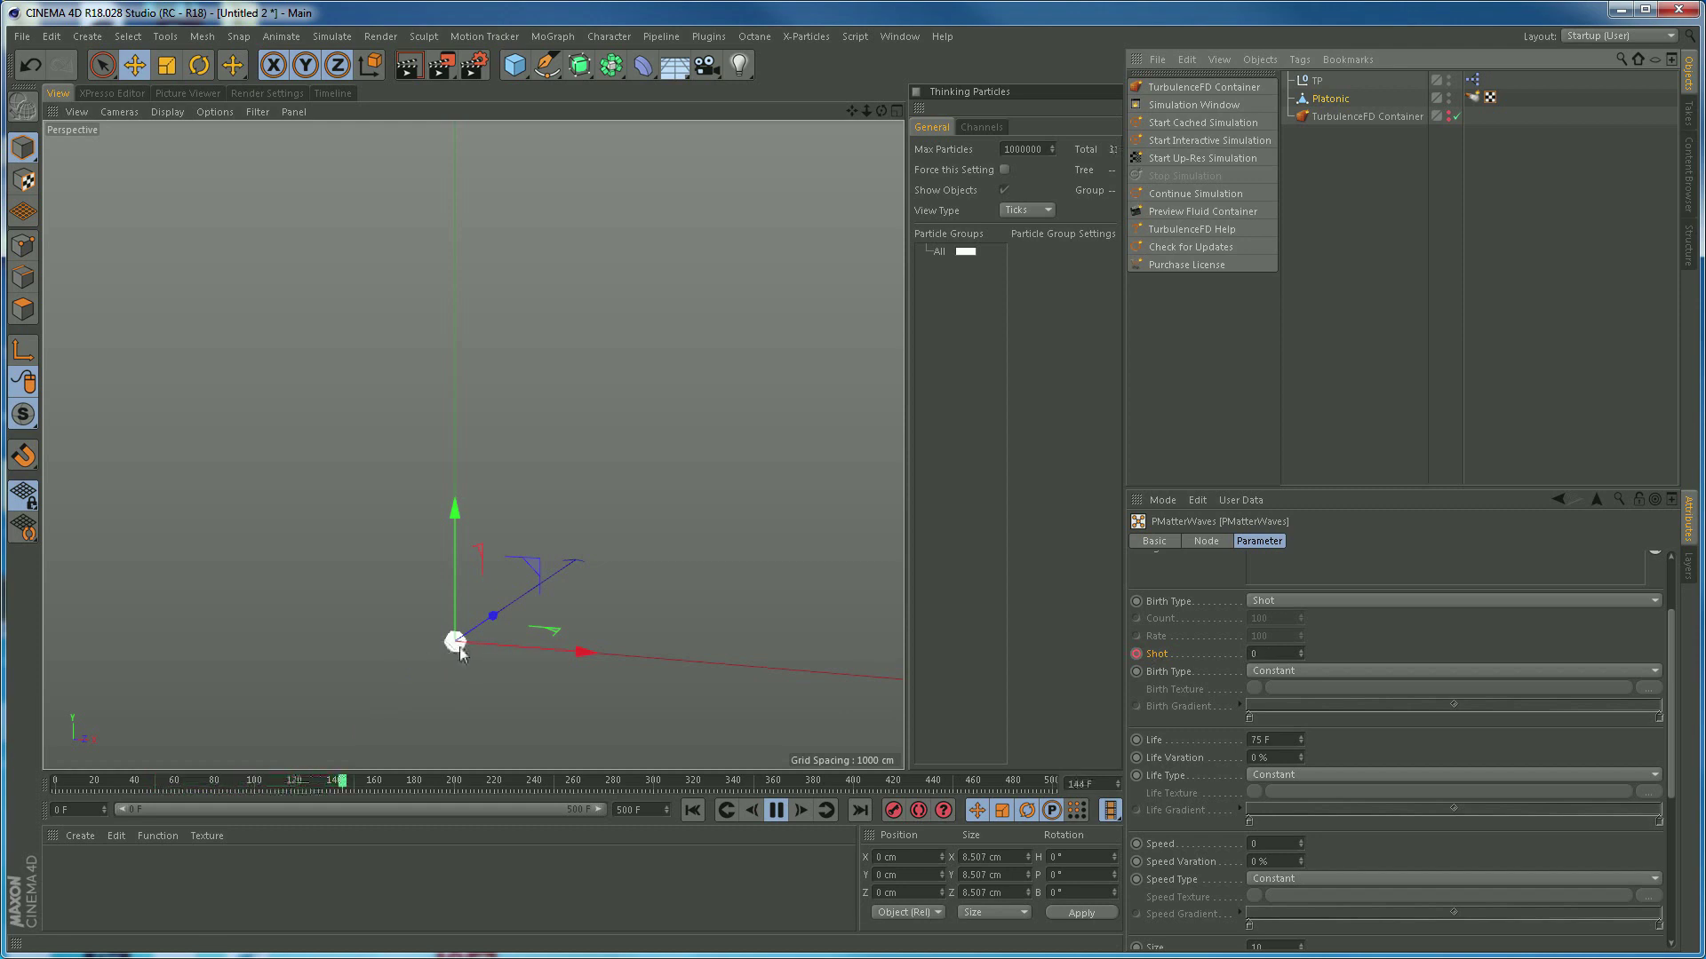
left_click(776, 810)
left_click(692, 810)
left_click(102, 94)
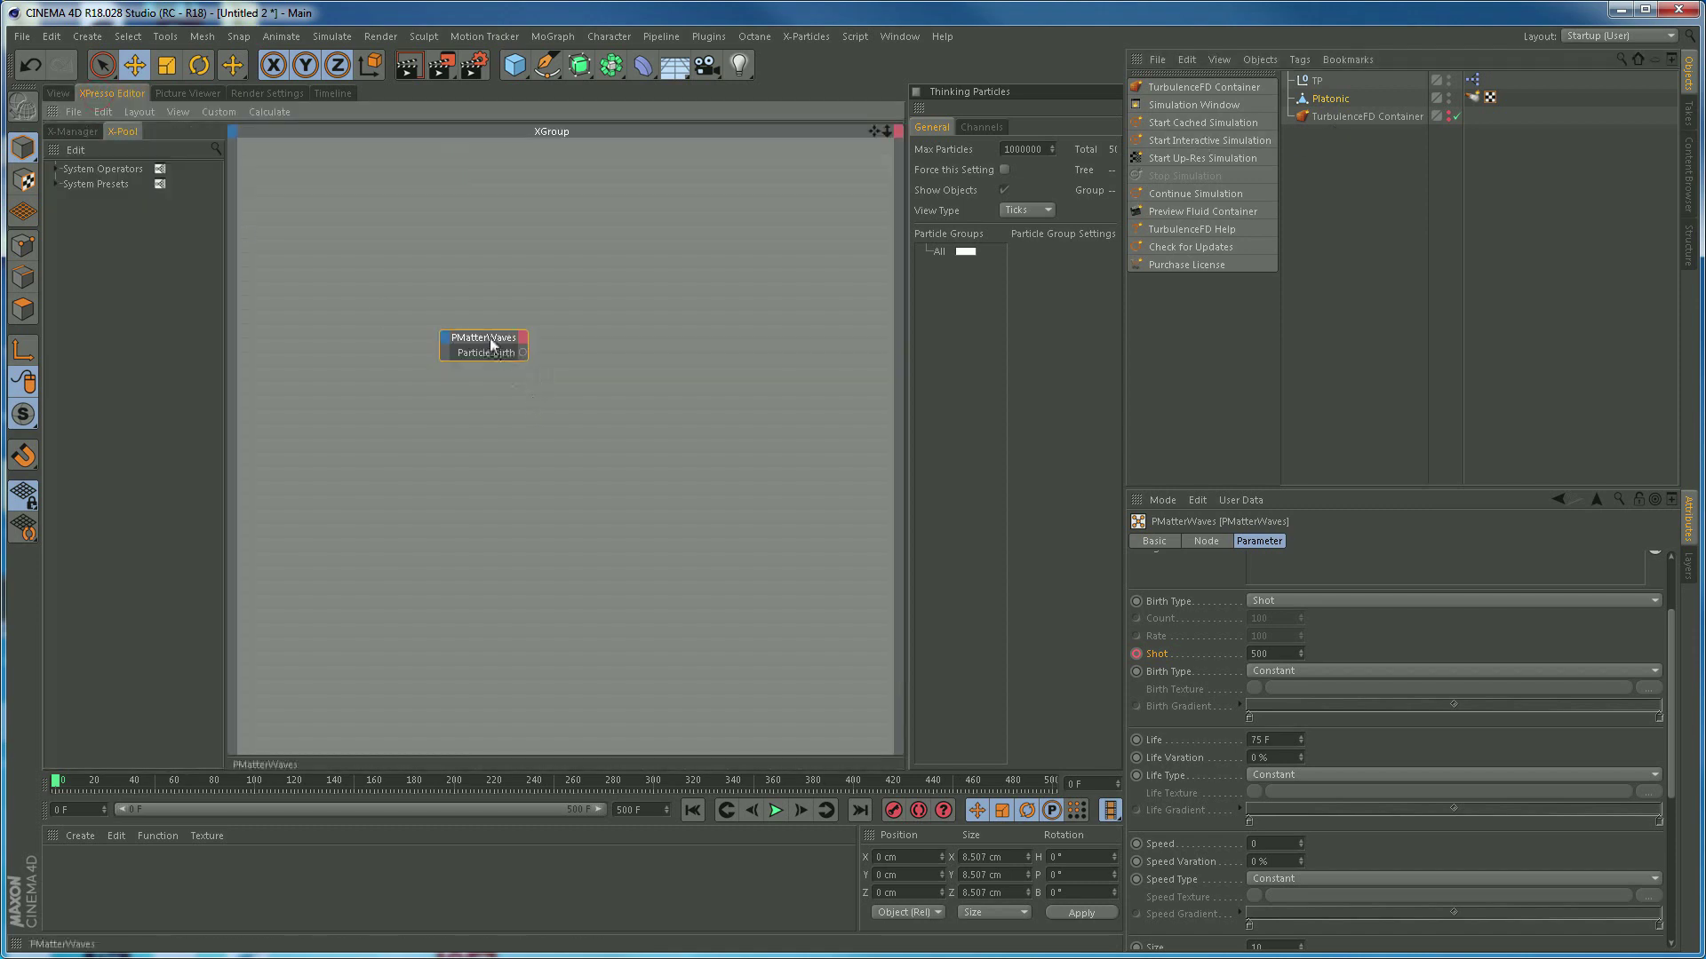
Move the PMatterWaves node higher in the XGroup and add a Thinking Particles P Pass node below it
left_click_drag(545, 306, 533, 255)
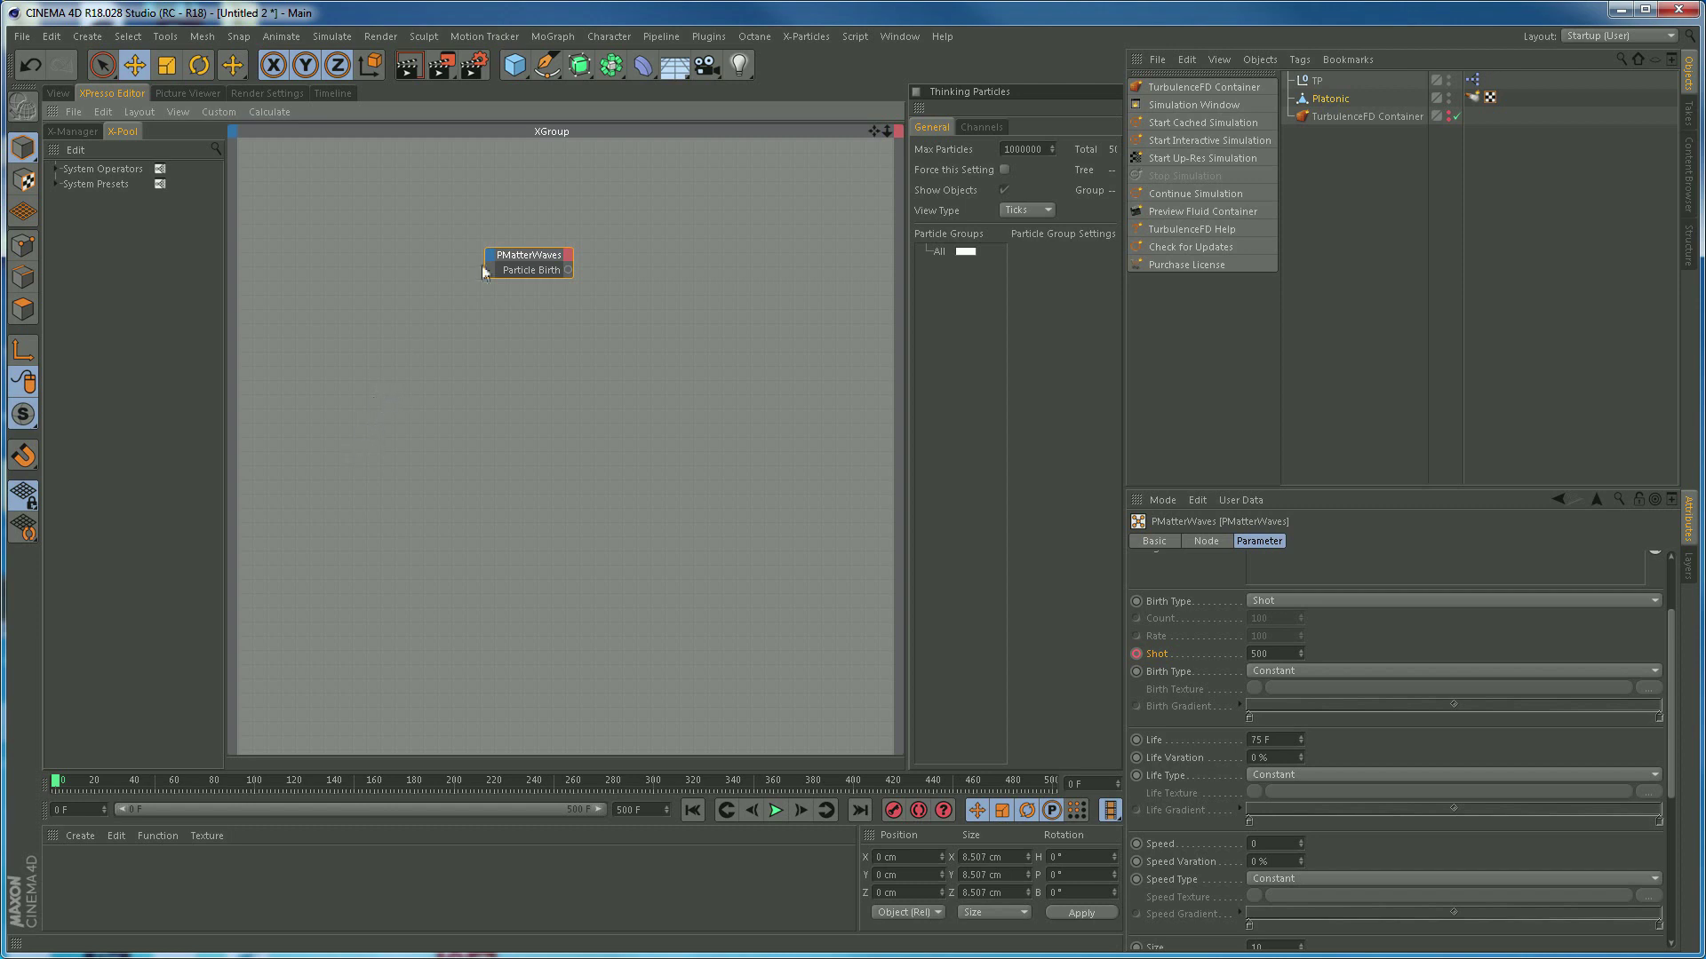
left_click_drag(531, 257, 522, 216)
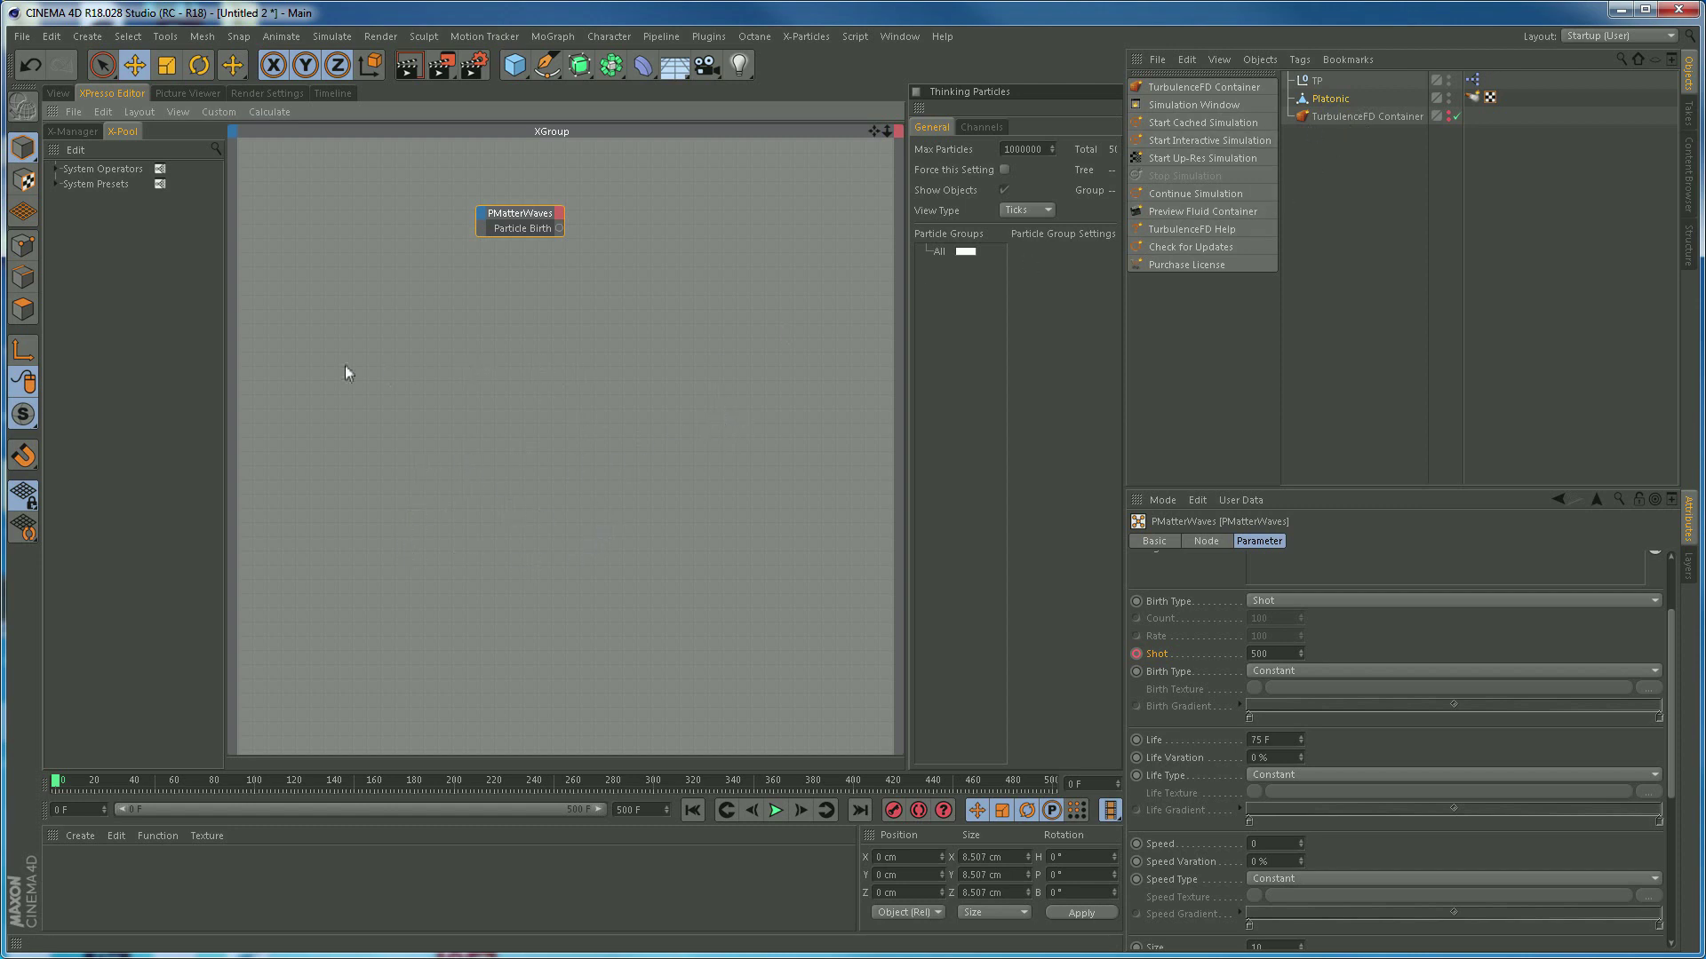
right_click(345, 419)
mouse_move(392, 422)
mouse_move(481, 423)
mouse_move(531, 492)
mouse_move(621, 497)
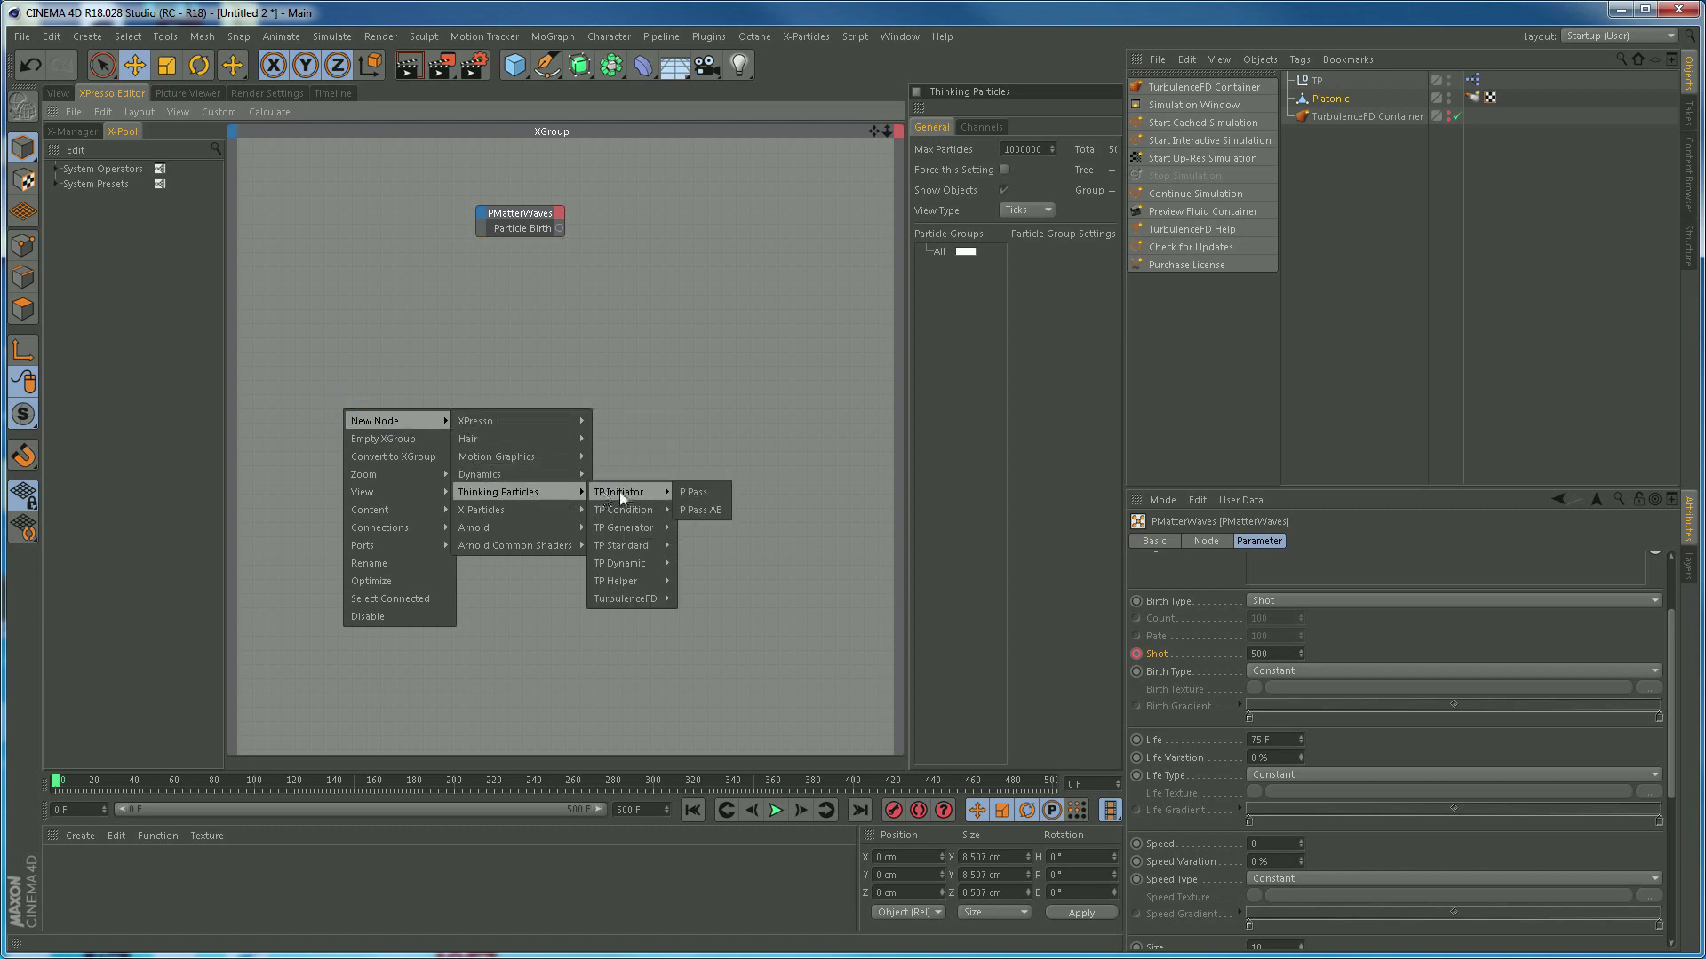
left_click(694, 493)
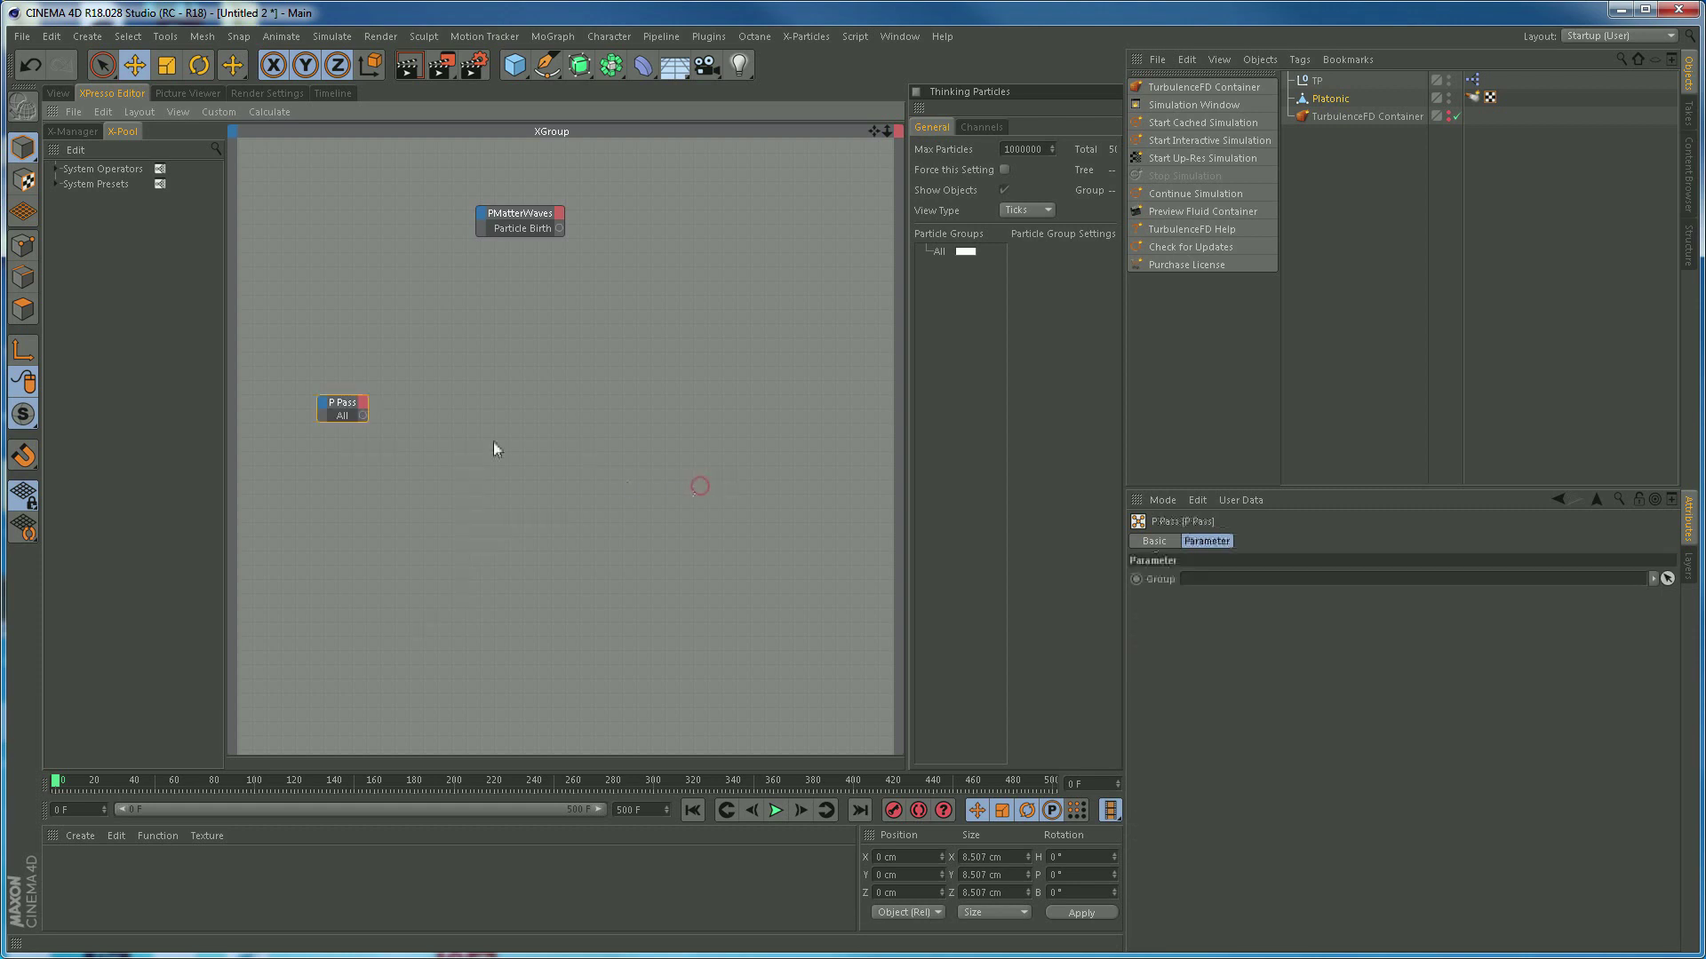
left_click_drag(350, 375, 334, 366)
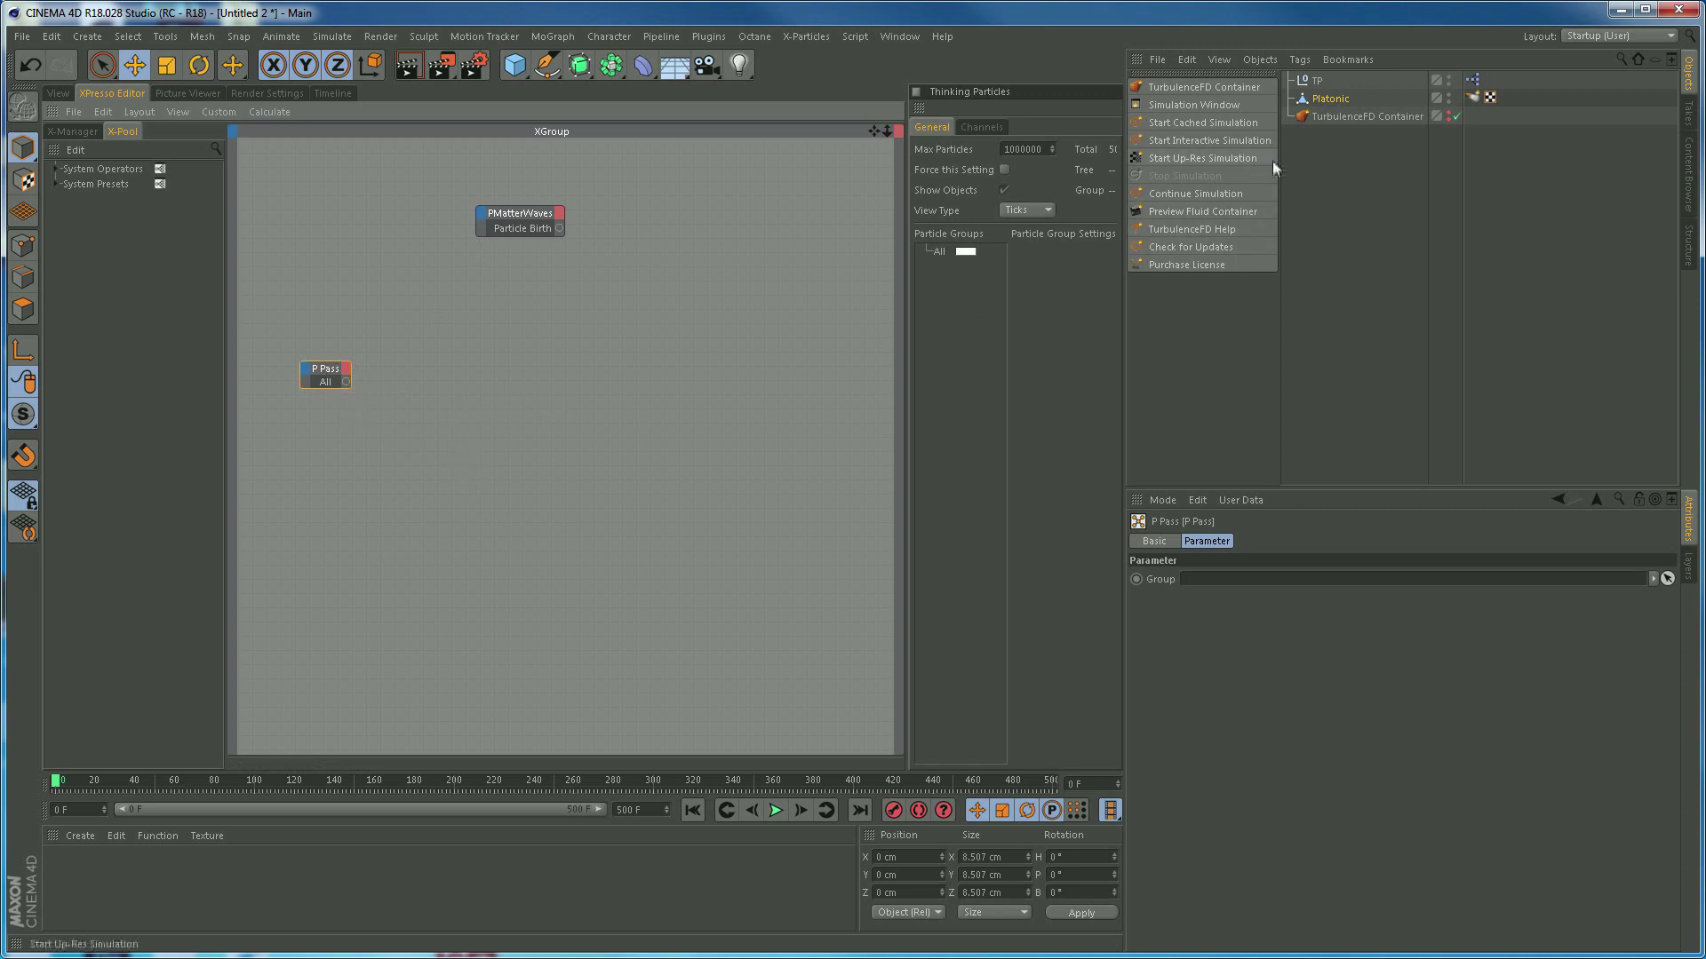
Bring the TurbulenceFD Container into the XGroup as a node below P Pass, fitted so its full name shows
left_click(1351, 114)
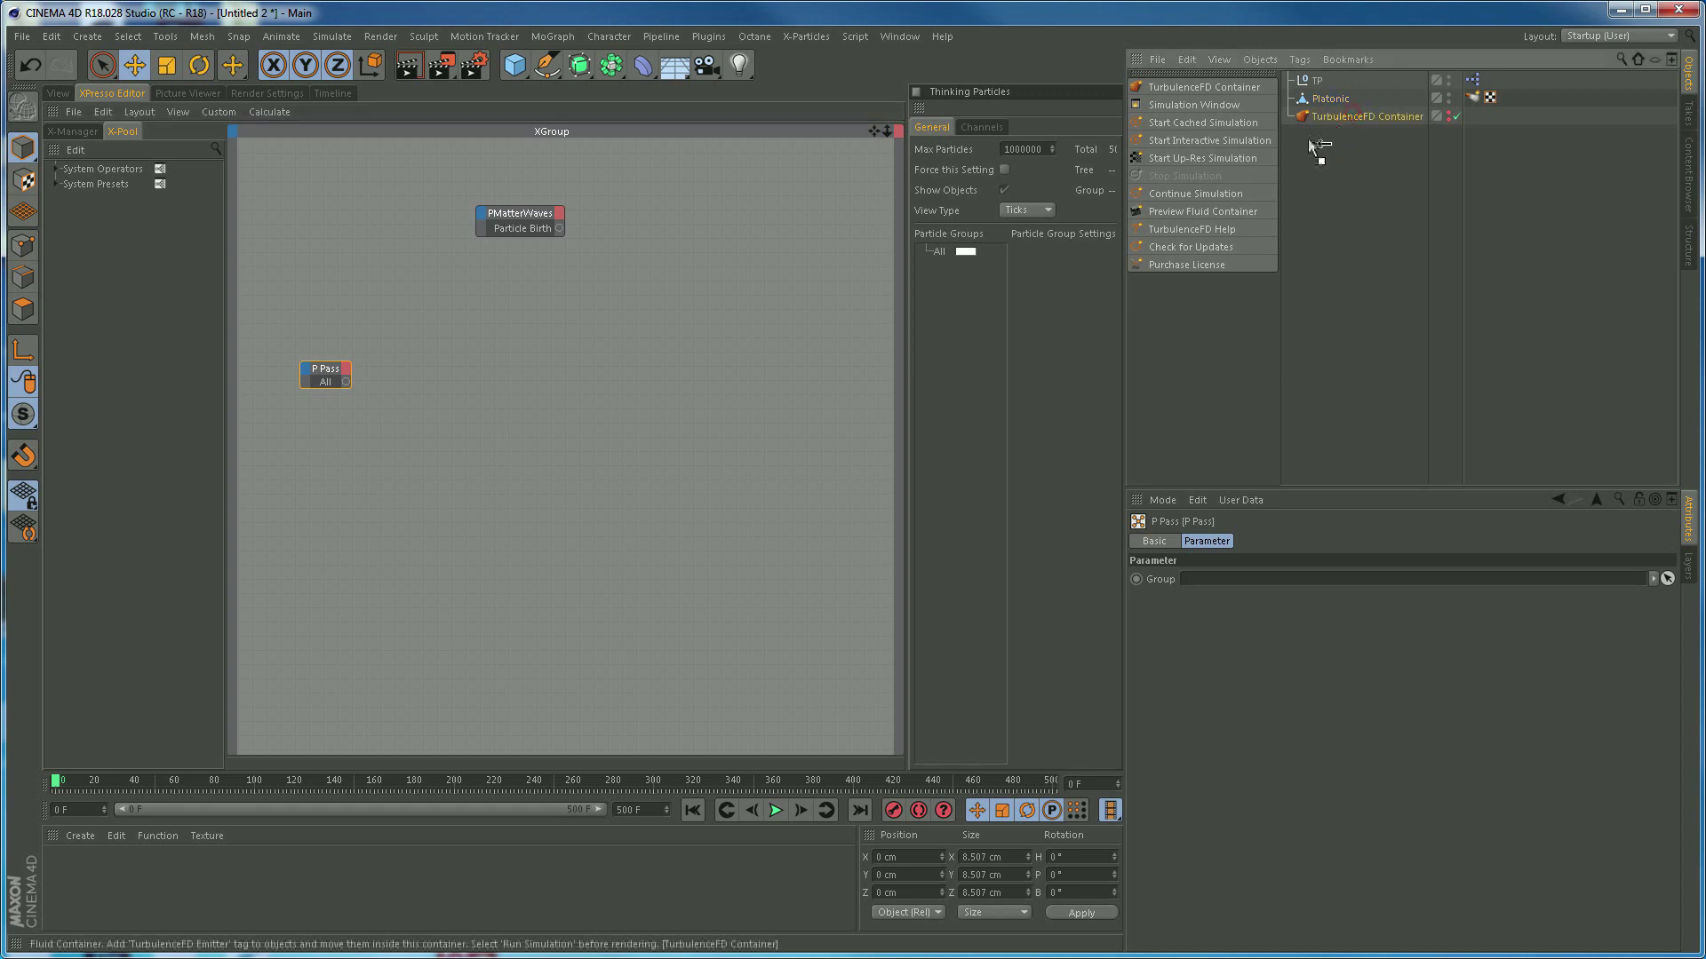
left_click_drag(479, 477, 382, 530)
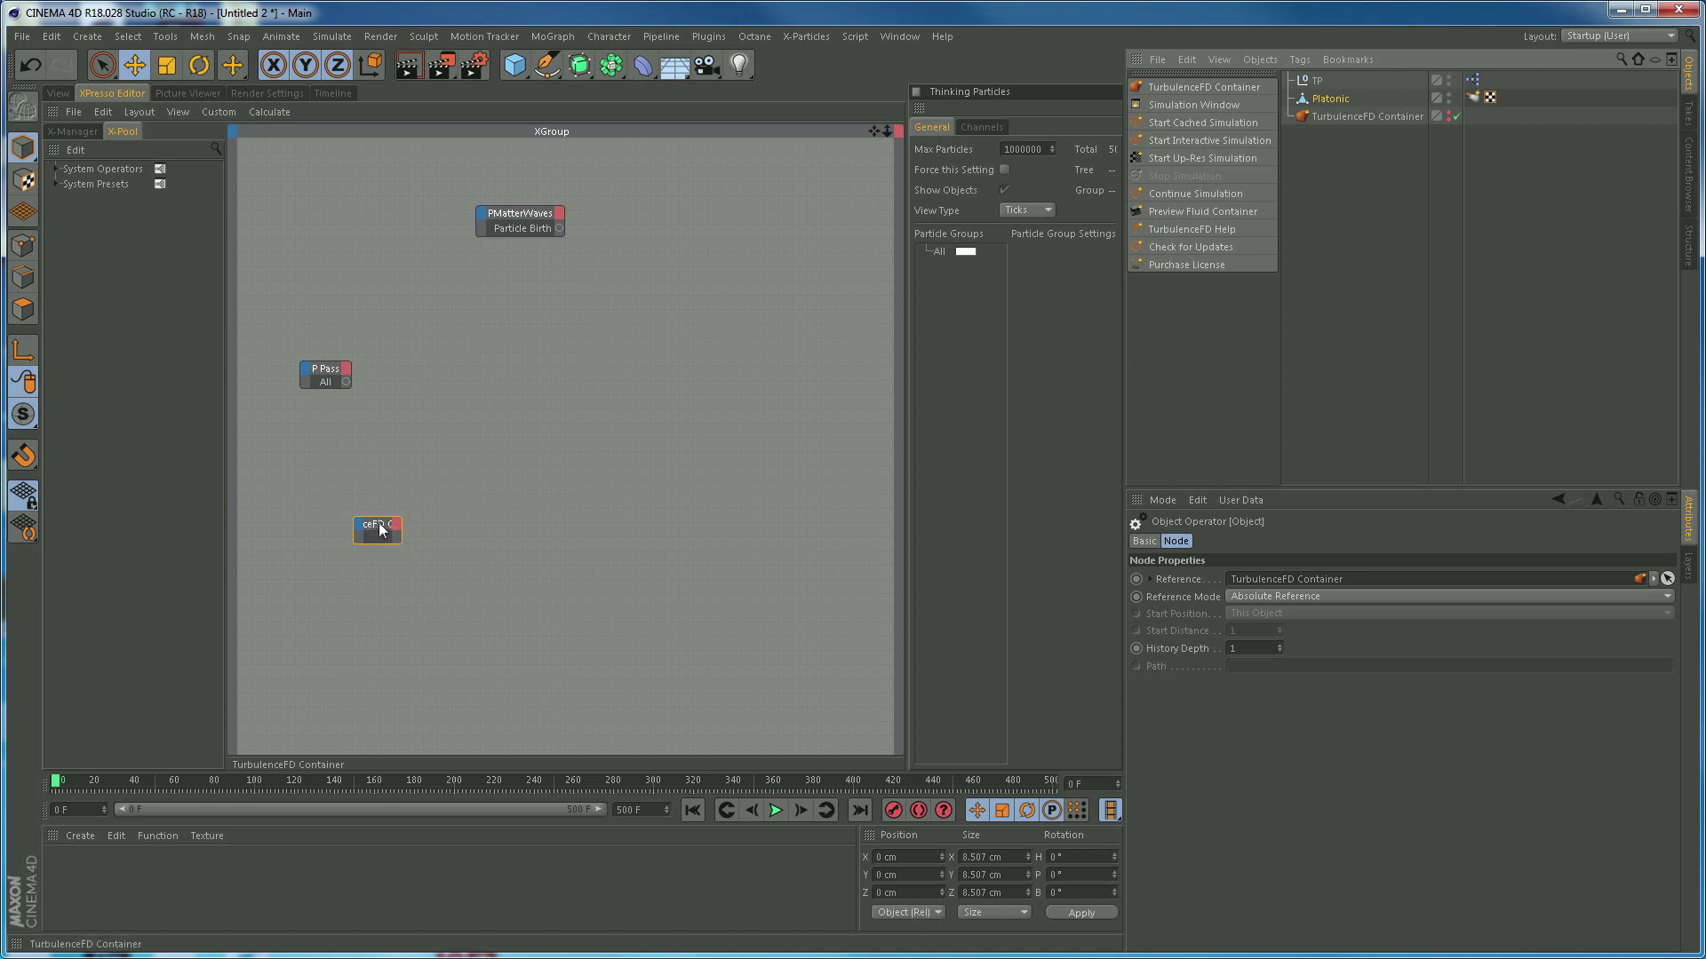
double_click(378, 524)
left_click_drag(412, 522, 372, 506)
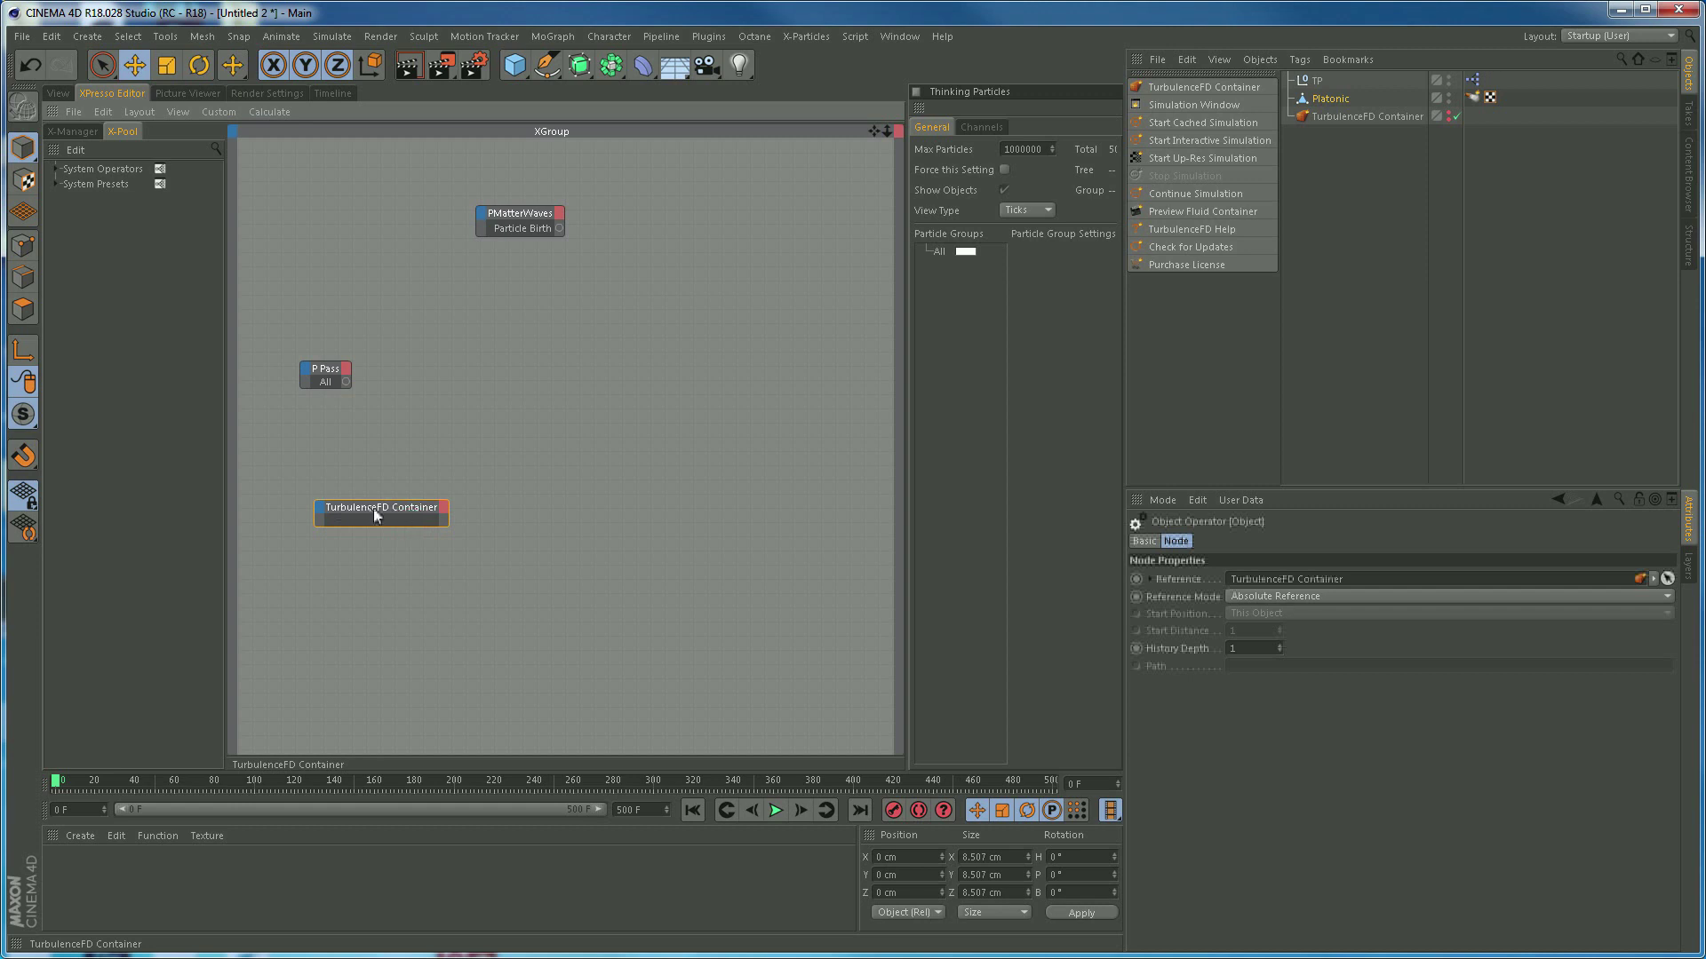
mouse_move(393, 507)
left_mouse_down()
mouse_move(392, 484)
mouse_move(384, 508)
left_mouse_up()
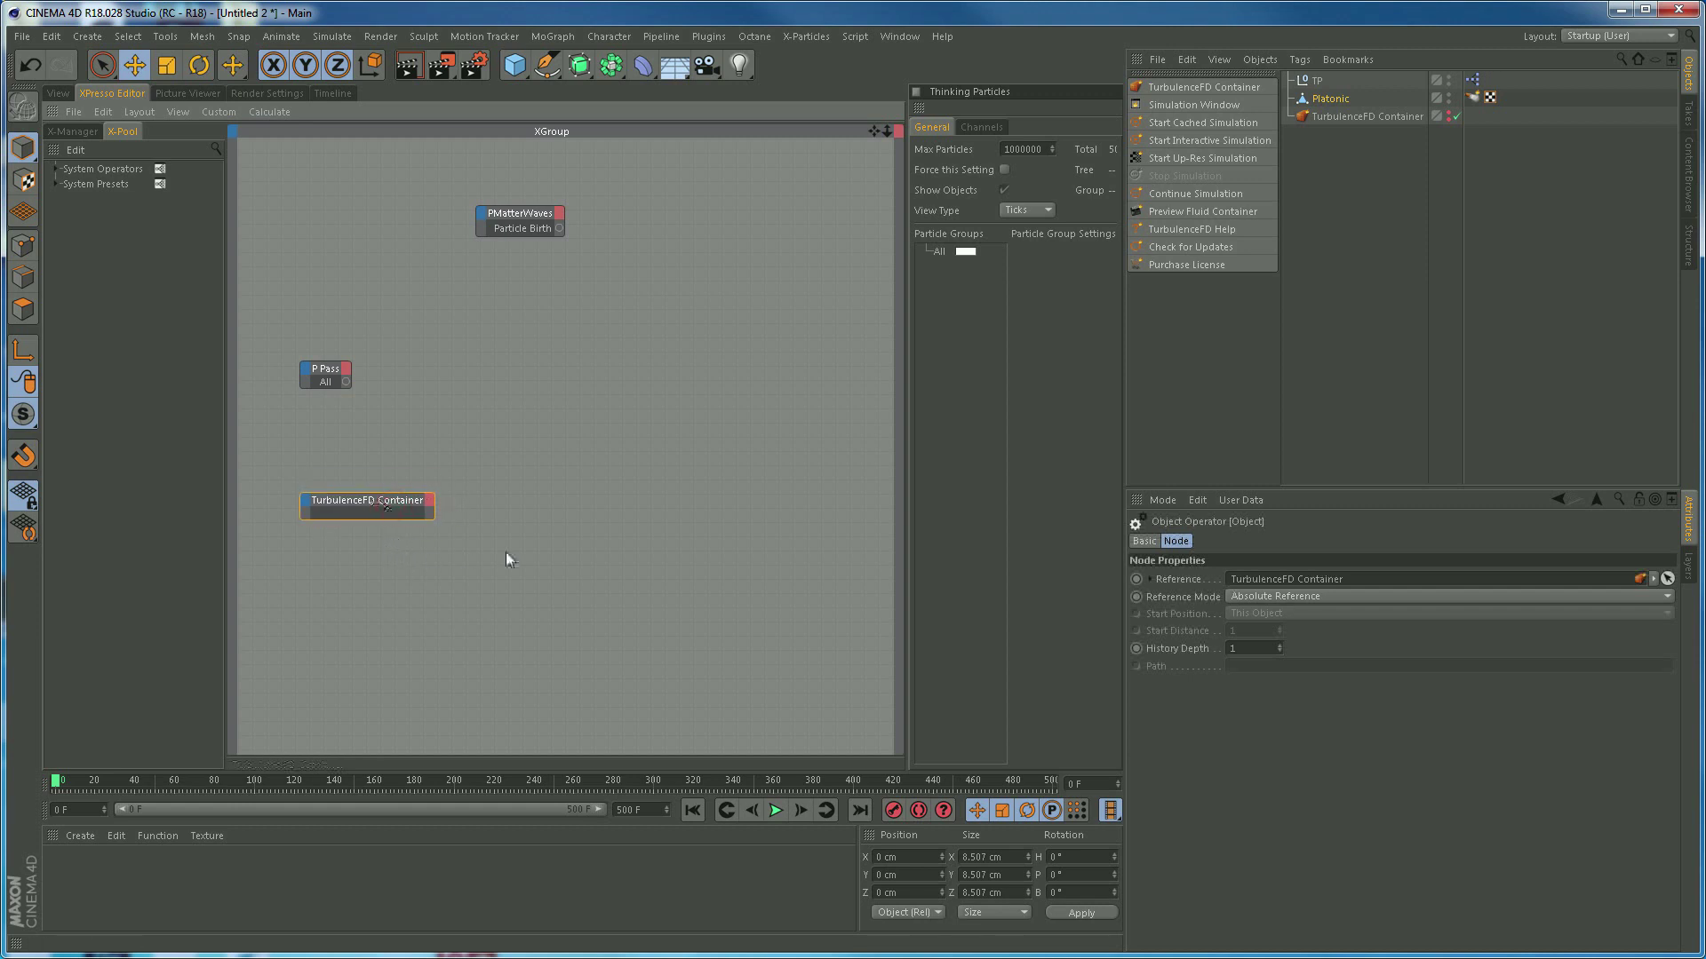
left_click_drag(321, 376, 297, 384)
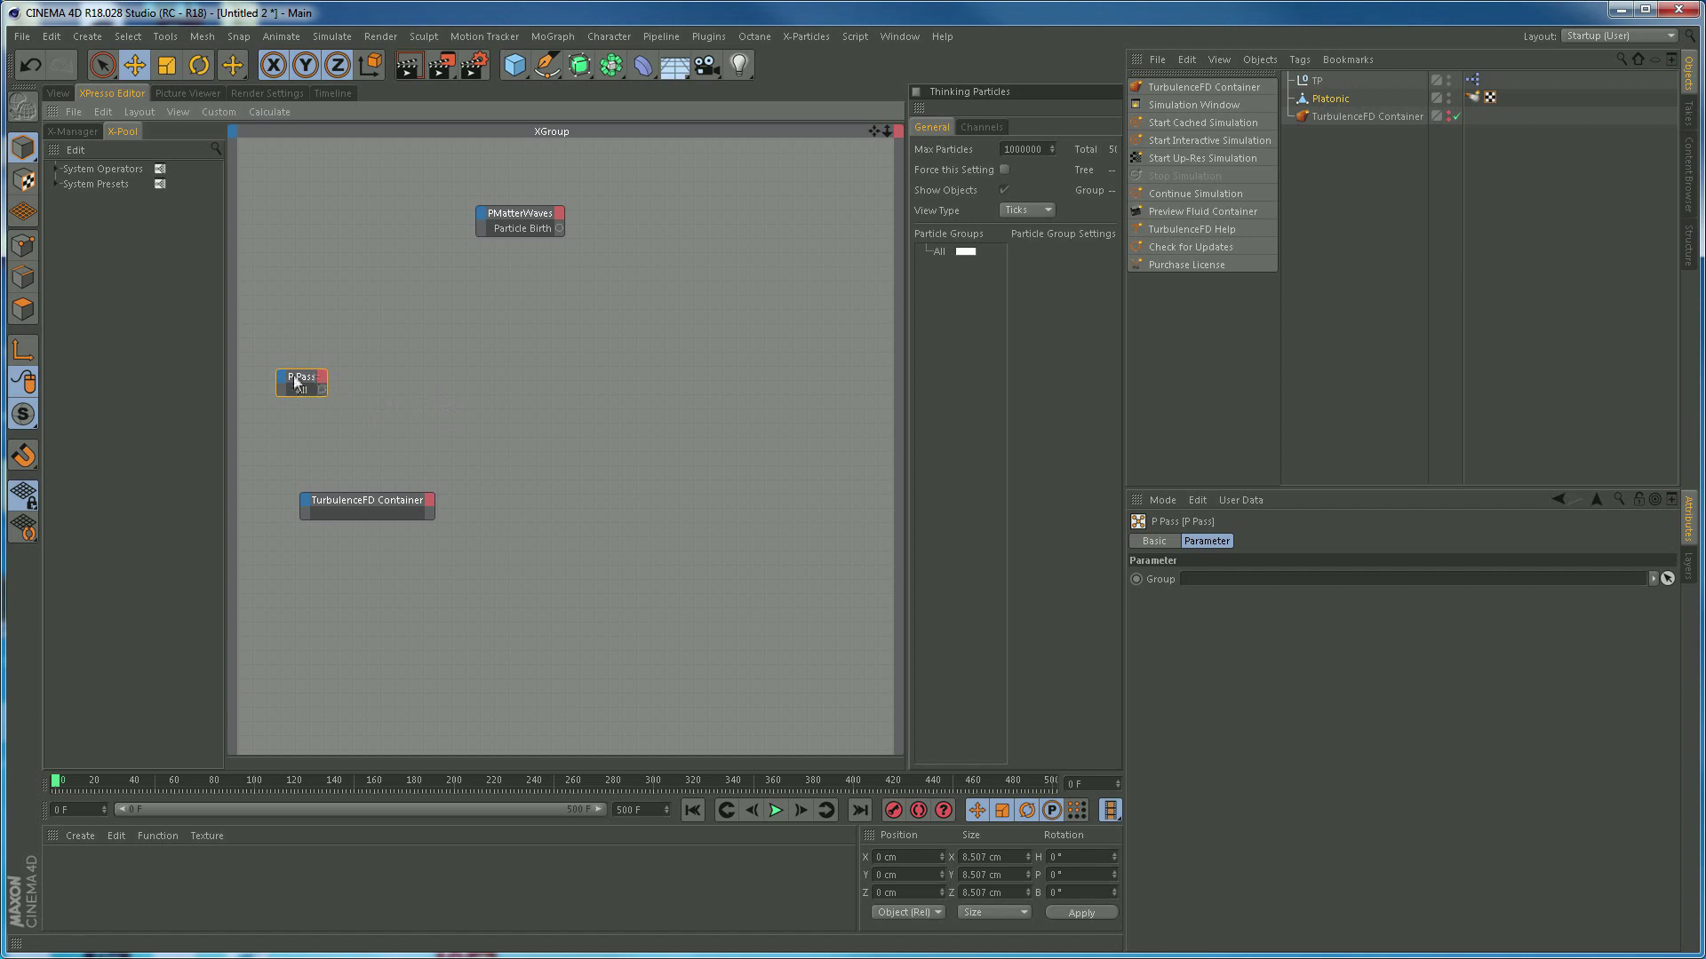
Add a Thinking Particles PGetData helper node beside the P Pass node
right_click(422, 393)
mouse_move(462, 403)
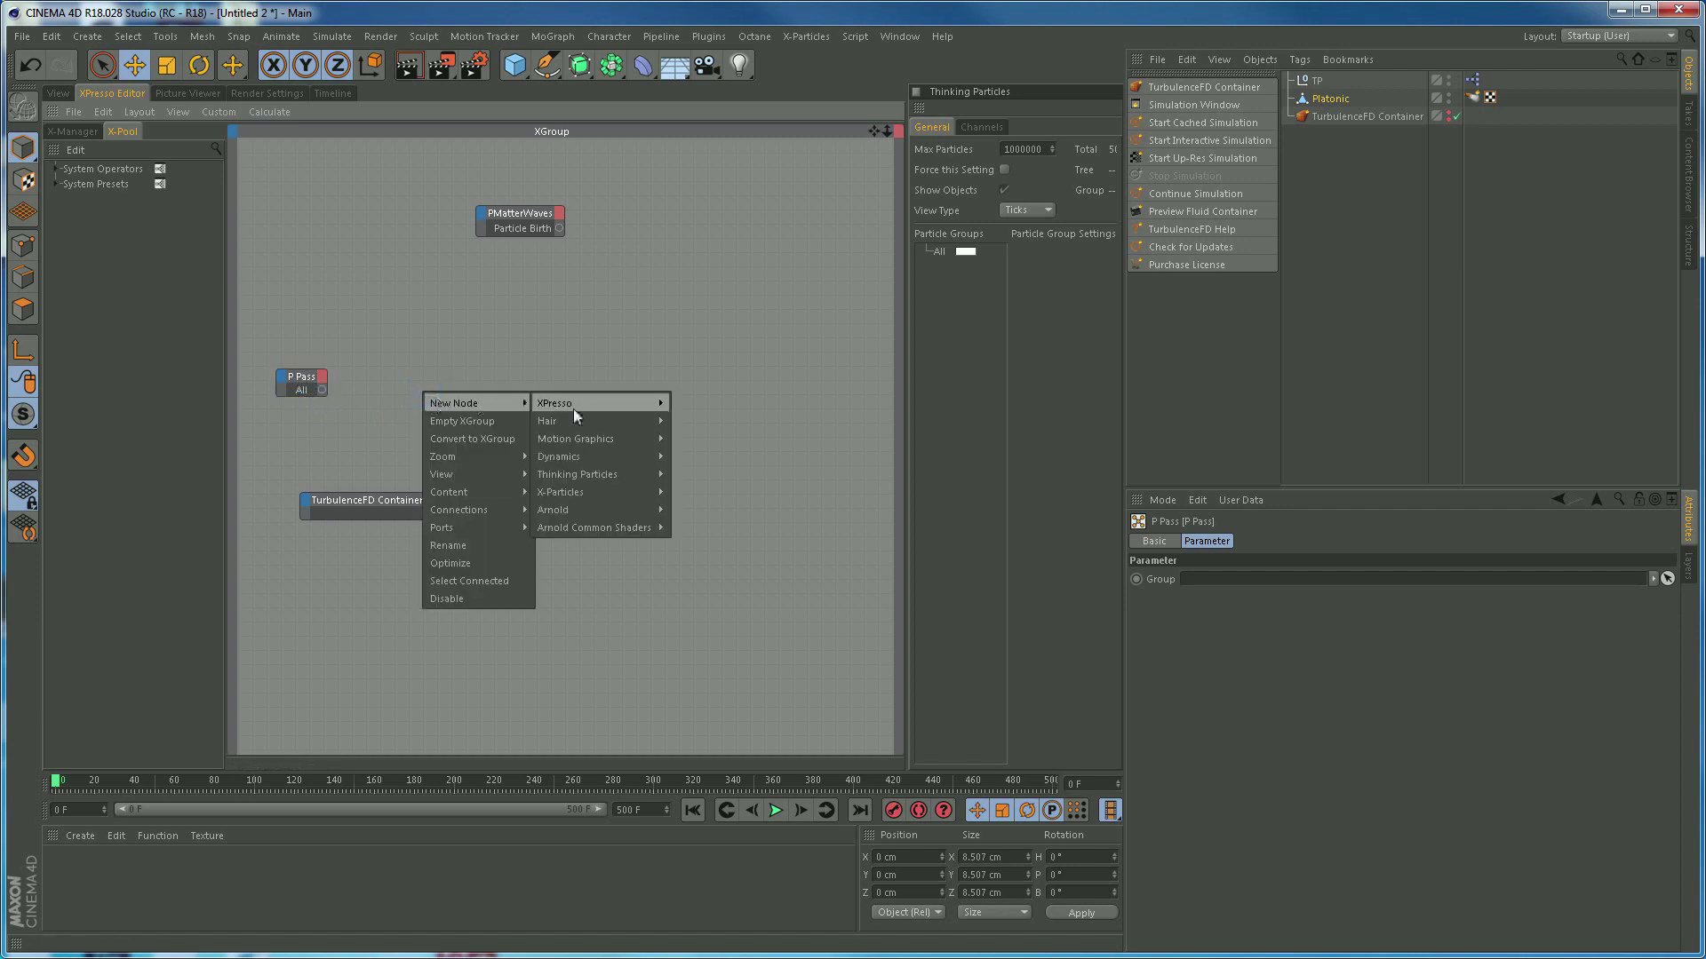
mouse_move(593, 475)
mouse_move(721, 512)
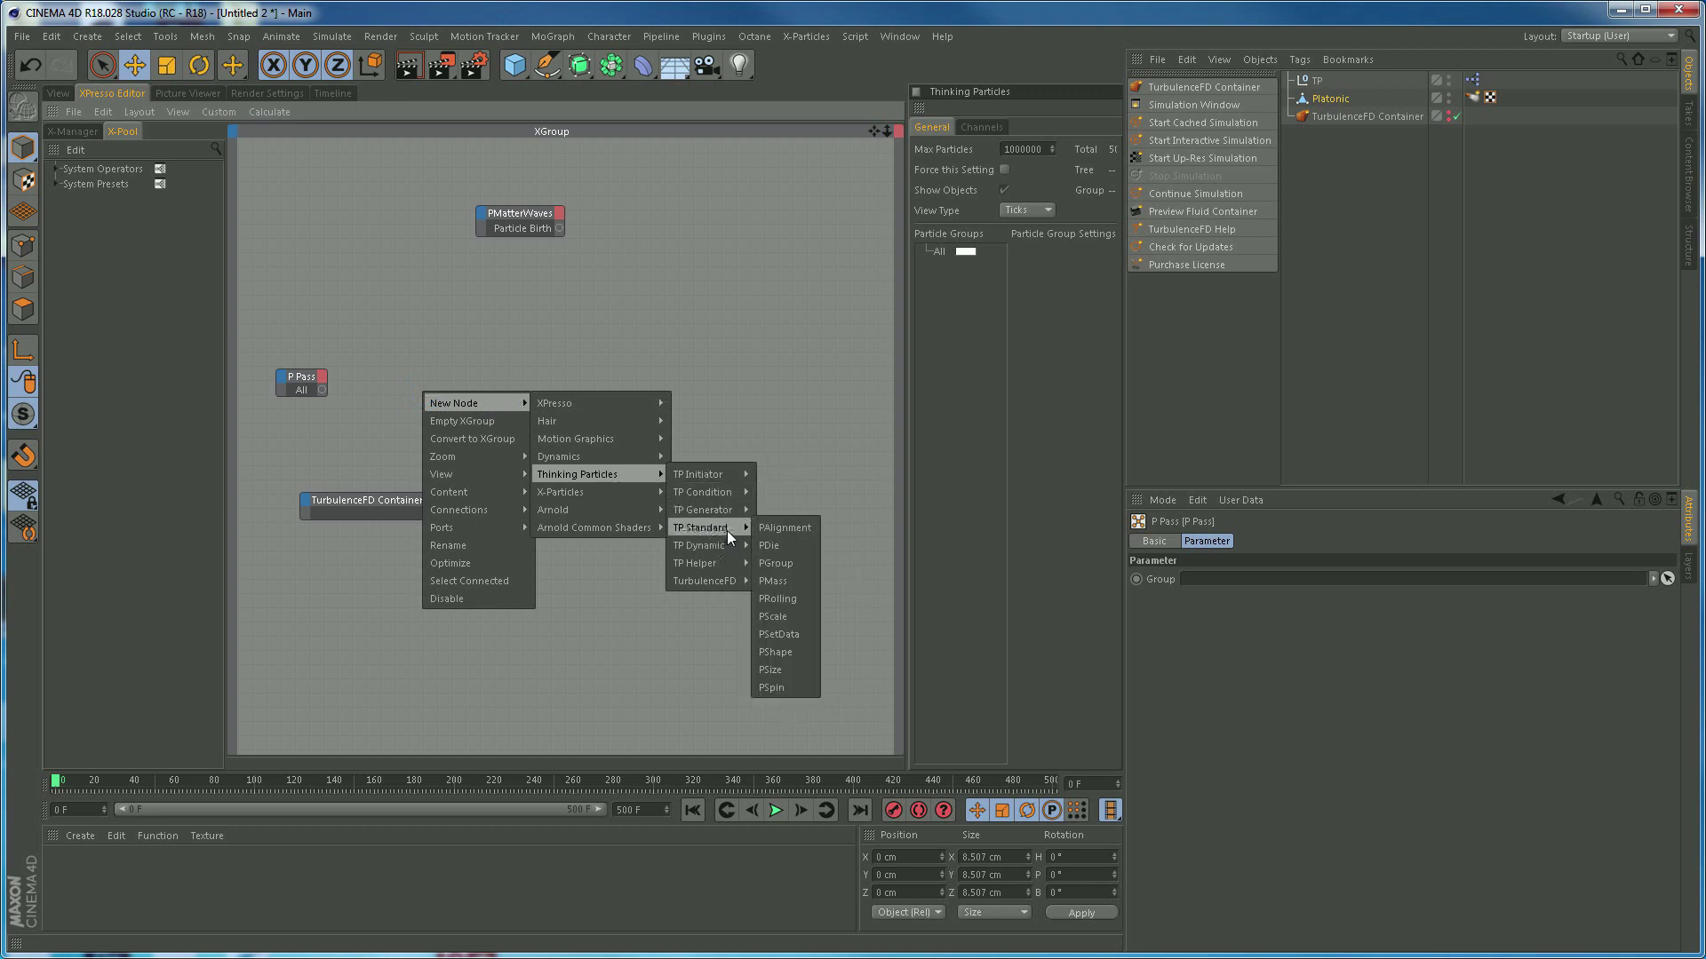
mouse_move(718, 562)
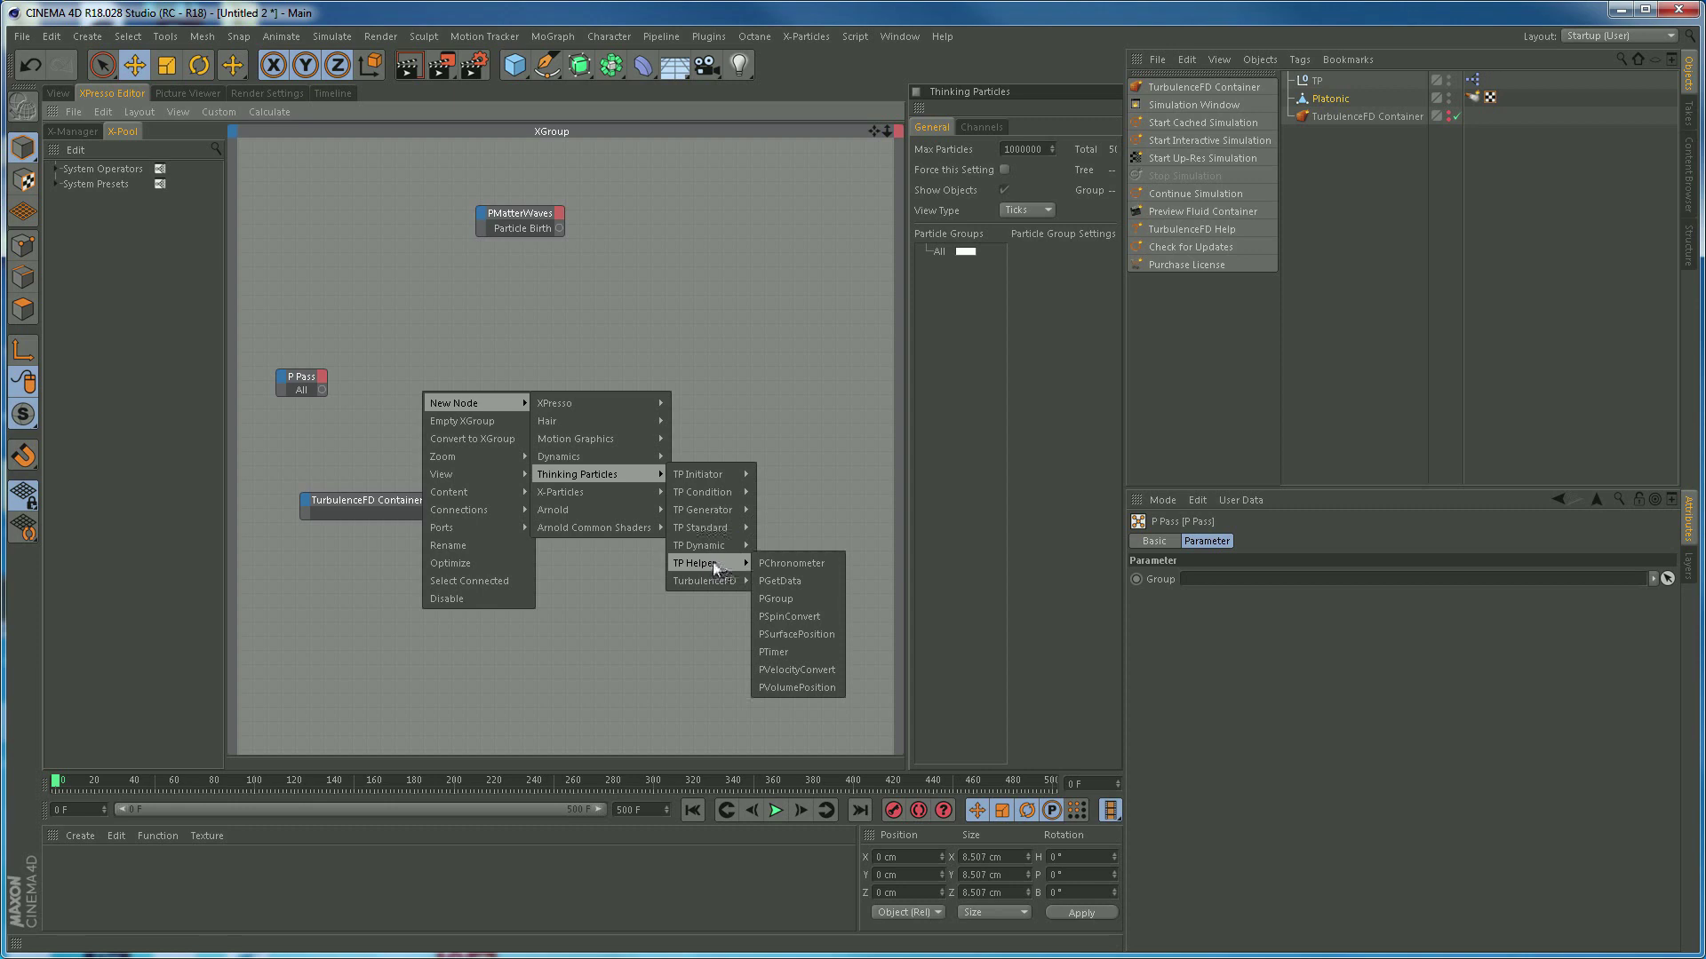
left_click(775, 583)
left_click_drag(418, 381, 457, 414)
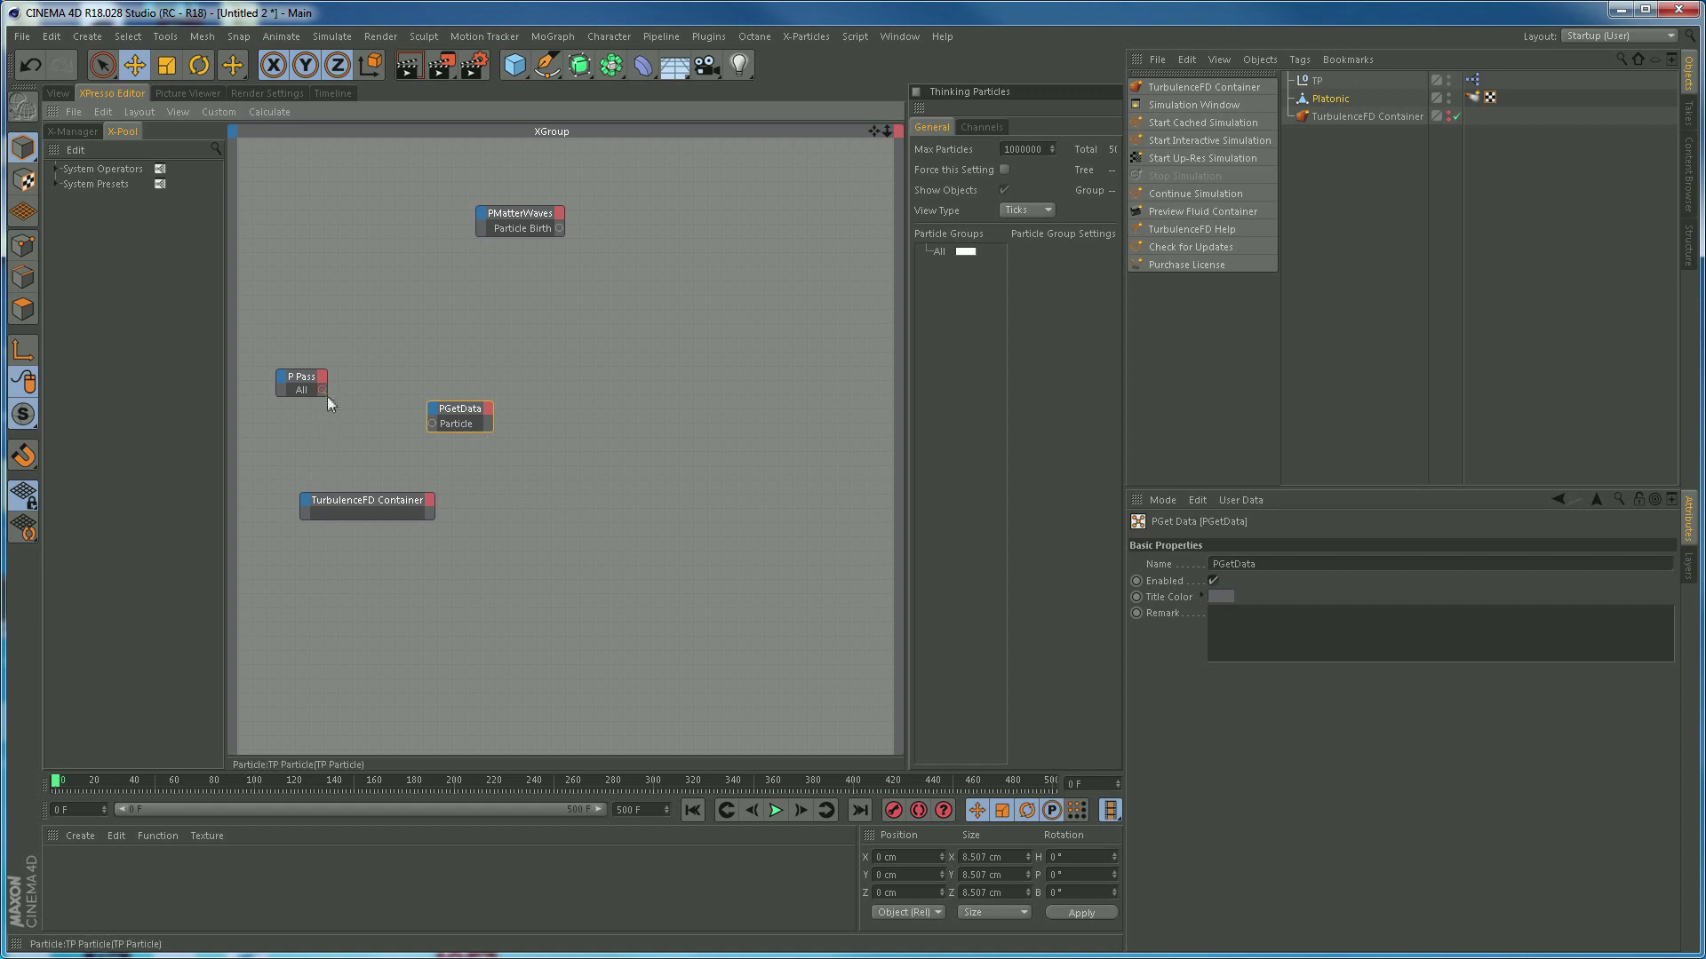
Connect the P Pass All output to PGetData's Particle input and give PGetData a Position output
left_click_drag(430, 423, 432, 424)
left_click(489, 408)
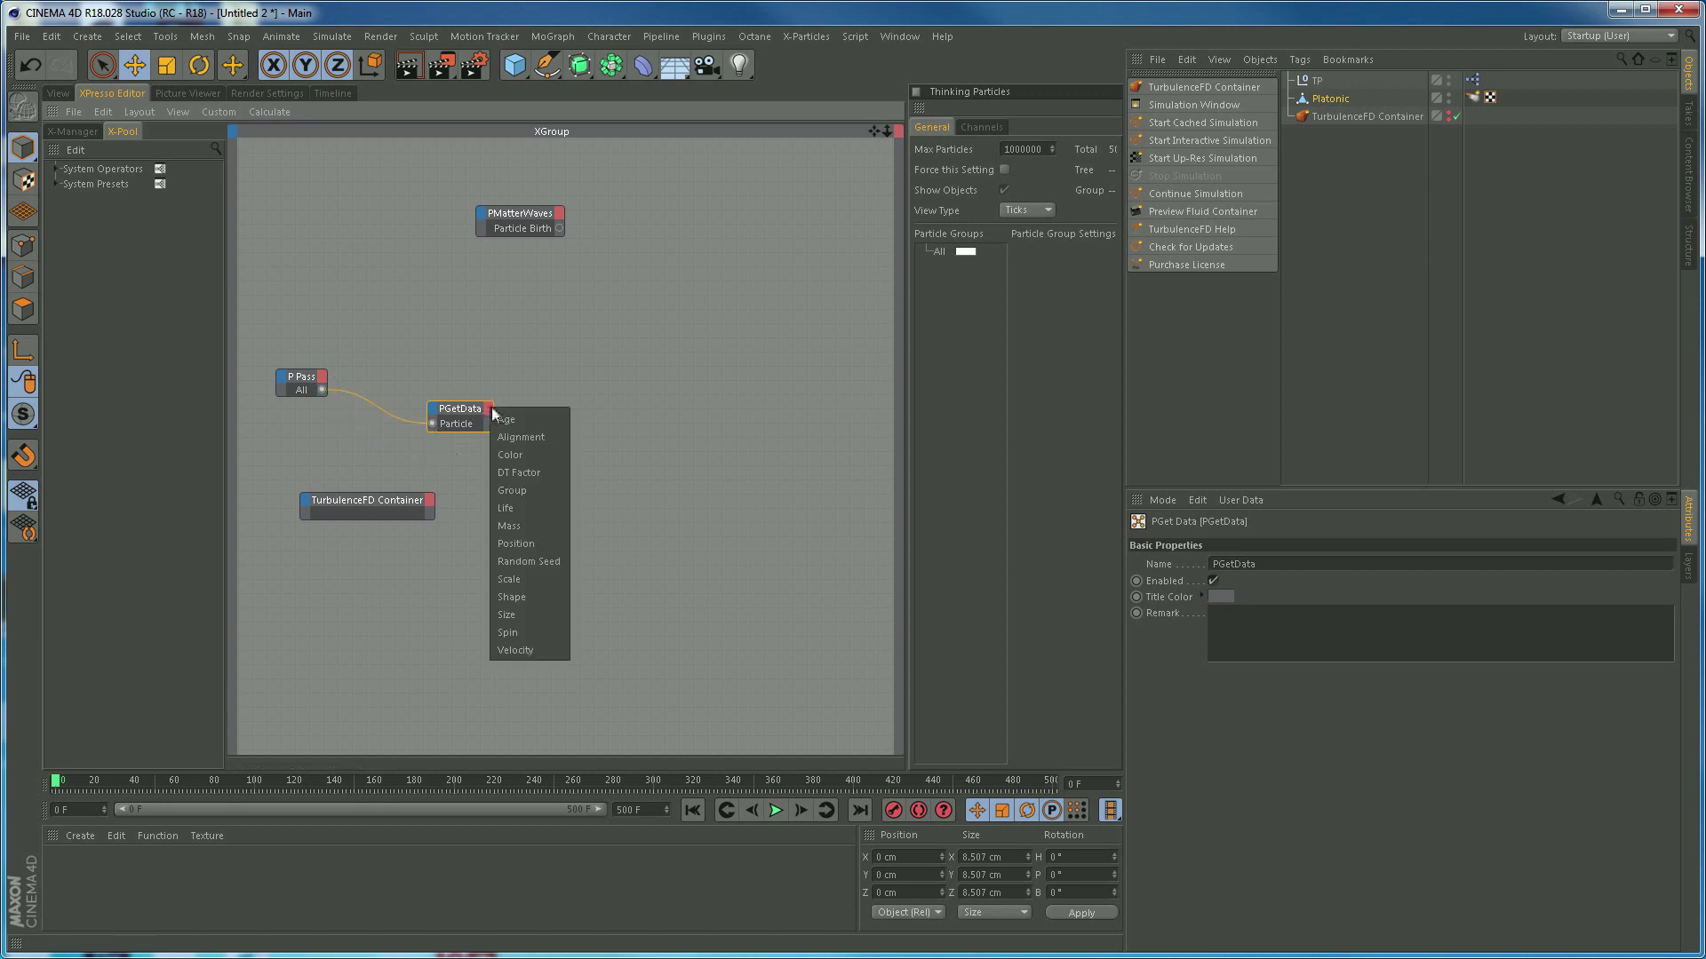
left_click(526, 542)
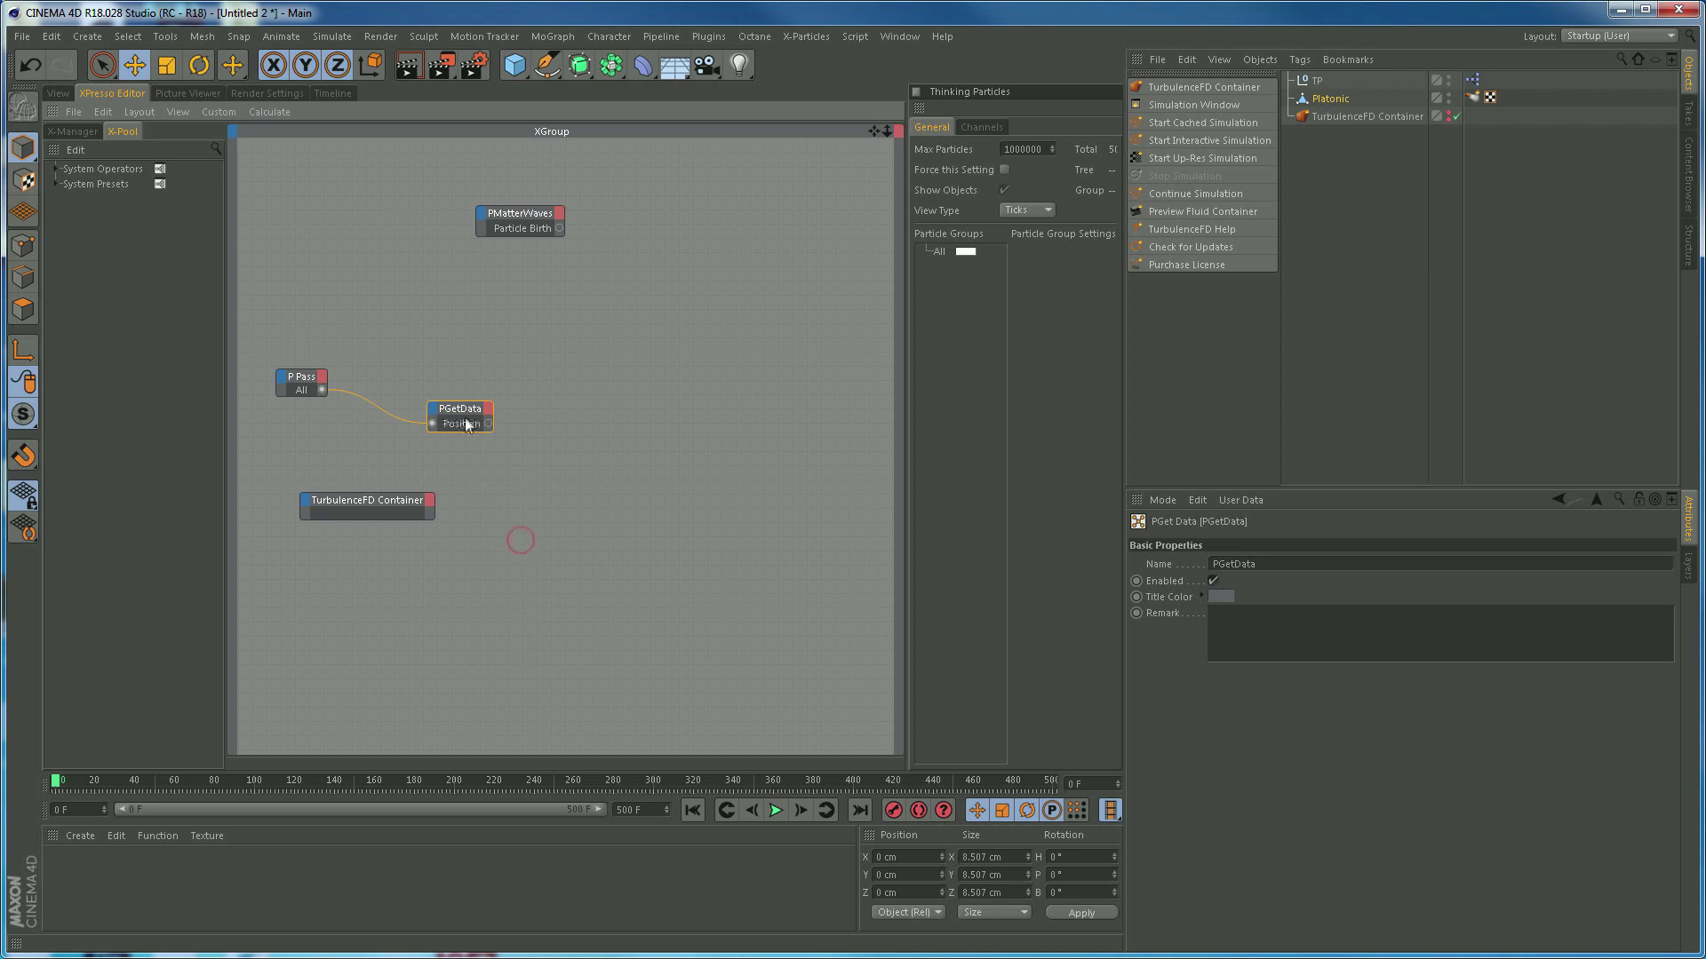
left_click_drag(462, 407, 431, 401)
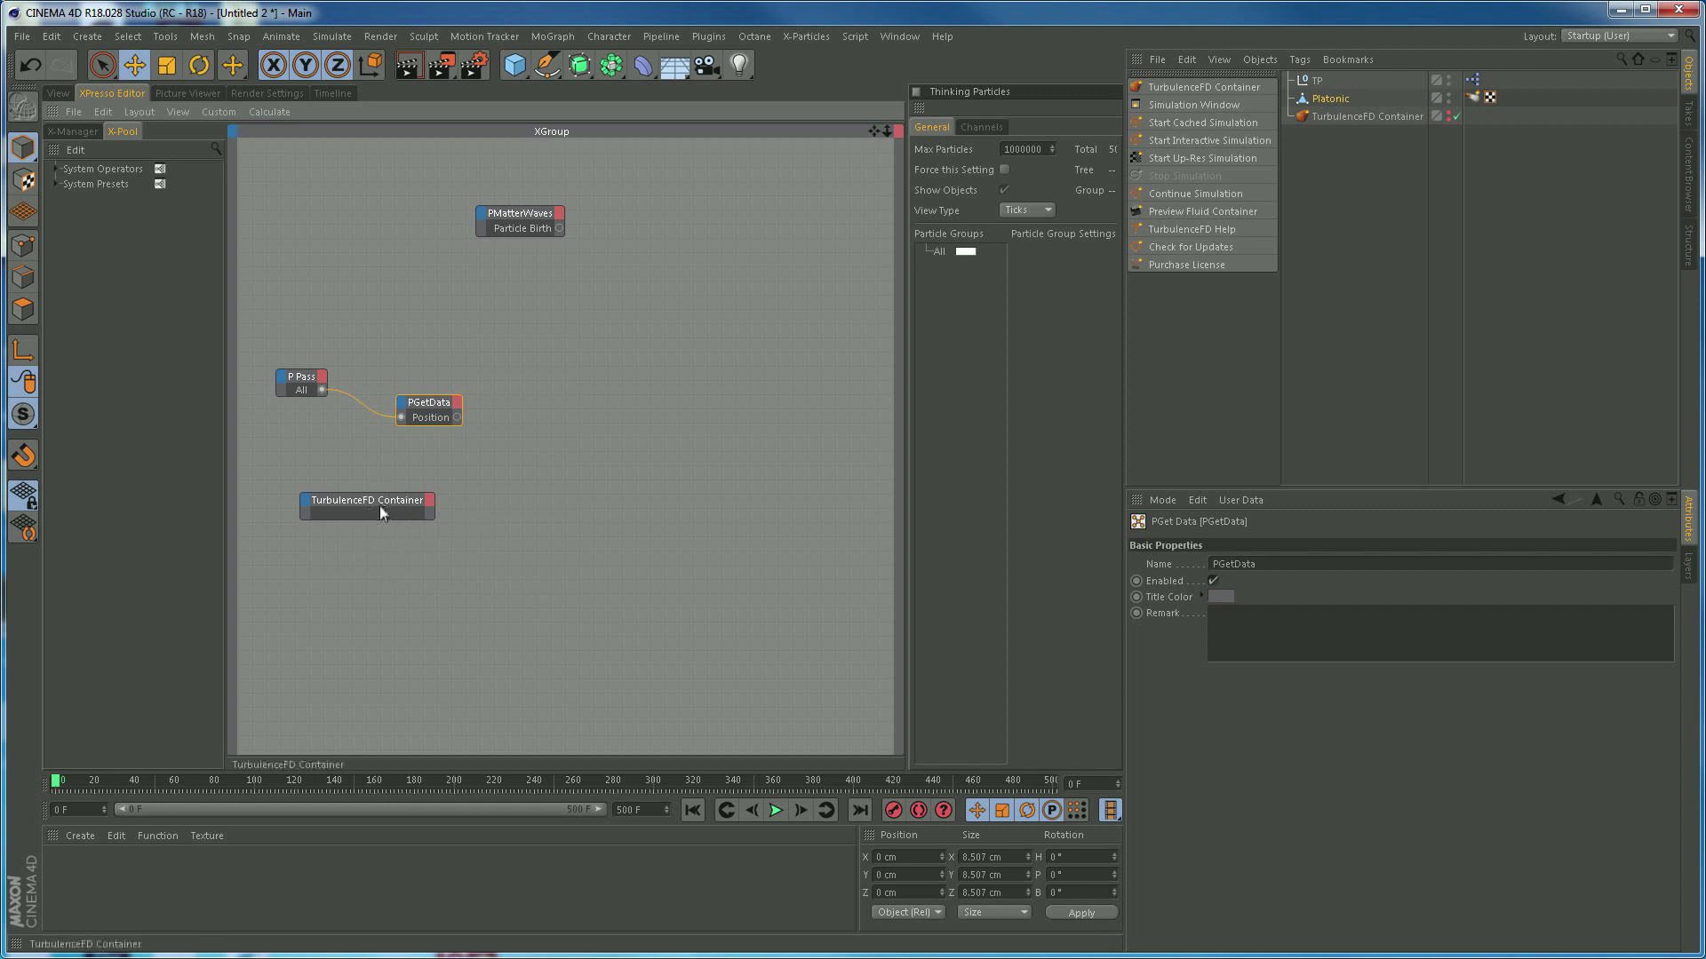
Add a TurbulenceFD GetFluidData XPresso node beside the TurbulenceFD Container node
right_click(501, 507)
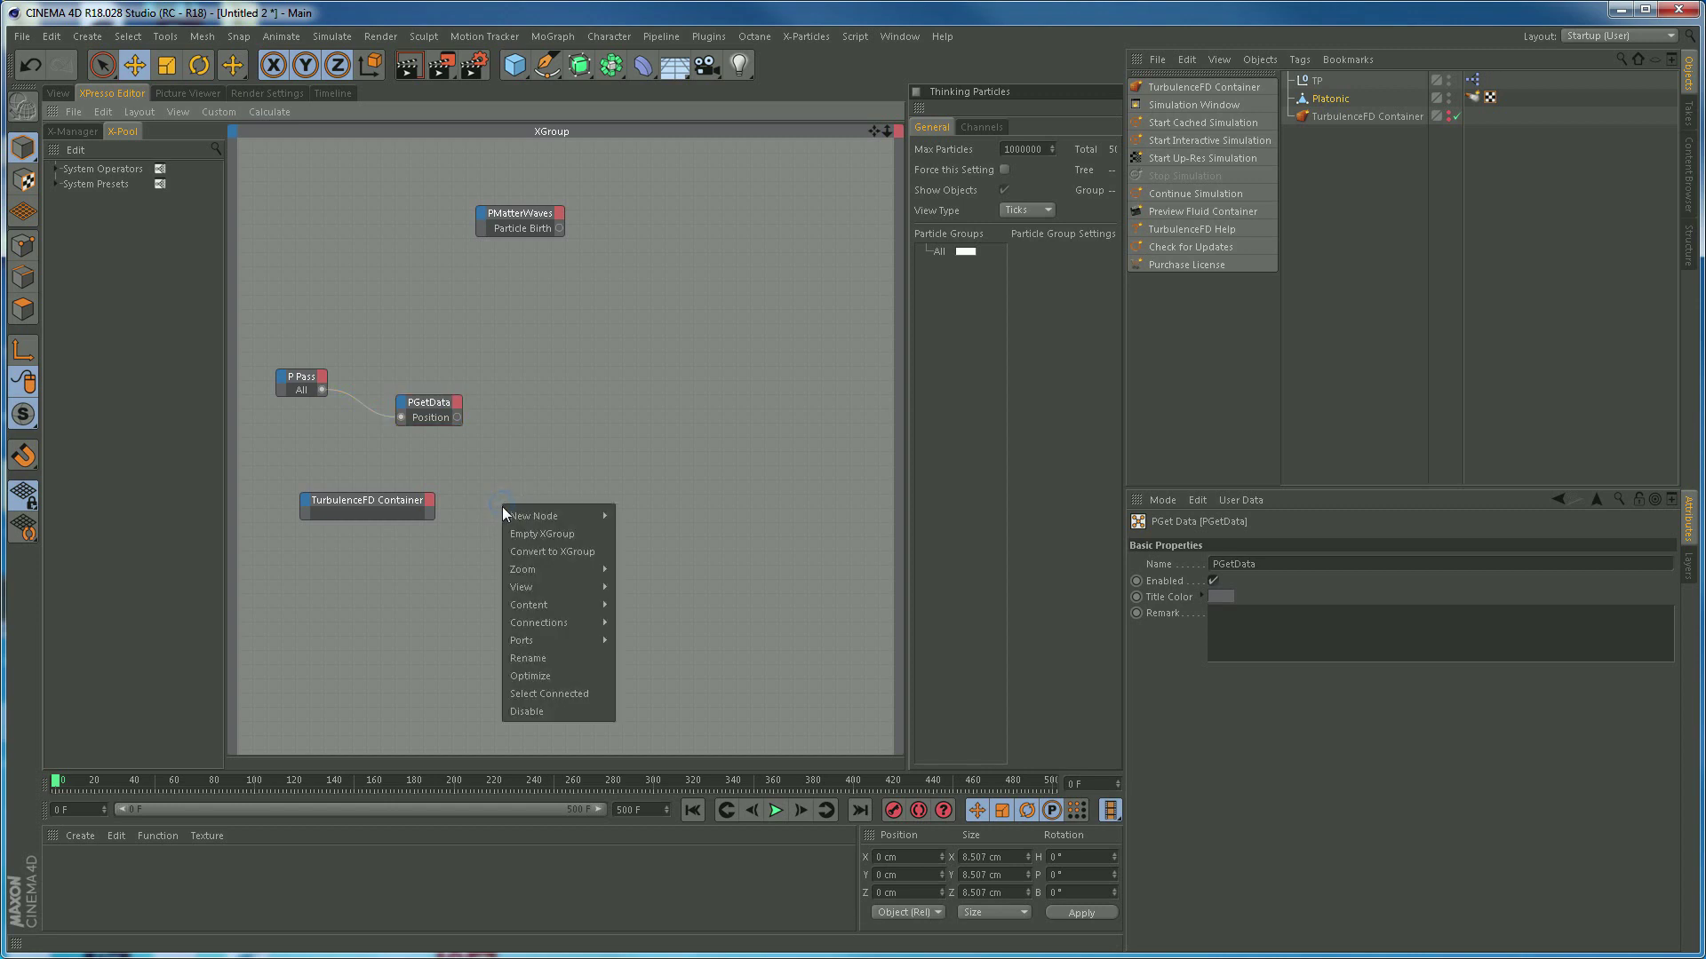
mouse_move(527, 519)
mouse_move(677, 578)
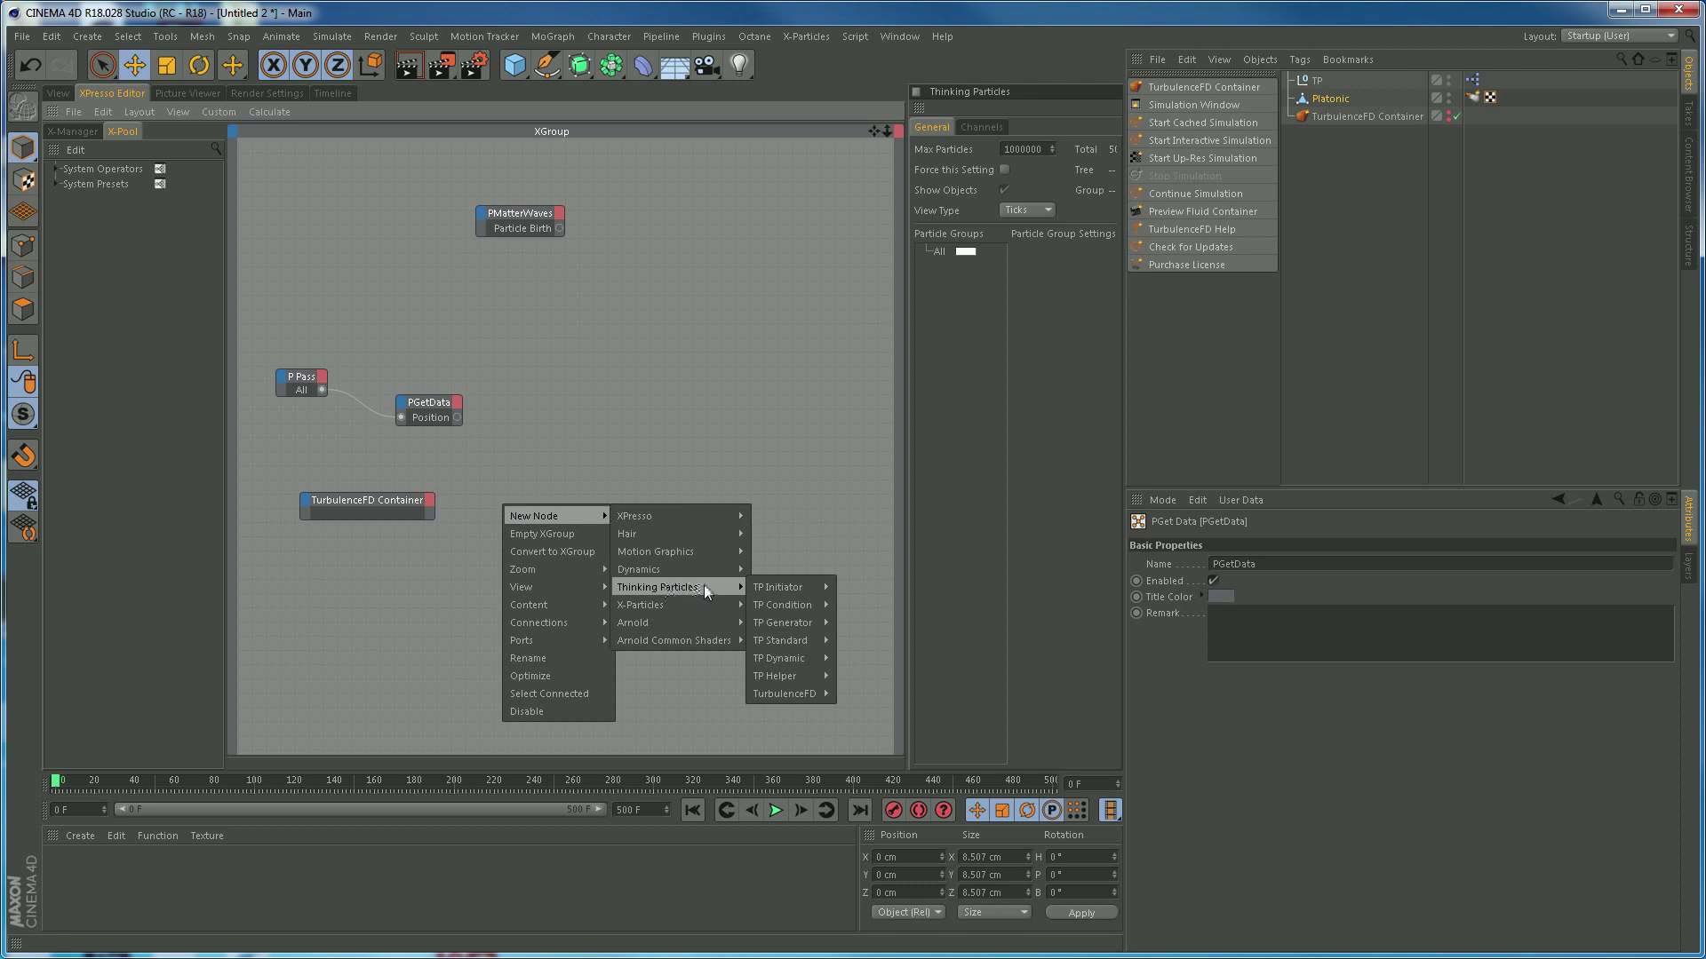
mouse_move(802, 697)
mouse_move(785, 595)
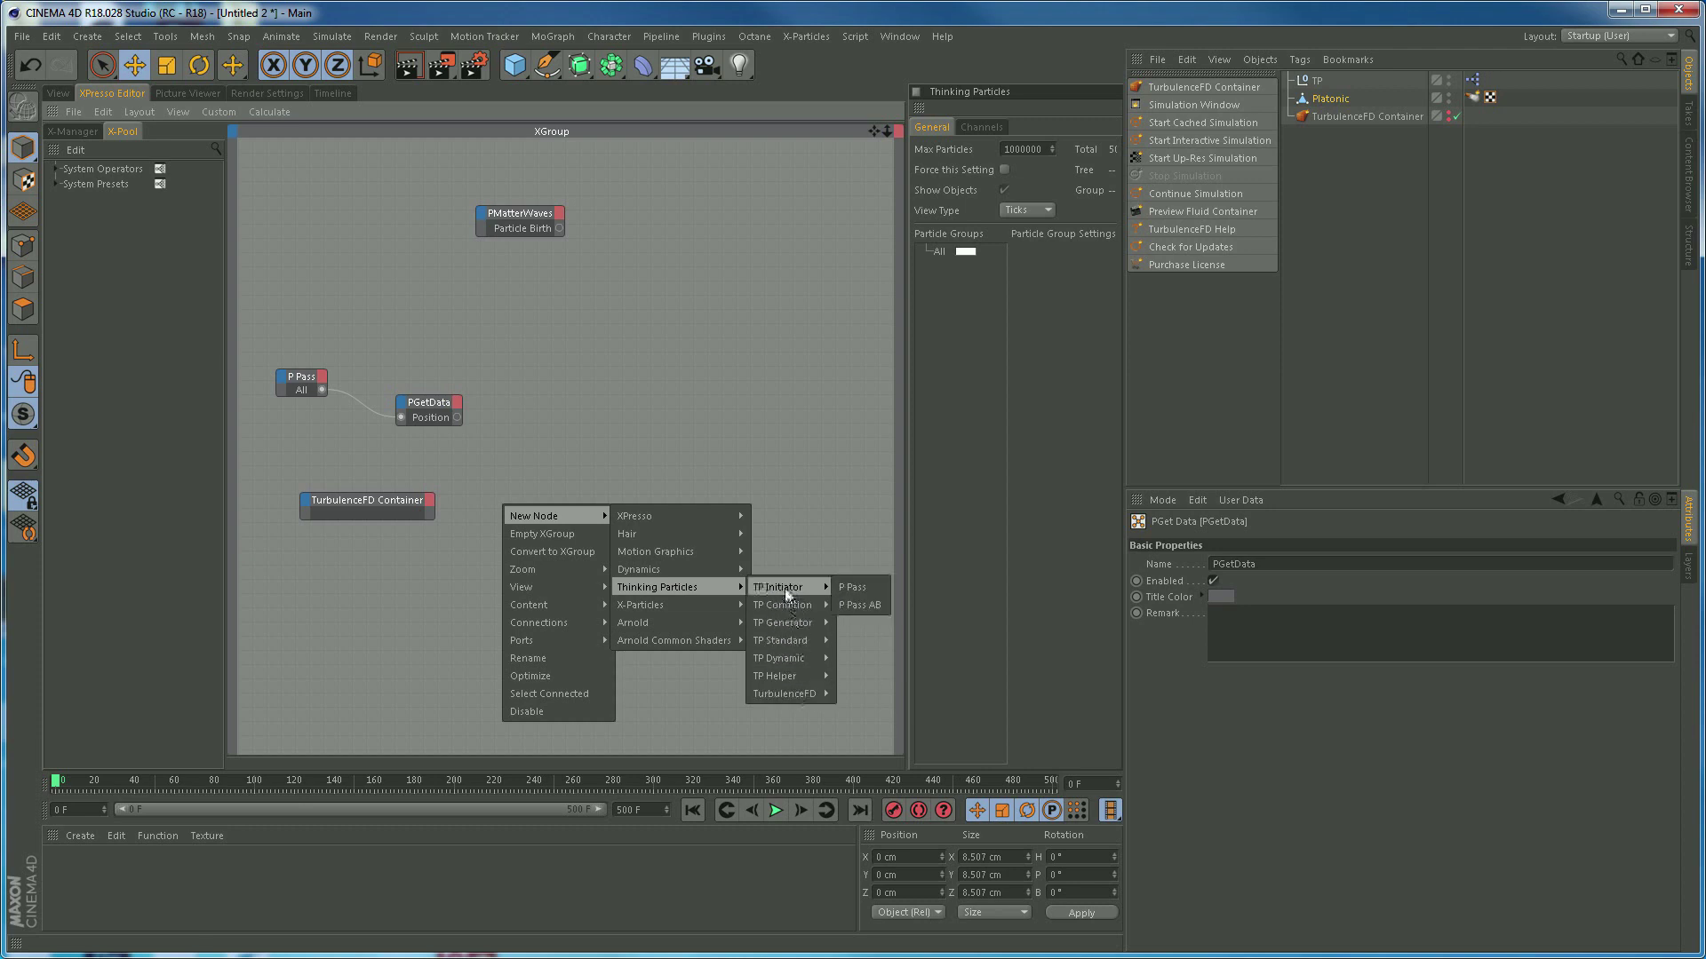
mouse_move(656, 572)
mouse_move(660, 526)
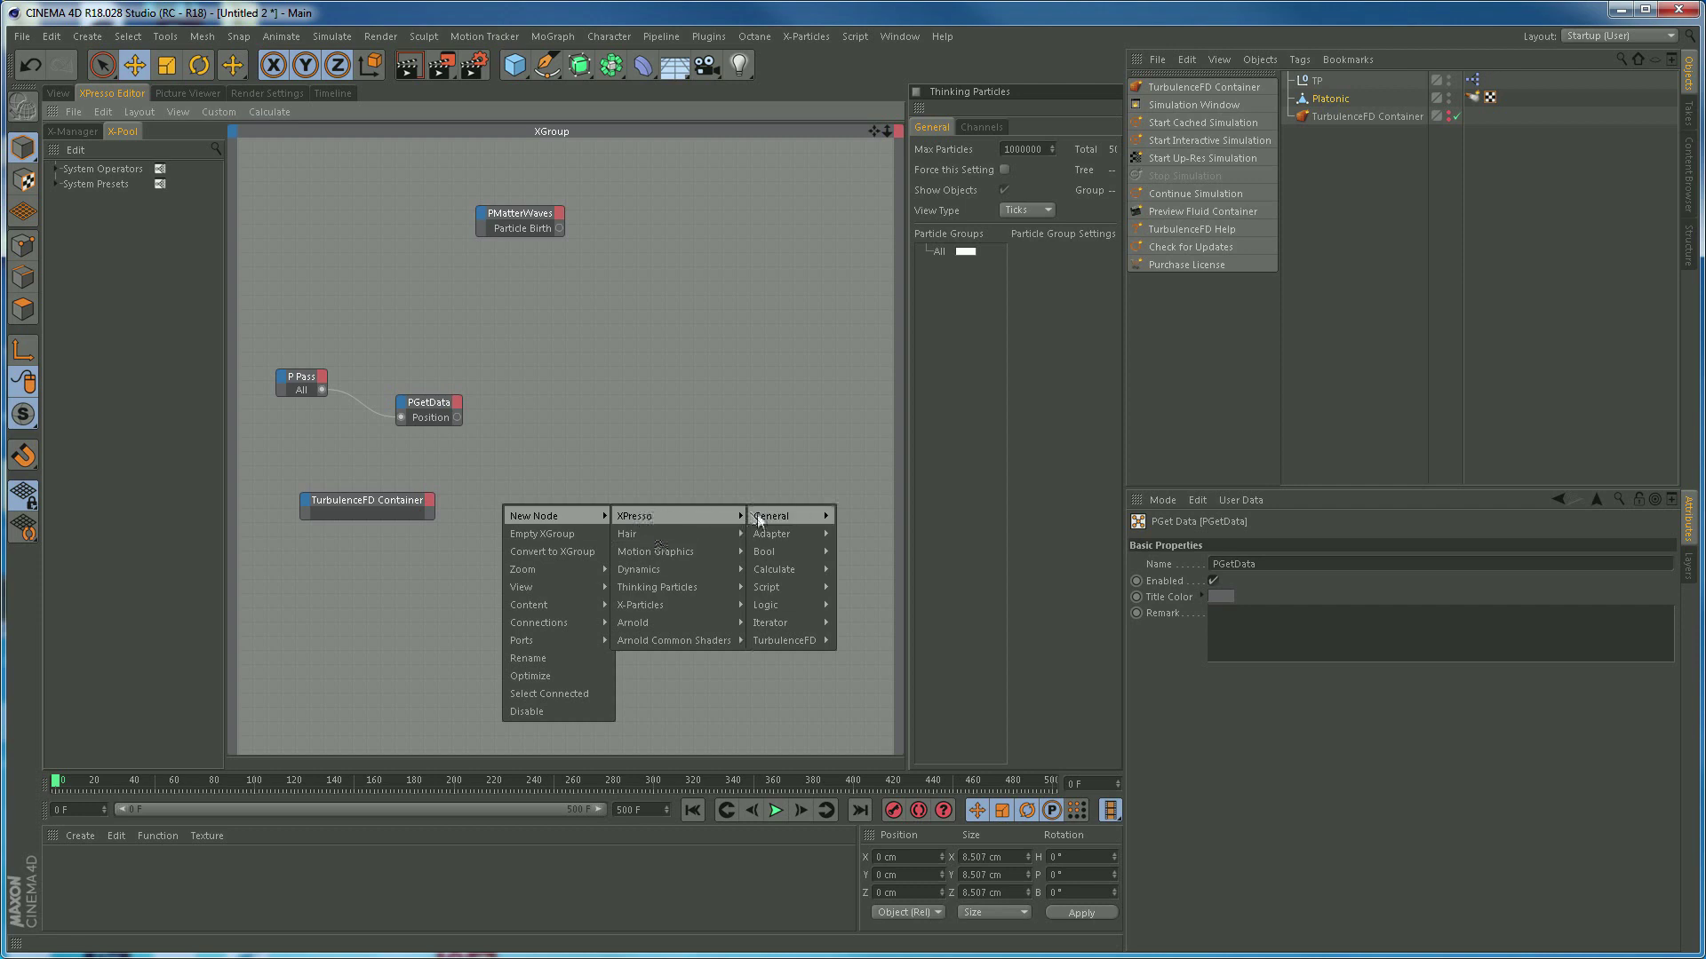
mouse_move(785, 641)
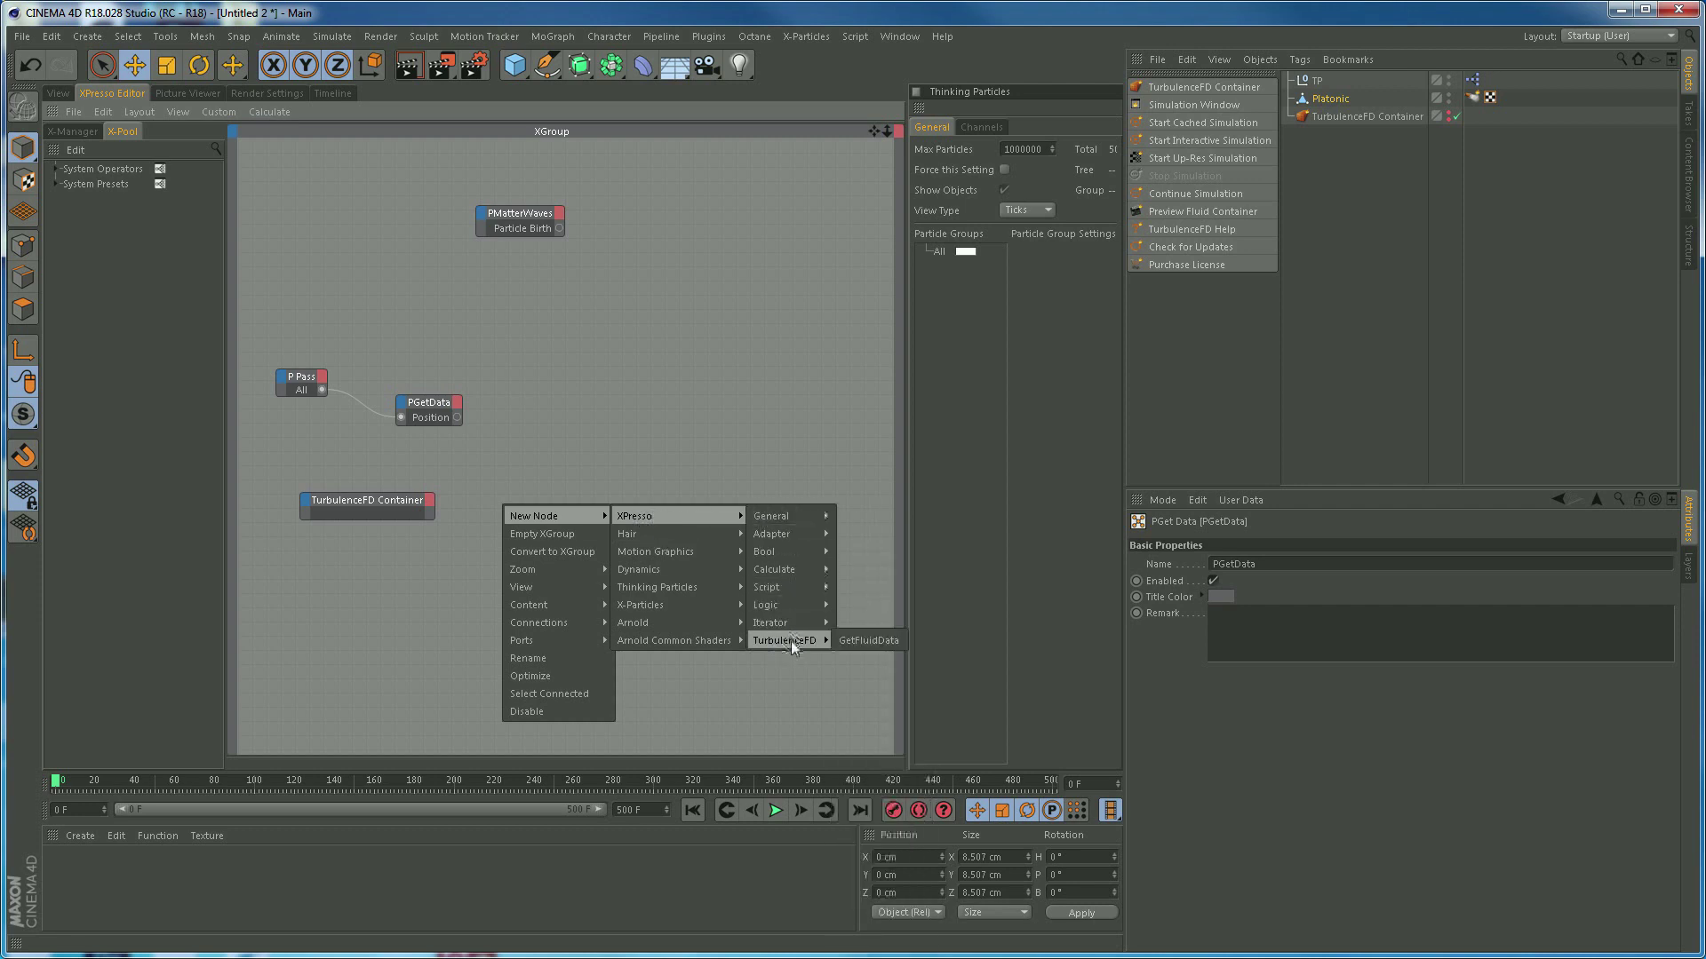
left_click(874, 639)
left_click_drag(498, 504, 546, 520)
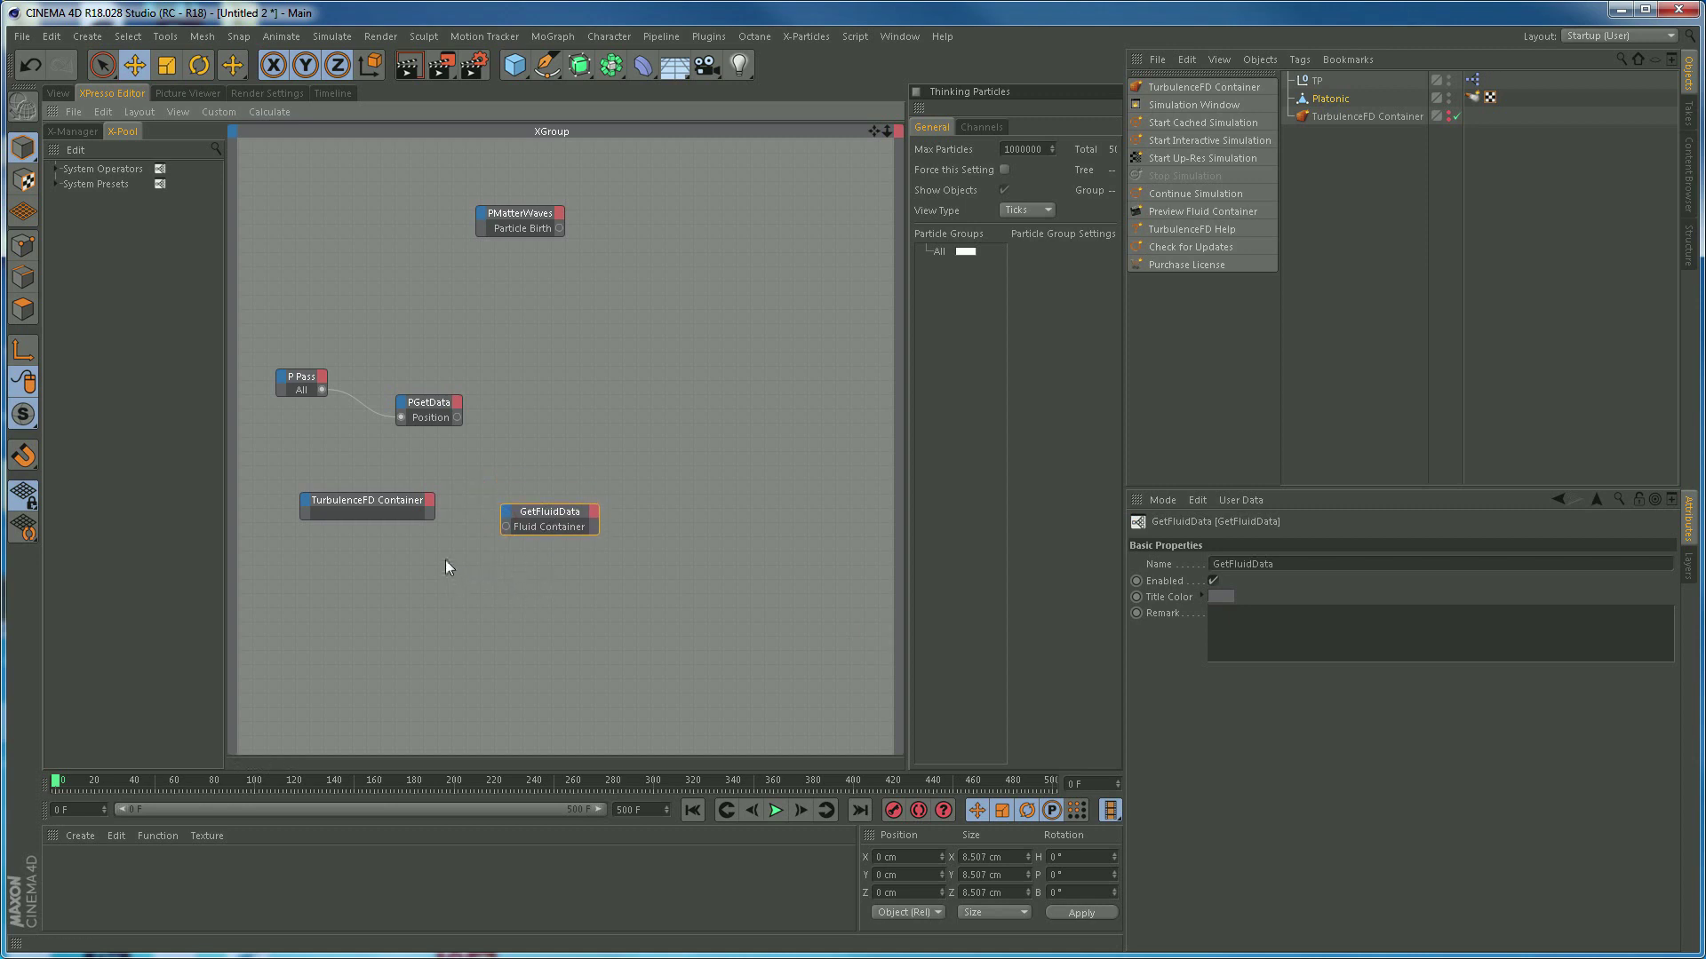
Add an Object output to the TurbulenceFD Container node and connect it to GetFluidData's Fluid Container input
left_click(429, 500)
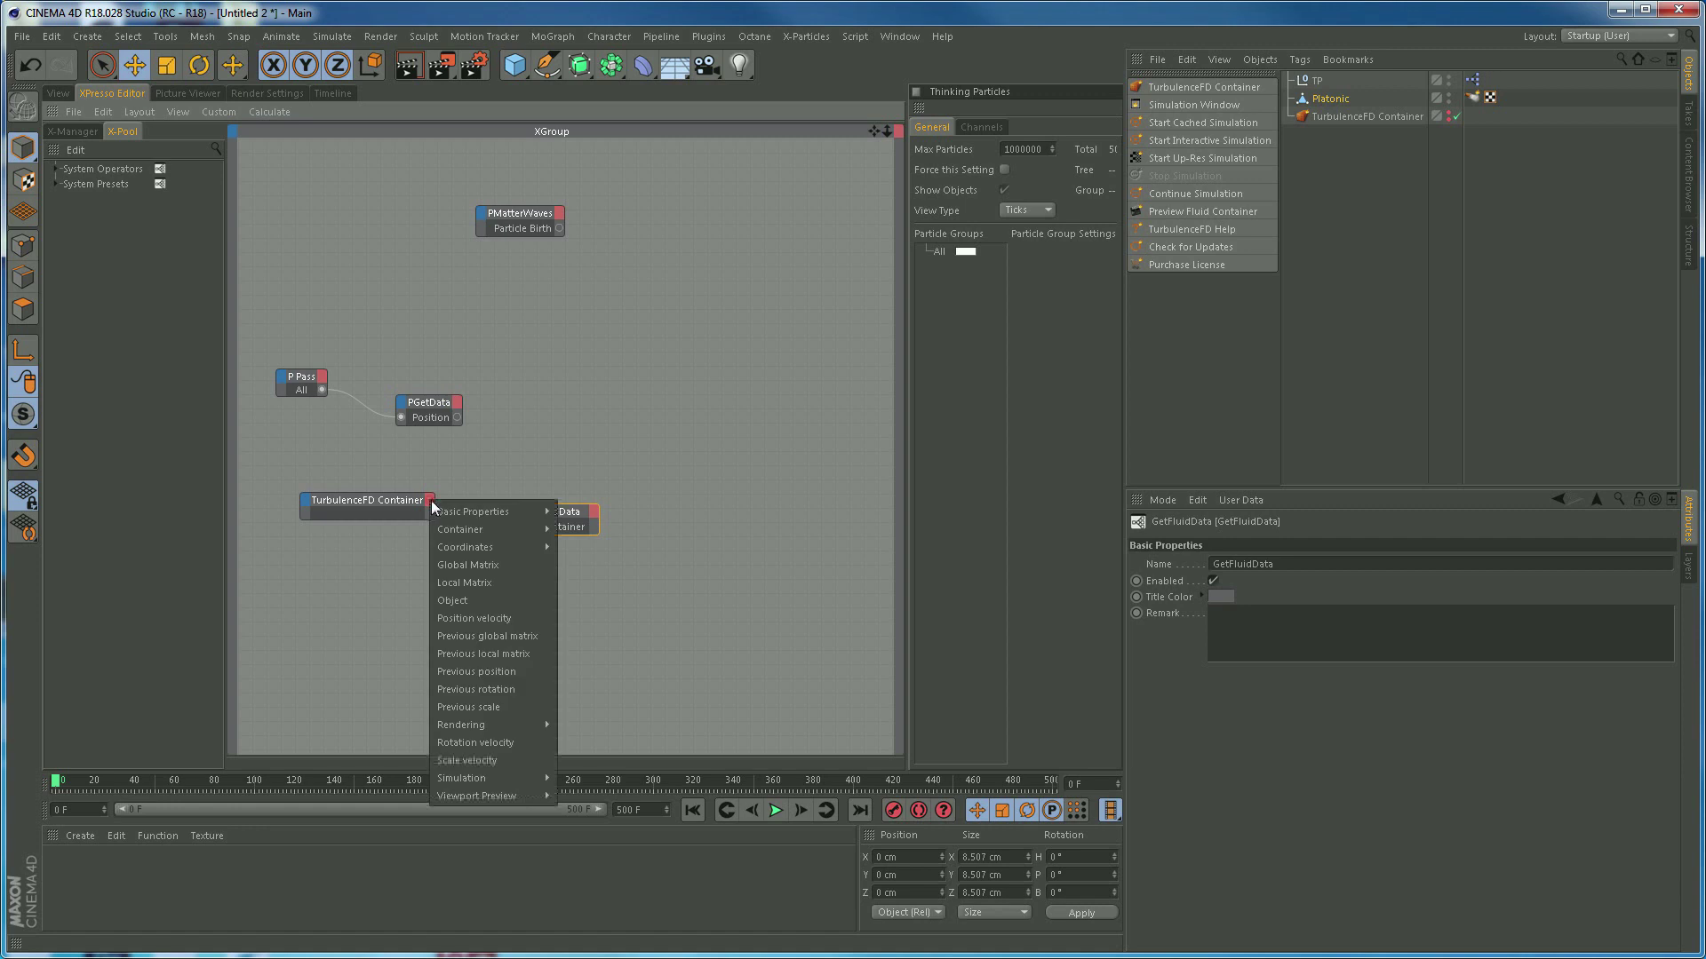
left_click(453, 601)
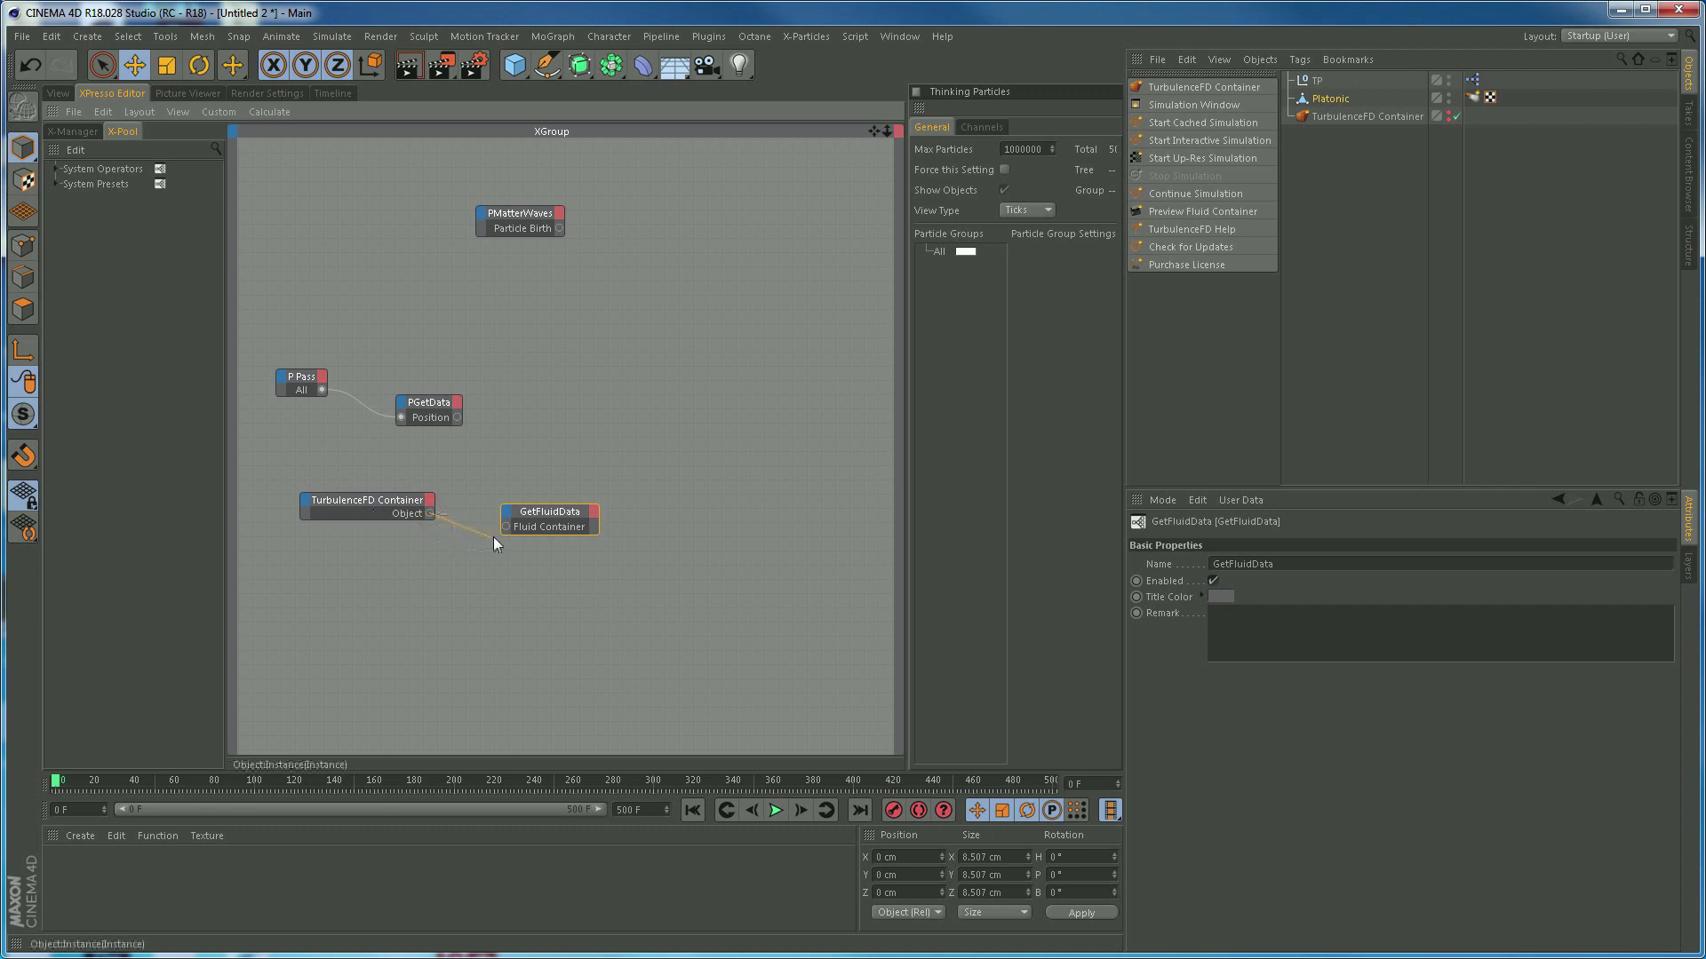
left_click_drag(506, 526, 506, 527)
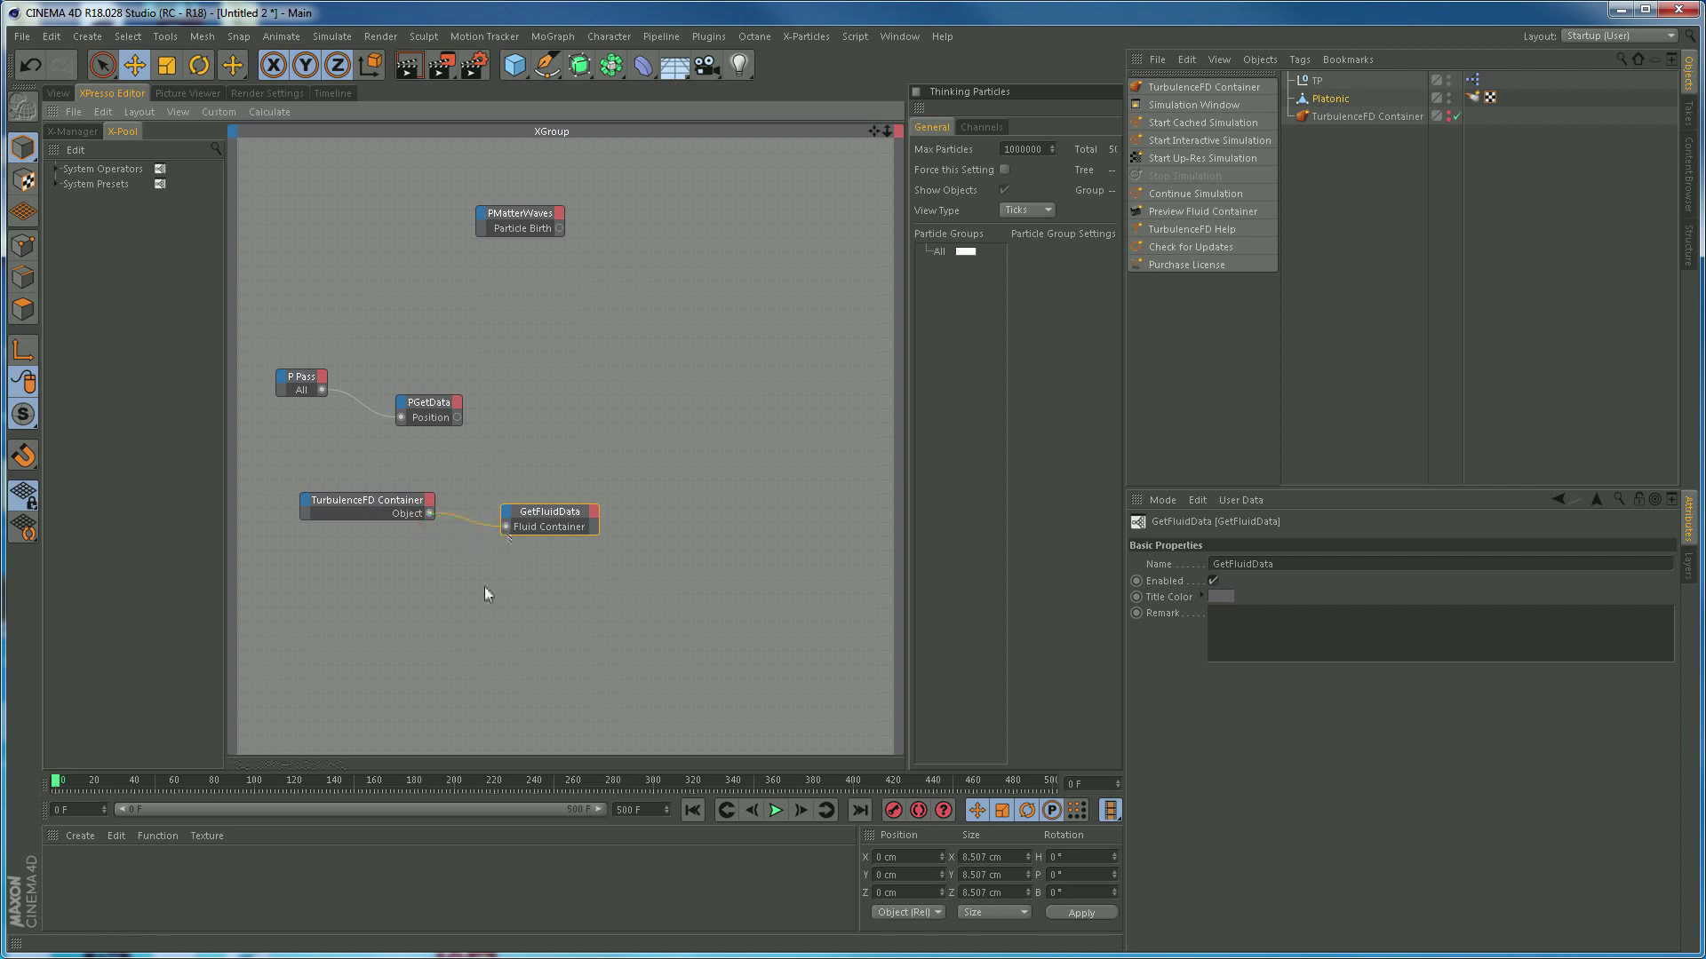
Add a Position input to GetFluidData, fit the node to its ports, and feed it from PGetData's Position output
left_click(506, 512)
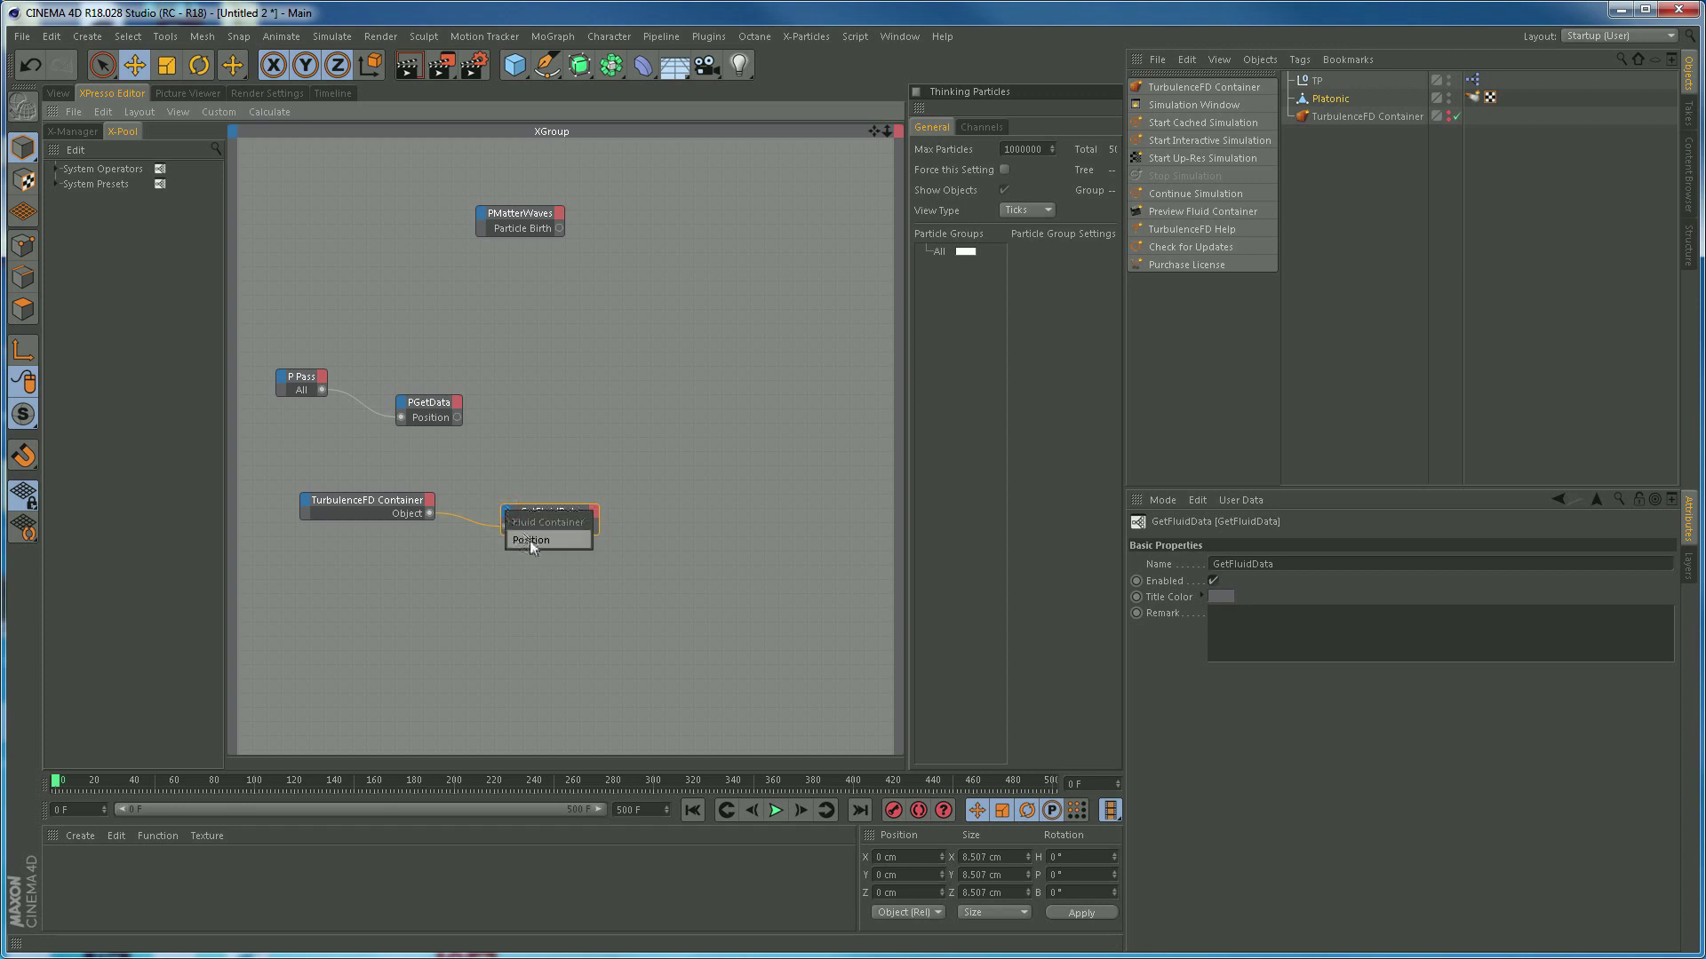
left_click(529, 540)
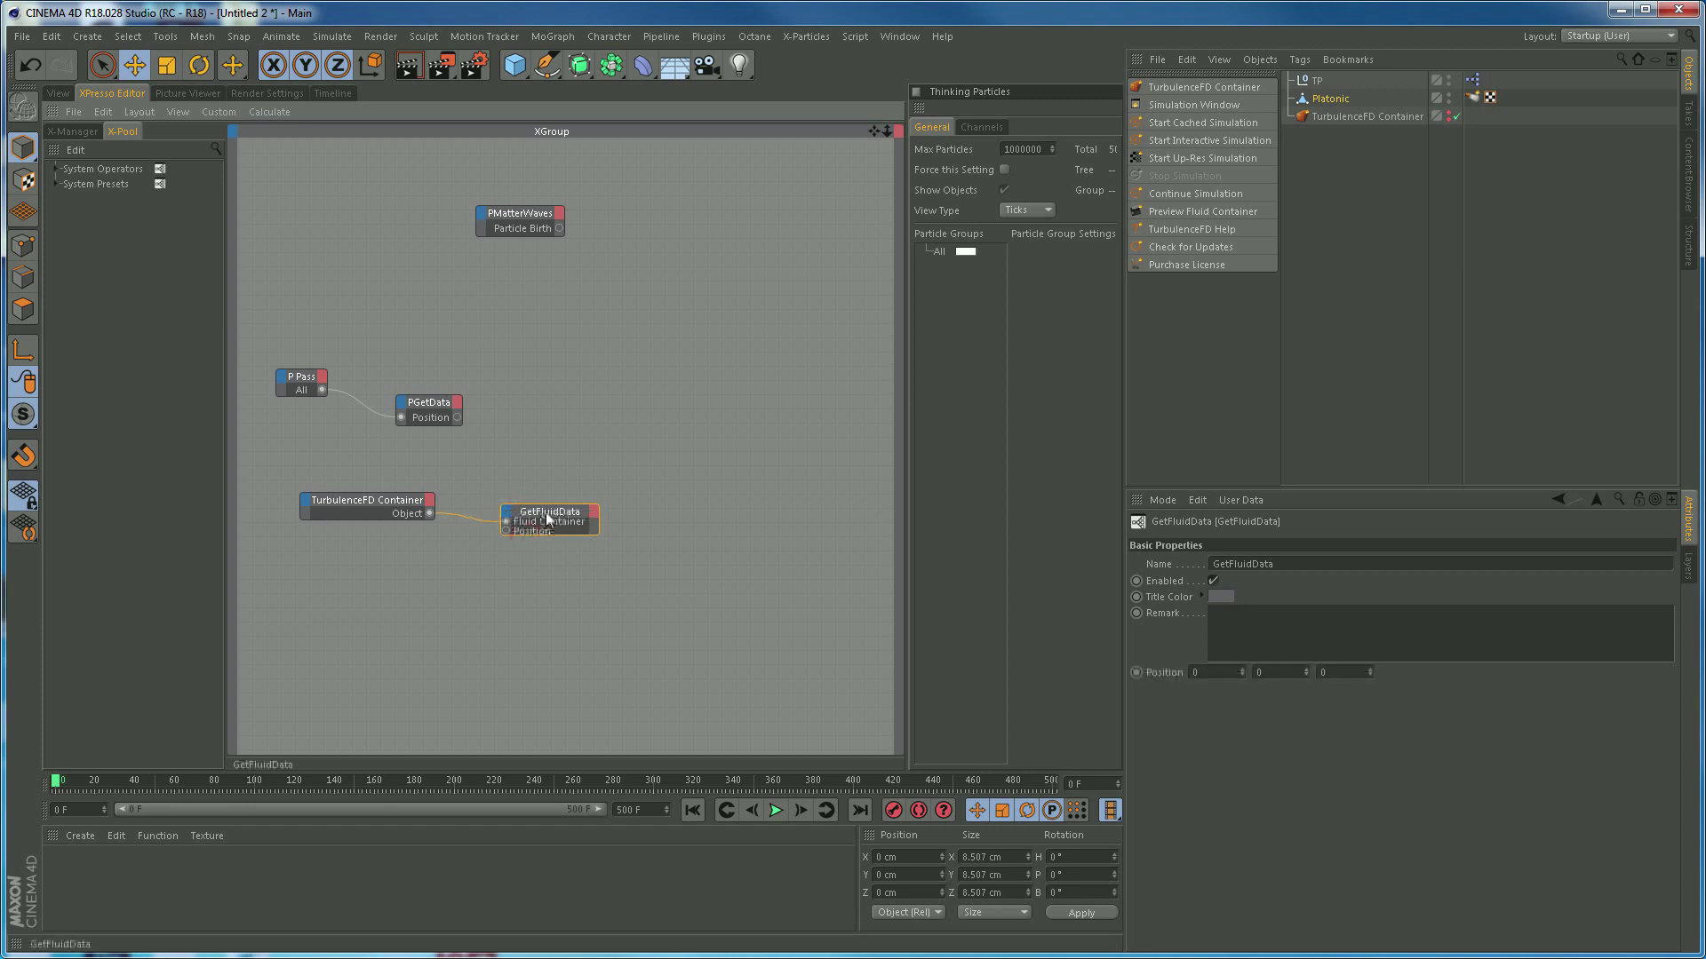
double_click(544, 514)
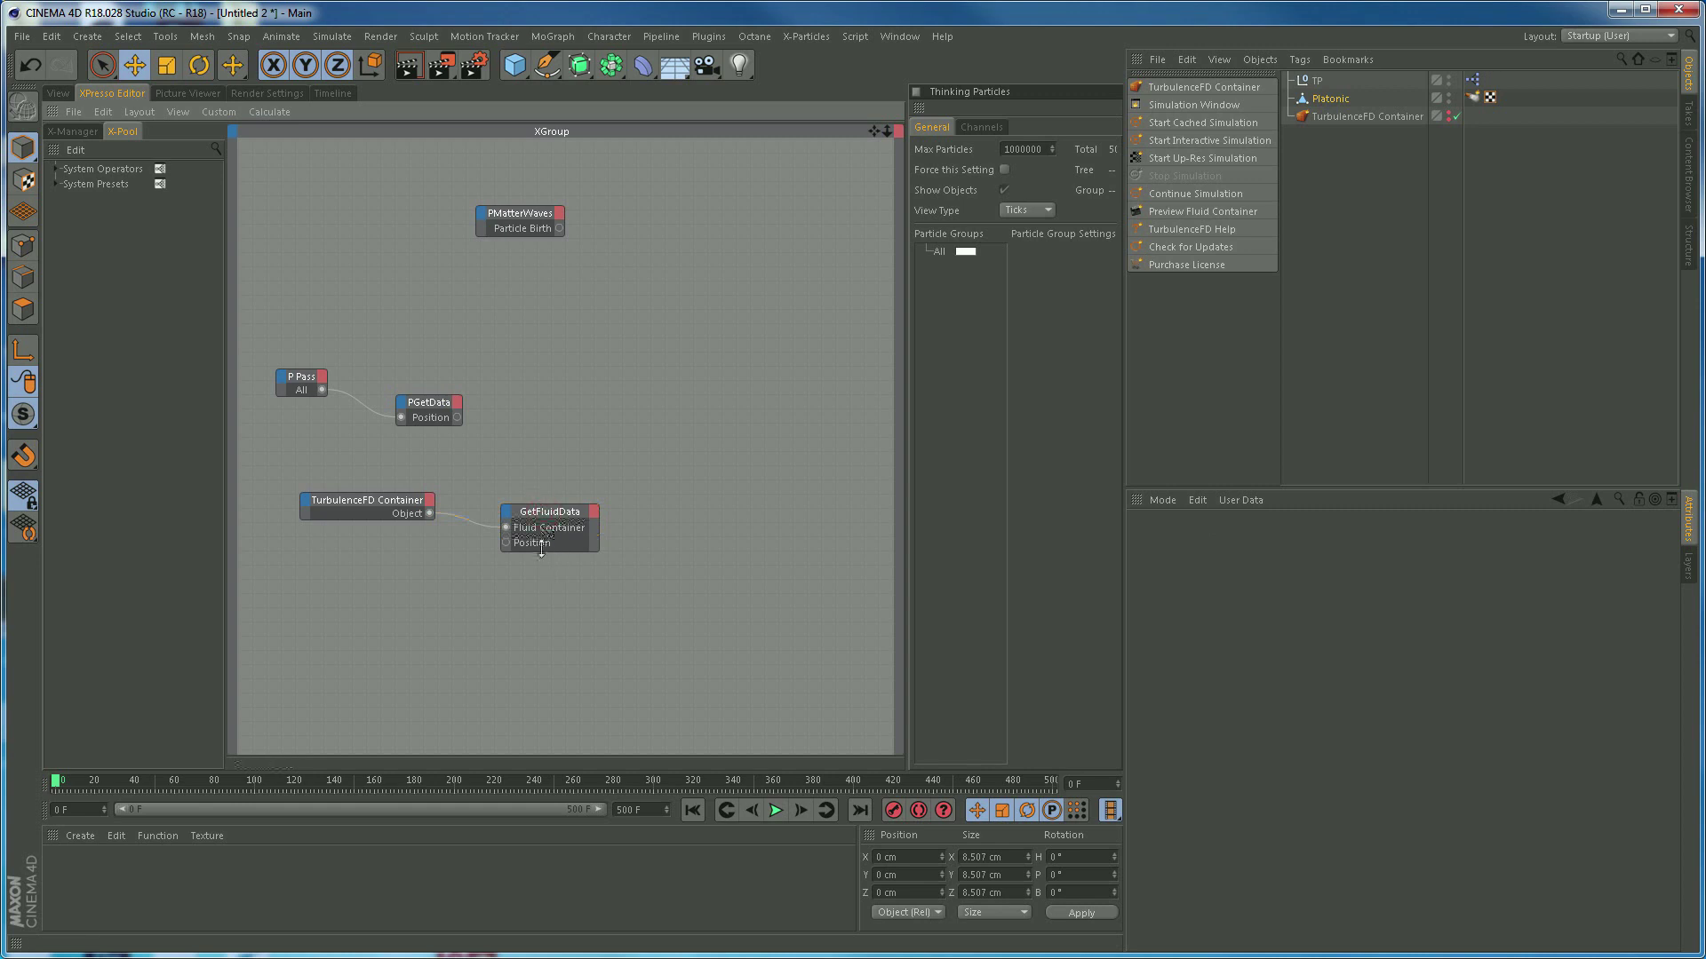
left_click_drag(530, 527, 530, 544)
left_click_drag(457, 418, 510, 496)
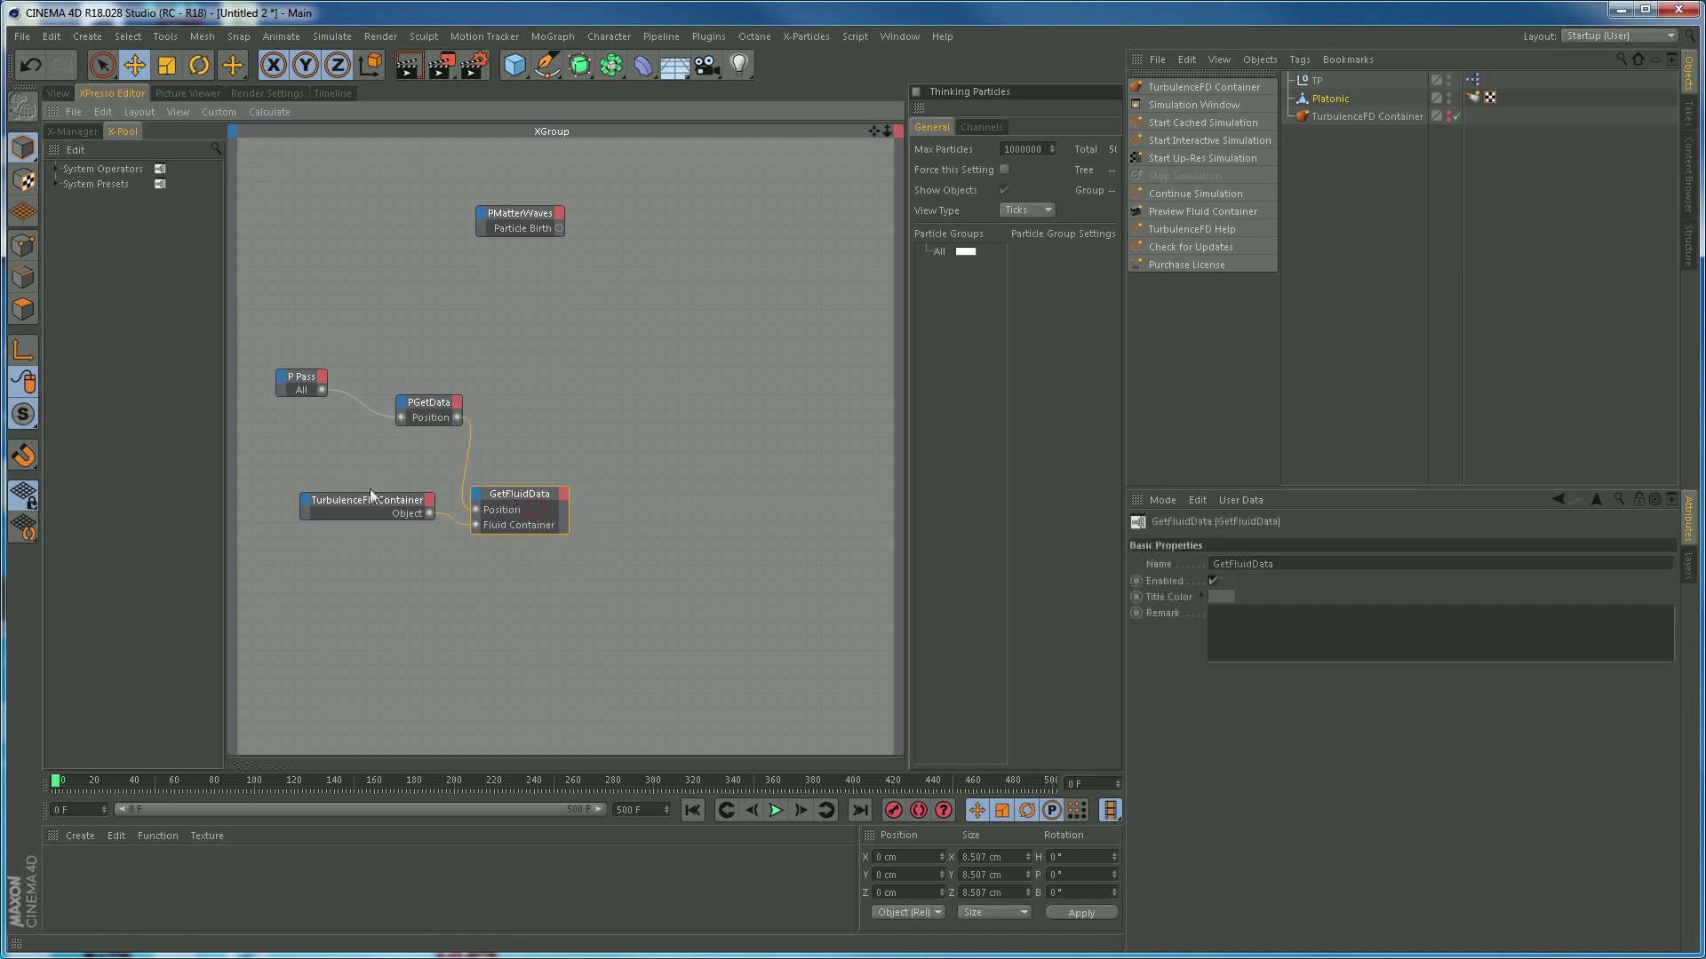
Rearrange the TurbulenceFD Container, PGetData and GetFluidData nodes so their connections run clearly
left_click_drag(371, 495, 336, 500)
left_click_drag(430, 409, 380, 443)
left_click_drag(520, 494, 515, 483)
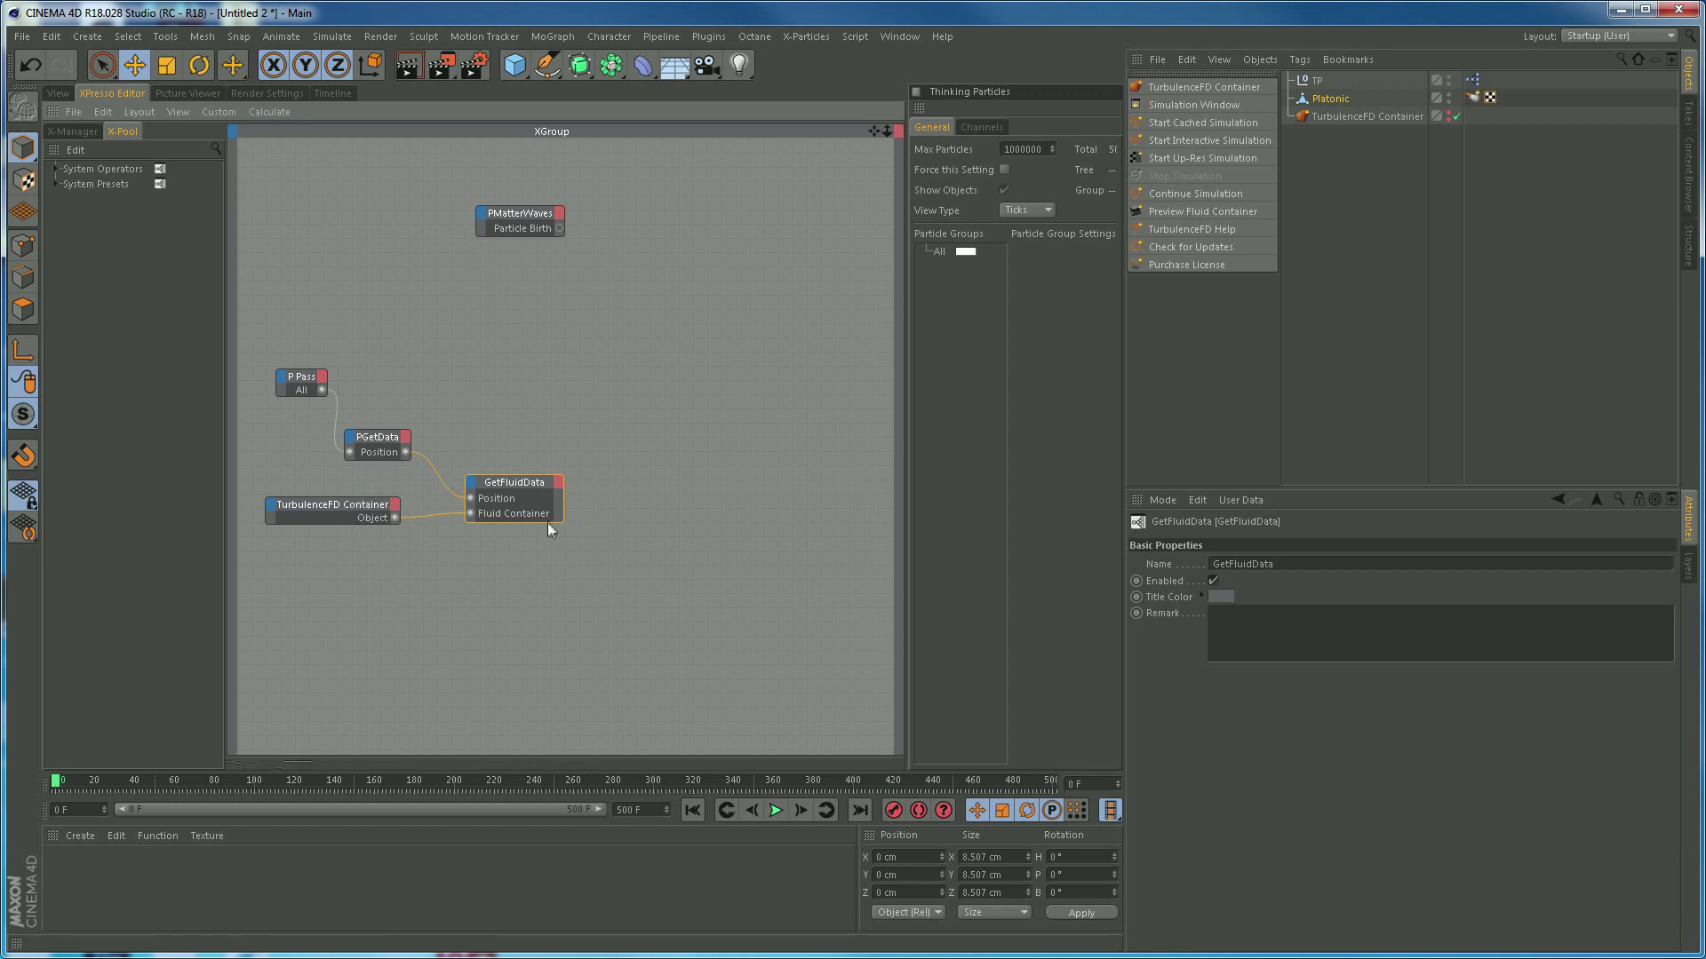
Add a Velocity output to GetFluidData and move the node slightly lower
left_click(559, 483)
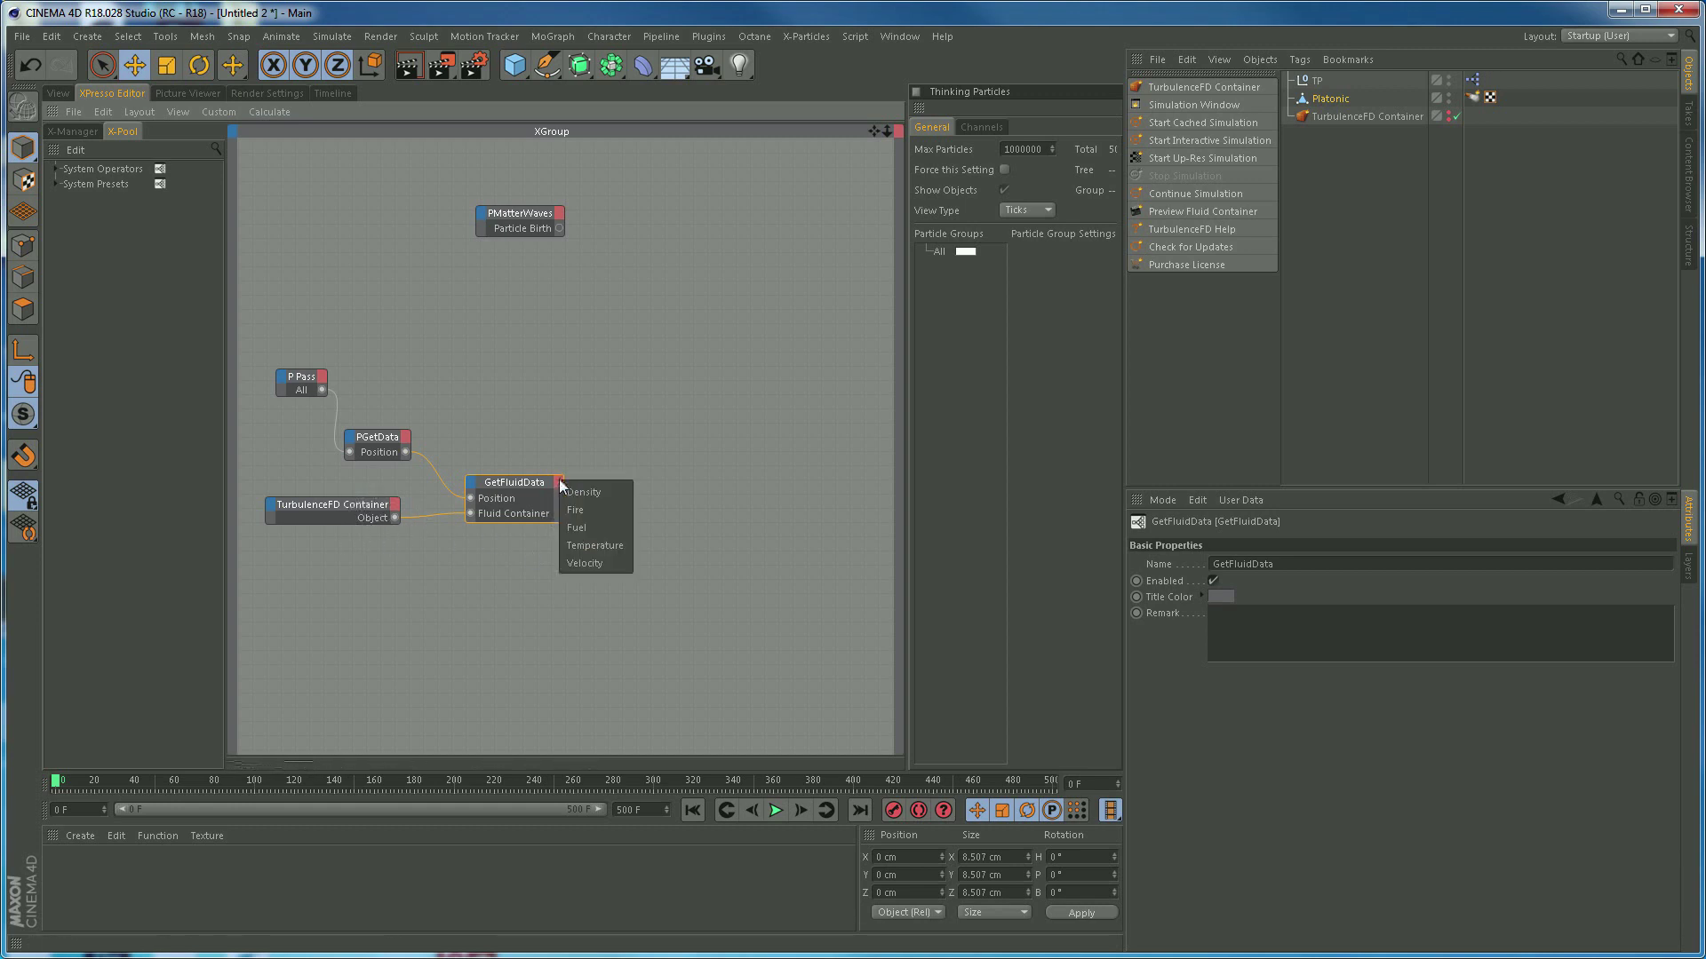
left_click(585, 562)
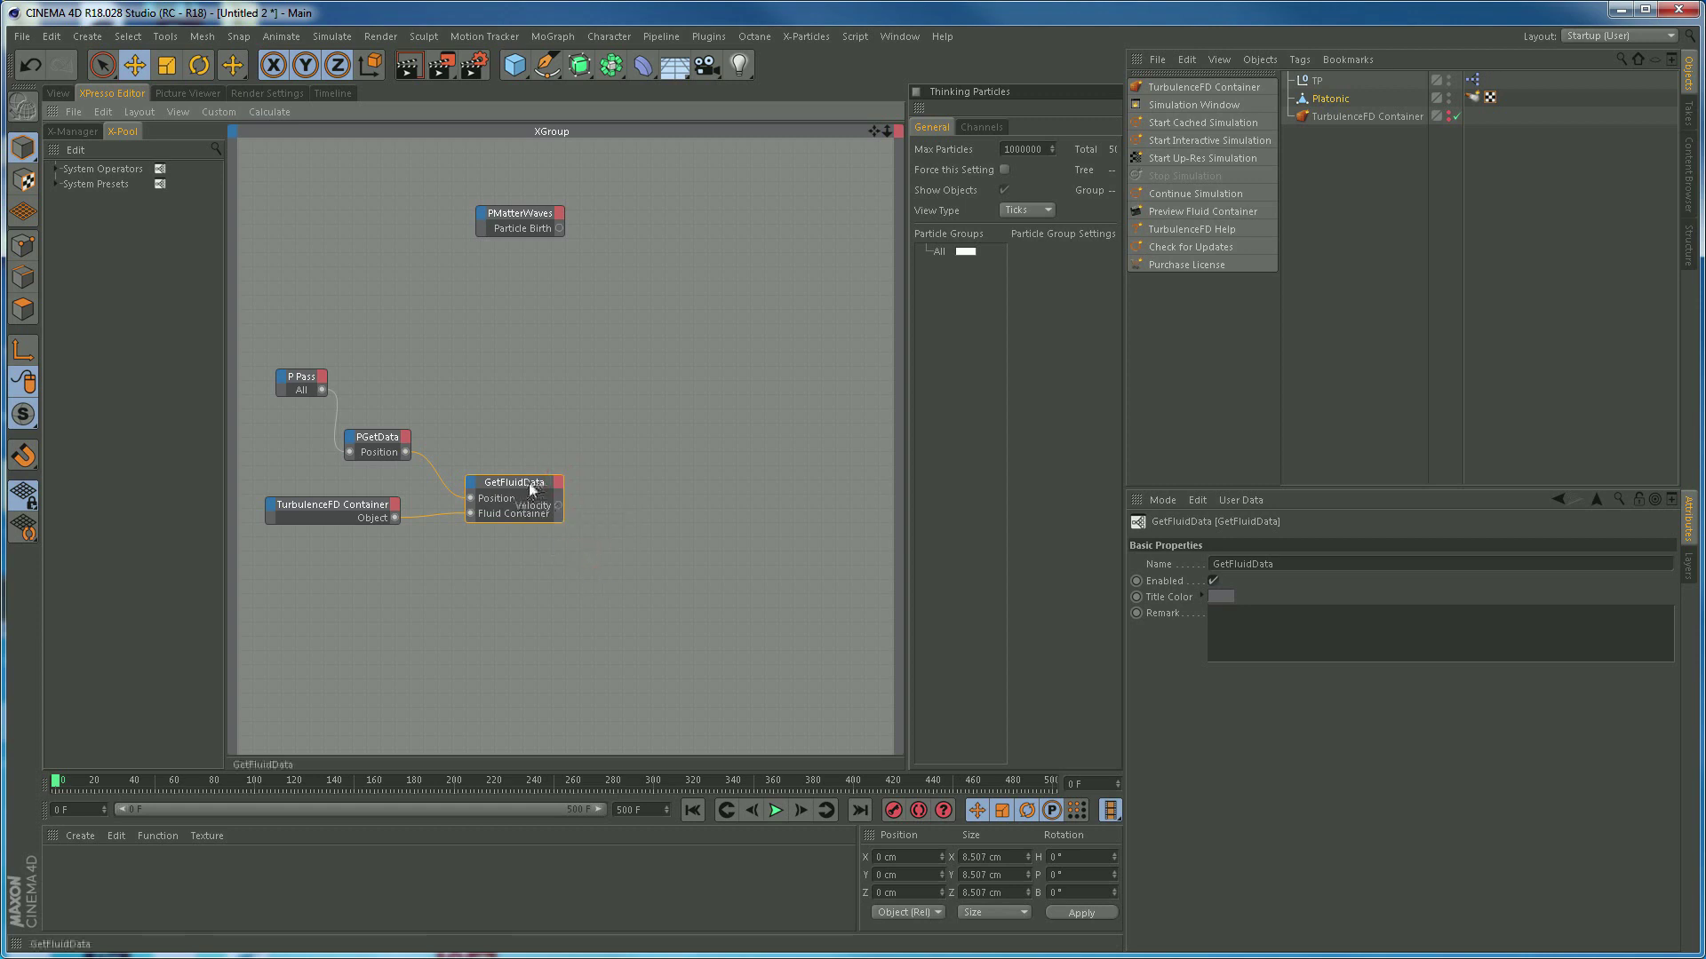
left_click_drag(515, 480, 511, 515)
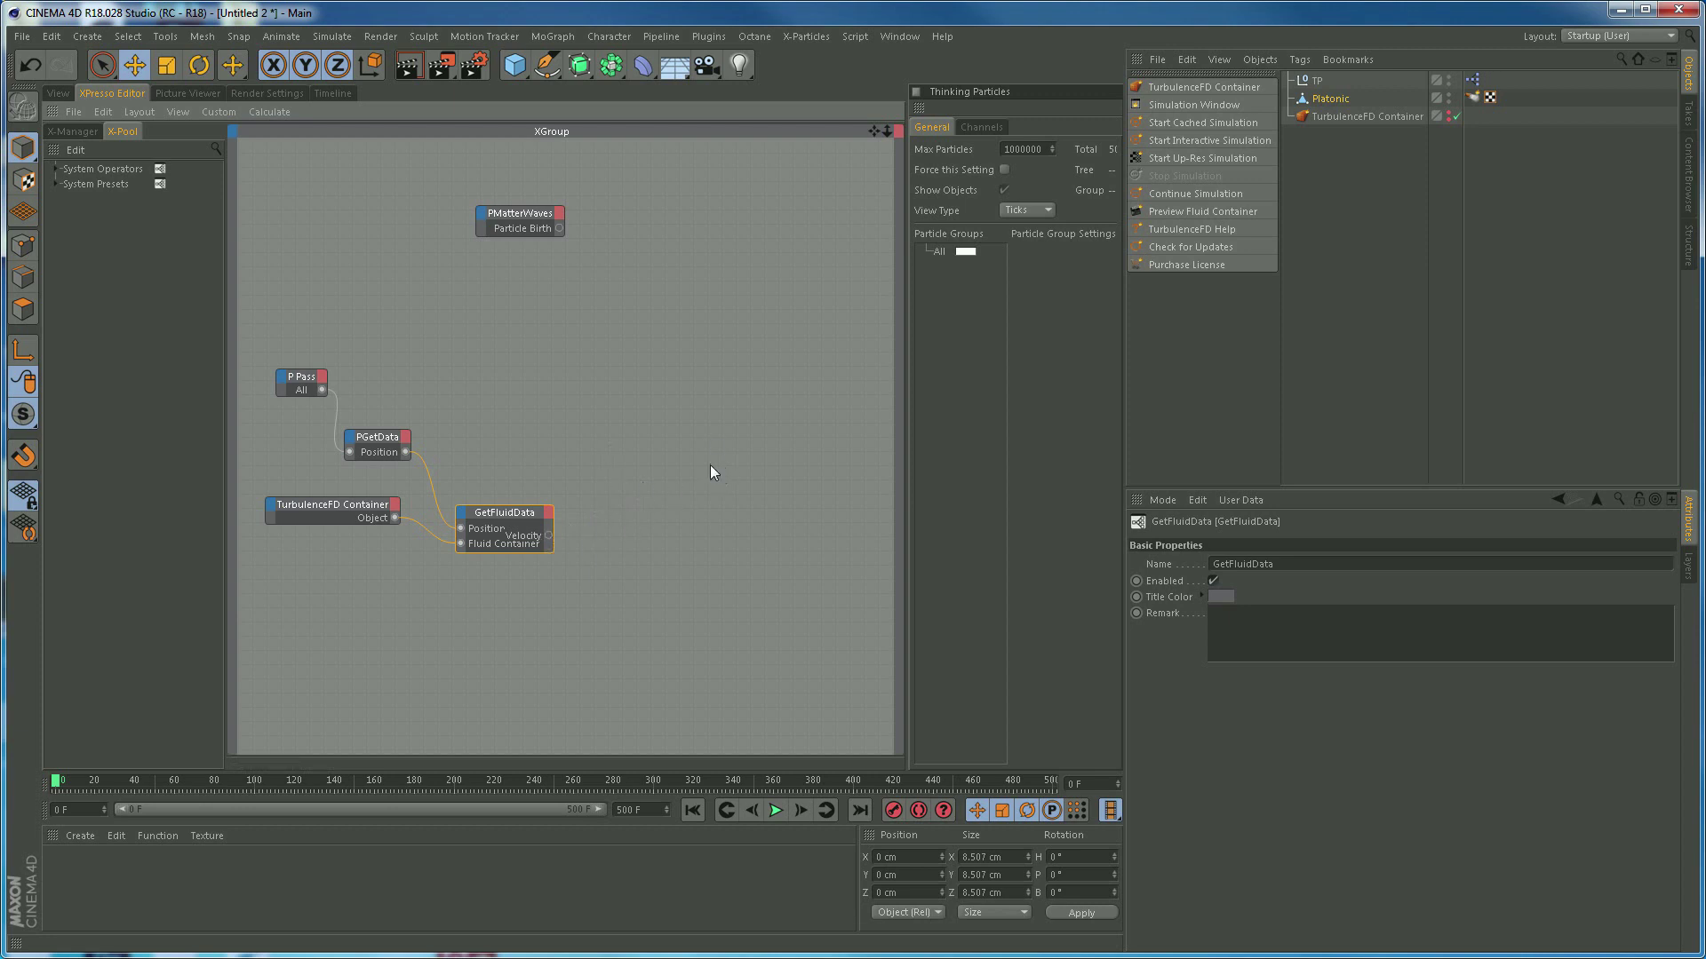
Add a Thinking Particles PSetData node and place it level with P Pass, above and beyond GetFluidData
right_click(586, 448)
mouse_move(611, 457)
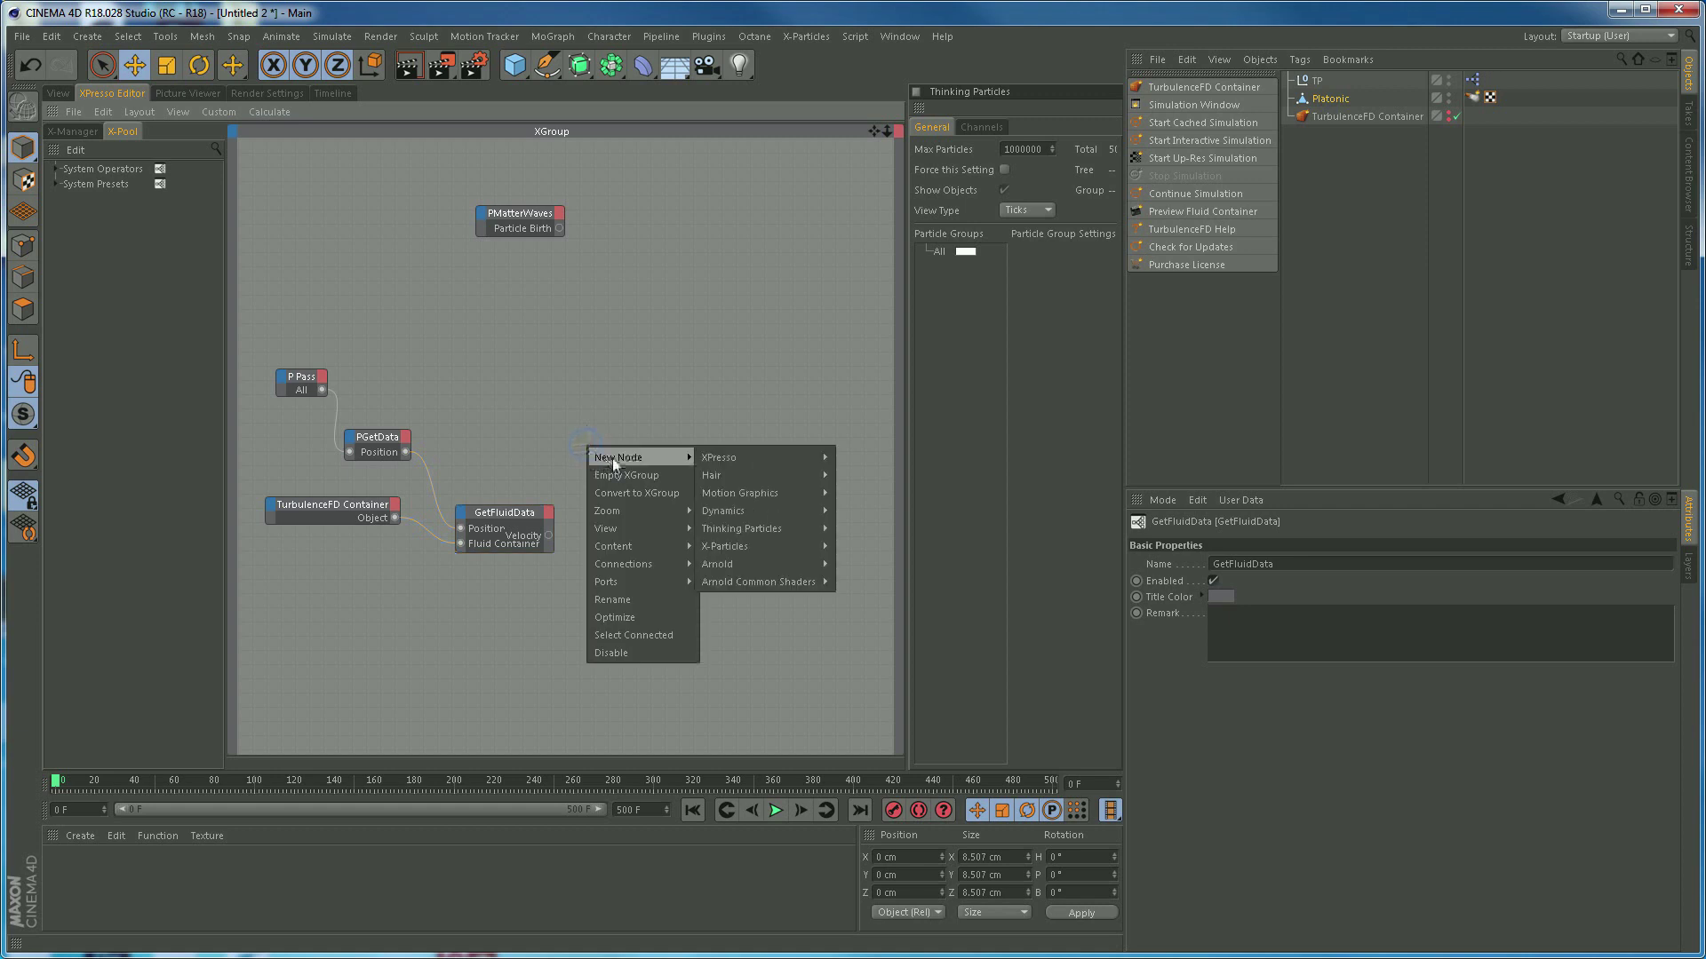
mouse_move(717, 462)
mouse_move(723, 528)
mouse_move(867, 547)
mouse_move(866, 583)
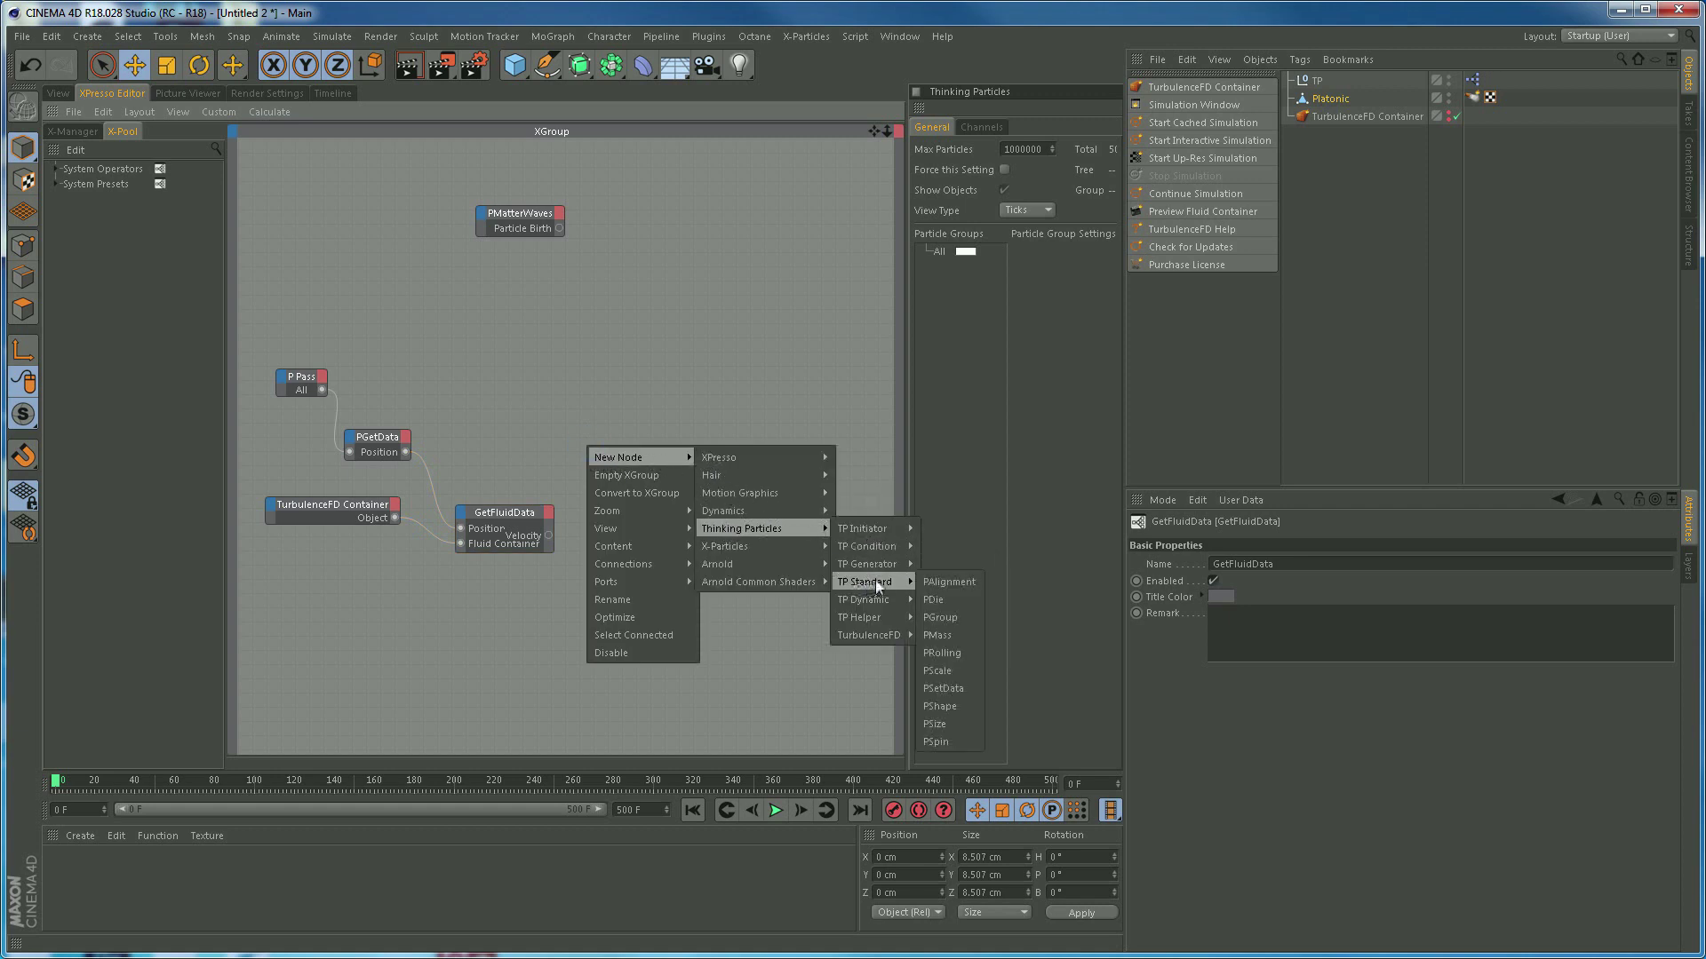
left_click(946, 689)
left_click_drag(592, 439, 618, 379)
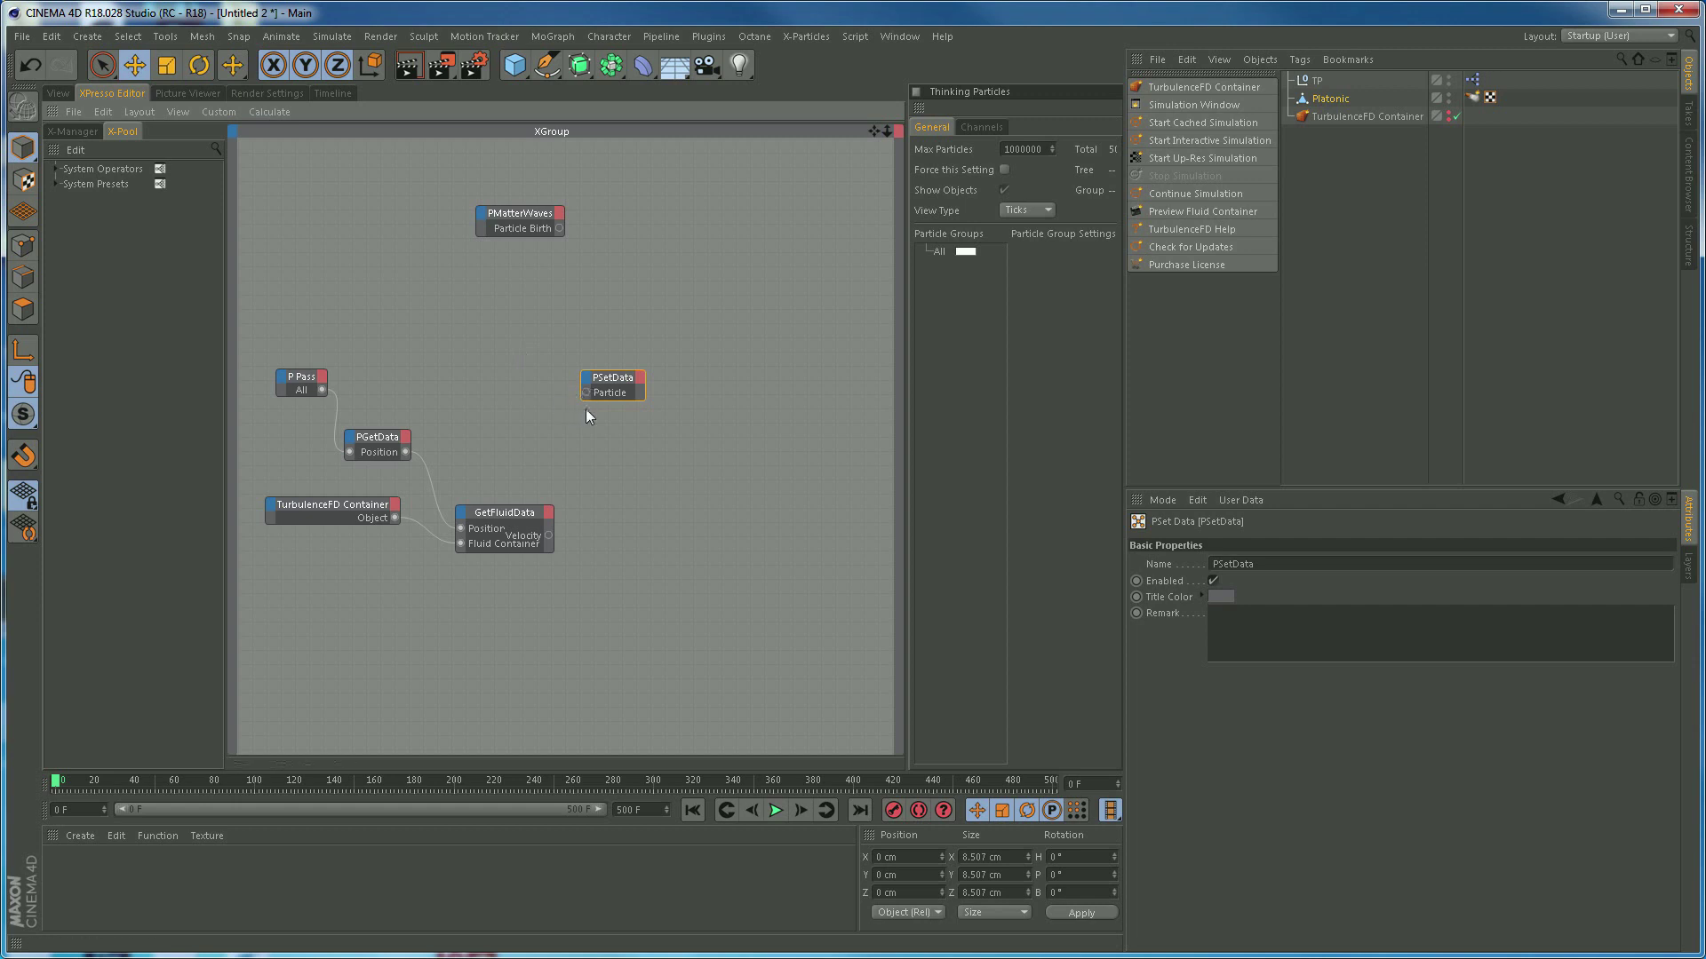
Connect P Pass's All output to PSetData's Particle input, add a Velocity input to PSetData and fit the node to its ports
left_click_drag(322, 390, 587, 393)
left_click(586, 380)
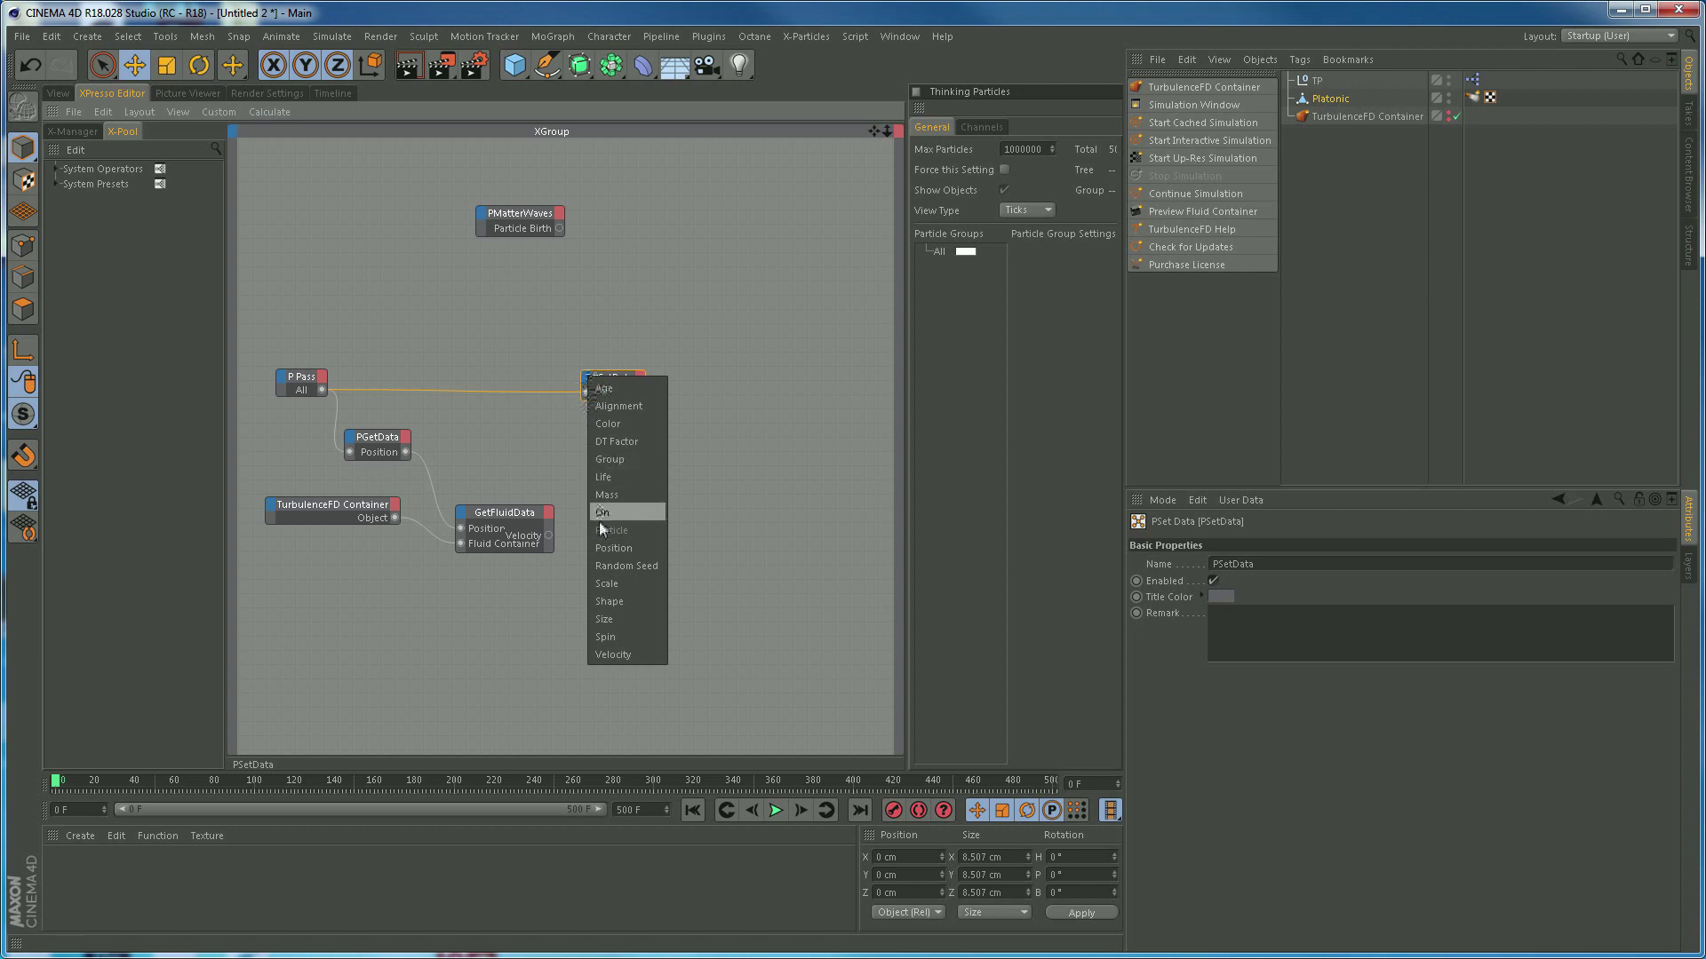
left_click(620, 656)
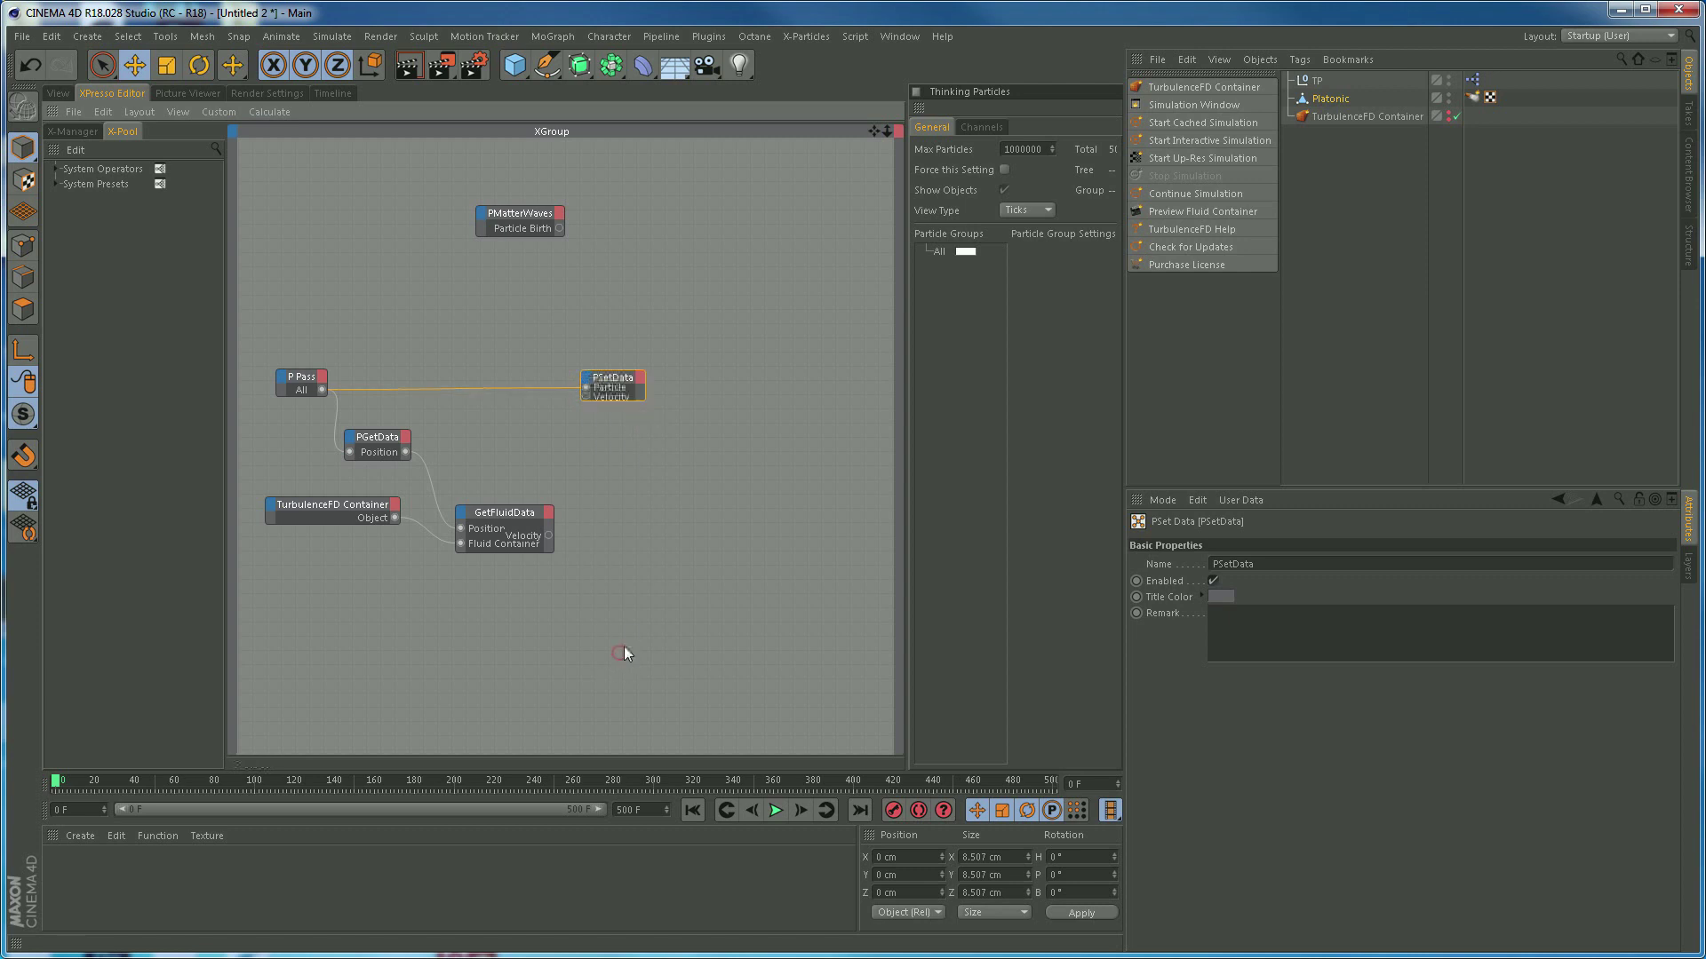
double_click(615, 379)
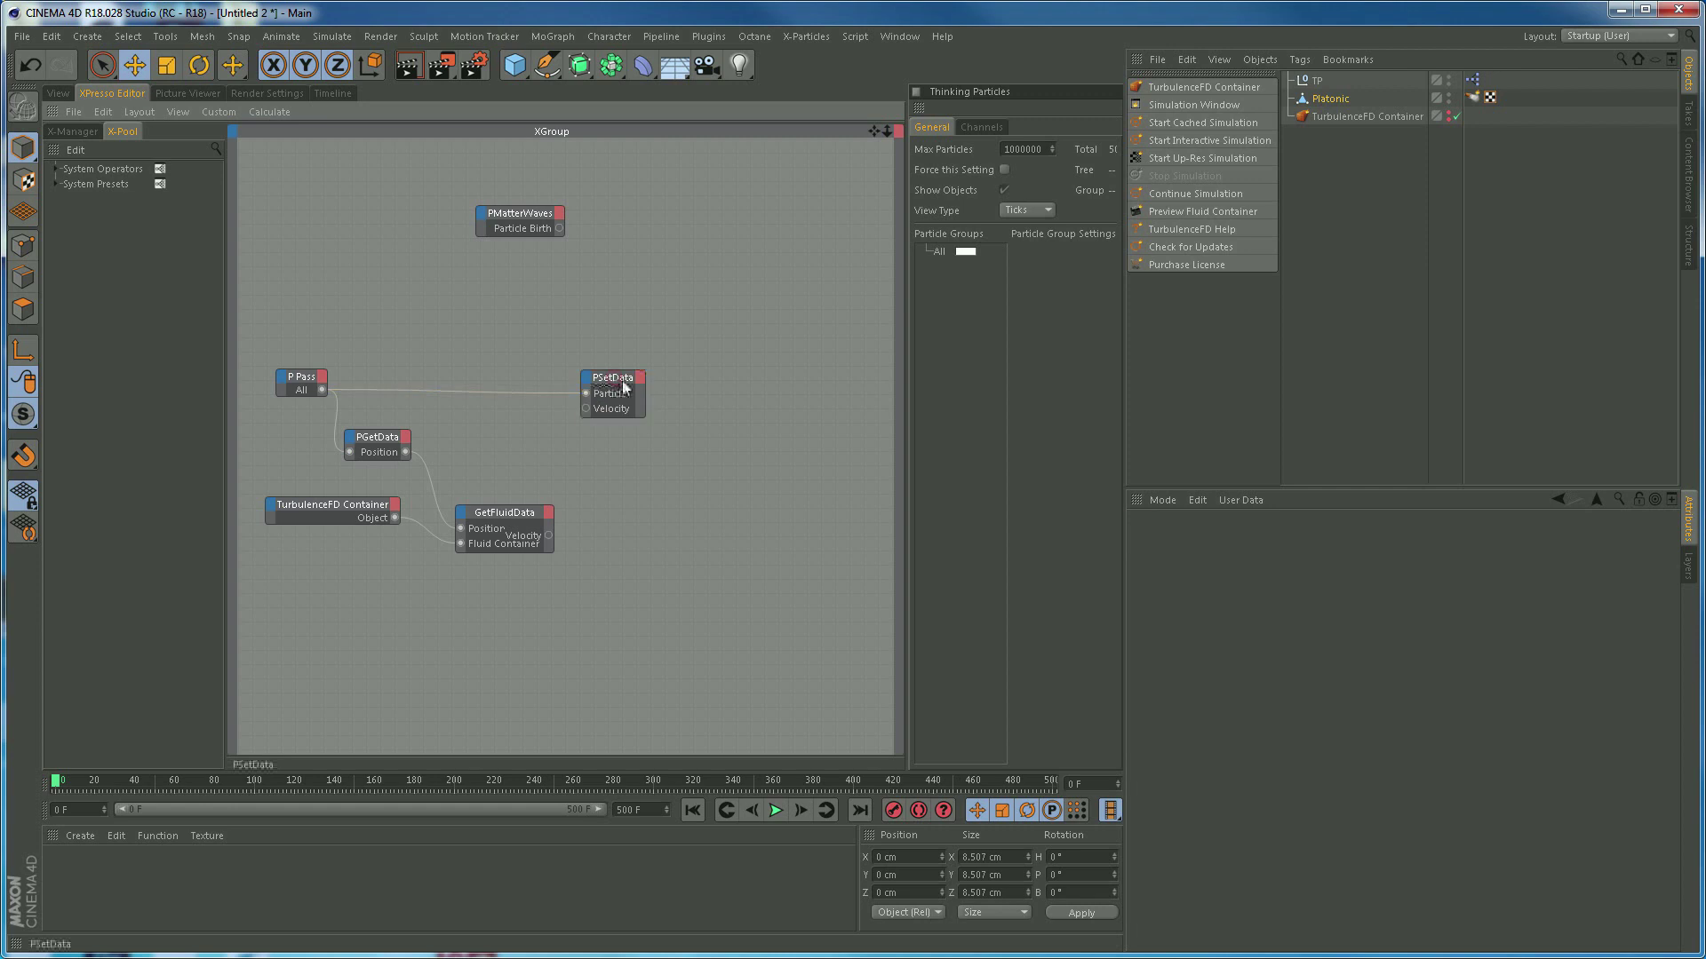
Connect GetFluidData's Velocity output to PSetData's Velocity input and move GetFluidData slightly higher
left_click(549, 536)
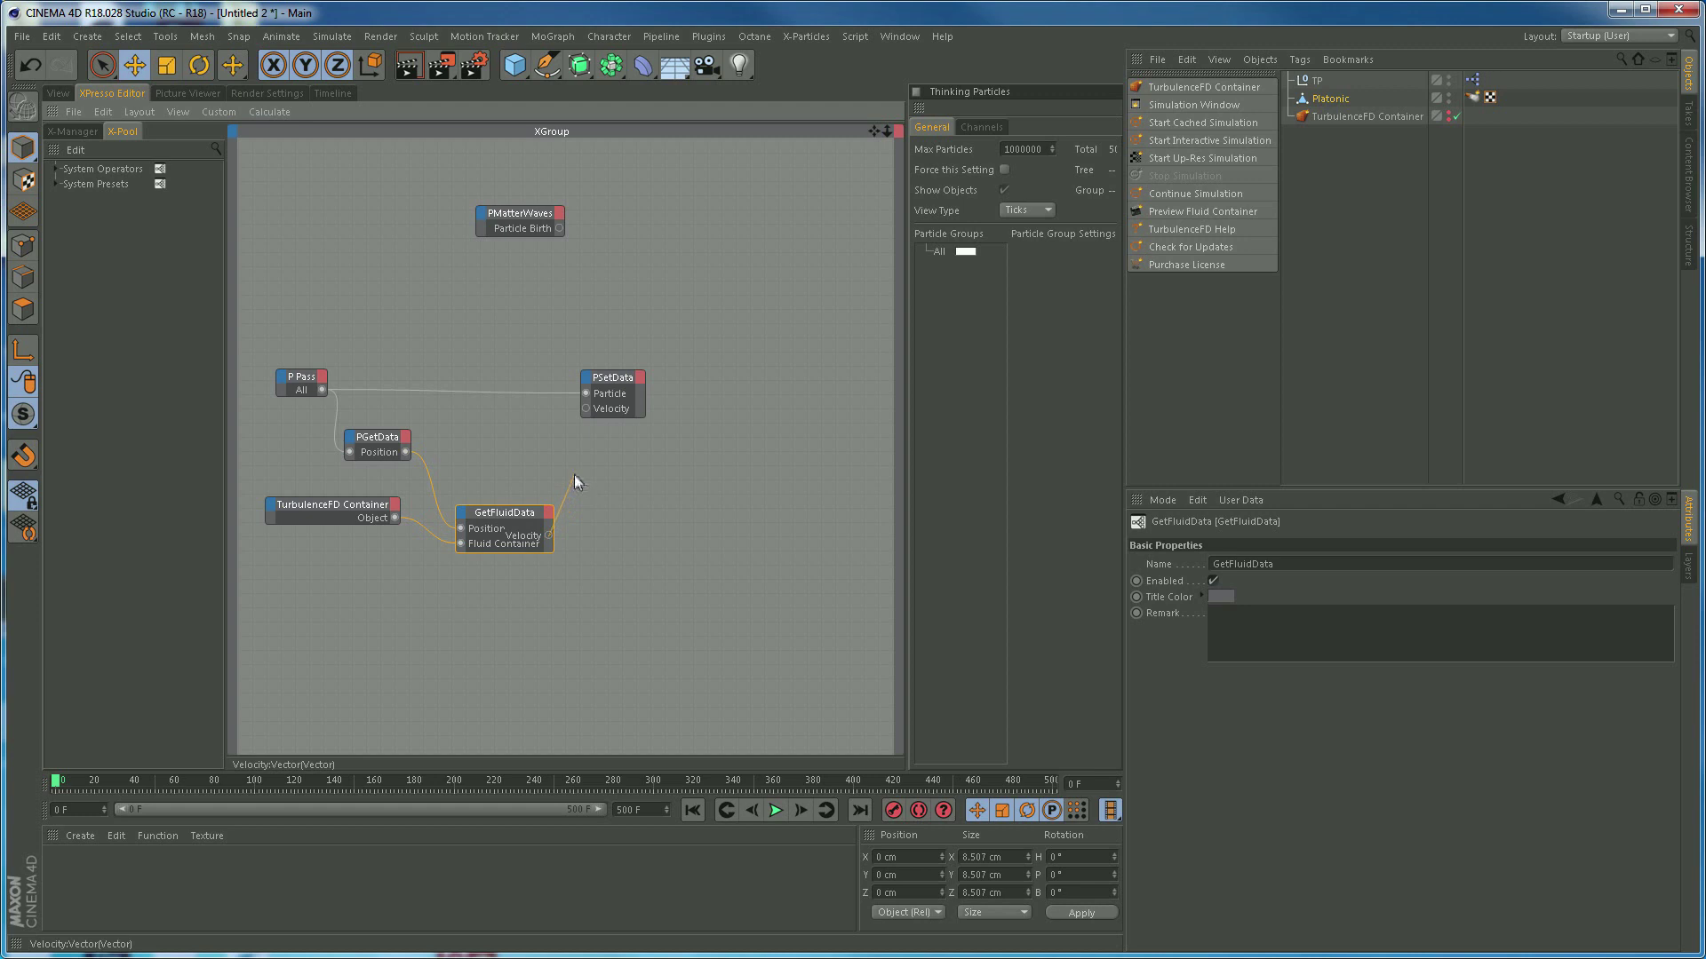
left_click_drag(583, 414, 587, 408)
left_click_drag(512, 509, 507, 487)
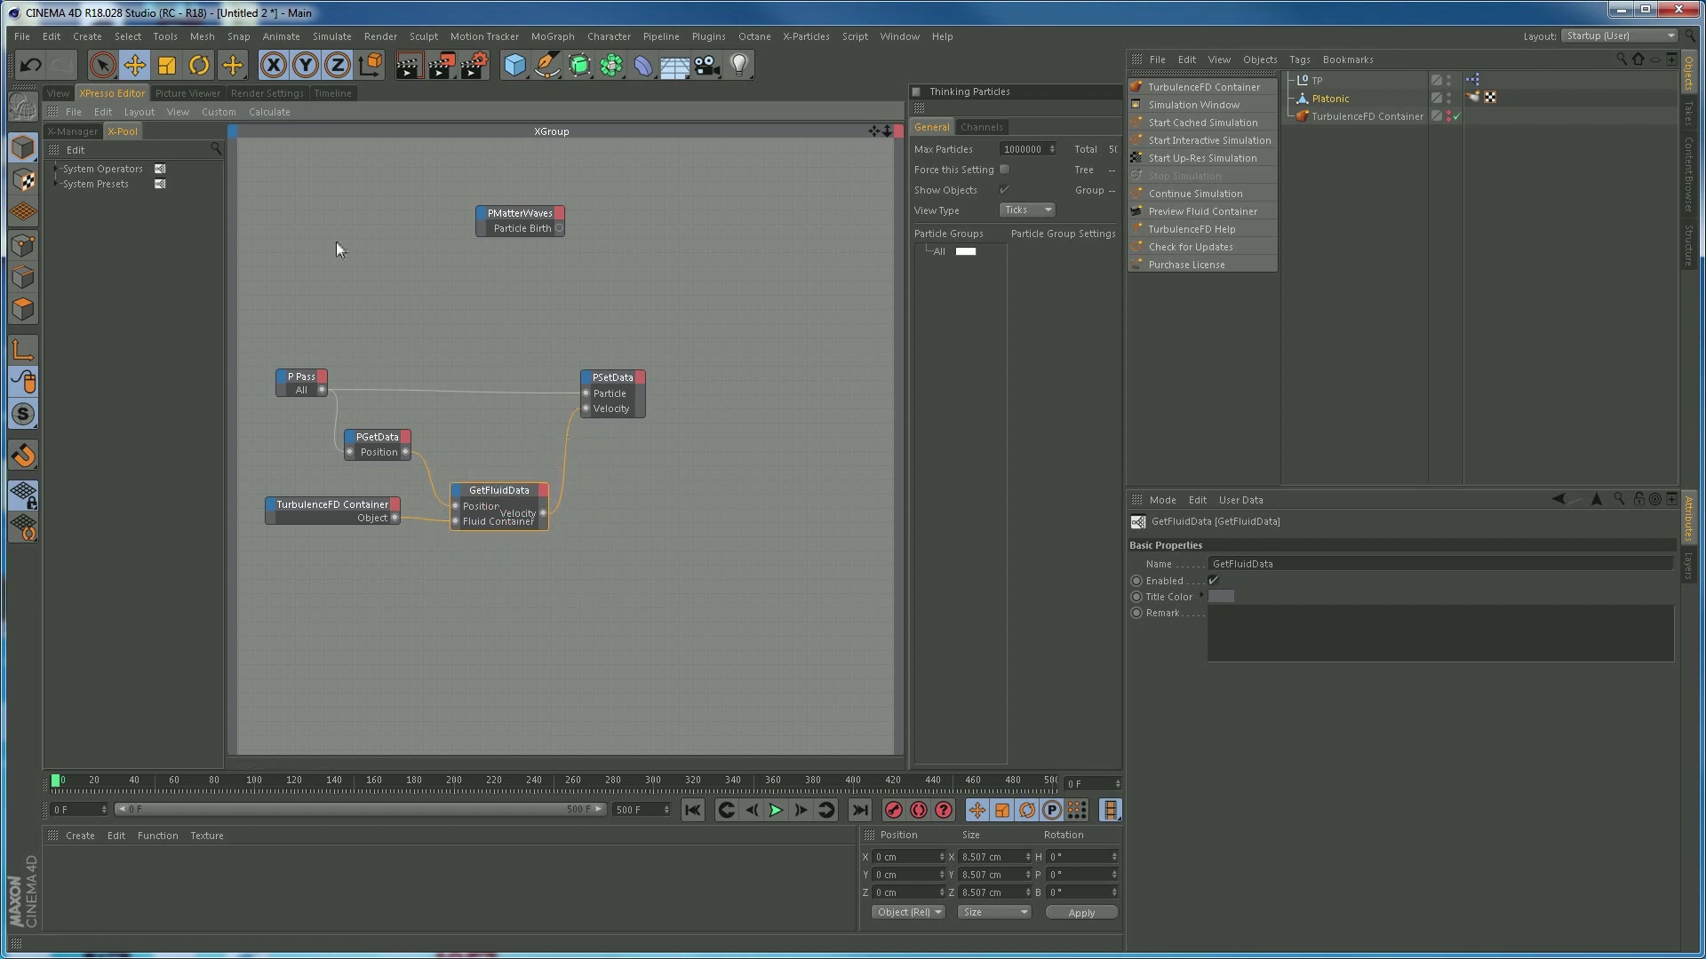
Play the animation in the perspective view, show the TurbulenceFD Container to compare smoke and particles, and stop playback
left_click(58, 93)
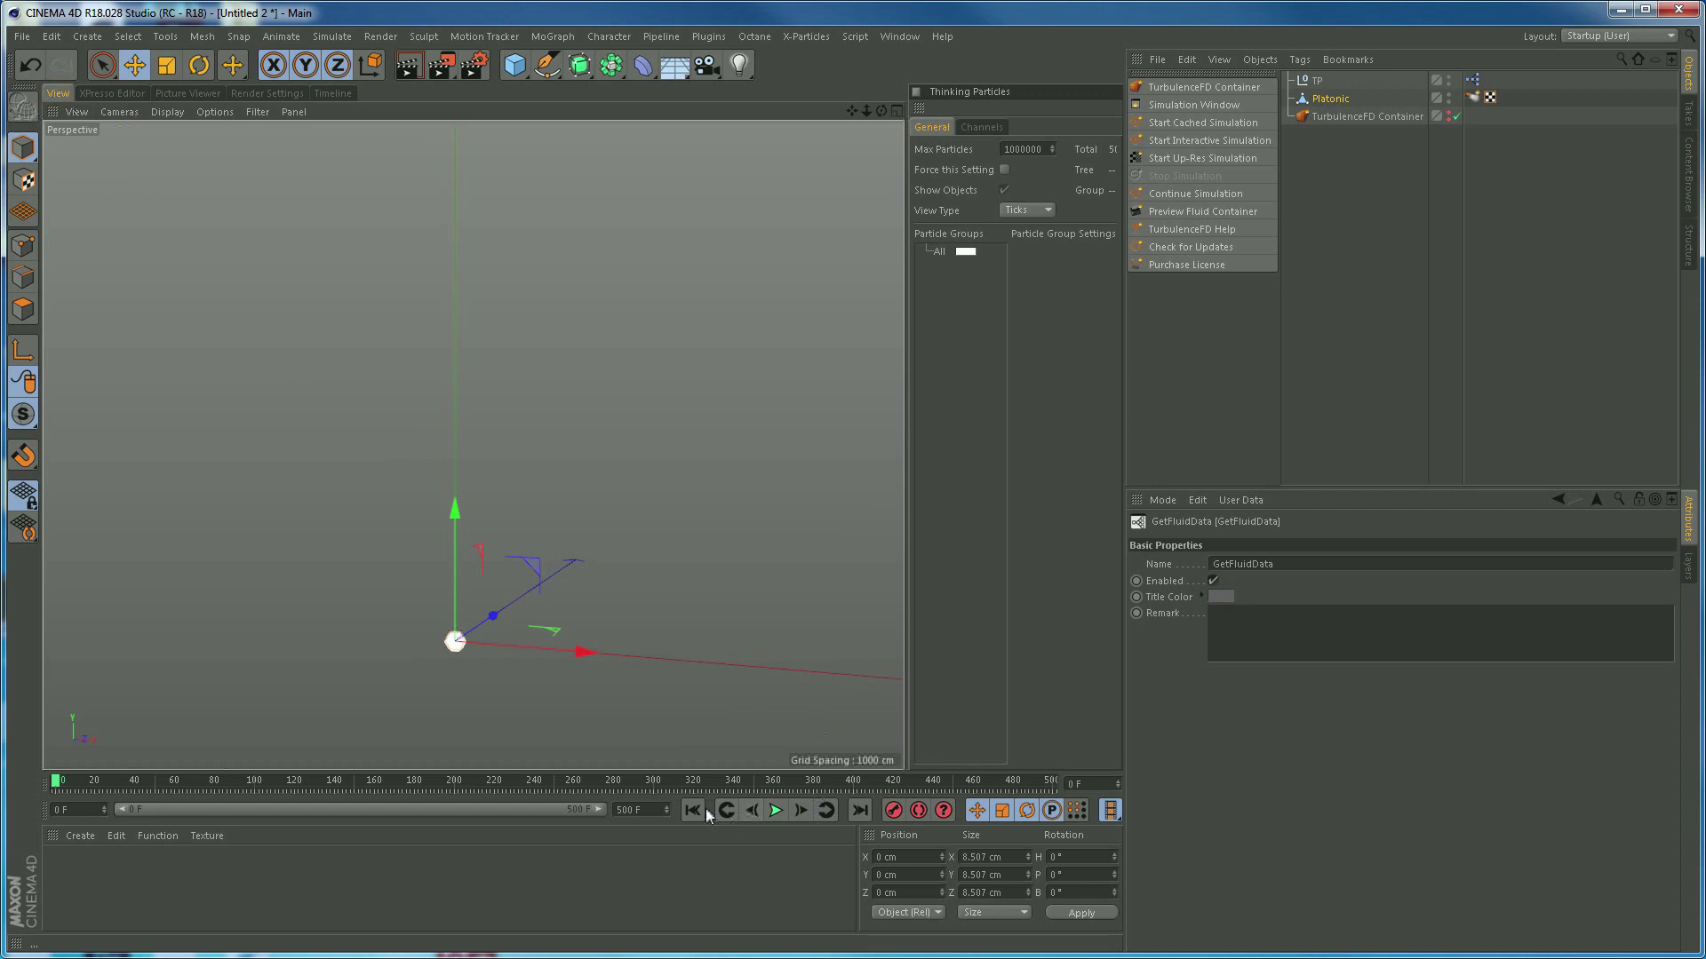
left_click(776, 810)
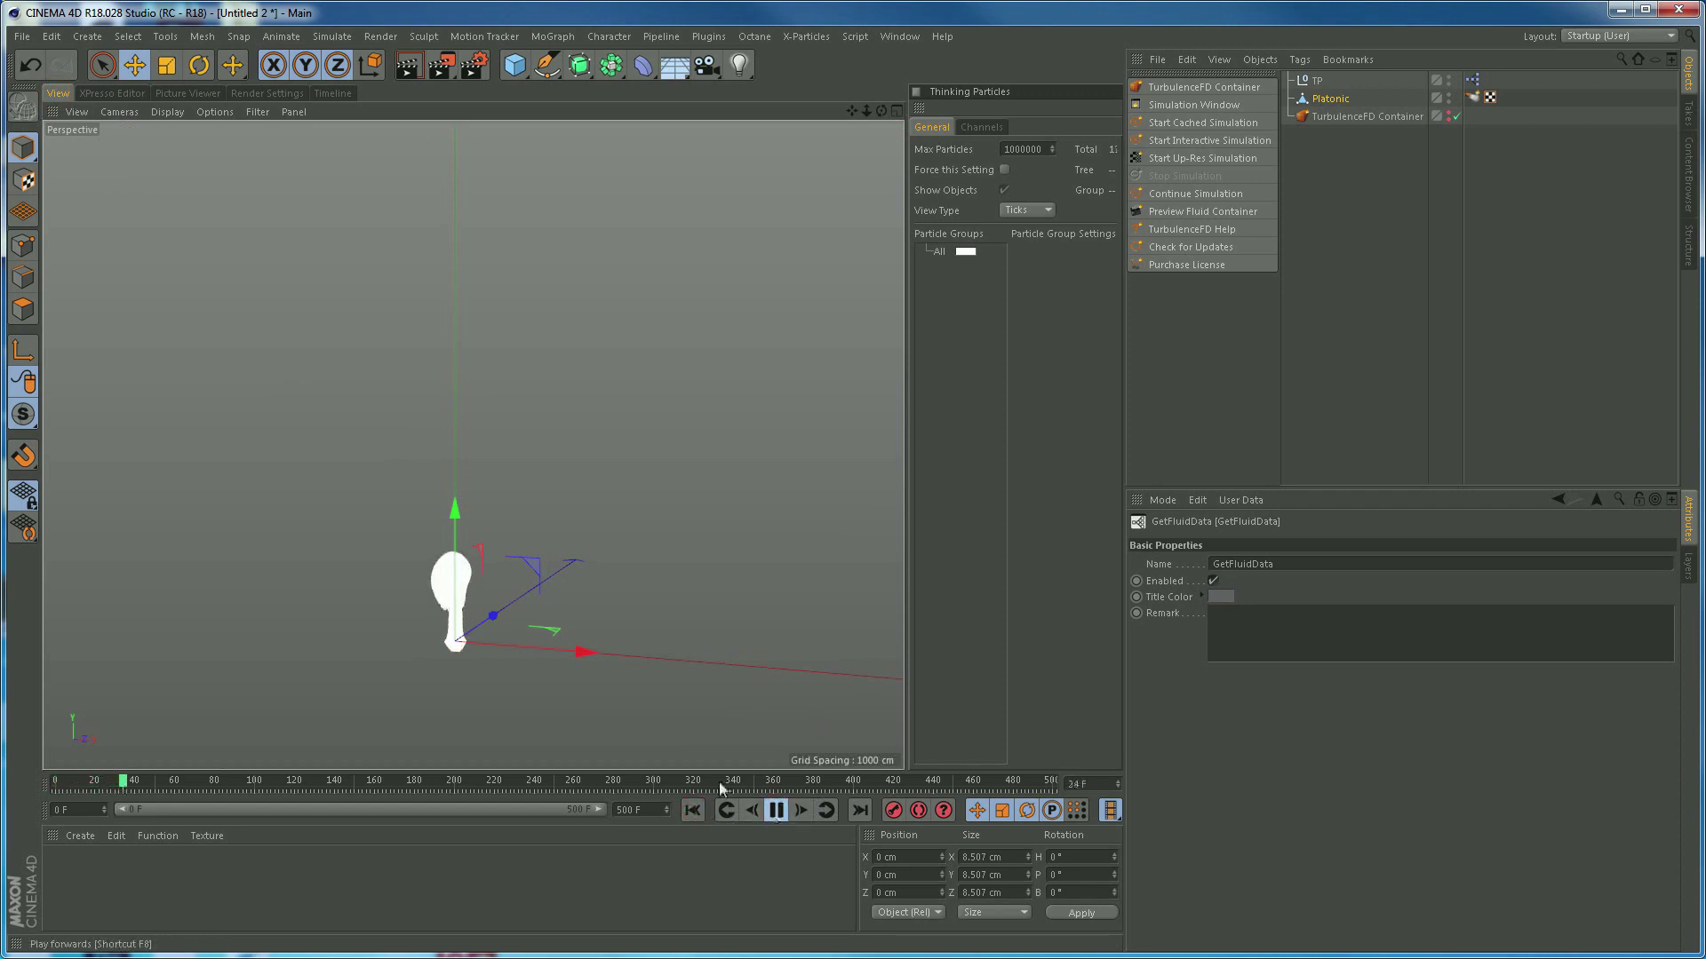
left_click(1450, 116)
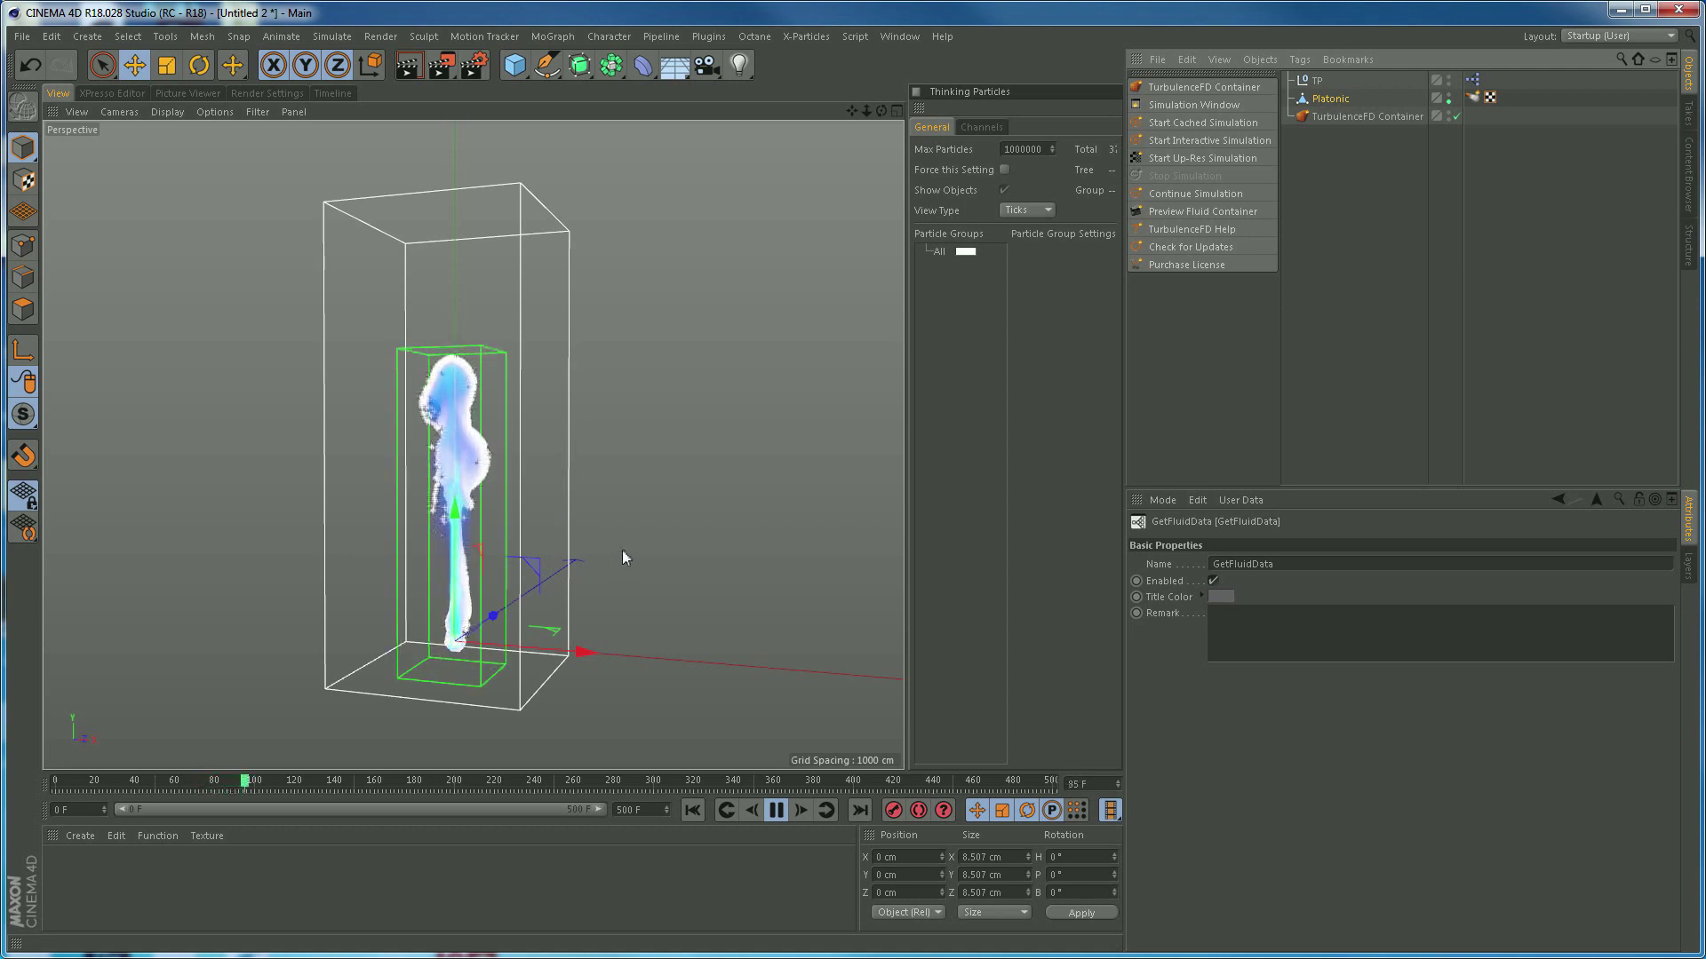
left_click(775, 810)
Disable the TurbulenceFD Container and replay the particle animation from the start, stopping at frame 90
left_click(1452, 116)
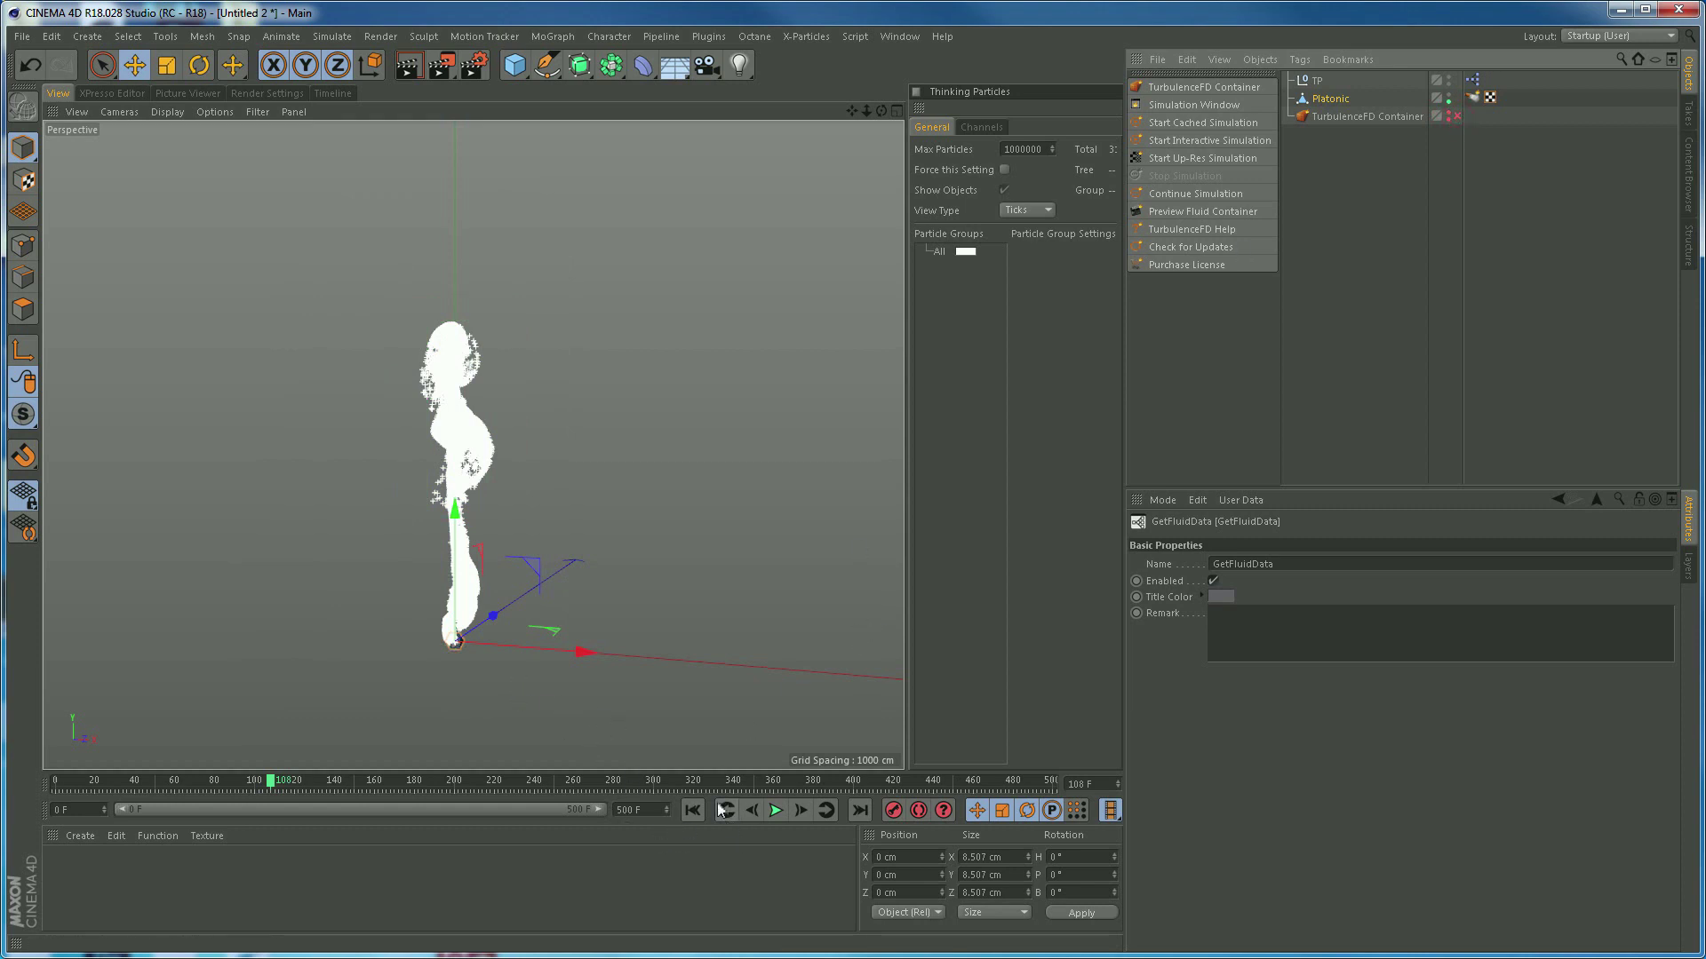
left_click(776, 810)
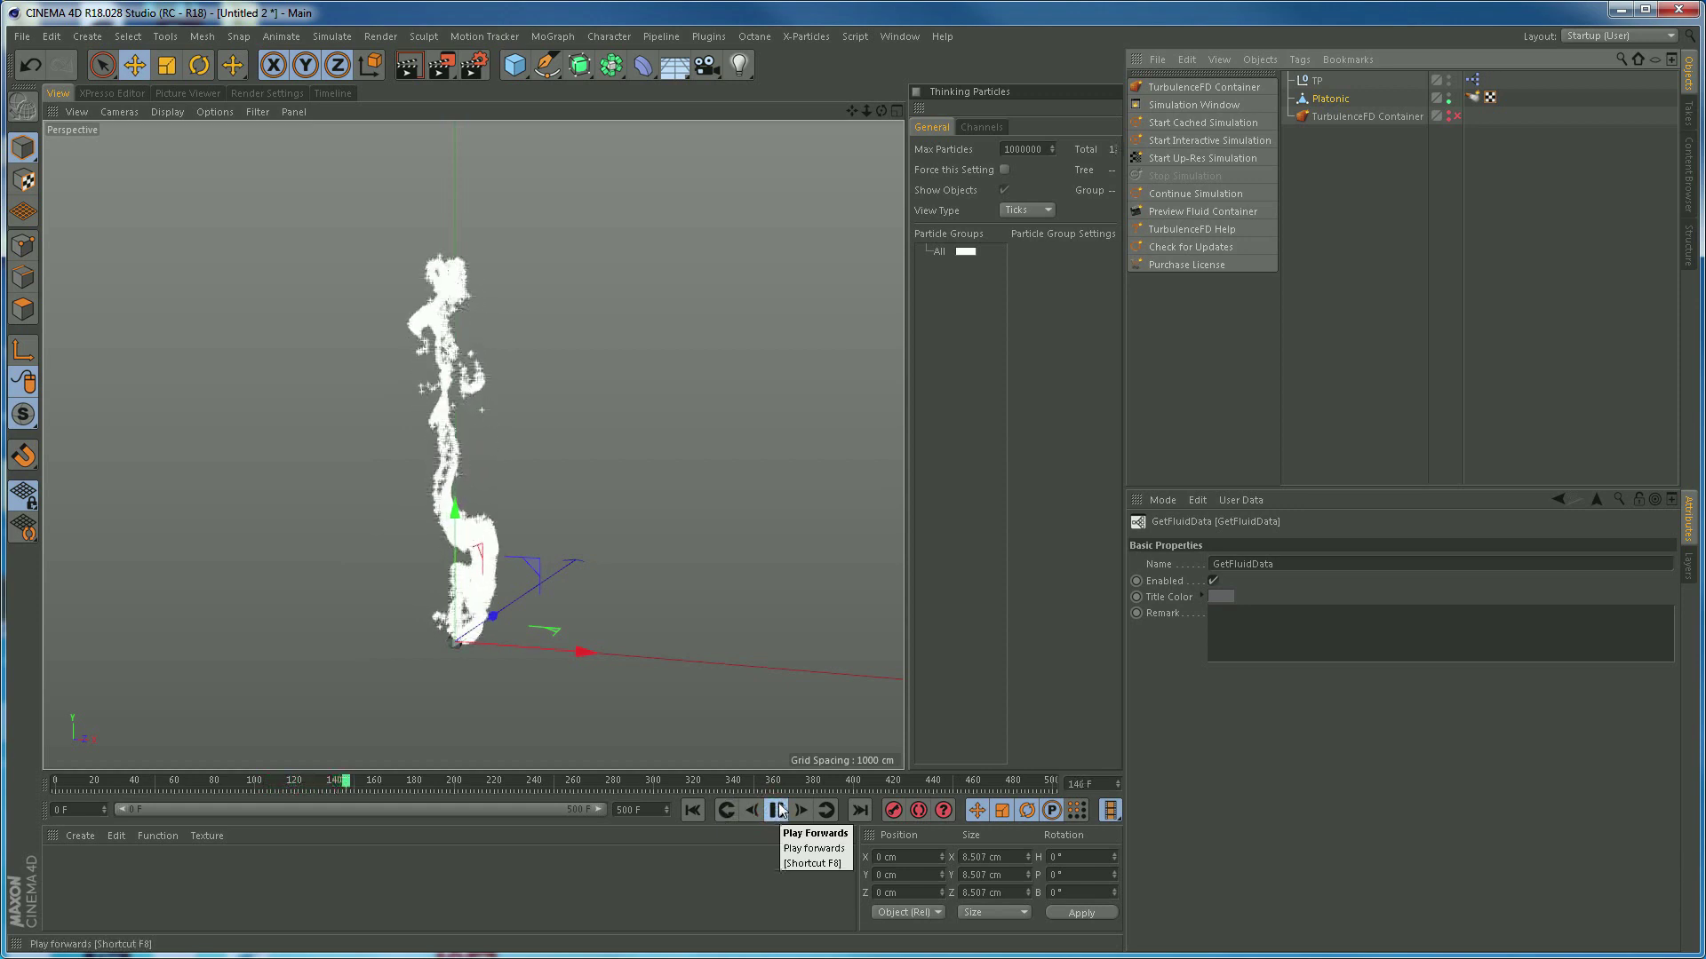
left_click(777, 816)
left_click(693, 812)
left_click(777, 817)
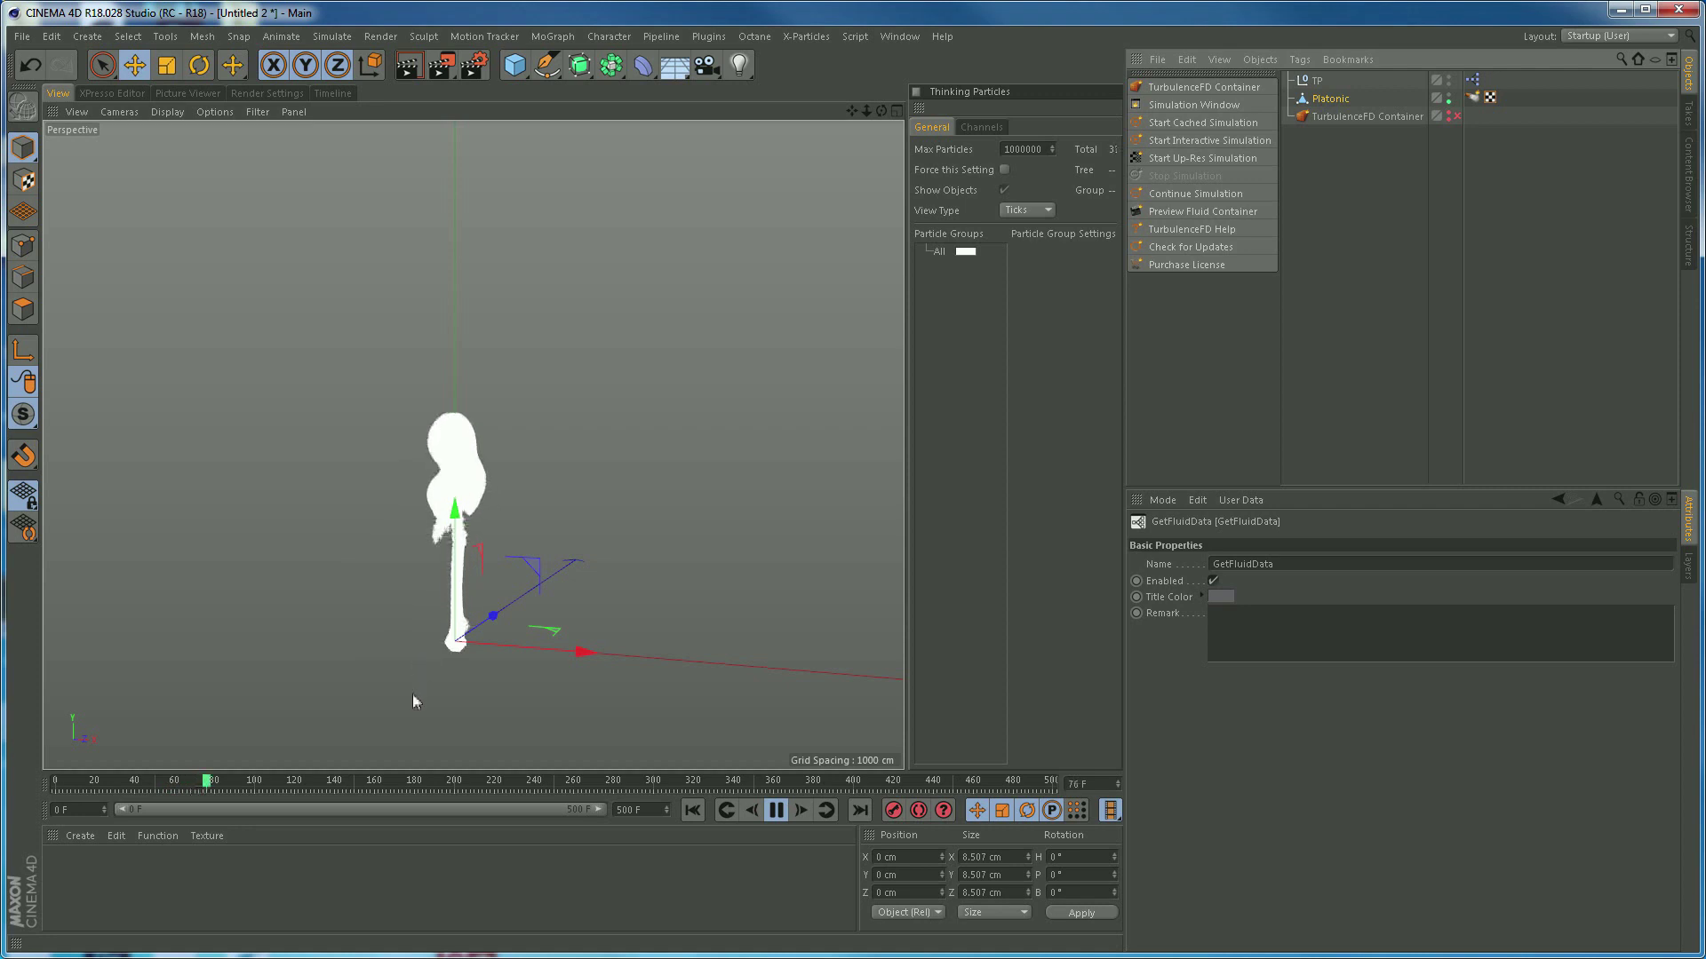
left_click(775, 810)
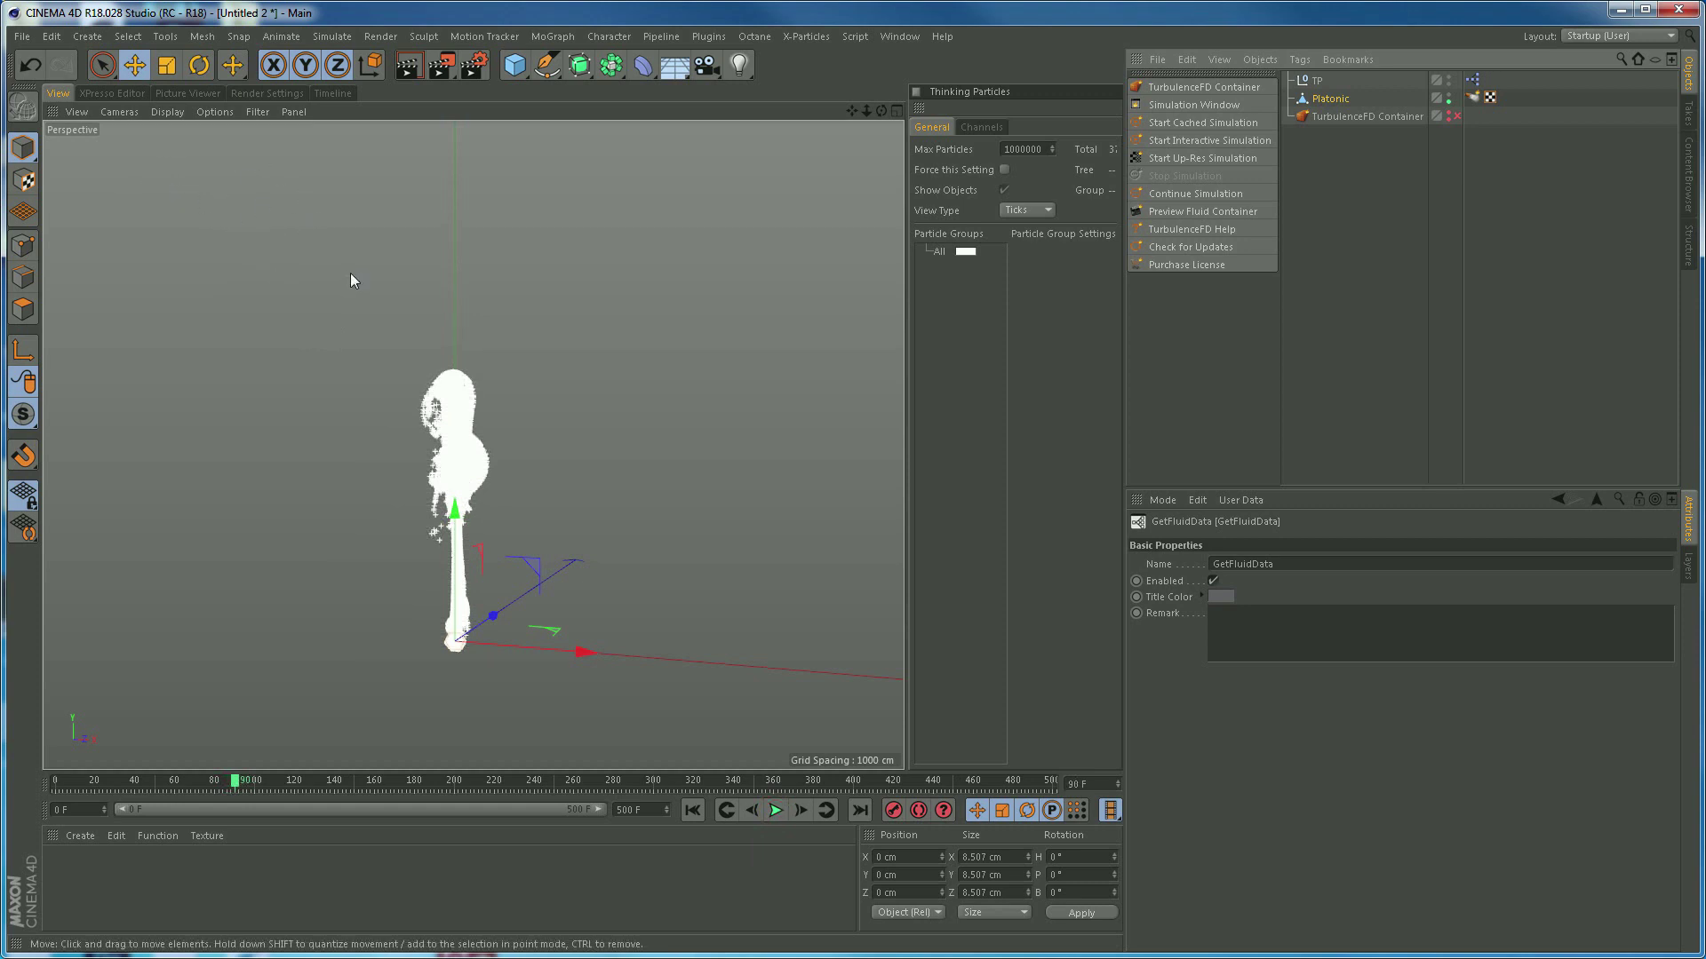
Frame the PMatterWaves Shot track's keys in the Dope Sheet and set the 500-value key's time to frame 85
left_click(326, 92)
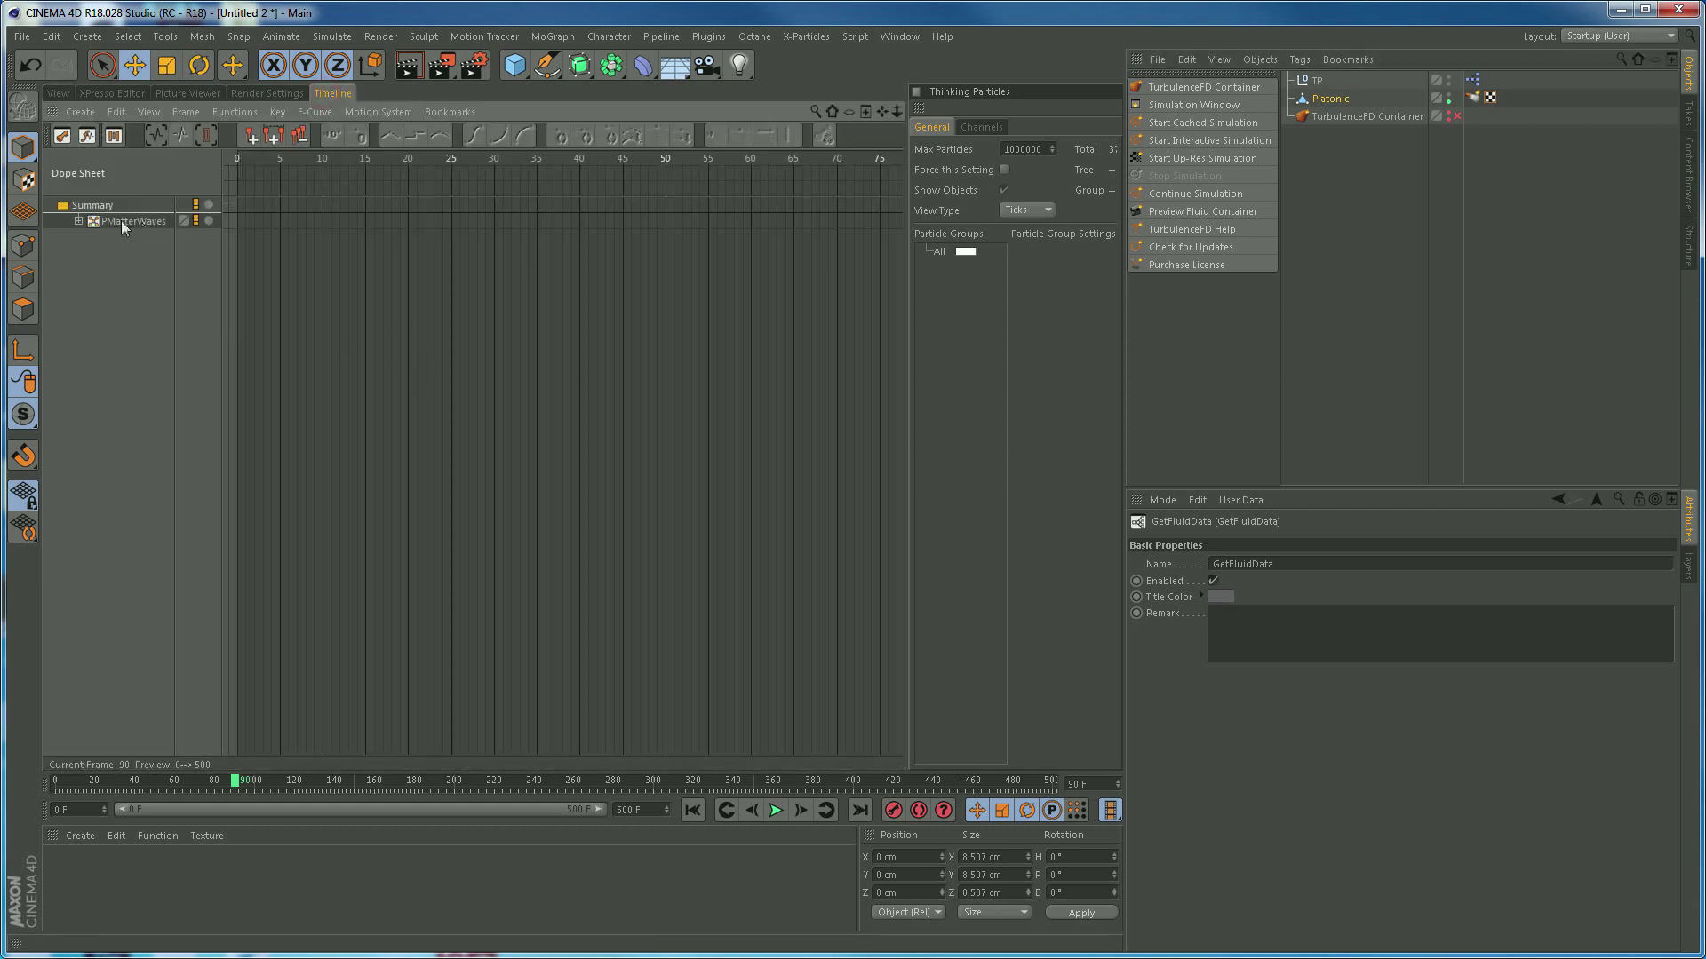
left_click(79, 221)
left_click(104, 236)
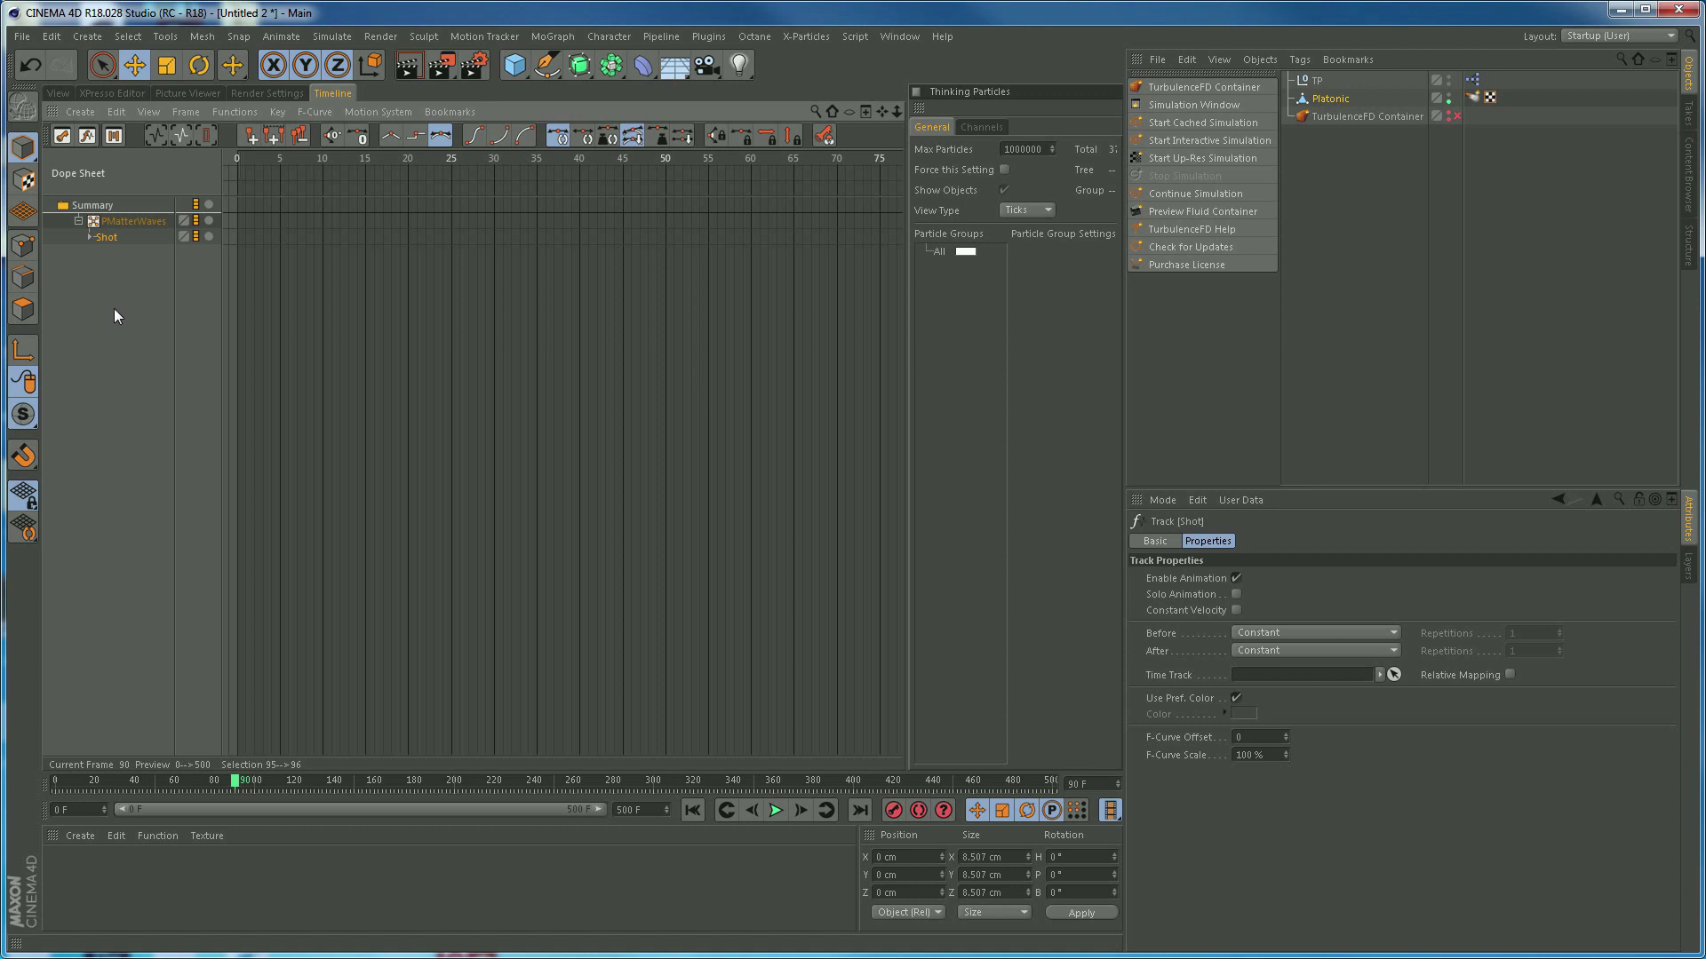
key("s")
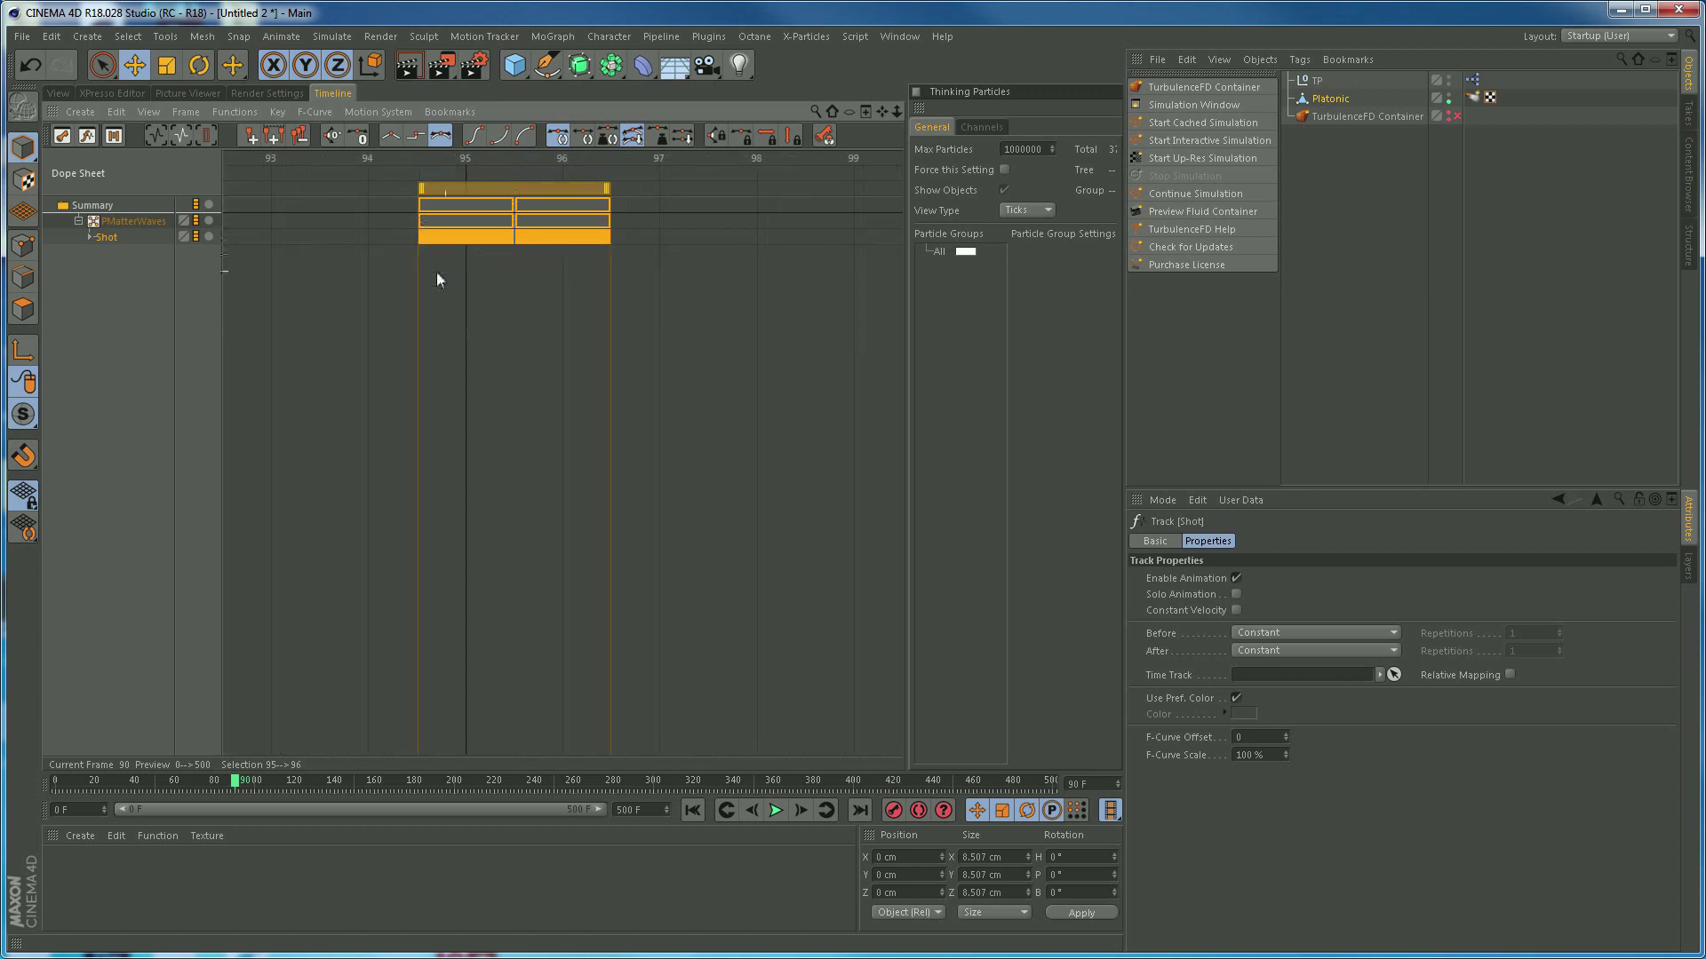
left_click(545, 238)
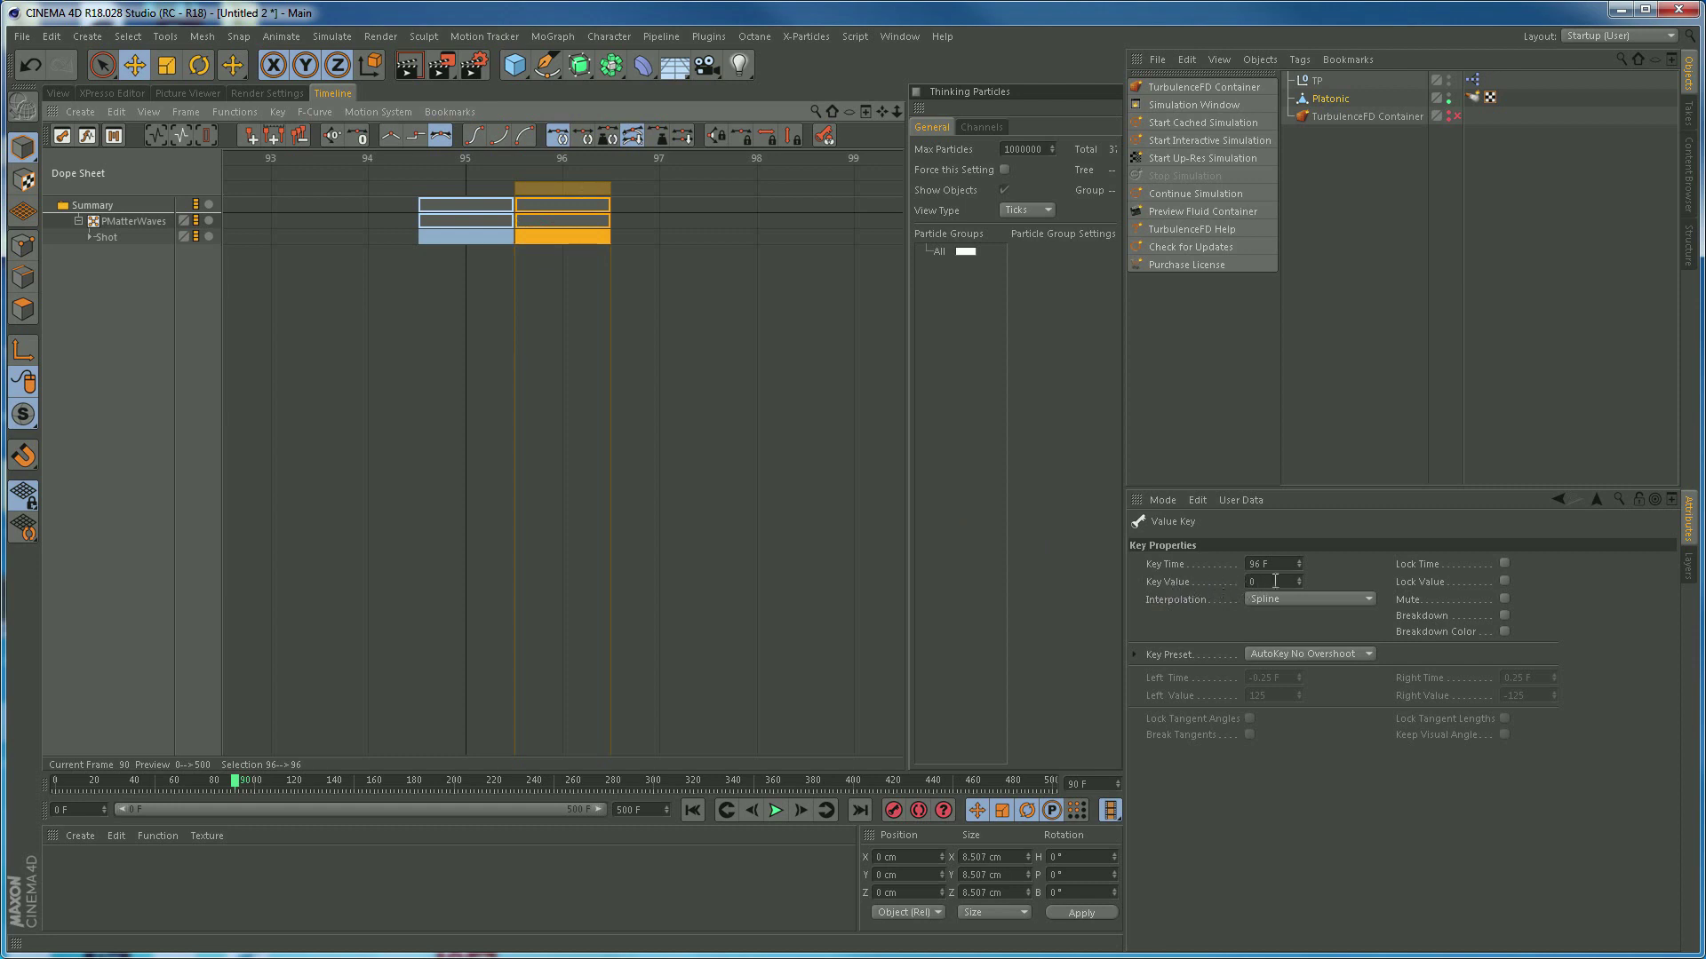
left_click(456, 239)
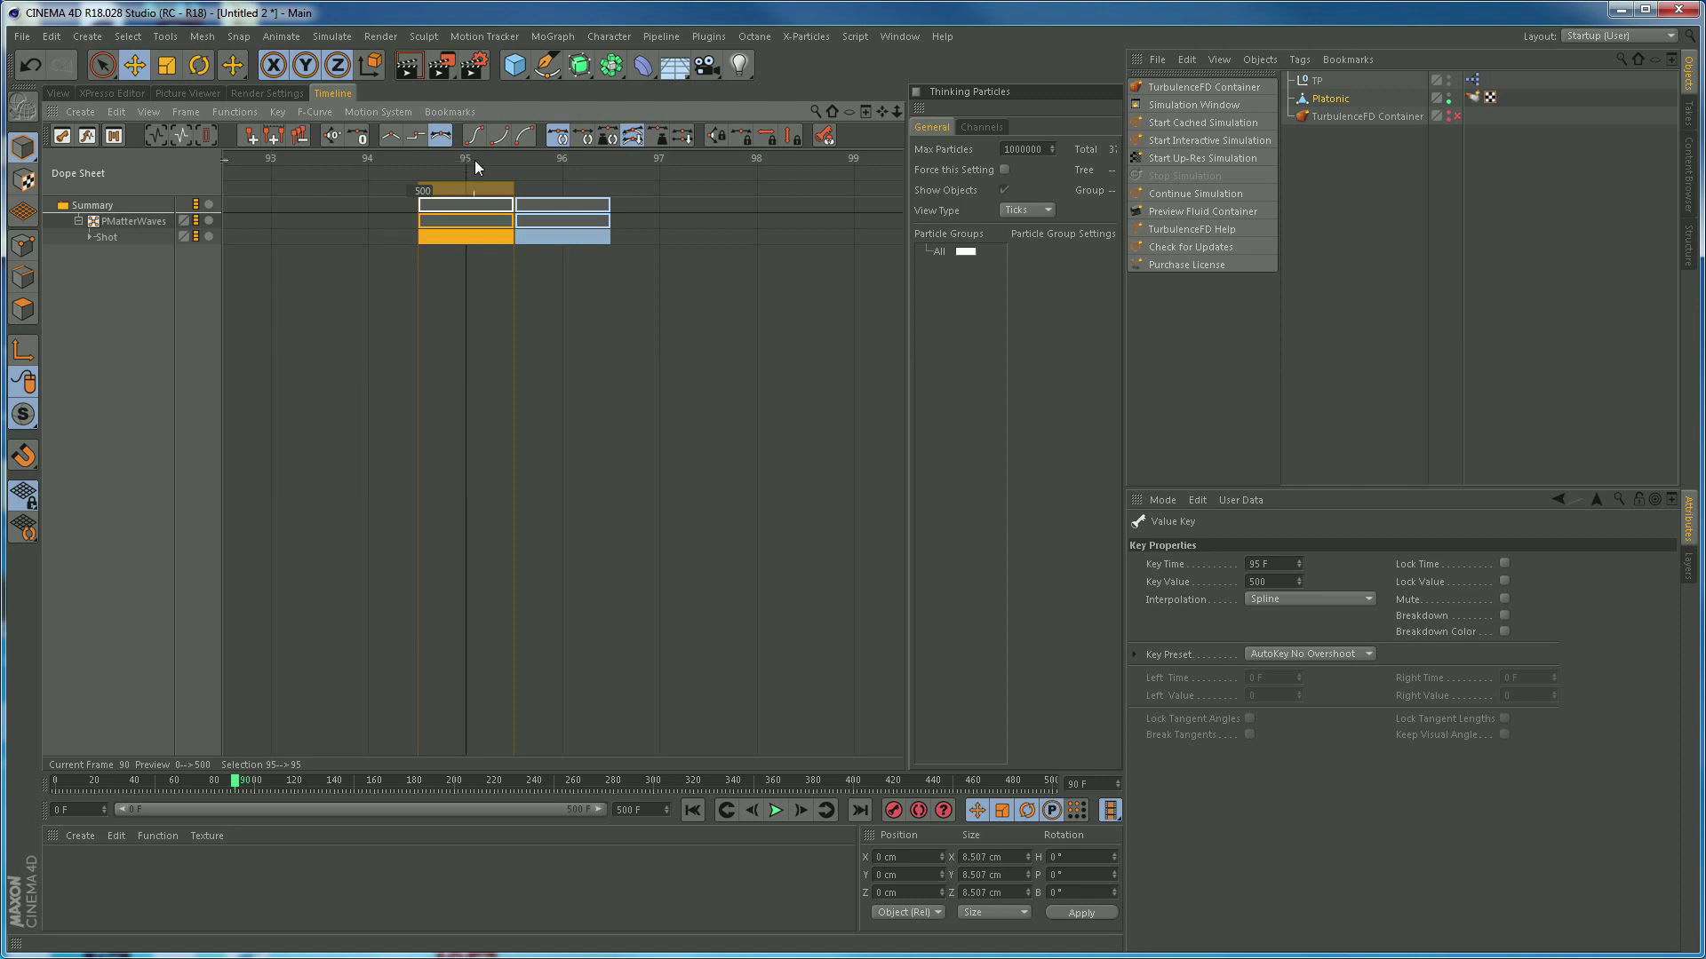
left_click(1277, 563)
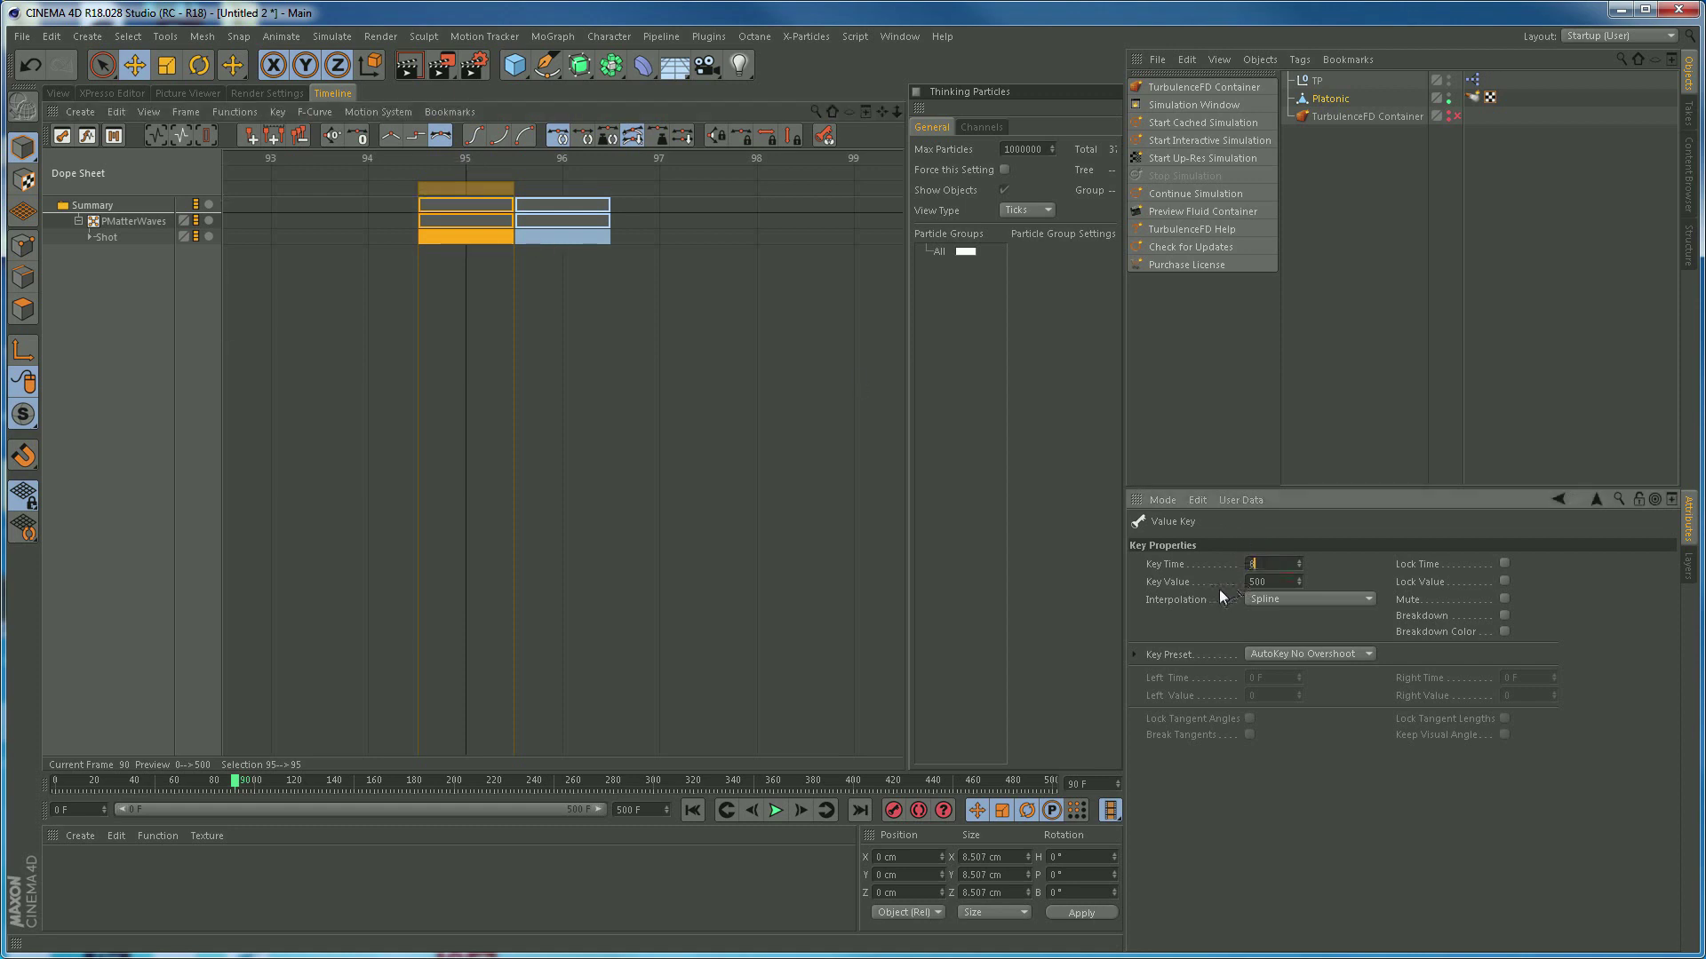
key("Return")
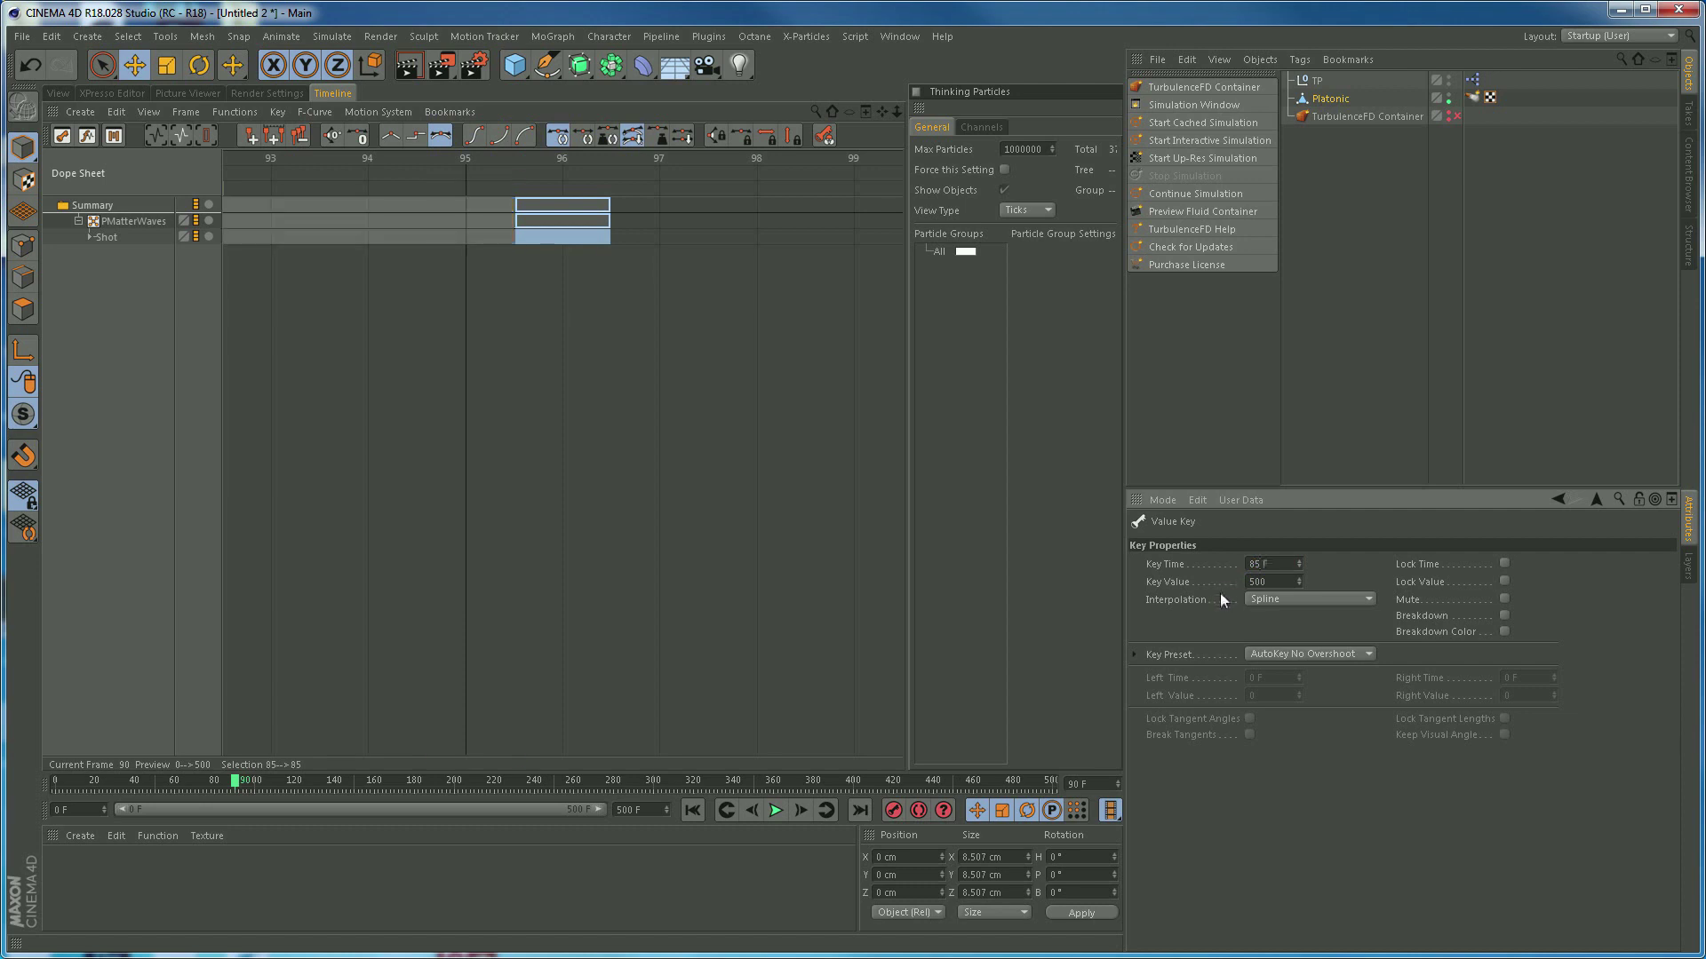
Set the time of the Shot track's 0-value key to frame 86
left_click(577, 236)
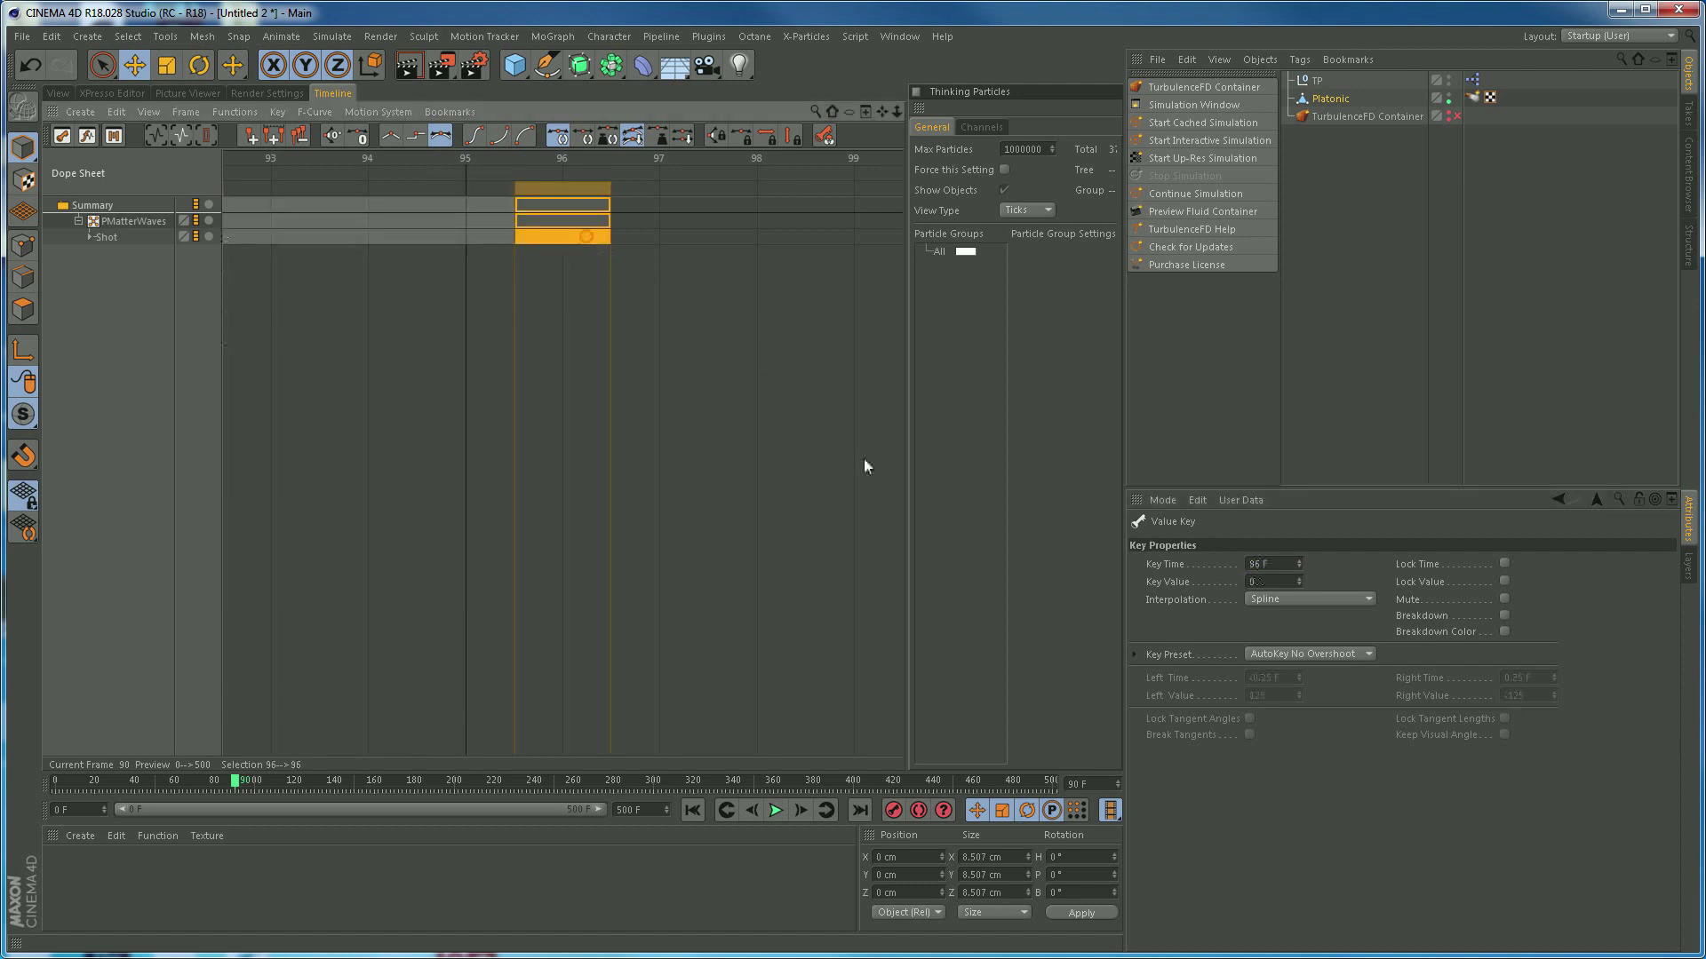
left_click(1257, 563)
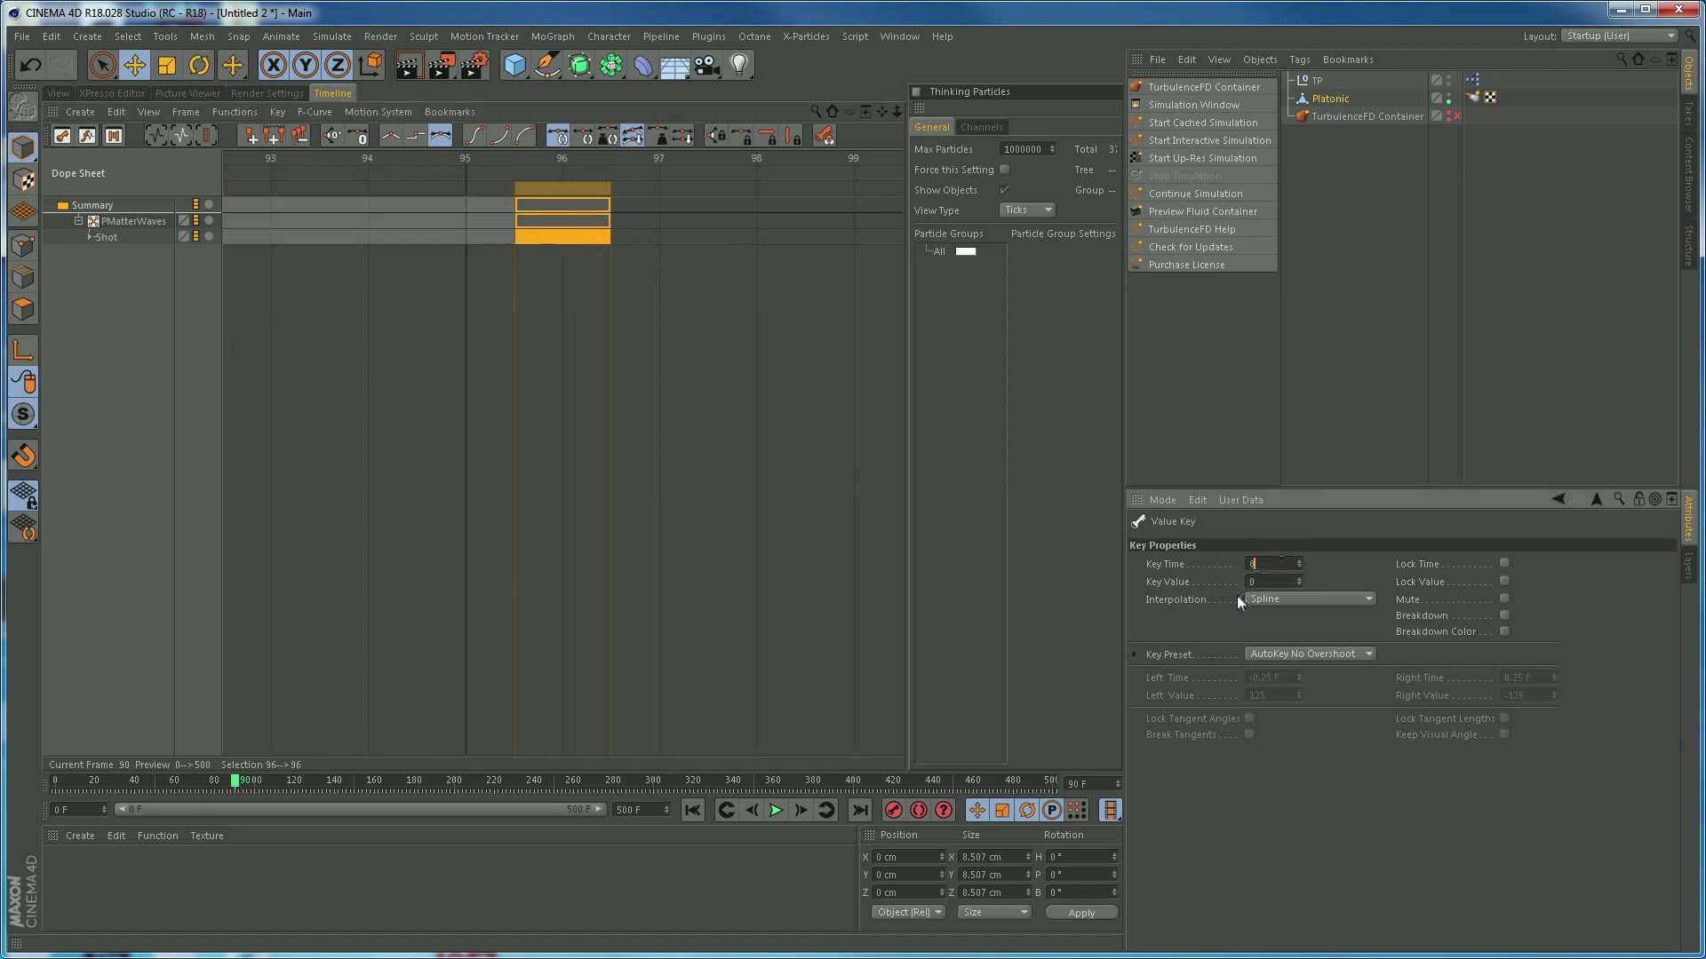
key("Return")
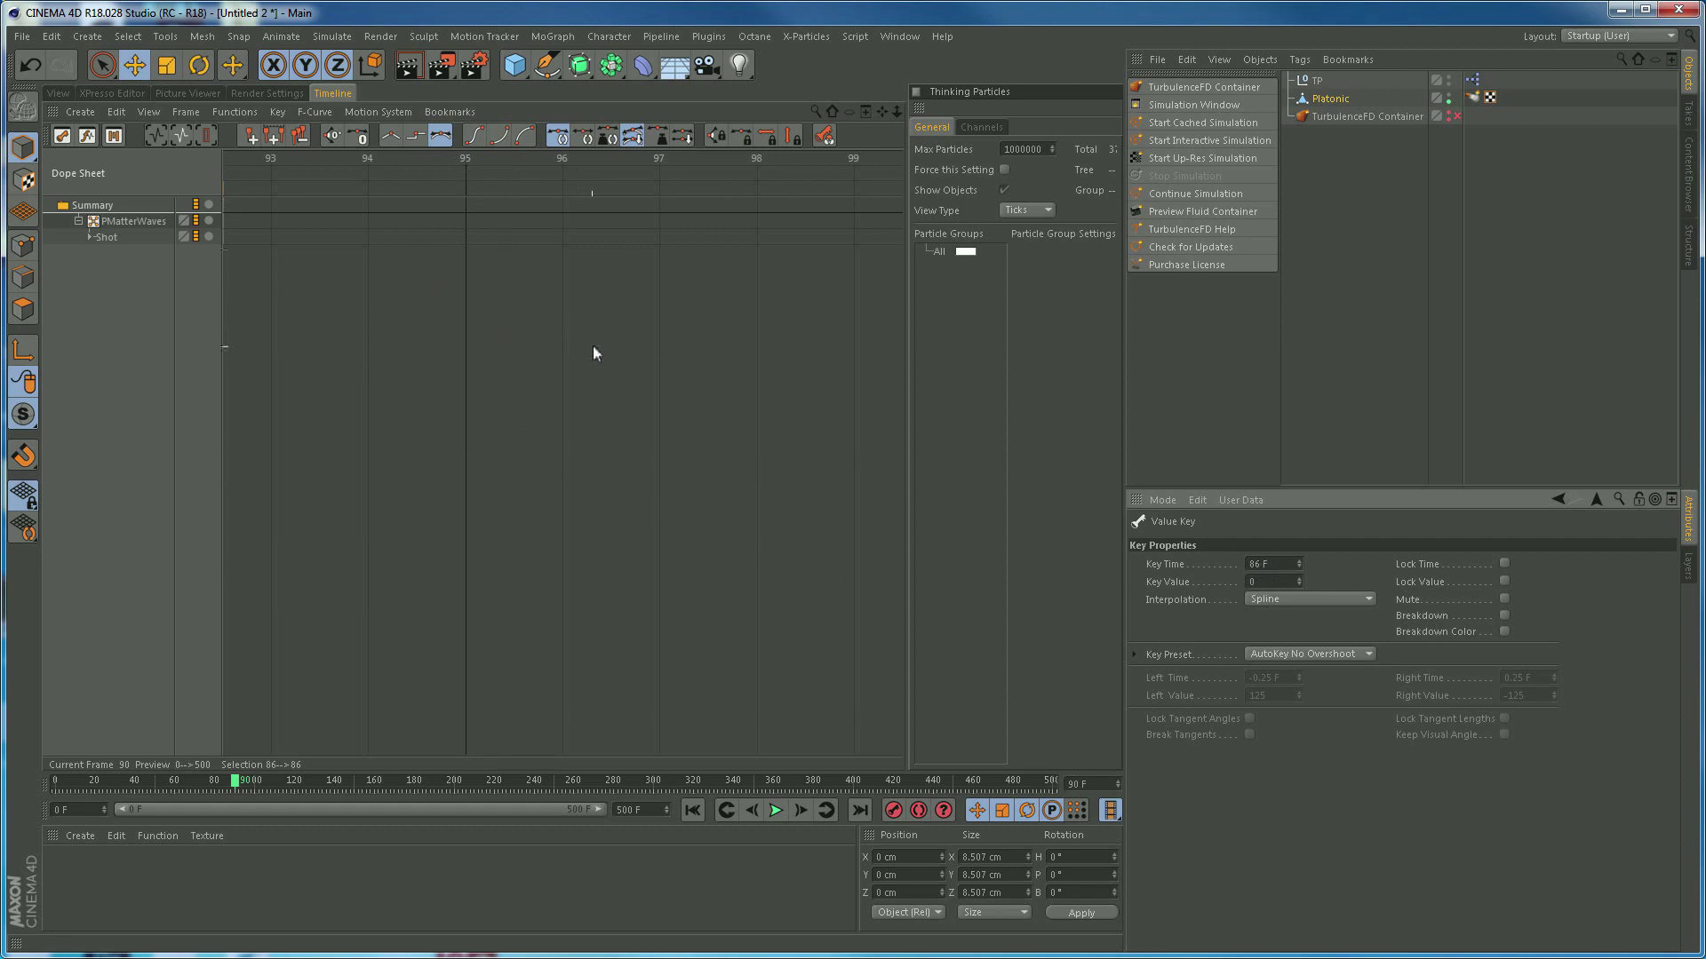
Replay the particle animation from the start to frame 60 in the perspective view and examine the particles up close
left_click(58, 93)
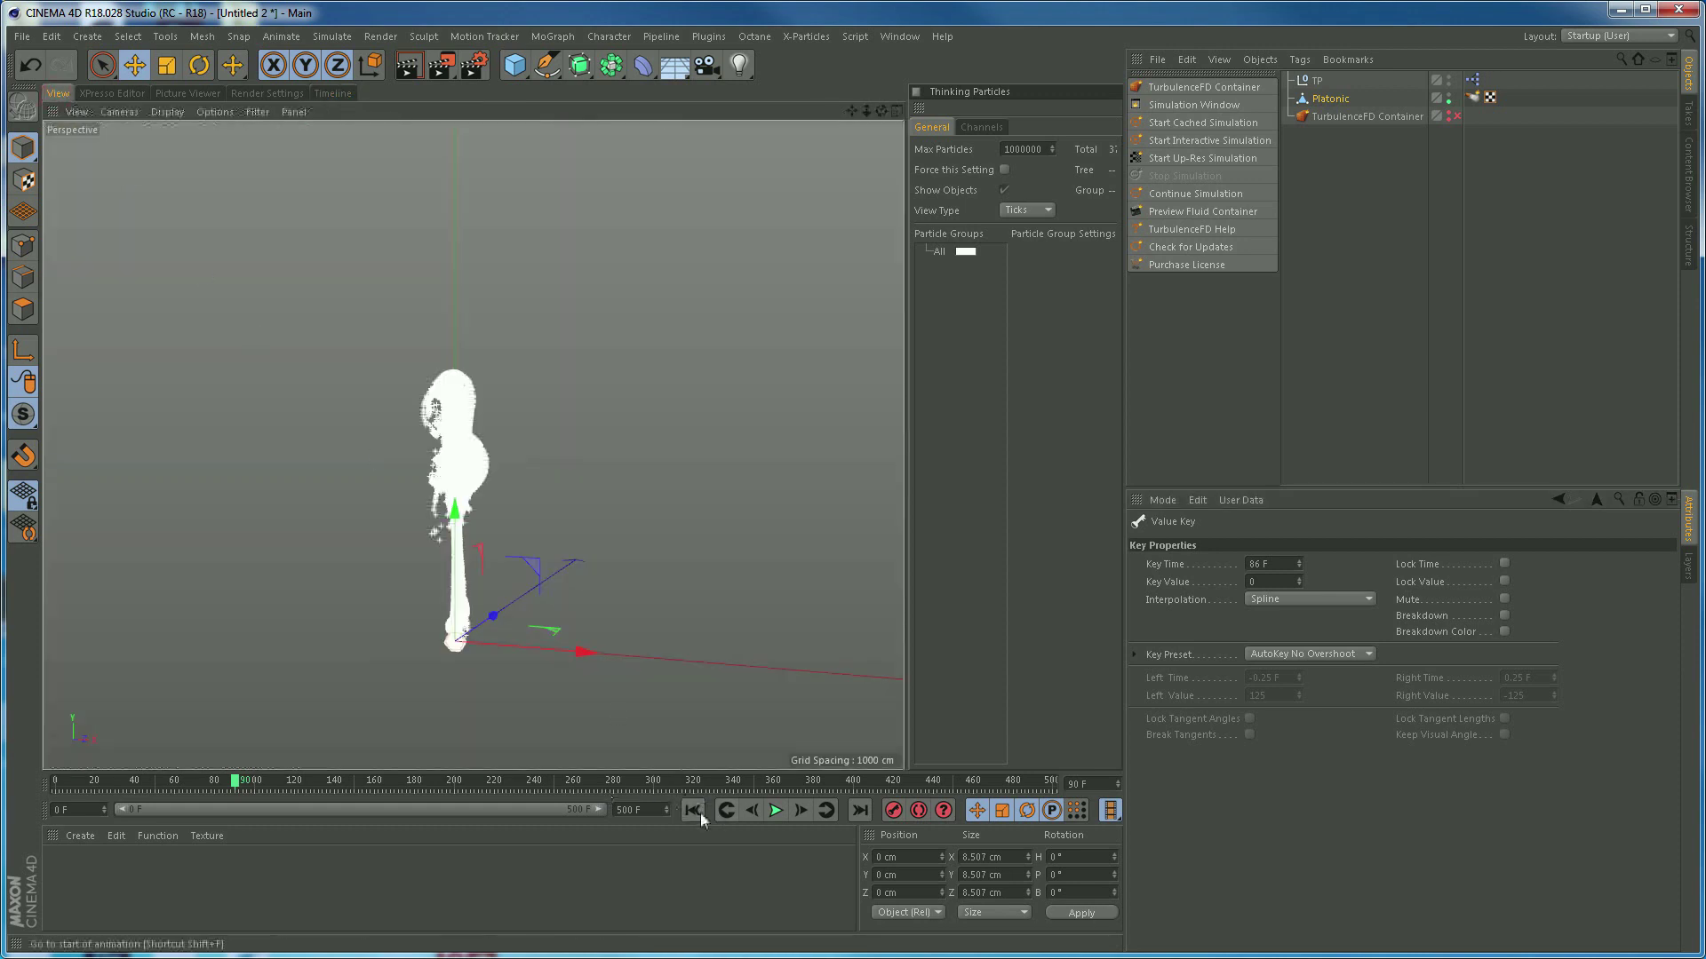
left_click(692, 810)
left_click(775, 810)
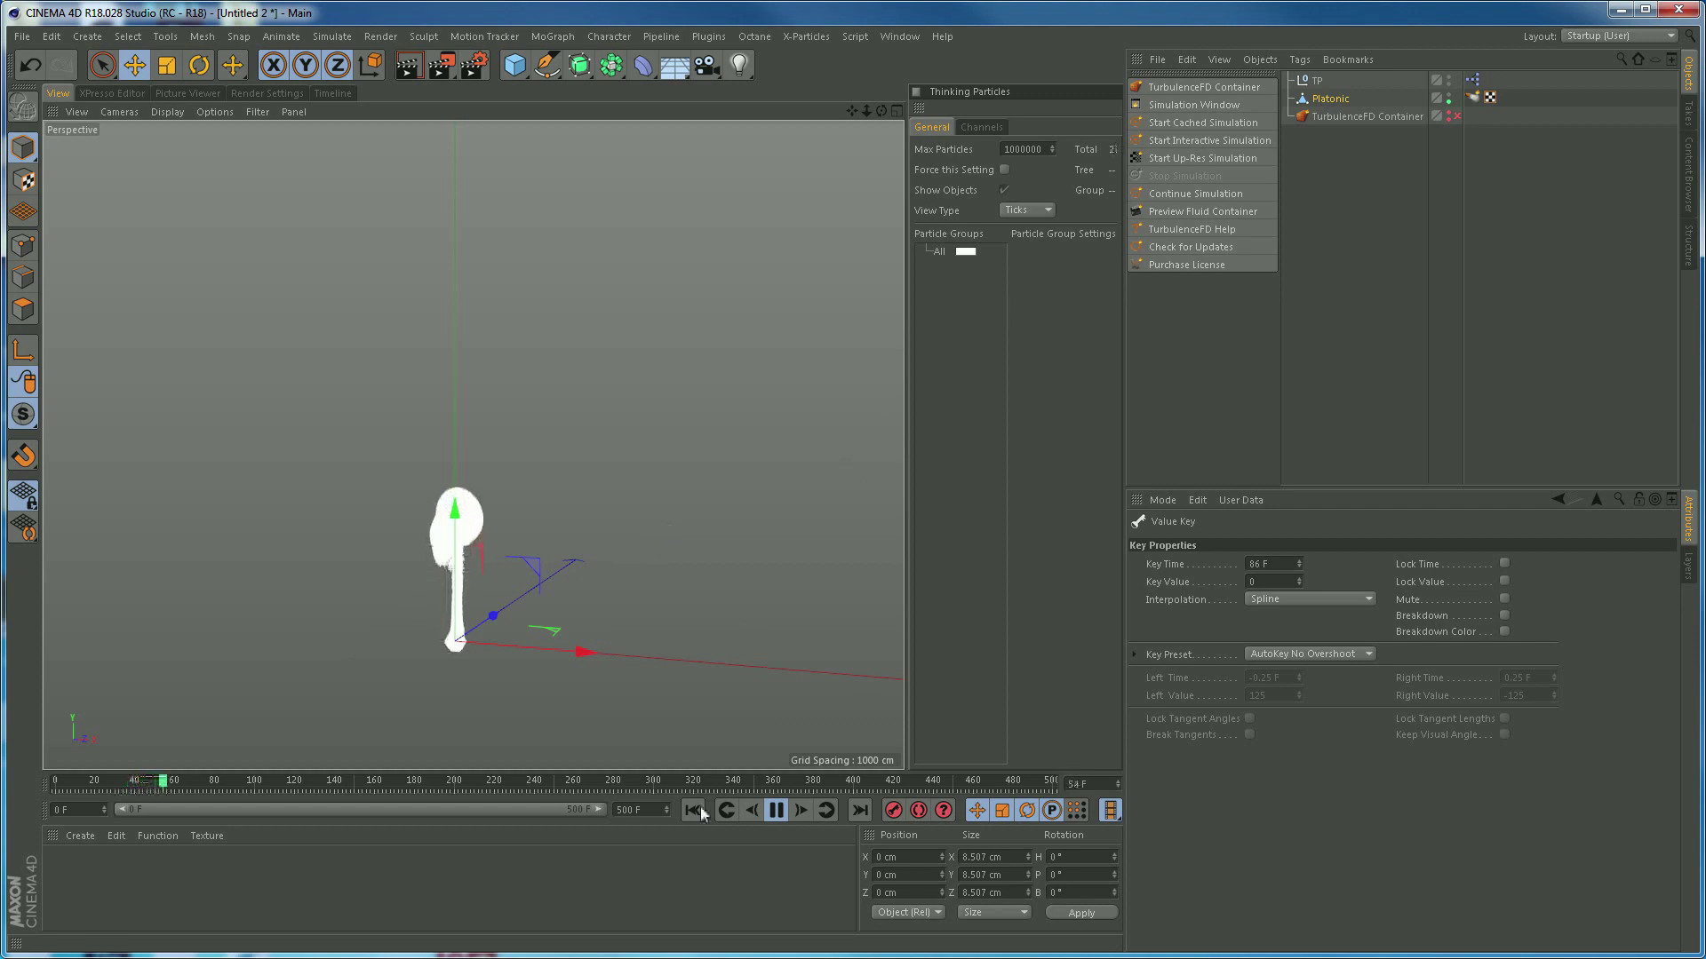
left_click(775, 811)
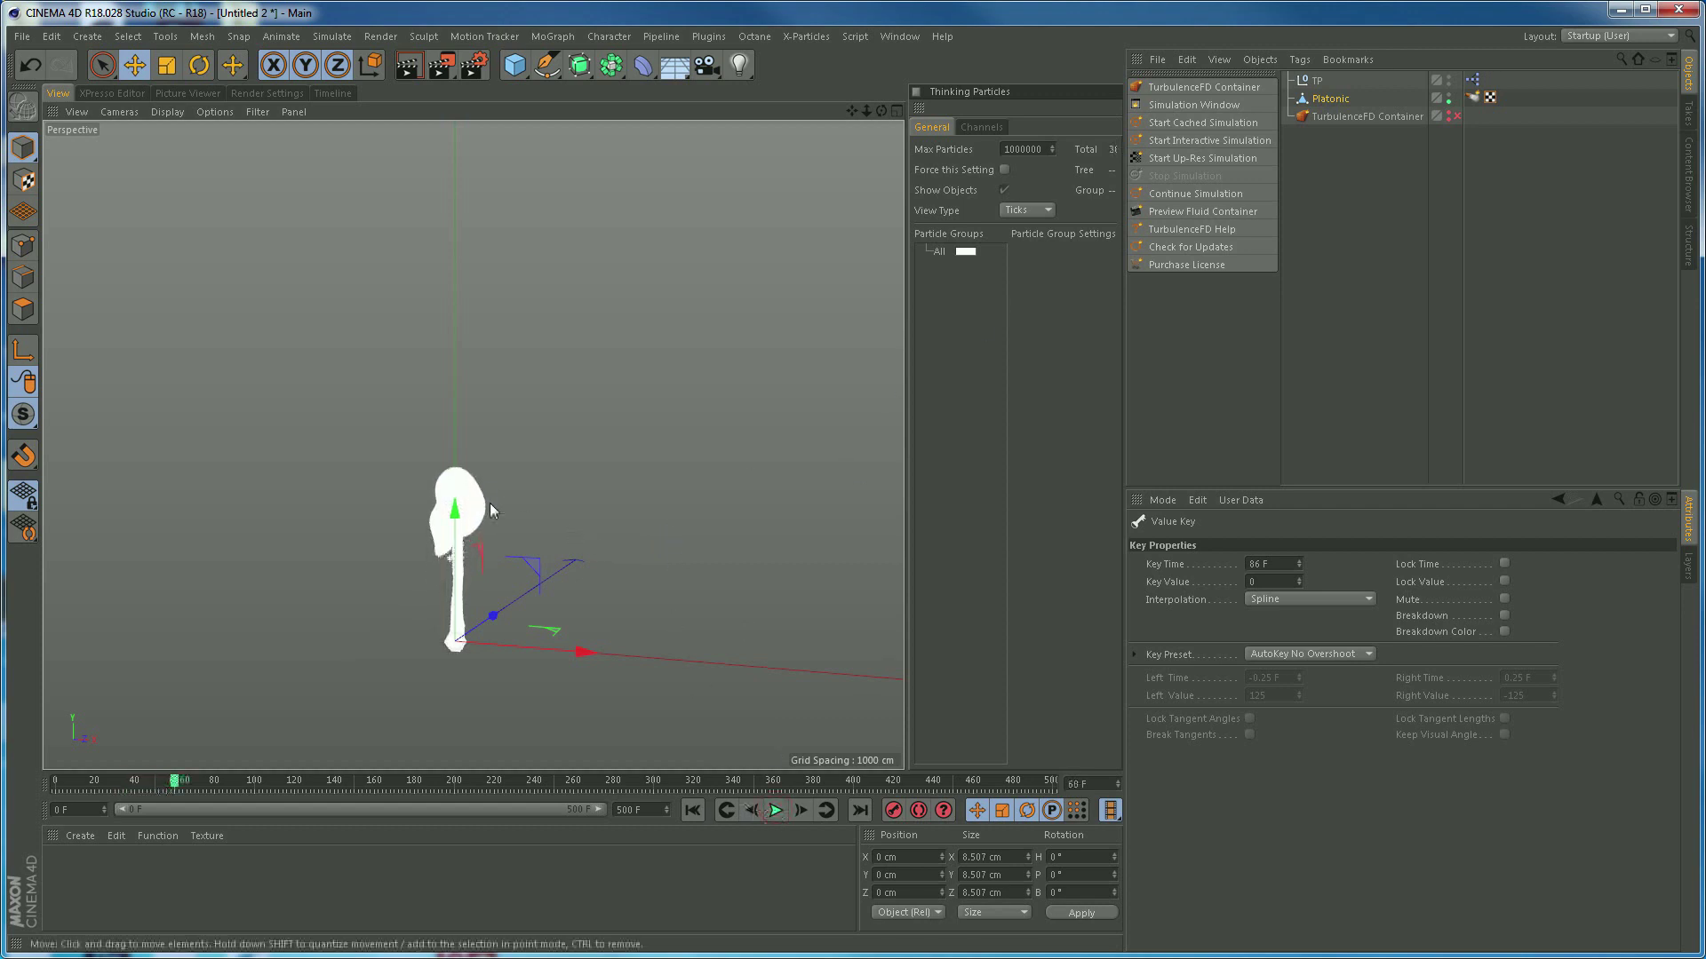
scroll(637, 487, "up", 8)
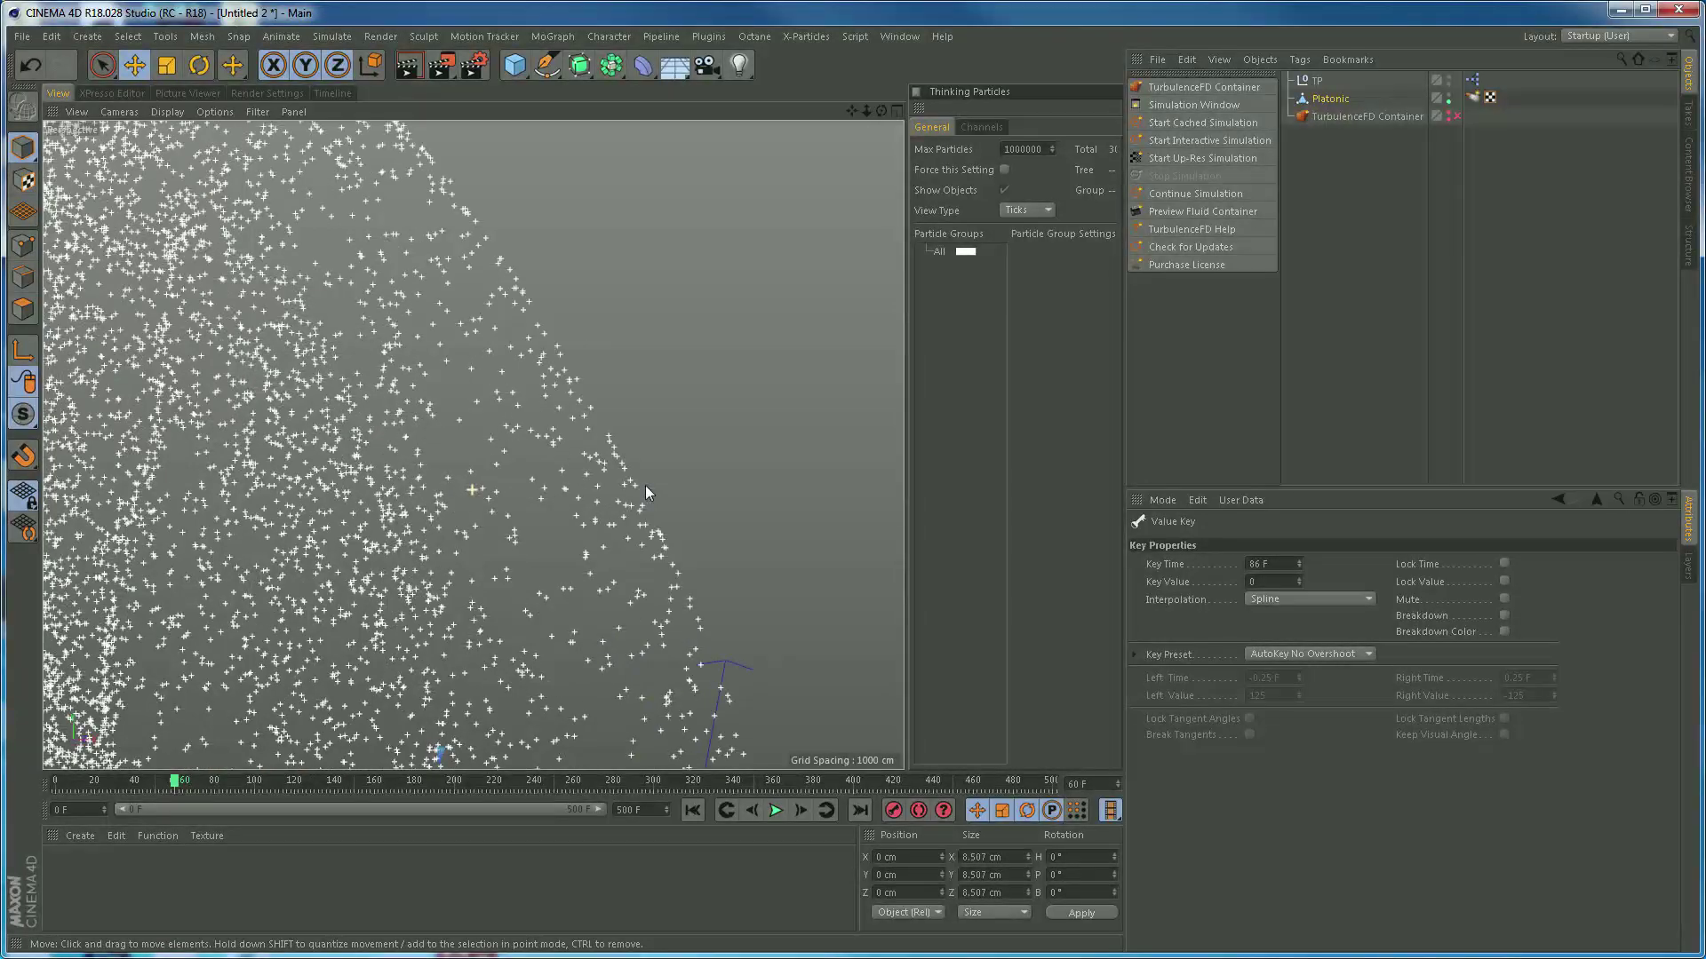
scroll(641, 486, "down", 6)
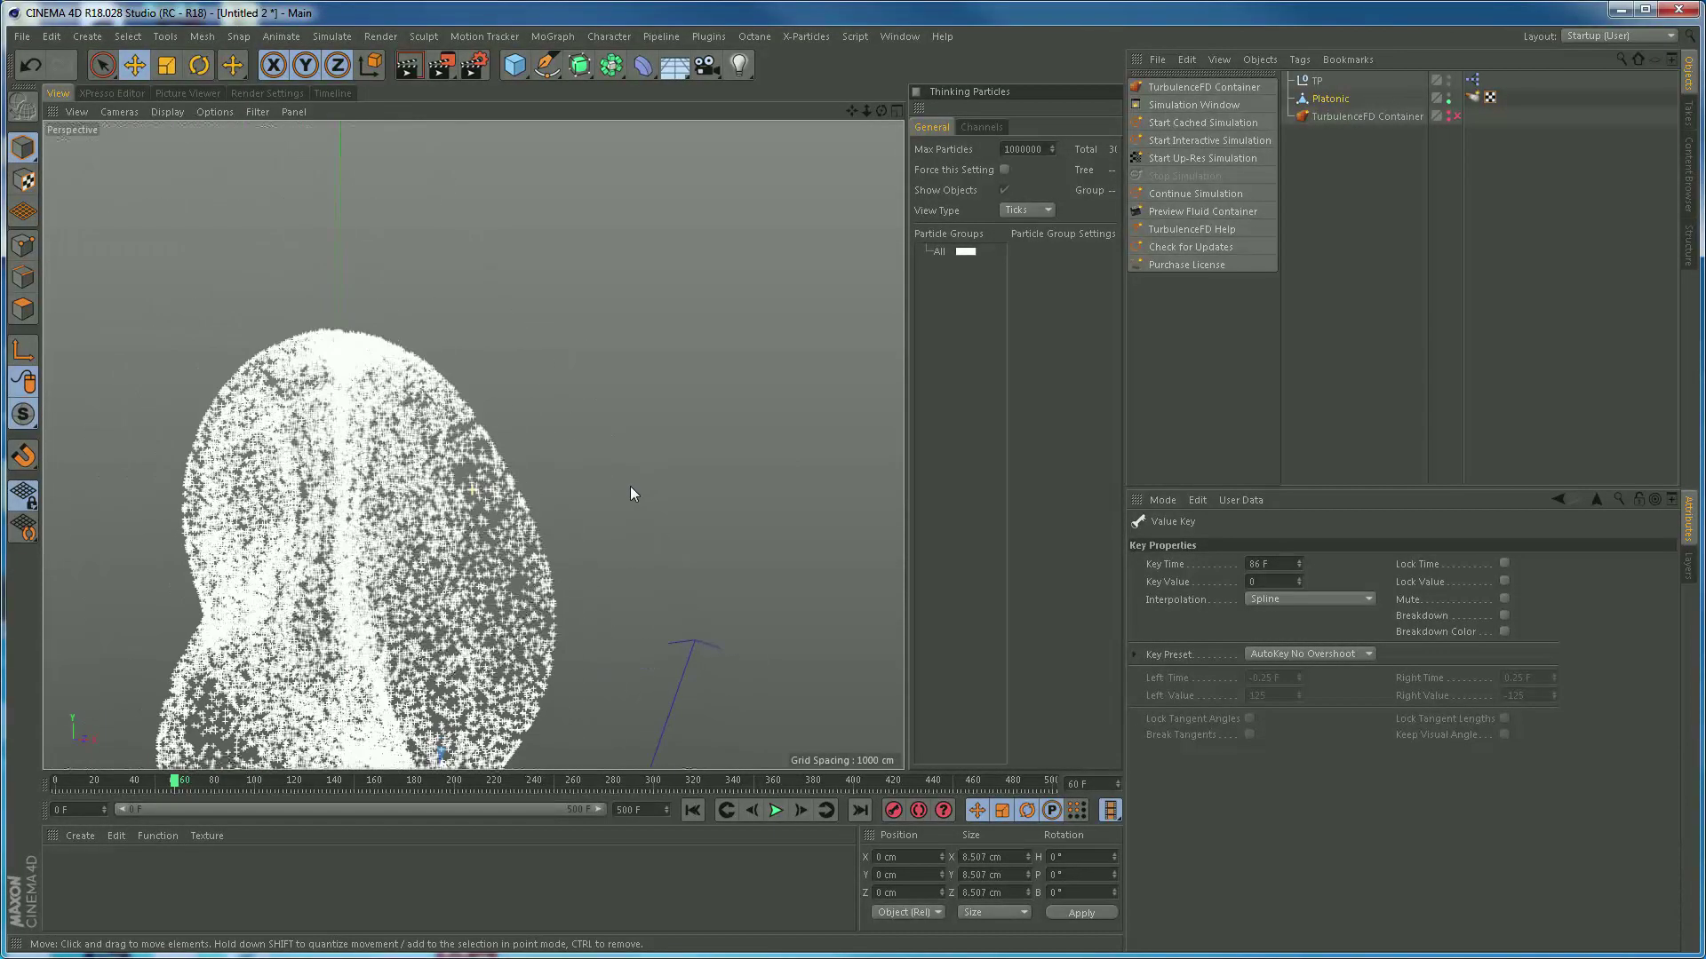
Set the Thinking Particles view type to Dots and check the particle plume at close and far range
left_click(1020, 212)
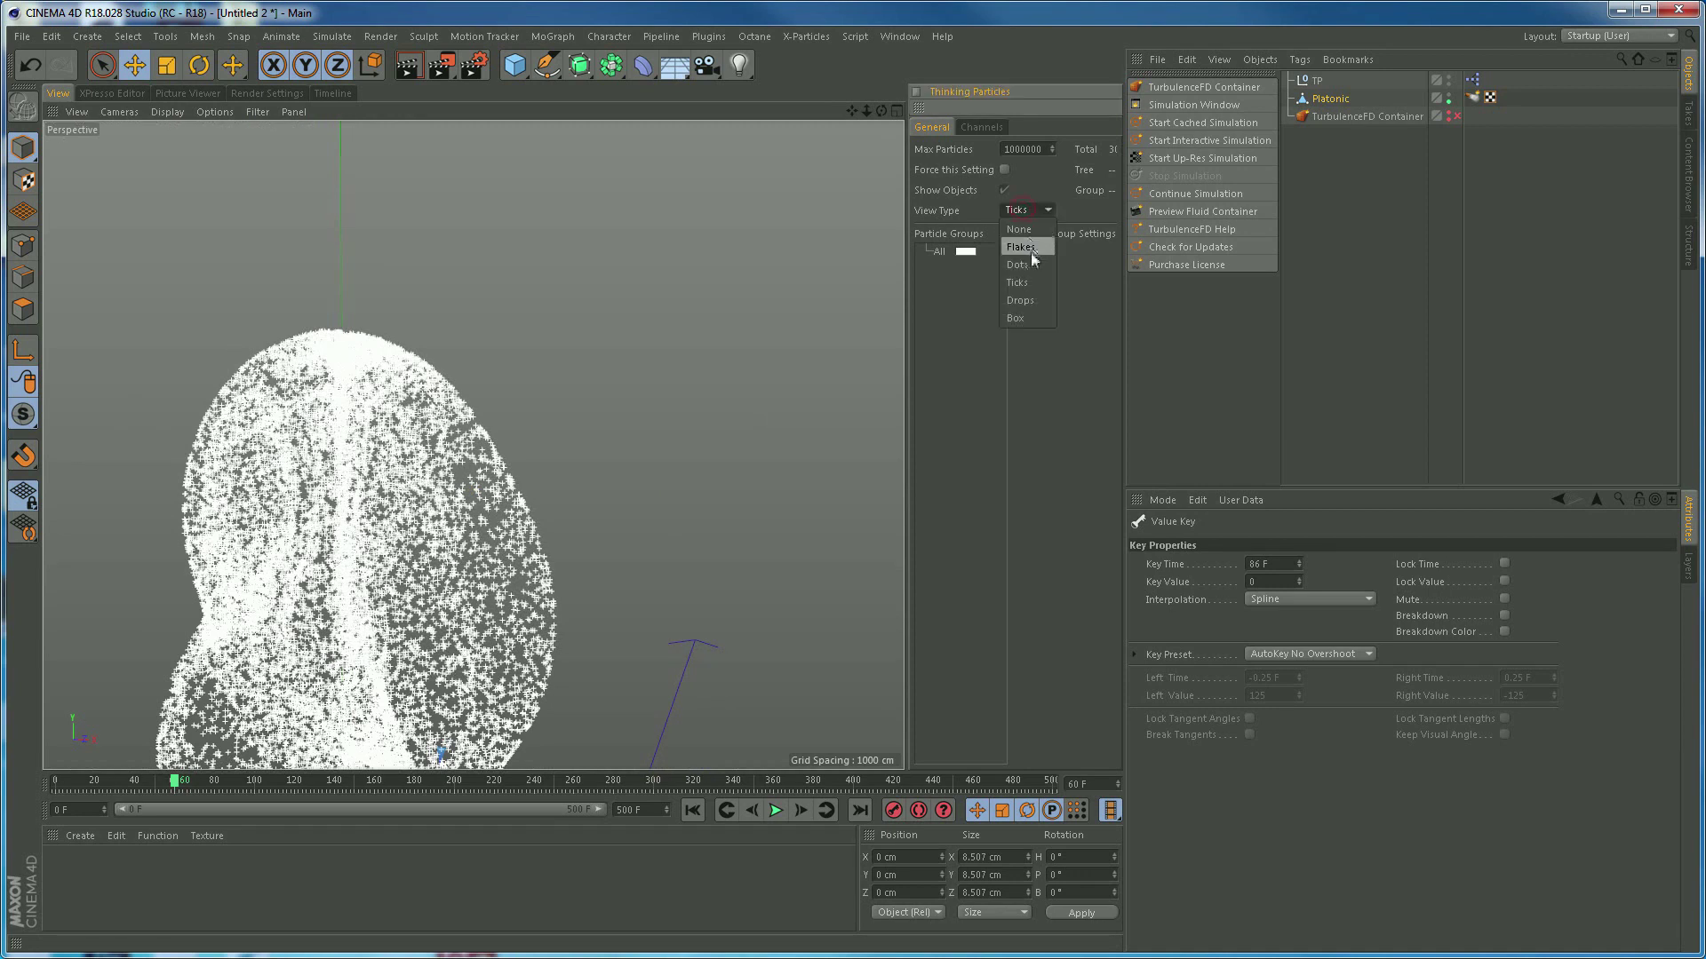
left_click(1019, 267)
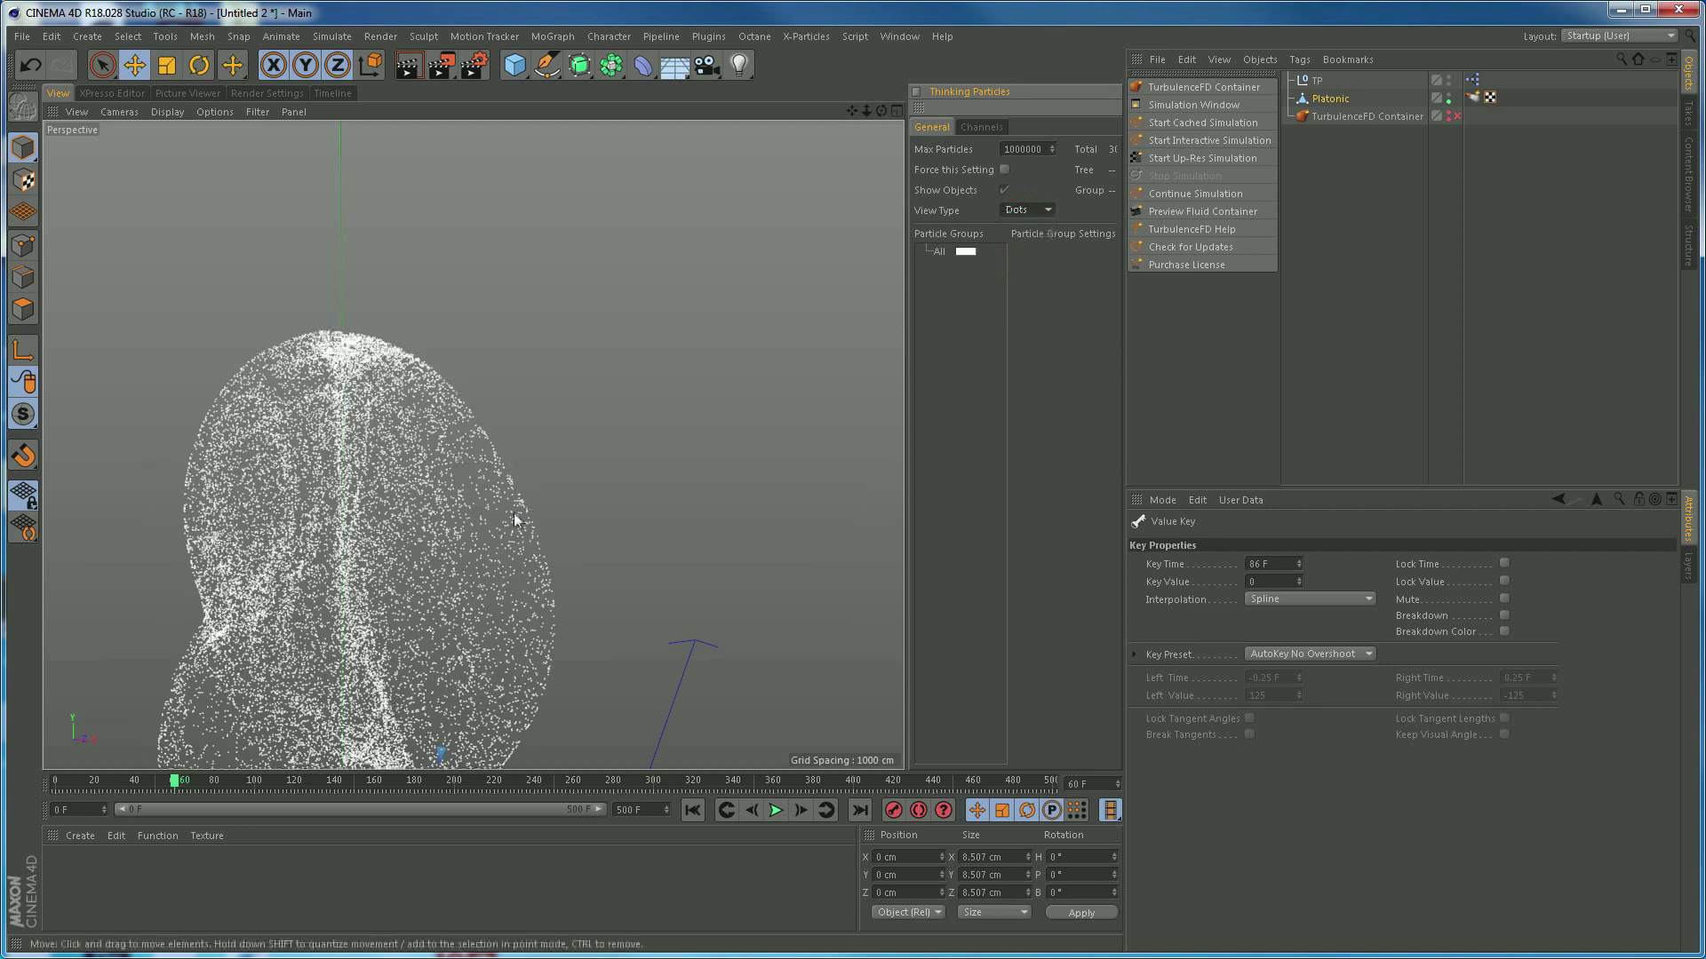
scroll(433, 580, "down", 3)
scroll(453, 550, "up", 5)
scroll(519, 520, "down", 4)
scroll(499, 554, "down", 1)
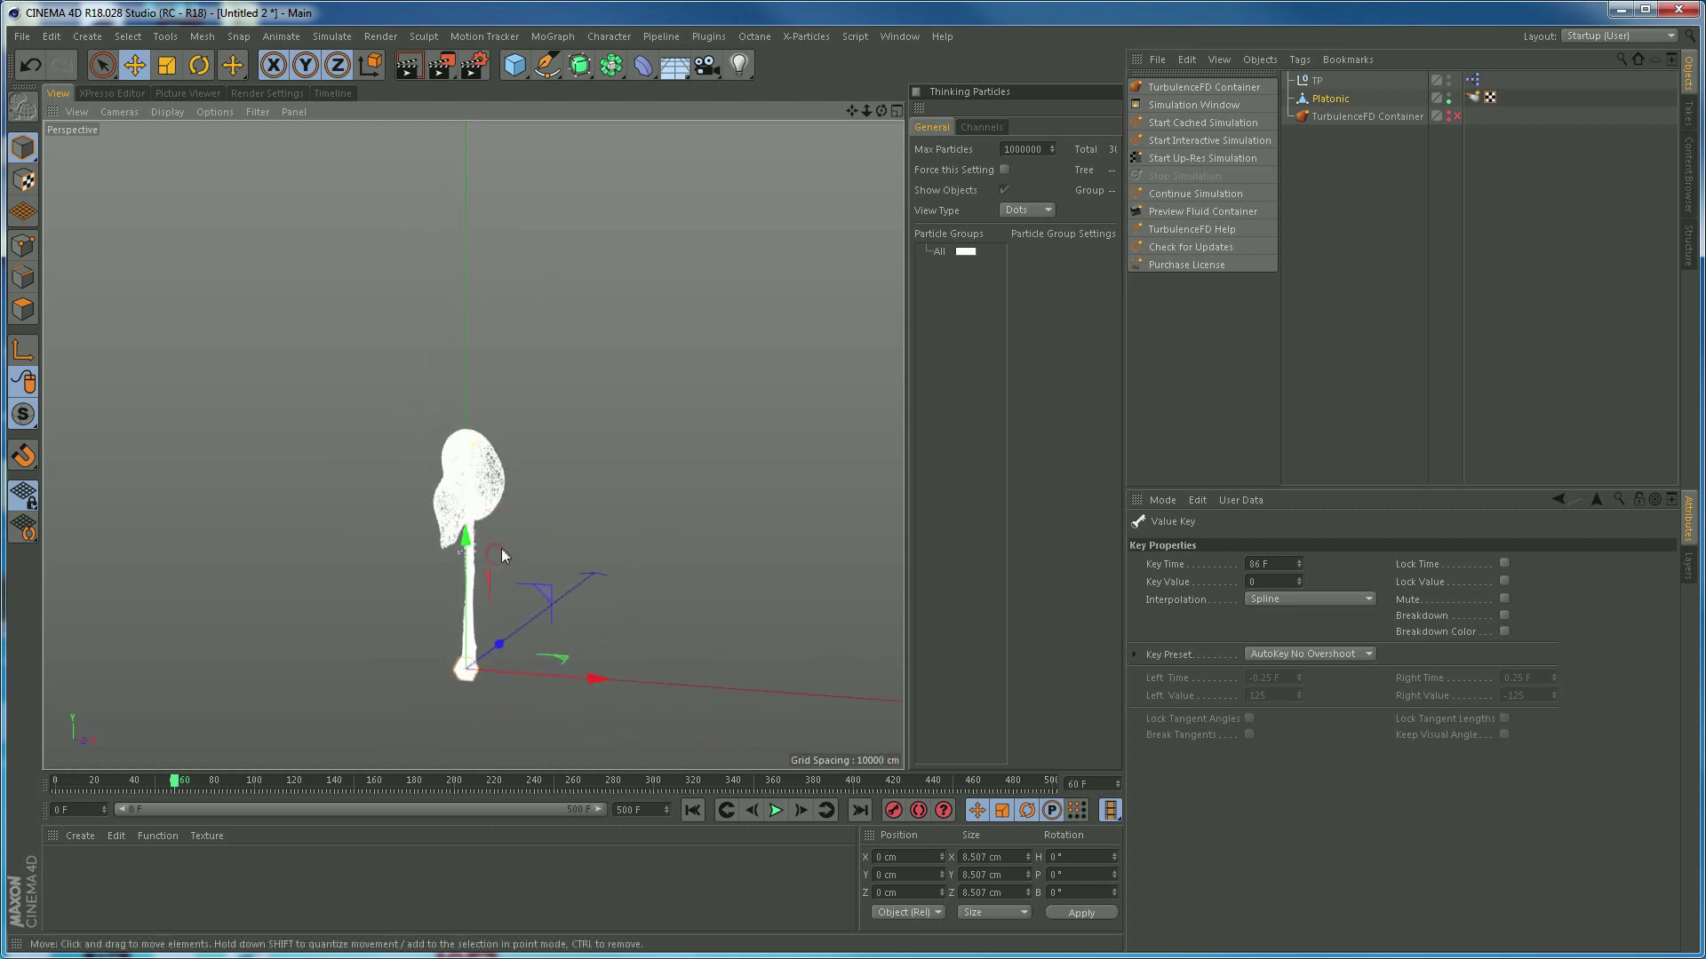
Widen the Thinking Particles settings area to read the total particle count, and resume the animation playback
left_click(906, 307)
left_click_drag(907, 307, 846, 320)
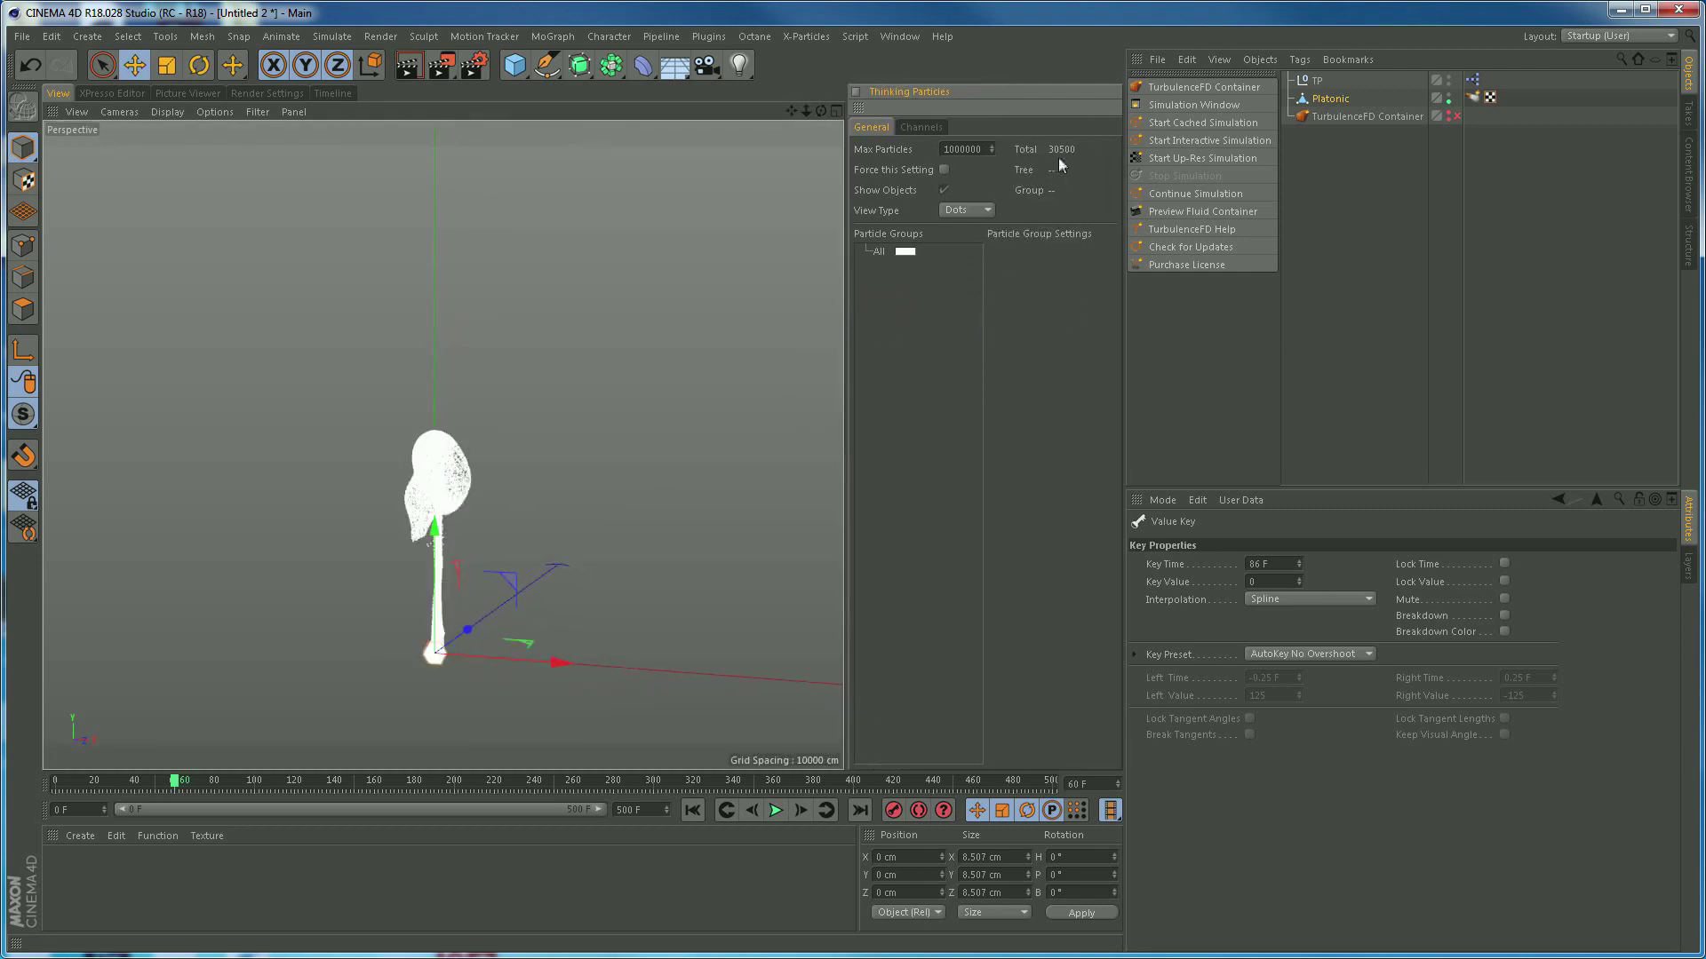
left_click(775, 810)
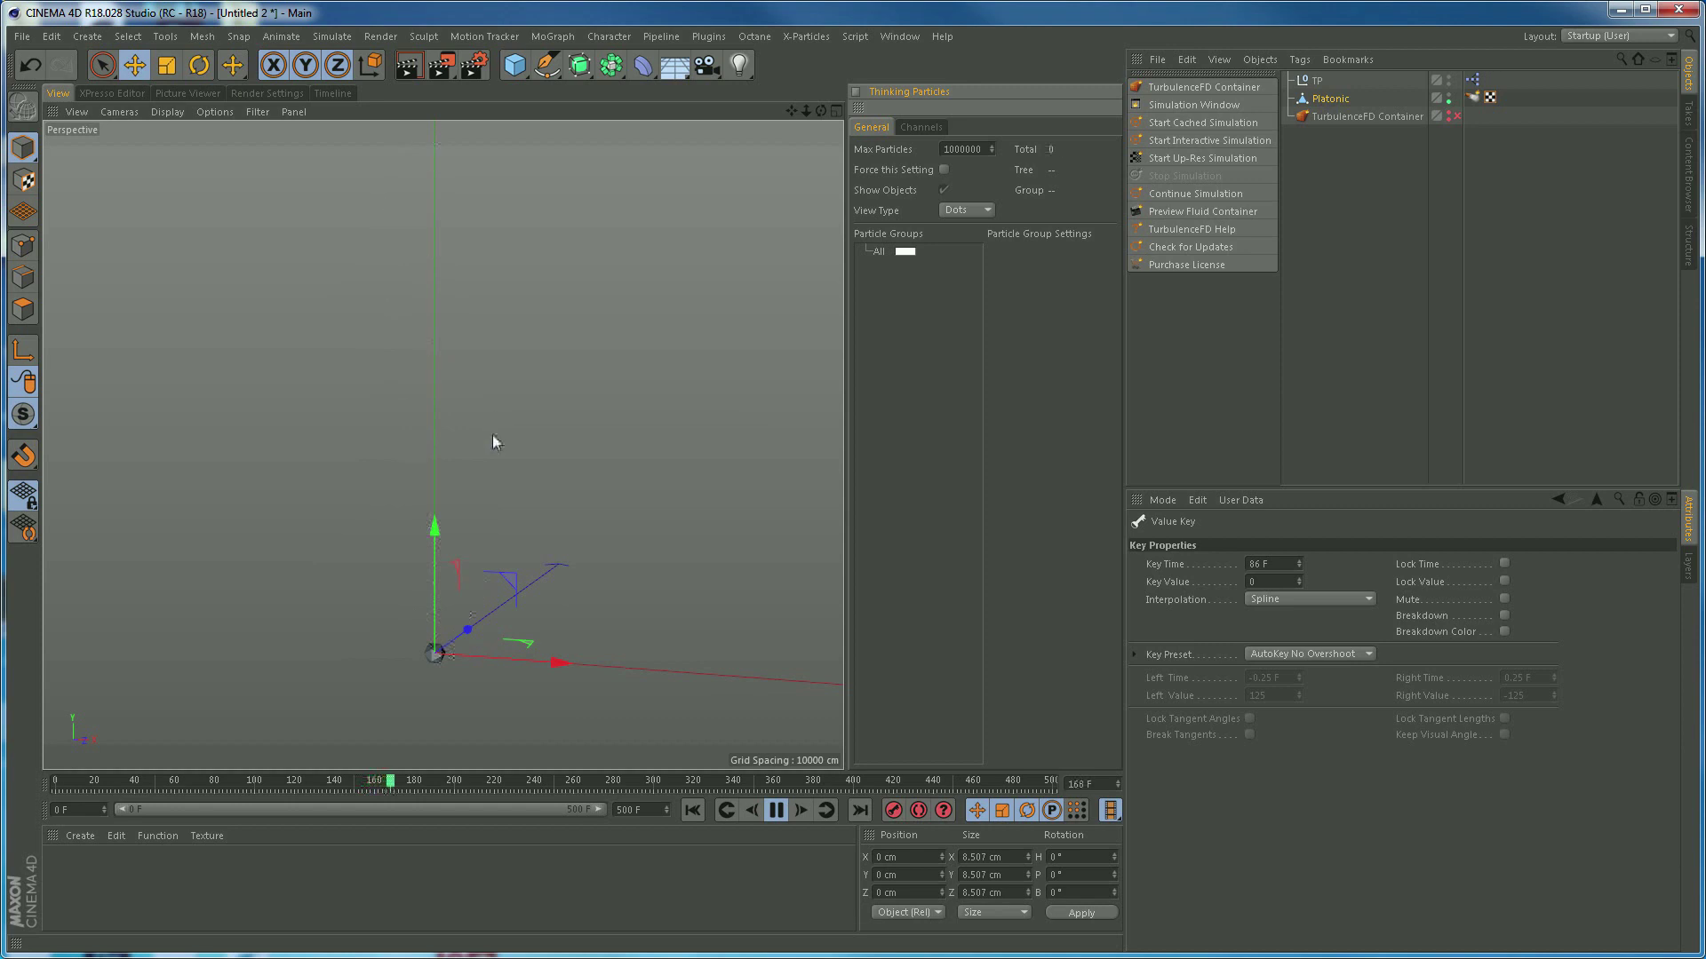
Stop and rewind the playback, and set the PMatterWaves node's Life to 150 F and Life Variation to 30%
left_click(775, 810)
left_click(693, 810)
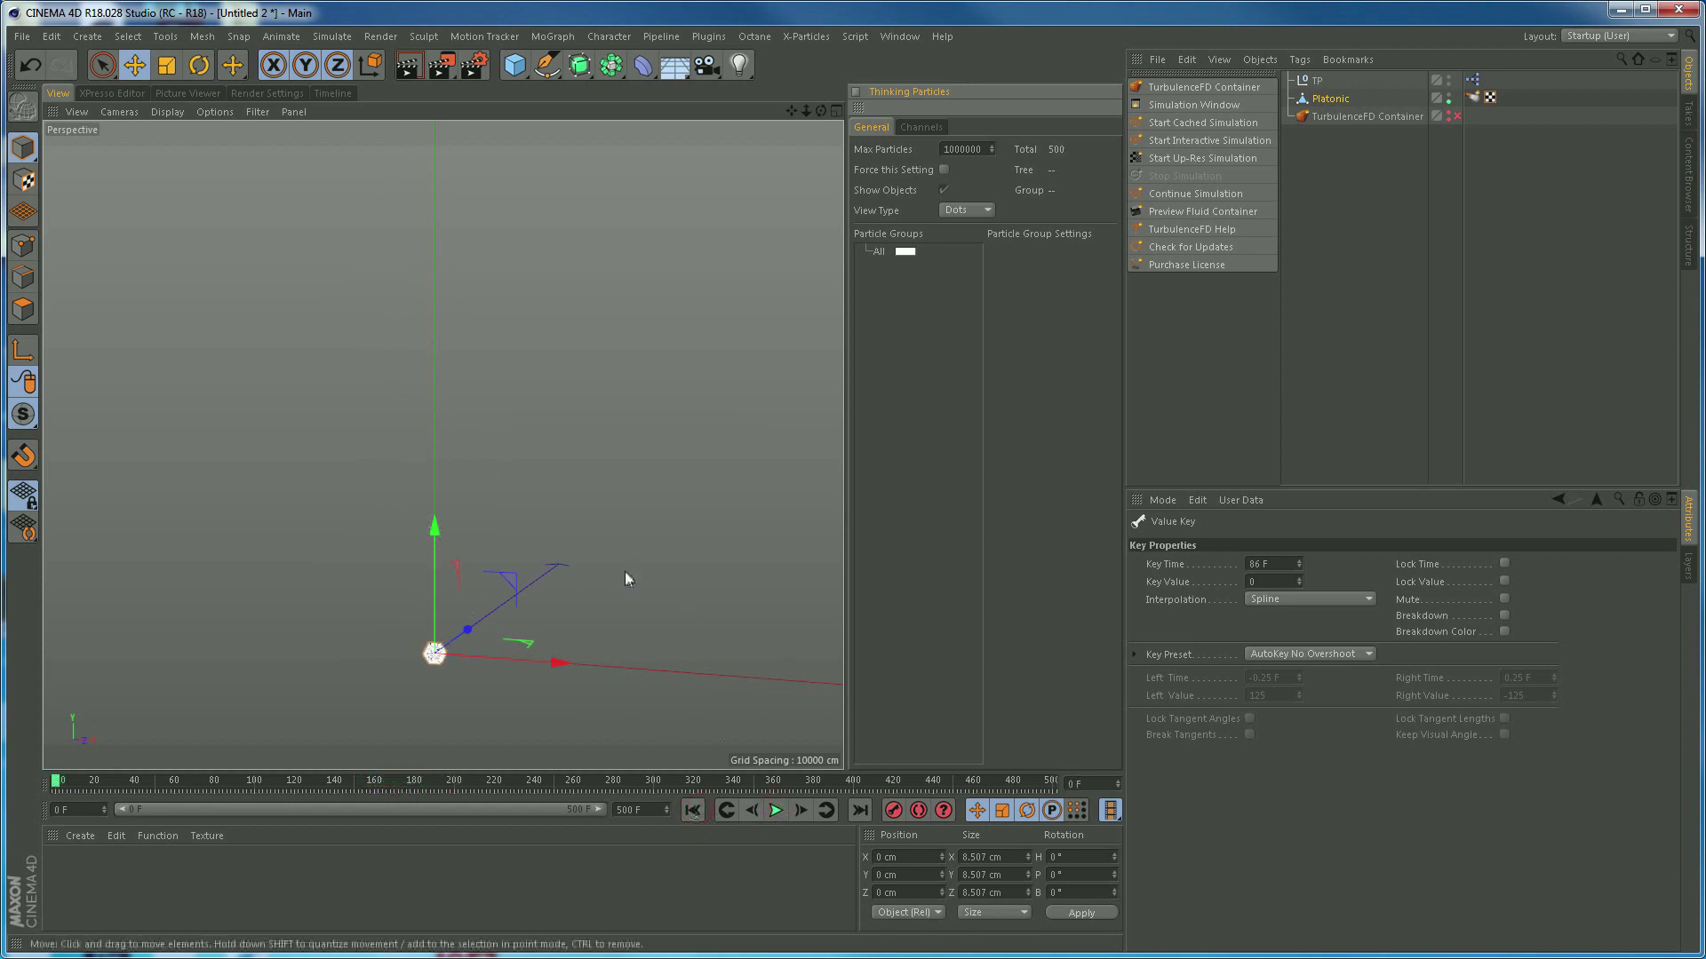
left_click(121, 93)
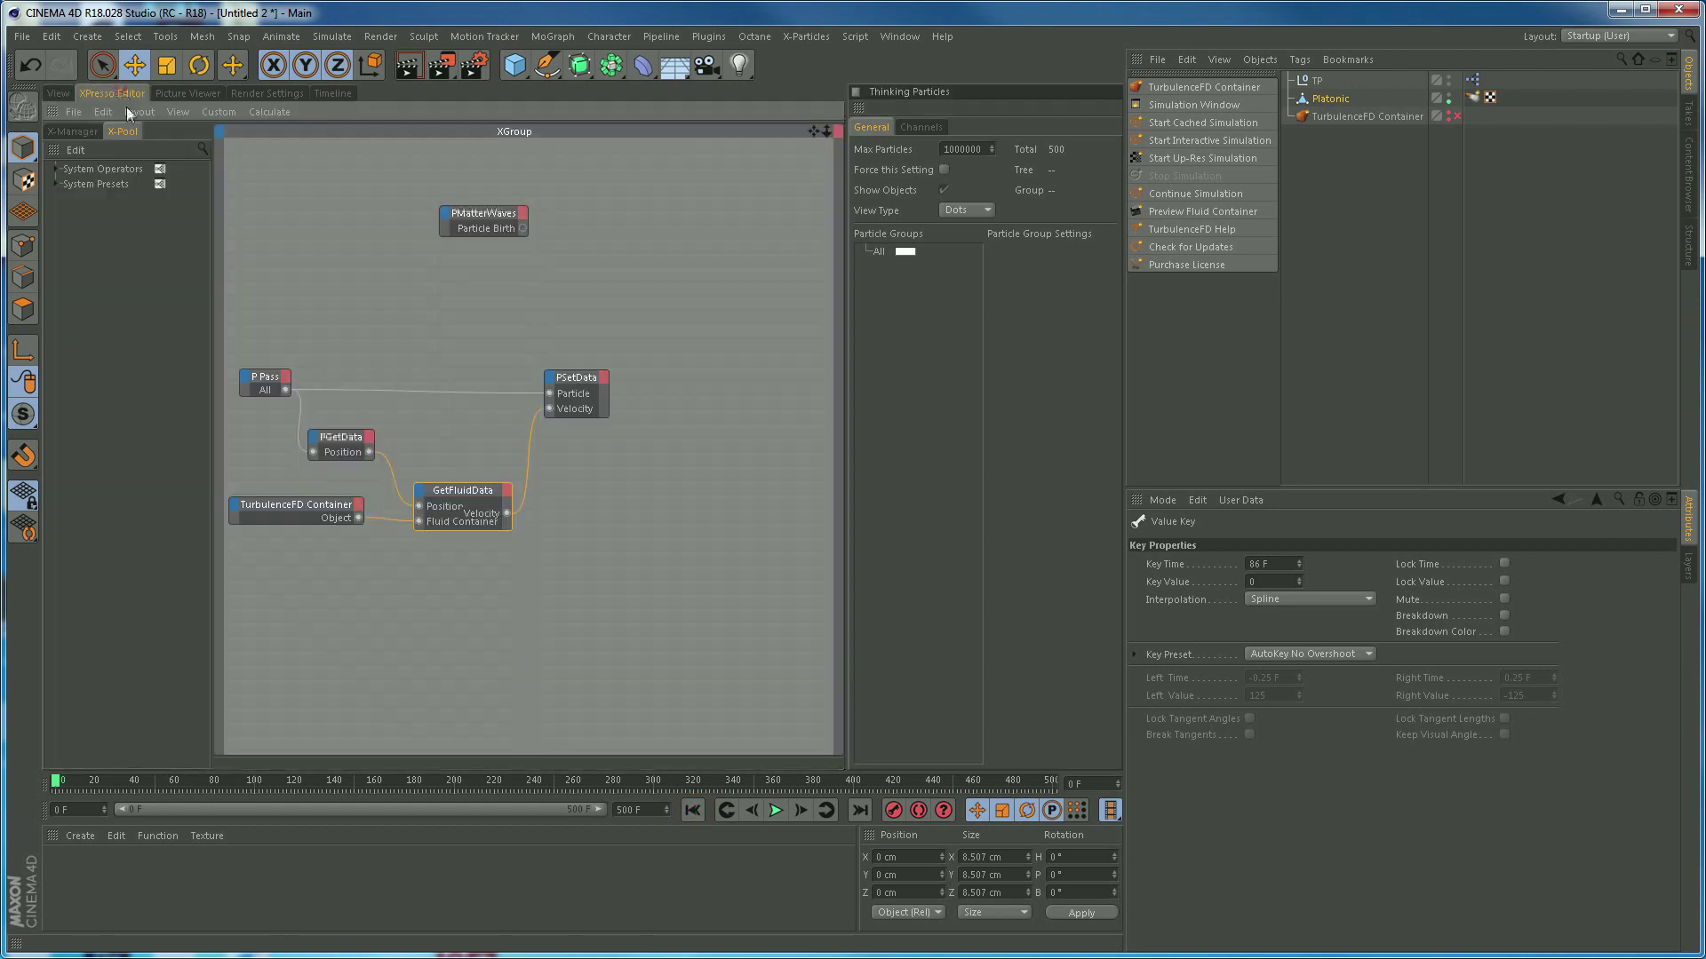
left_click(480, 229)
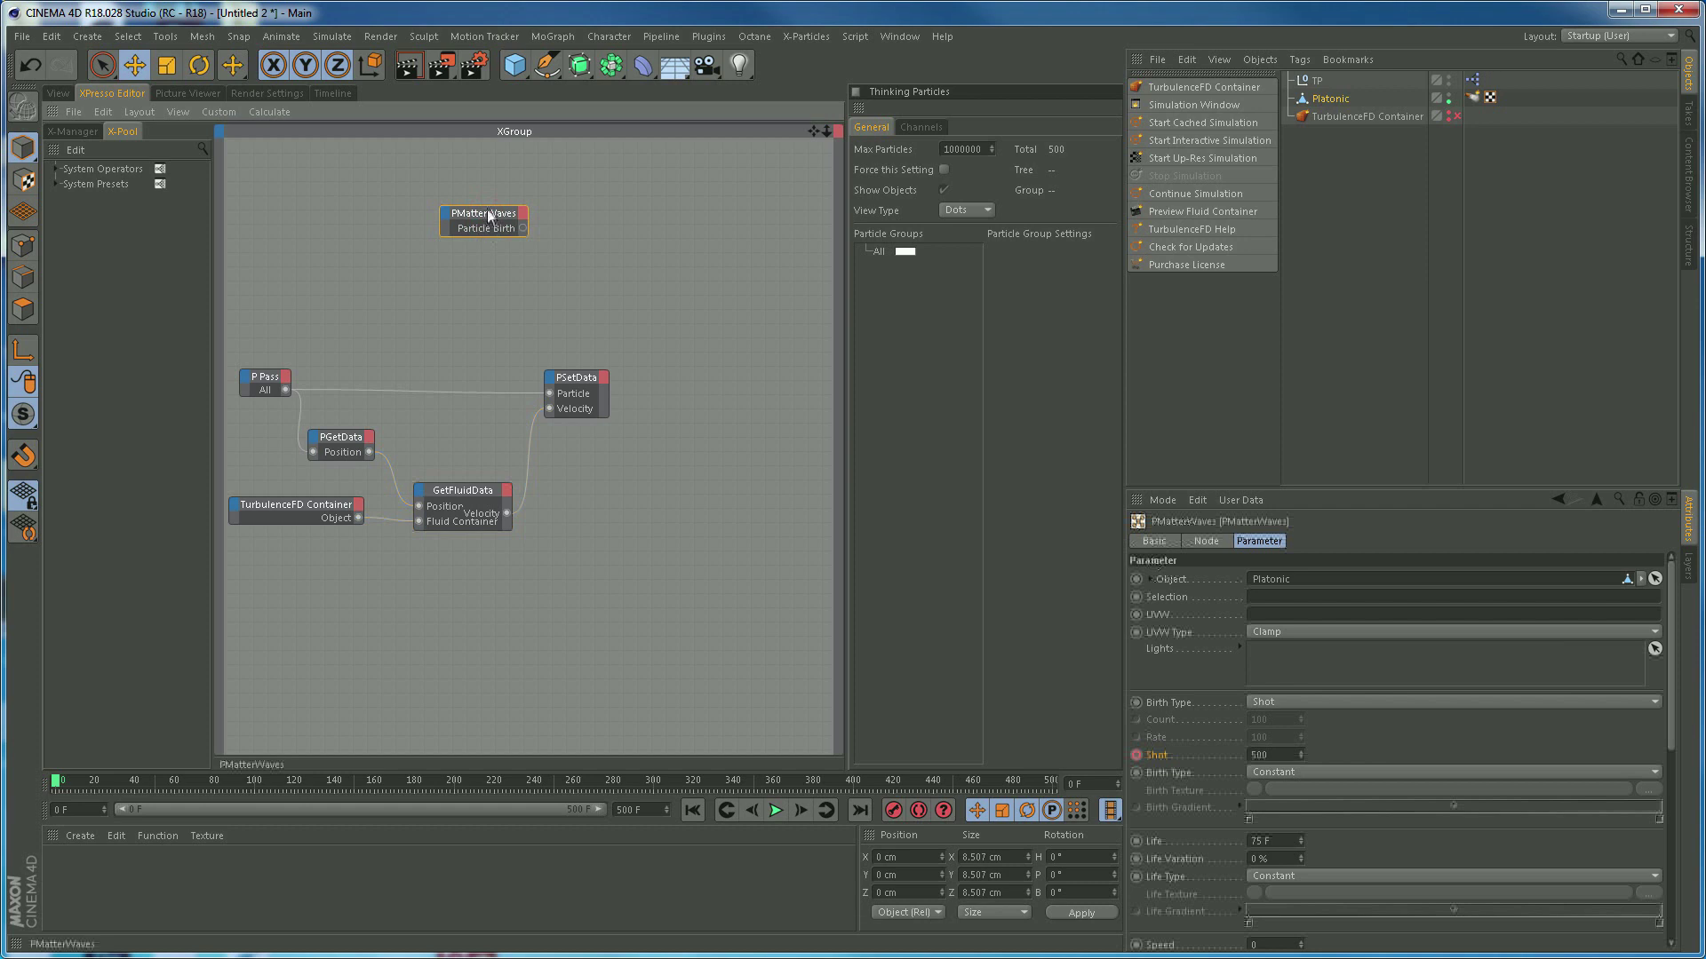
left_click_drag(1334, 494, 1332, 303)
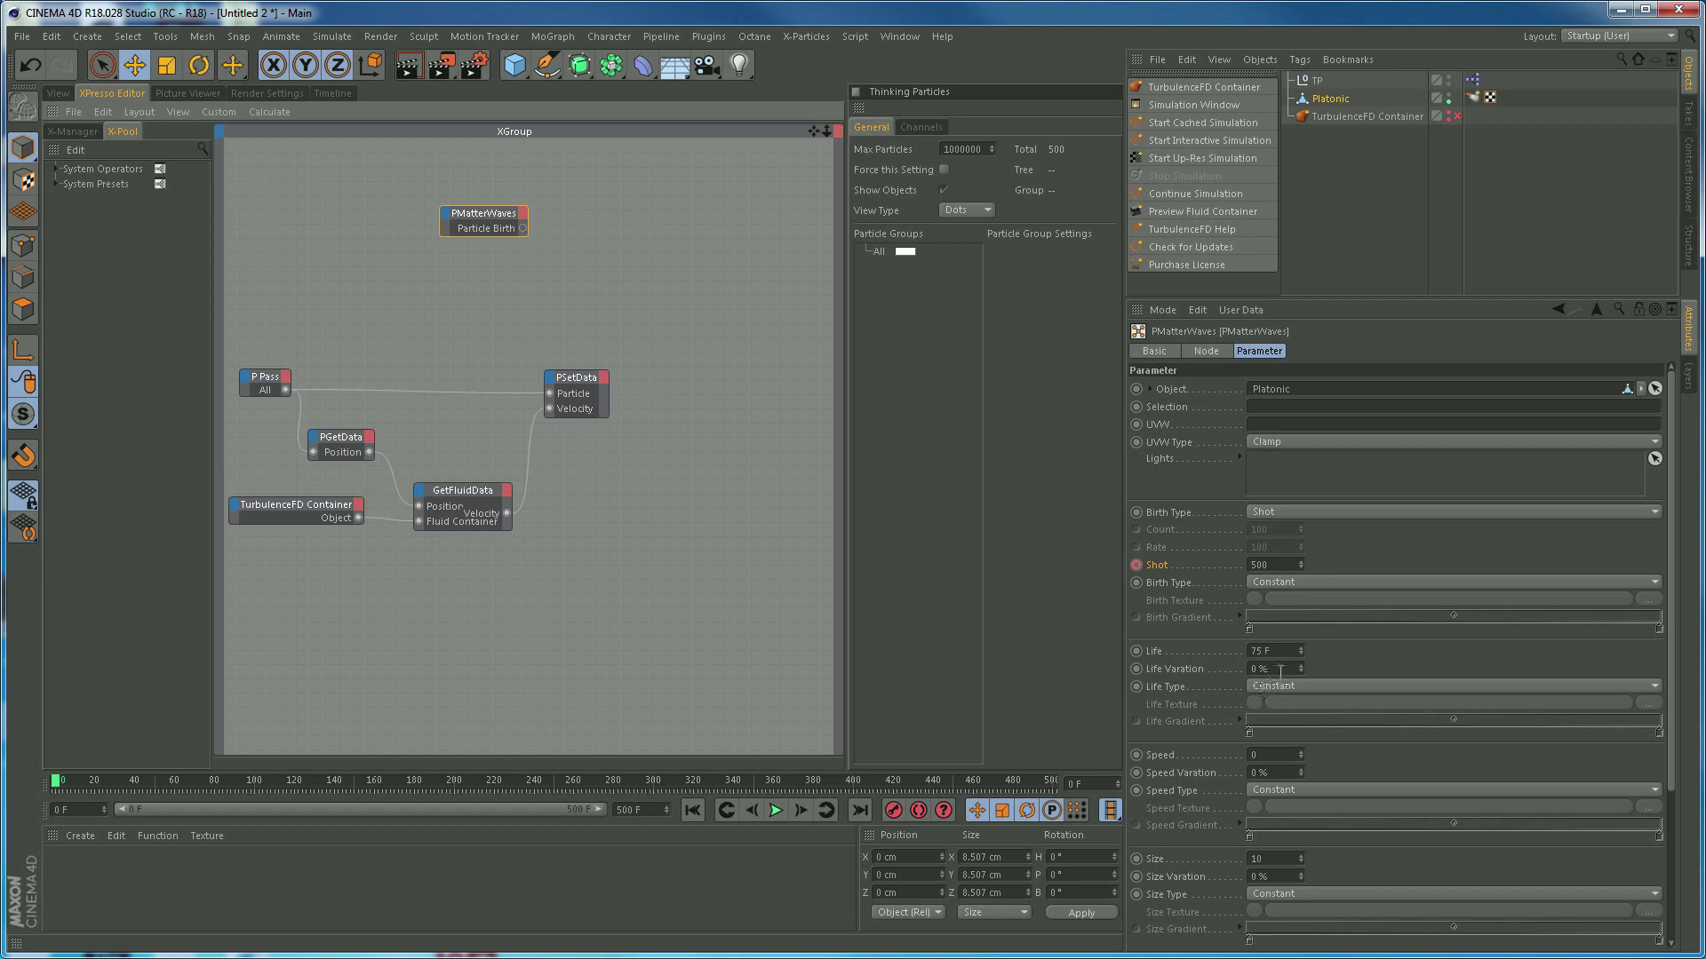
double_click(1259, 668)
left_click_drag(1279, 651, 1244, 650)
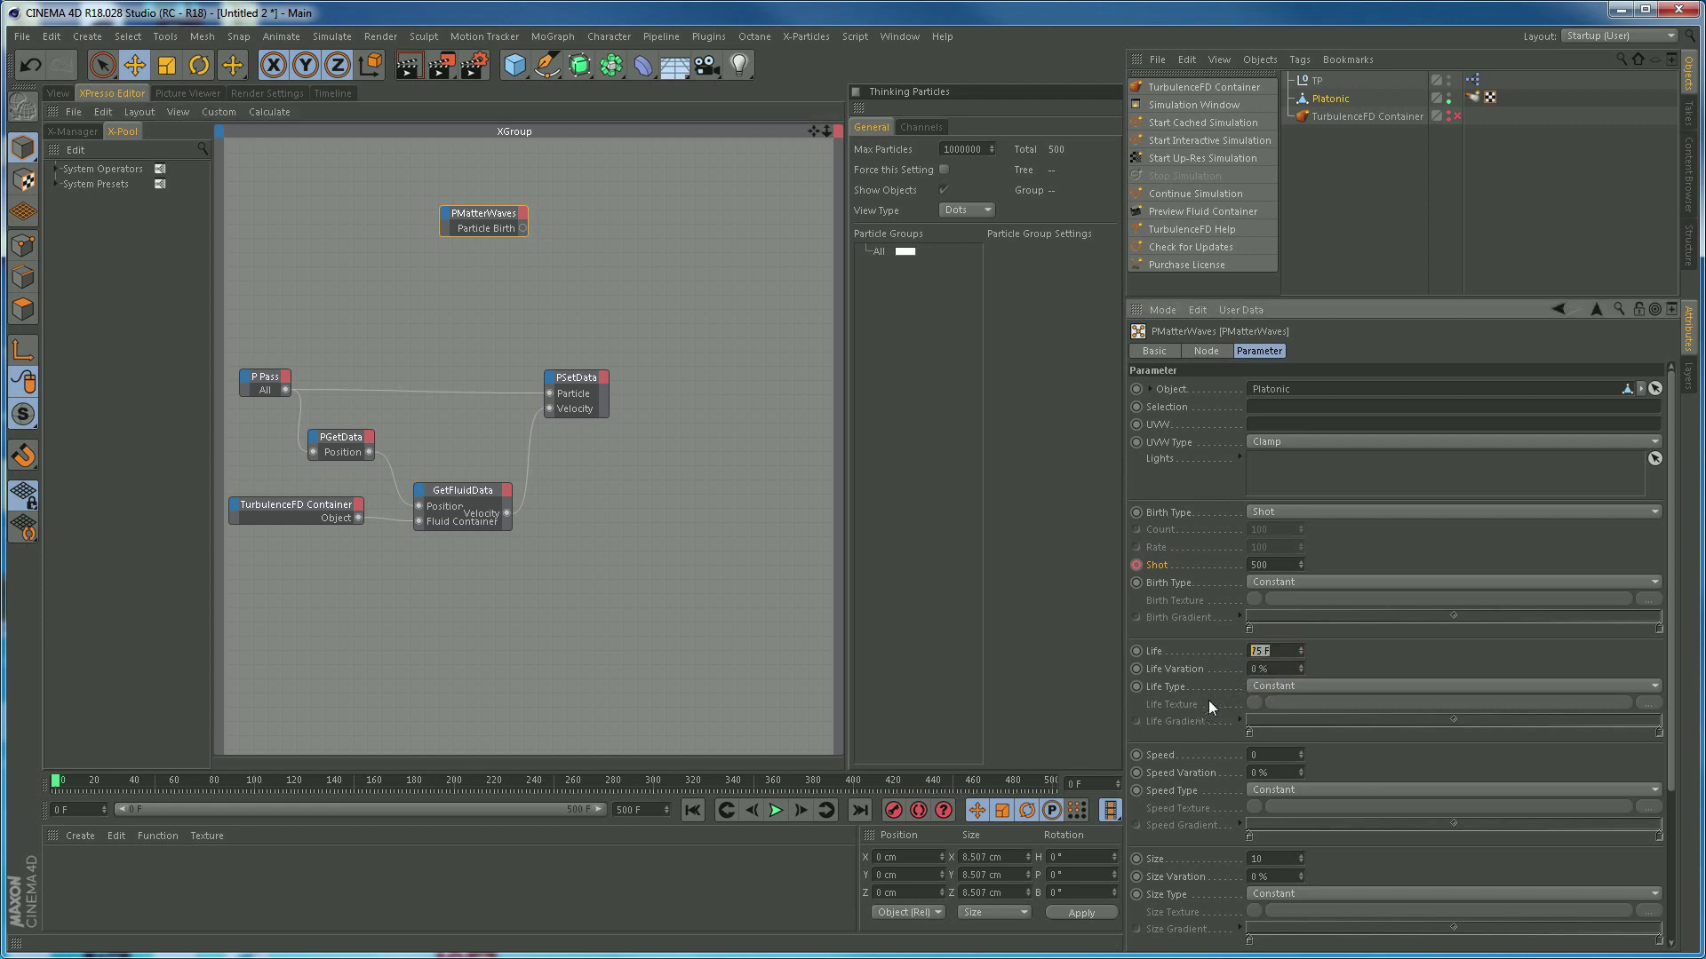
type("150")
key("Return")
double_click(1279, 668)
type("300")
Play the particle animation twice from the start in the perspective view to check how the plume behaves, then rewind
left_click(57, 93)
left_click(775, 811)
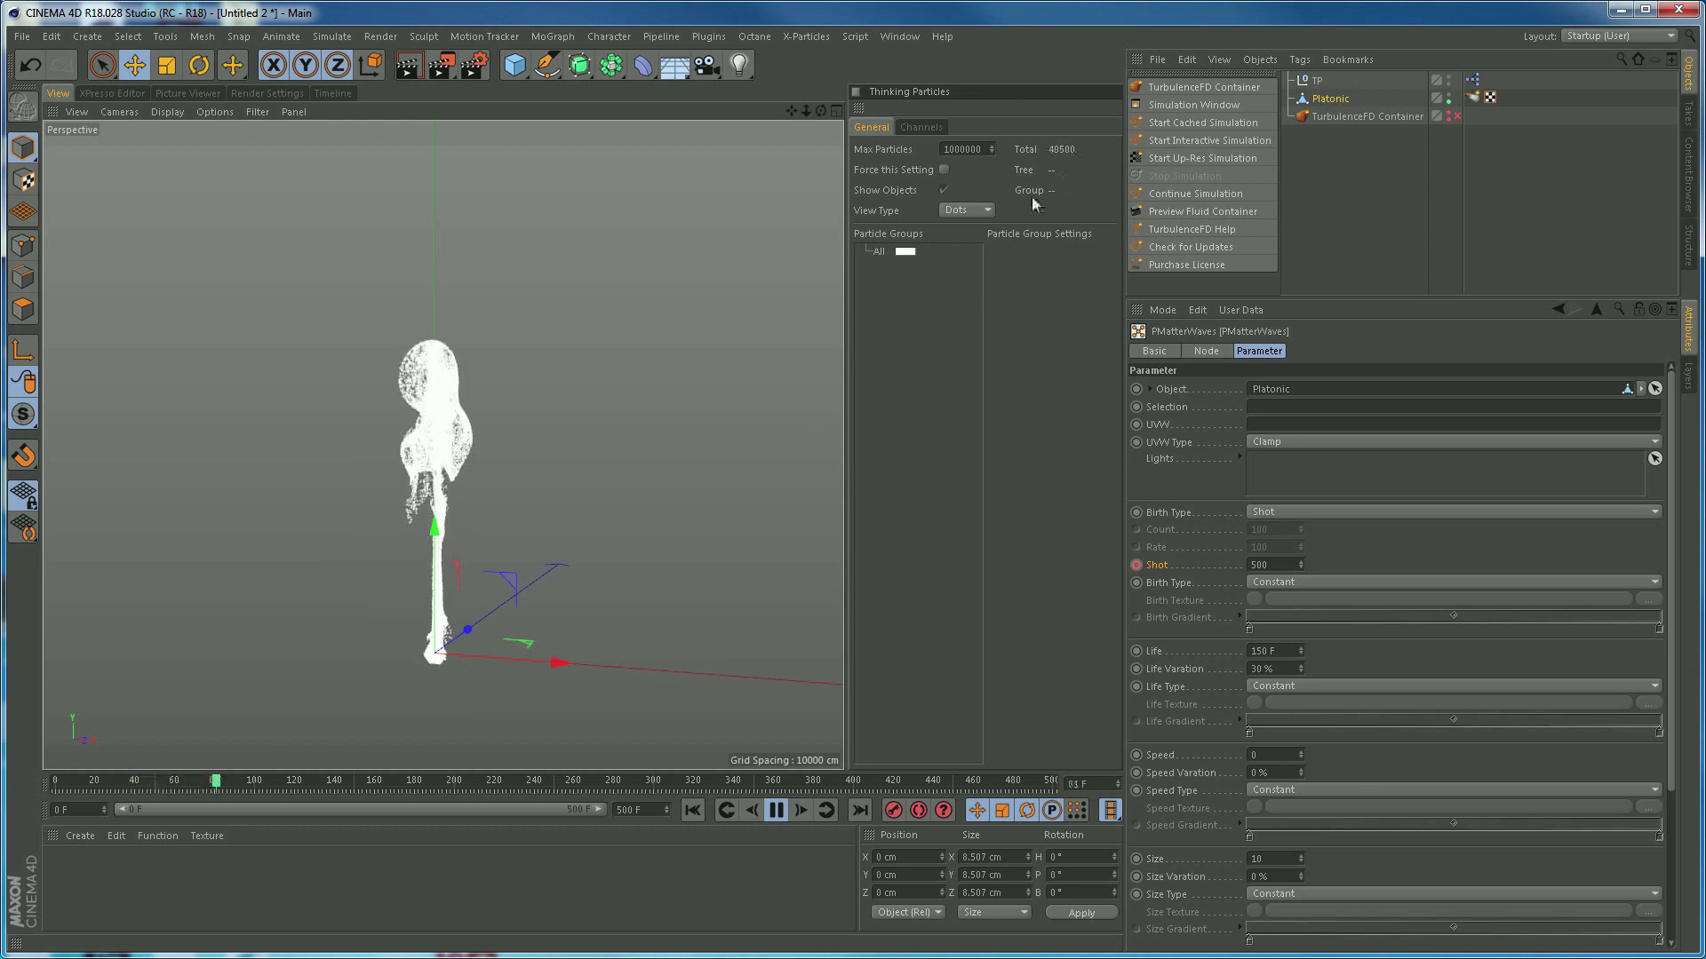
right_click_drag(596, 512, 561, 523, "alt")
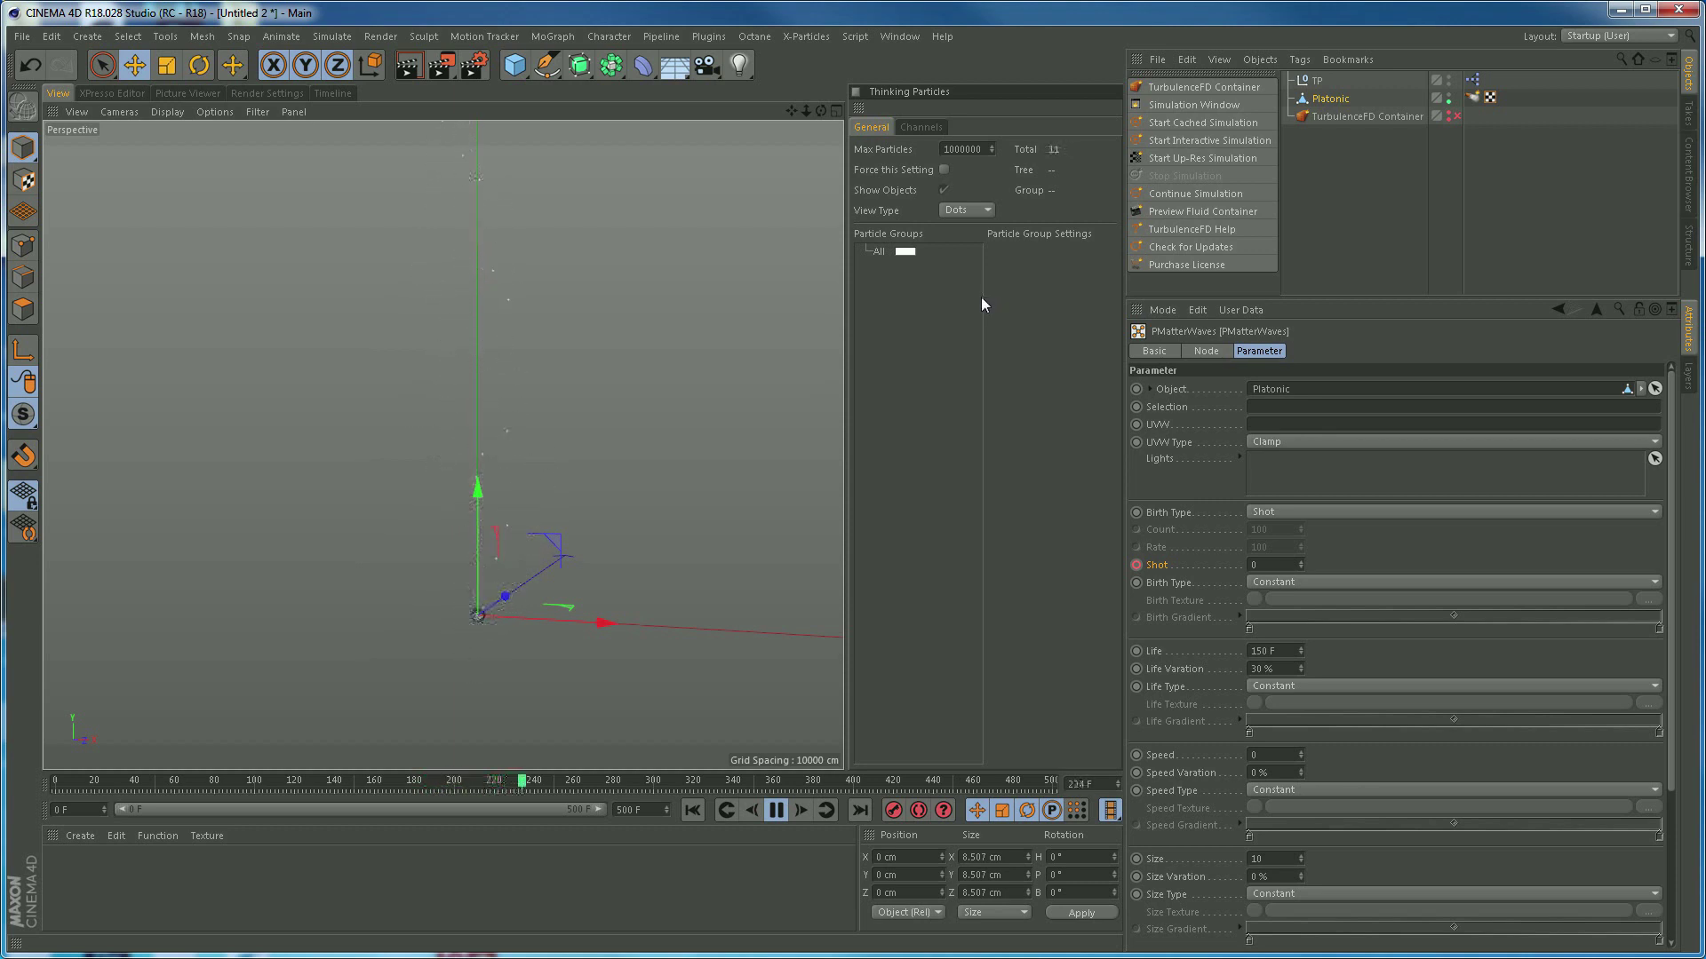
left_click(775, 809)
left_click(691, 811)
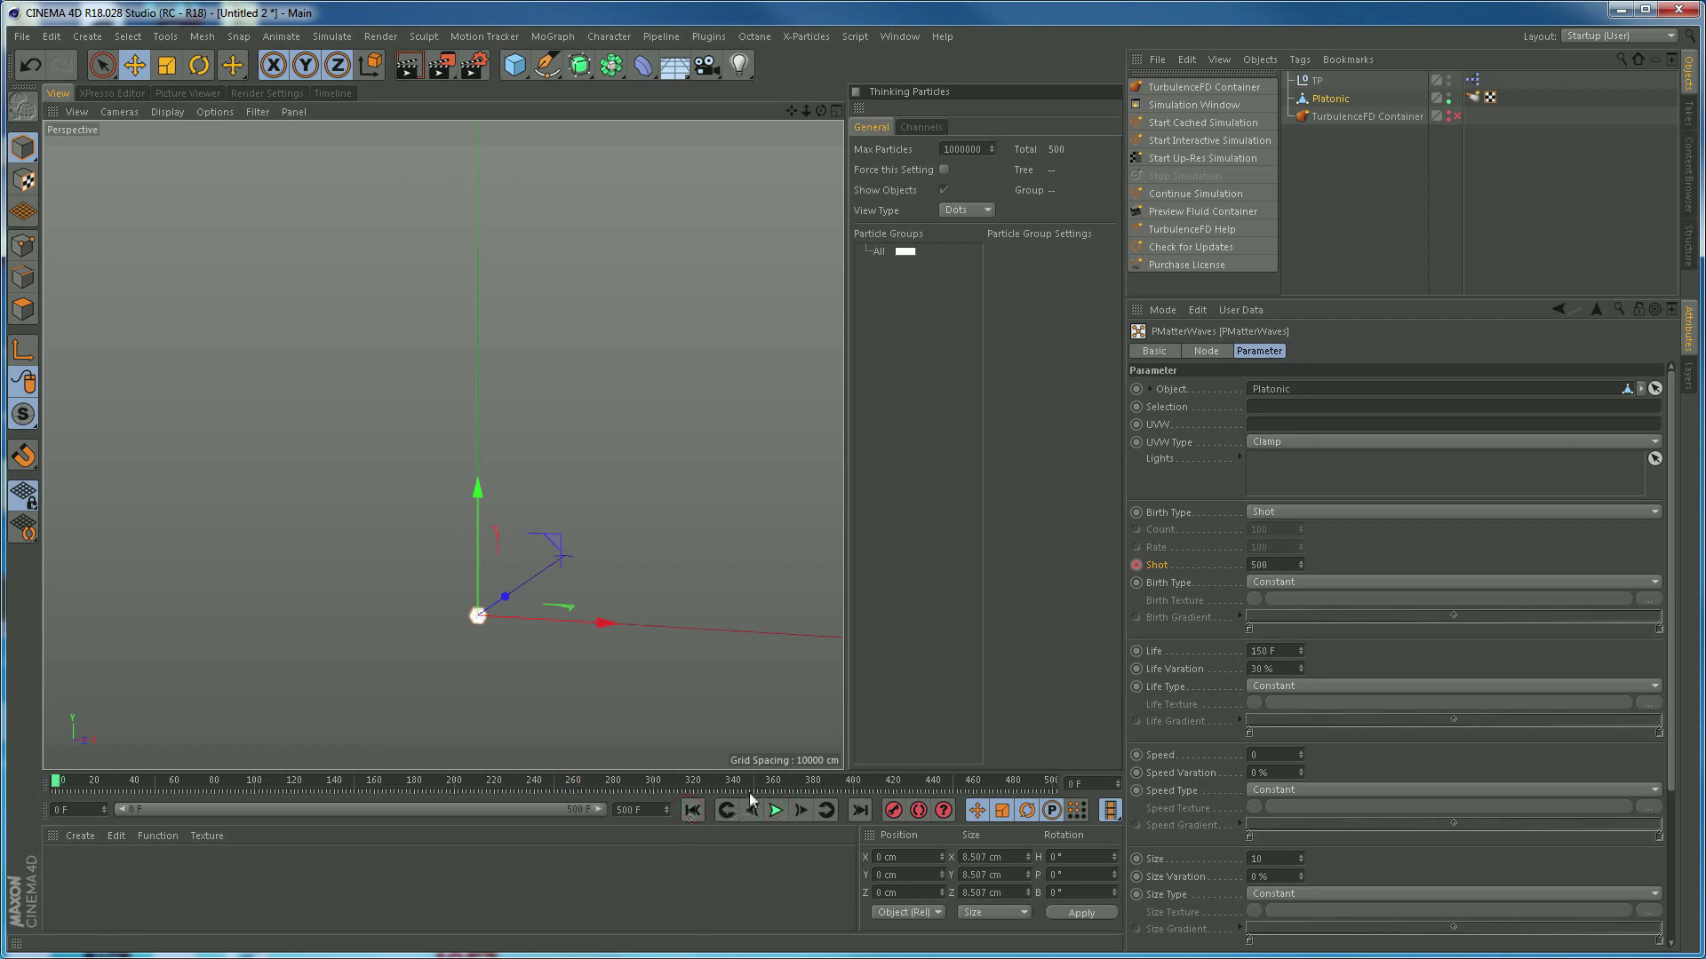
left_click(774, 810)
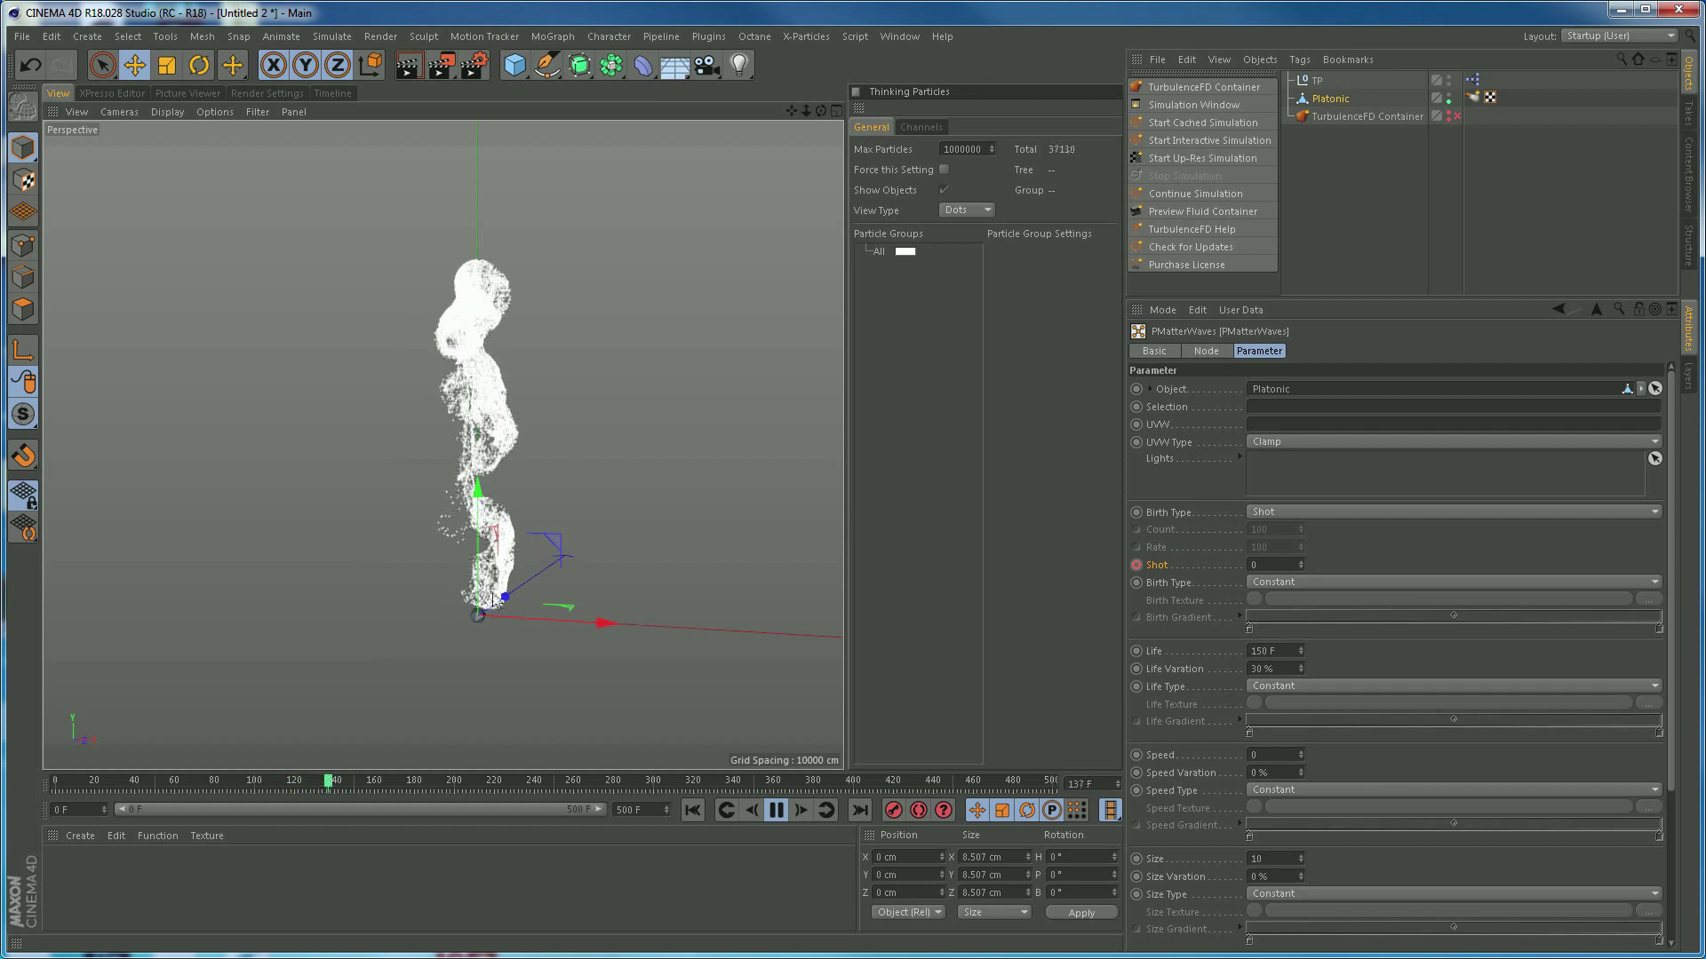
left_click(780, 810)
left_click(693, 811)
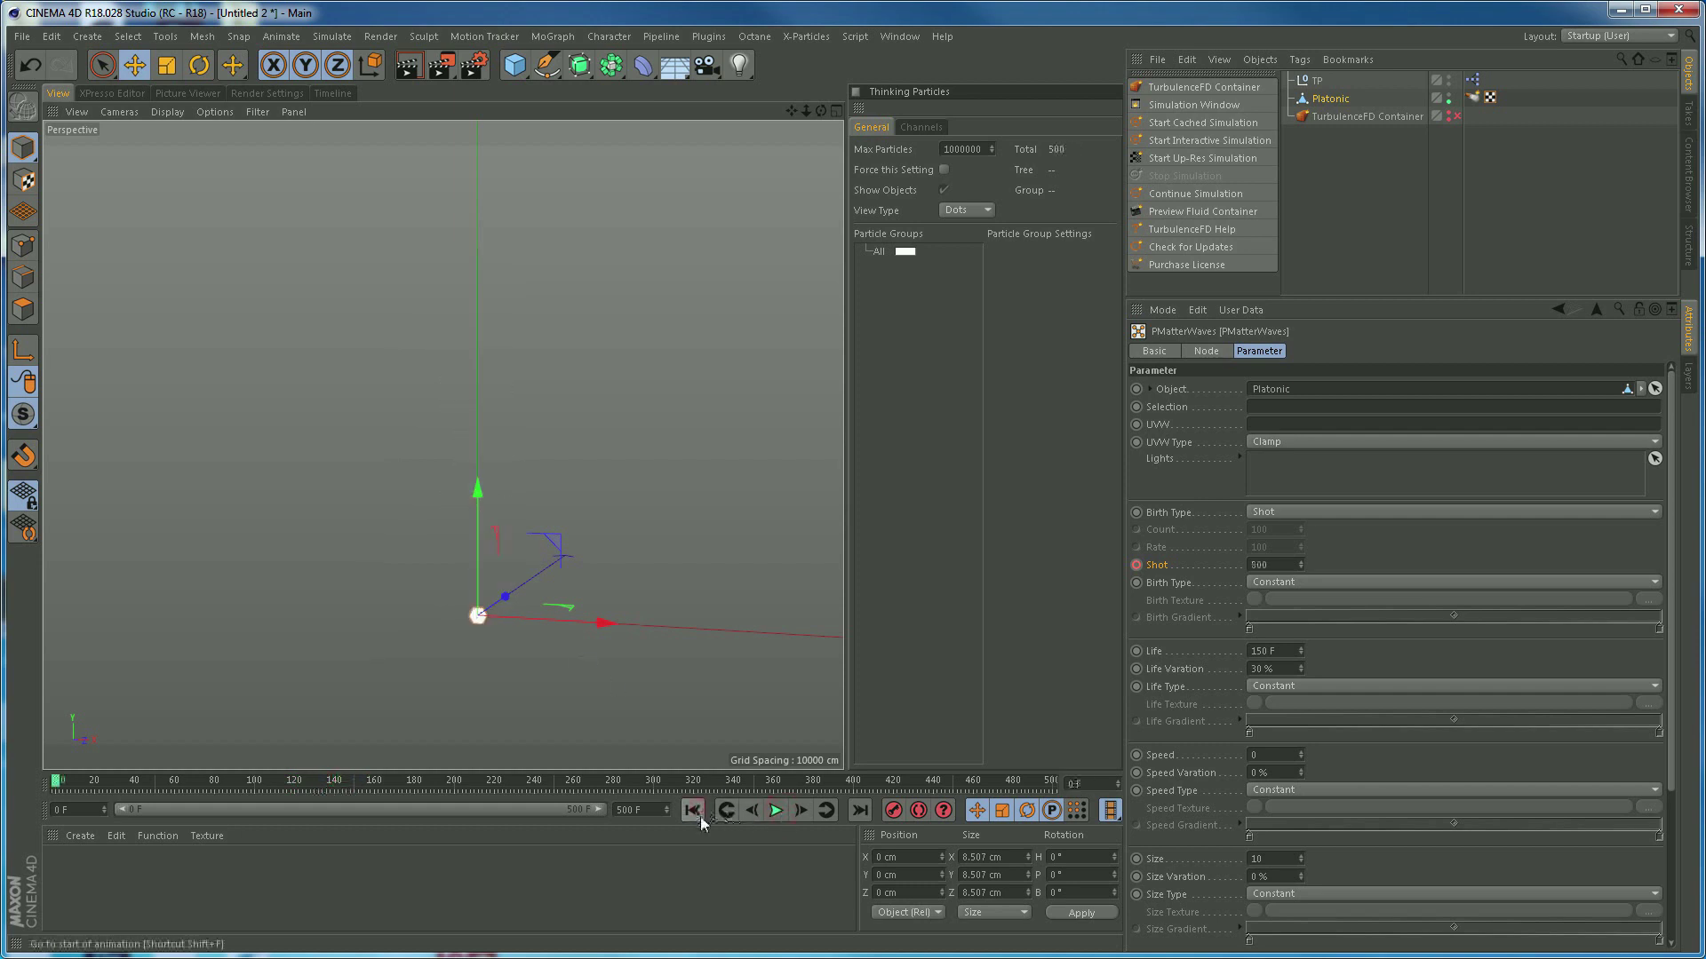
Move both keys of the PMatterWaves Shot track together to frames 67 and 68
left_click(327, 96)
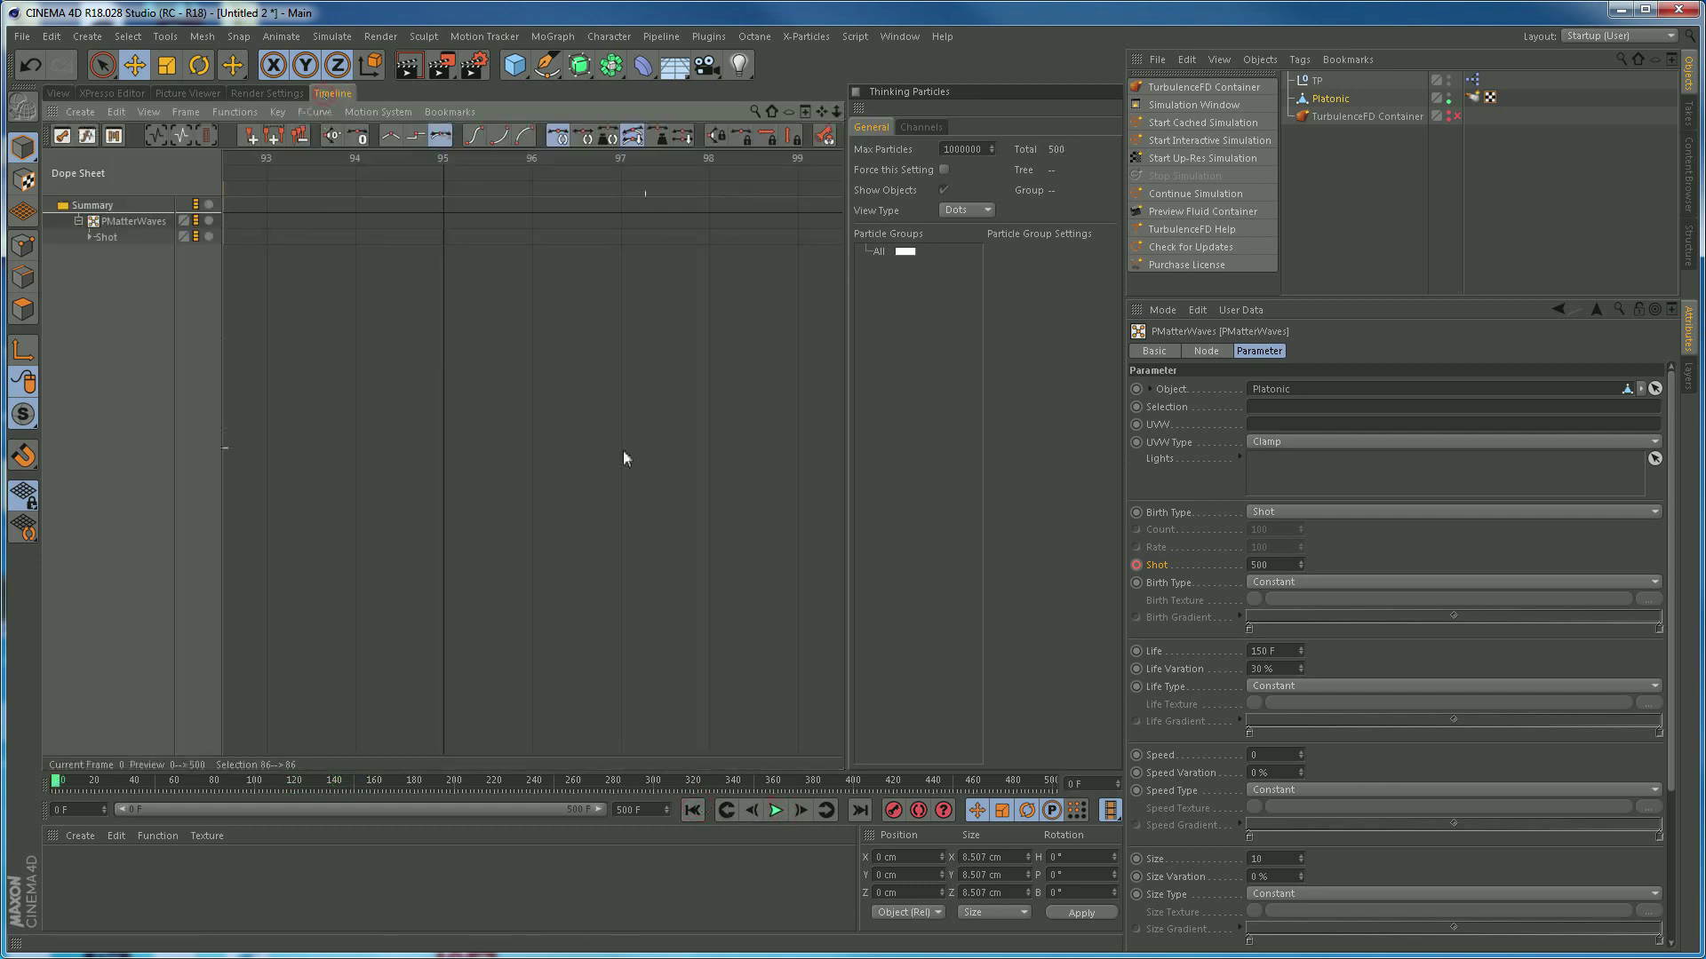
left_click(107, 238)
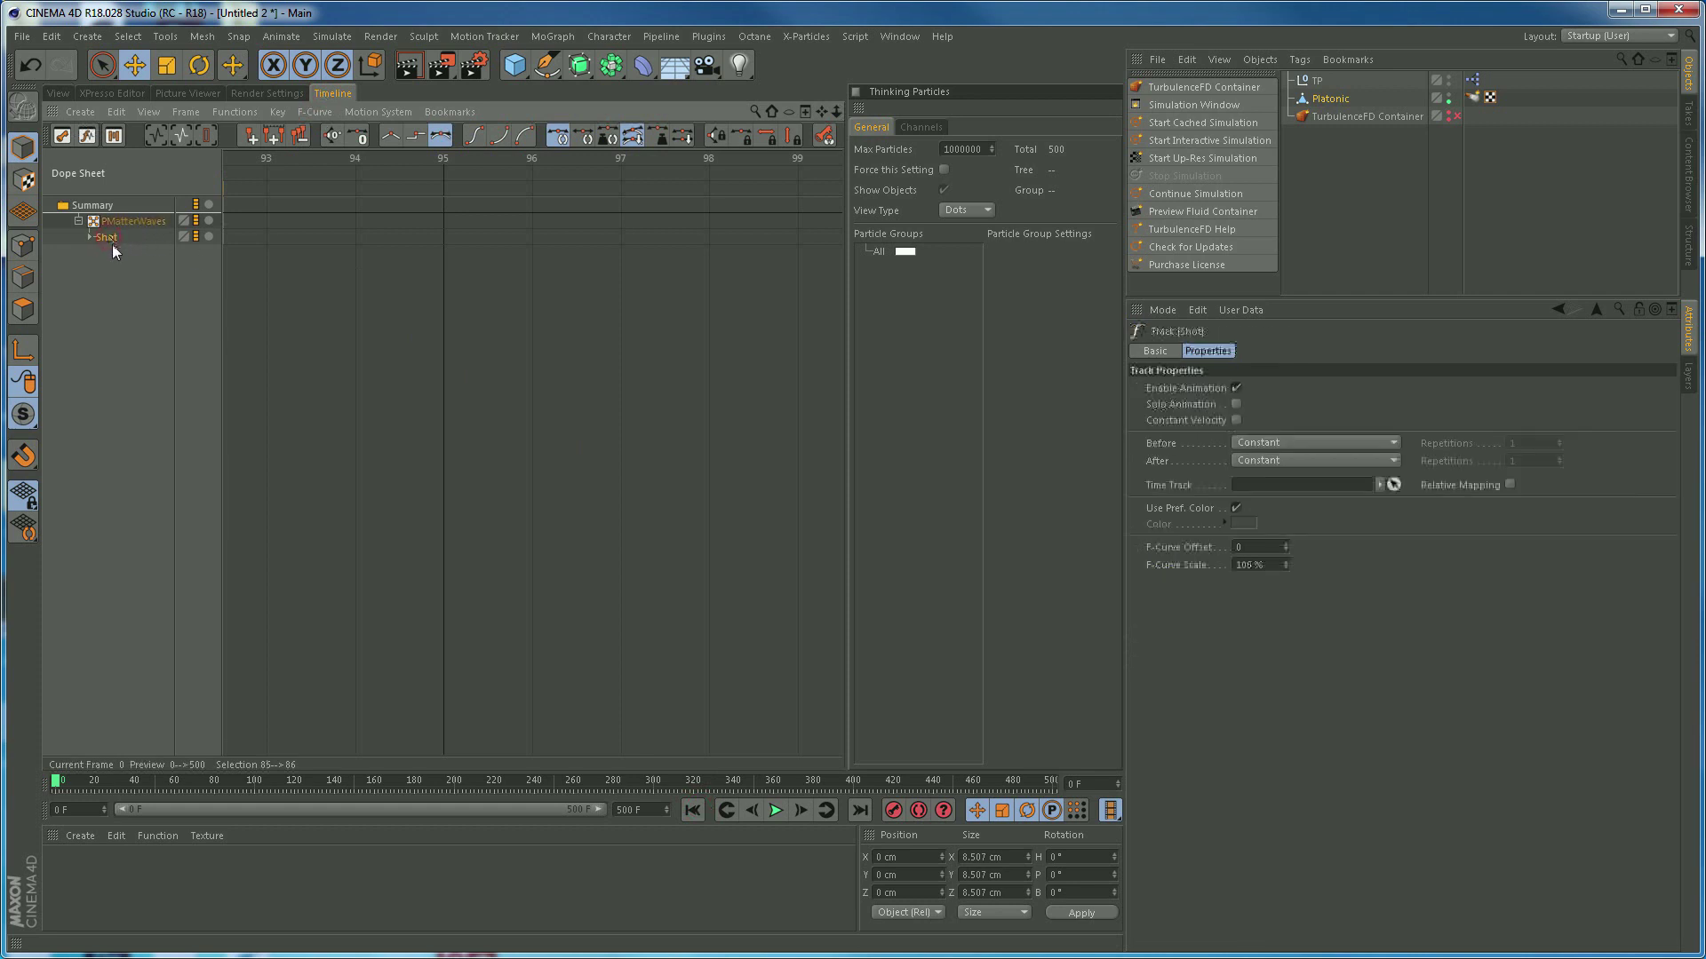
key("s")
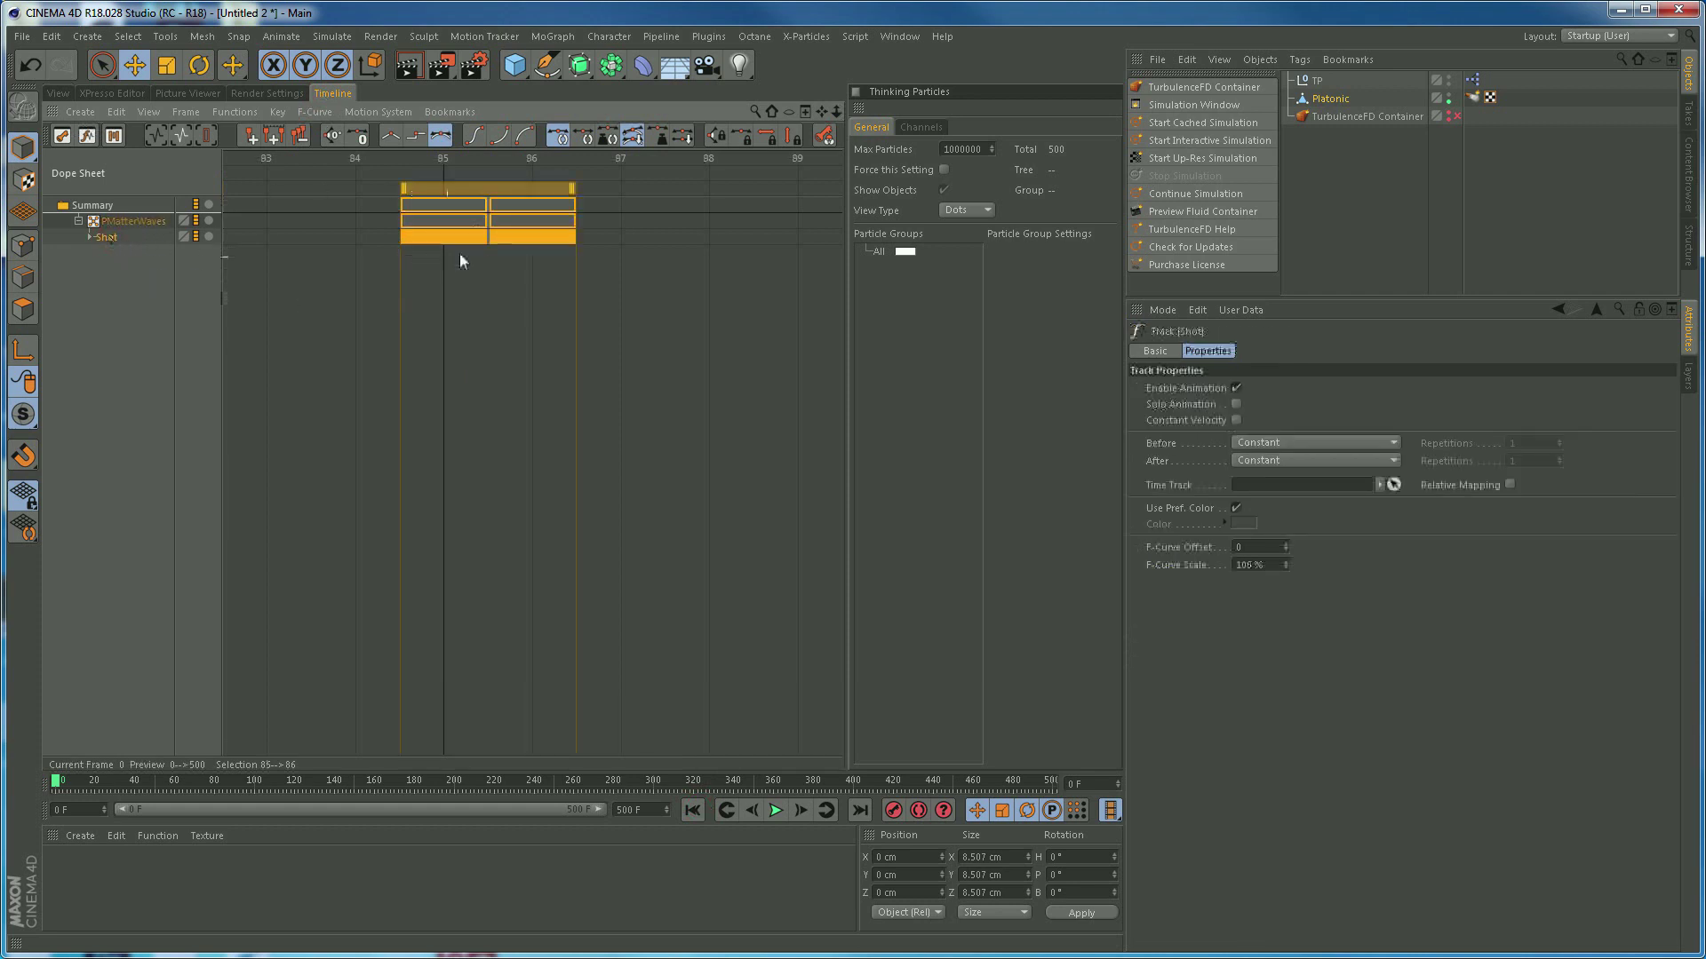
scroll(395, 333, "down", 5)
scroll(429, 371, "down", 5)
scroll(339, 376, "down", 6)
scroll(384, 367, "down", 3)
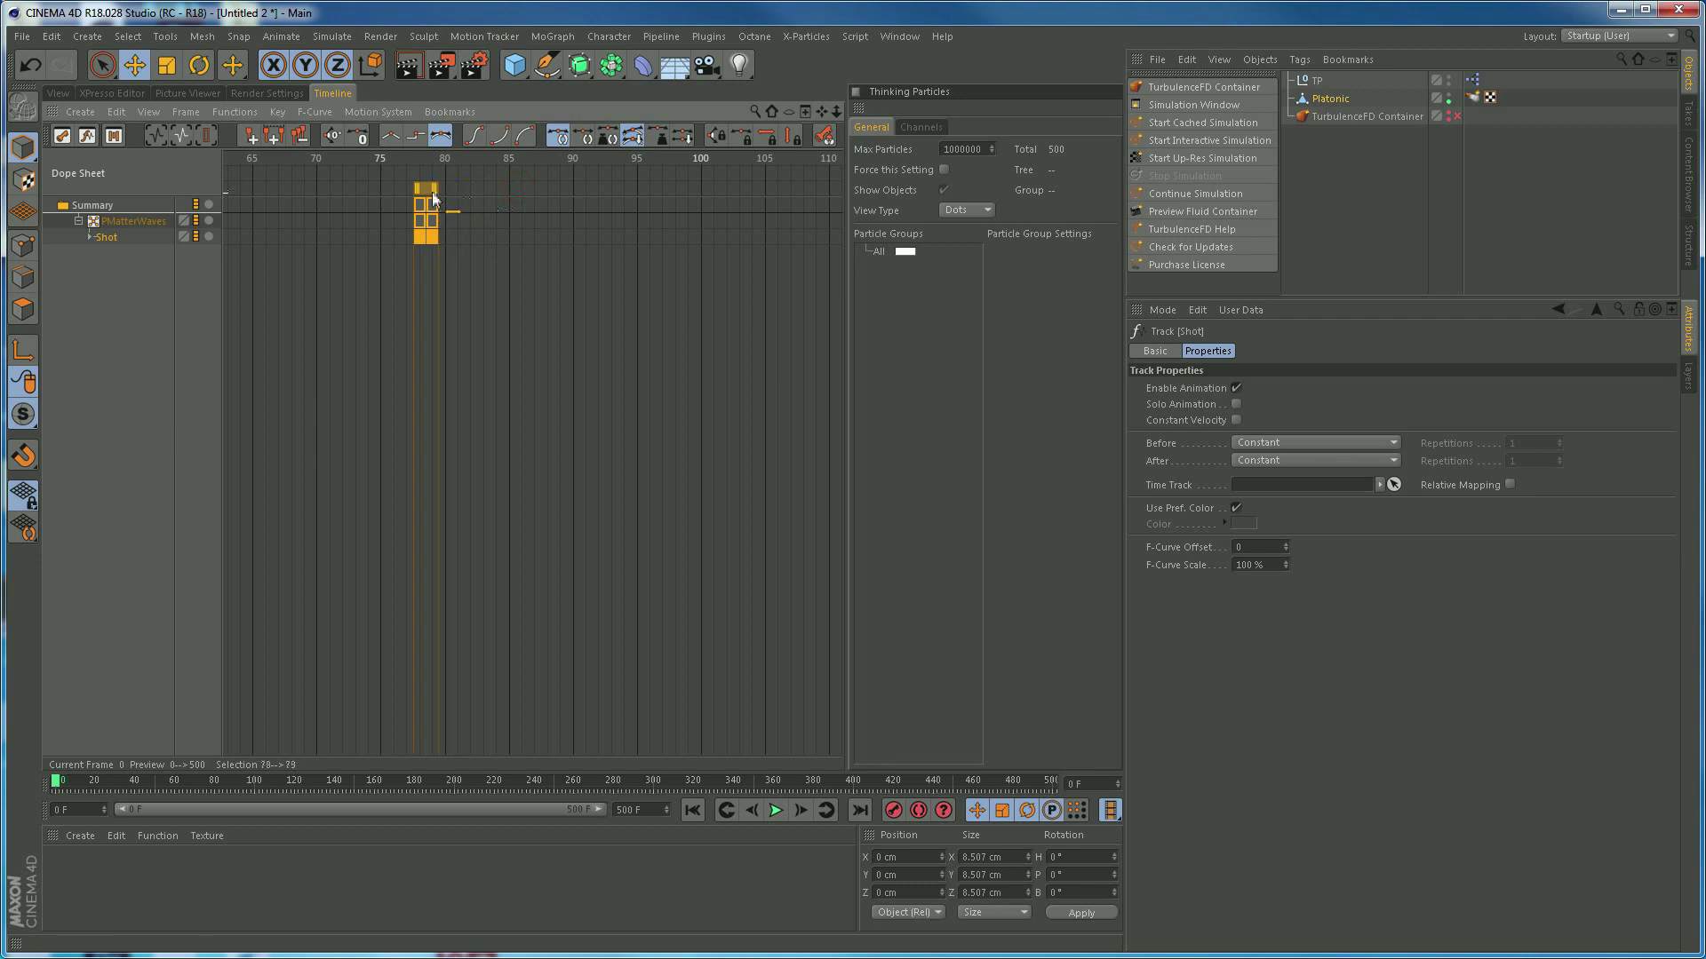
left_click_drag(356, 201, 292, 203)
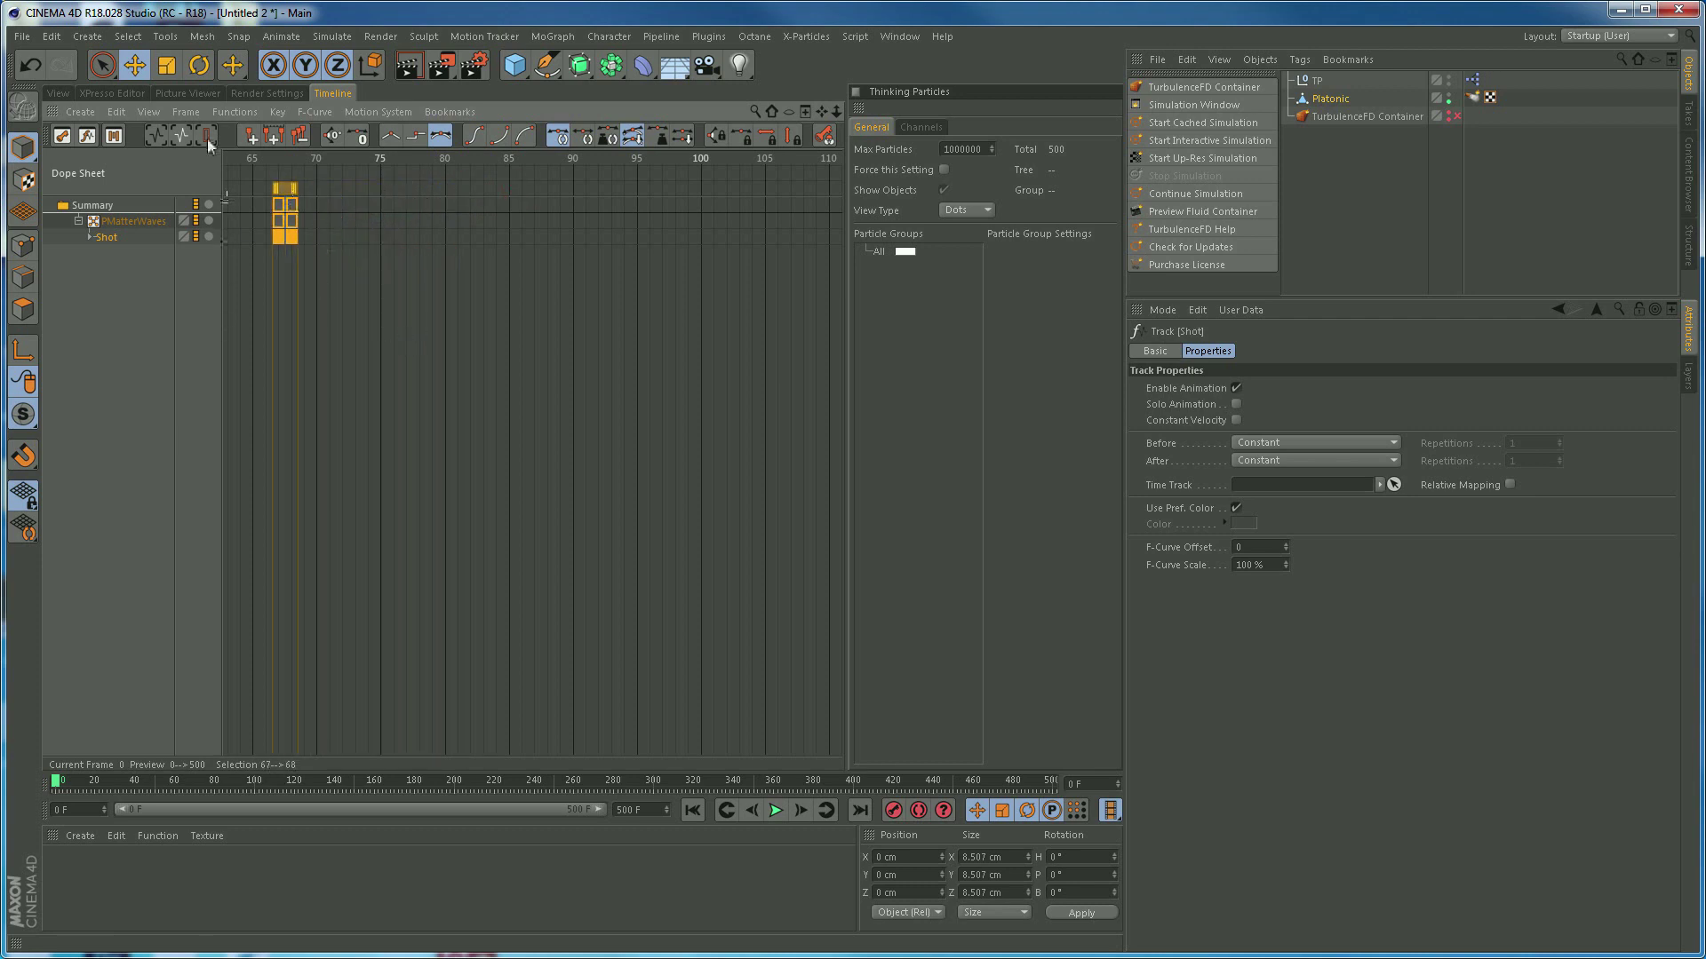
Replay the animation in the perspective view to check how the plume thins out once emission stops, and return to the start
left_click(57, 93)
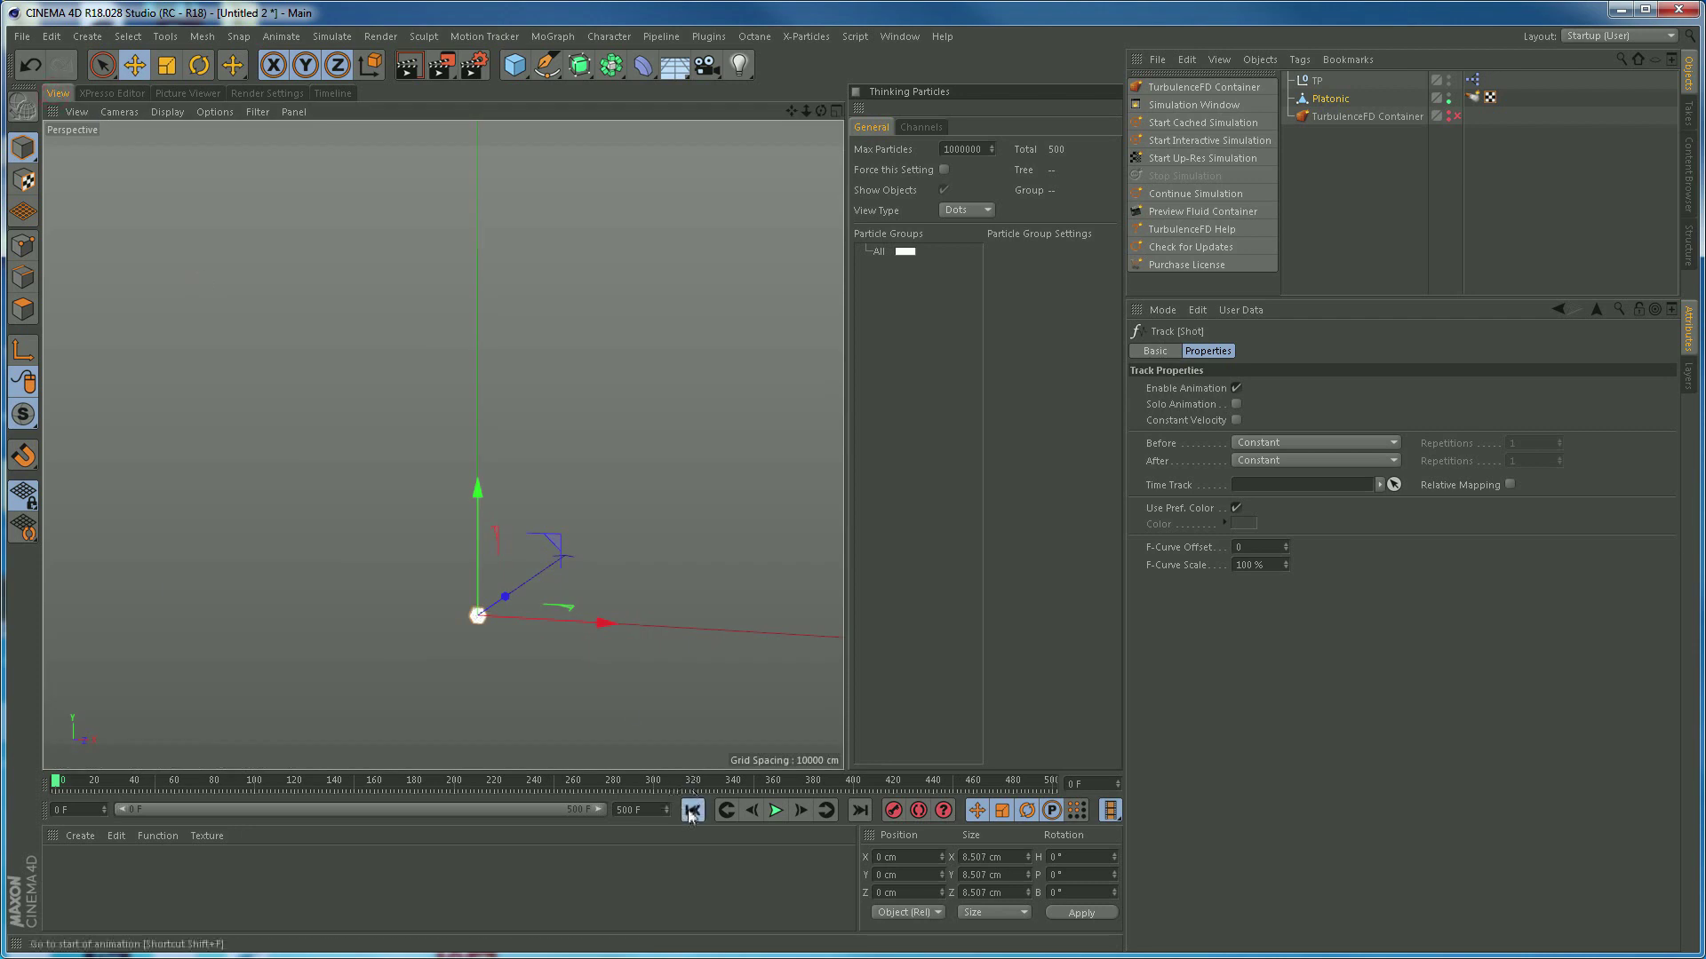
left_click(776, 811)
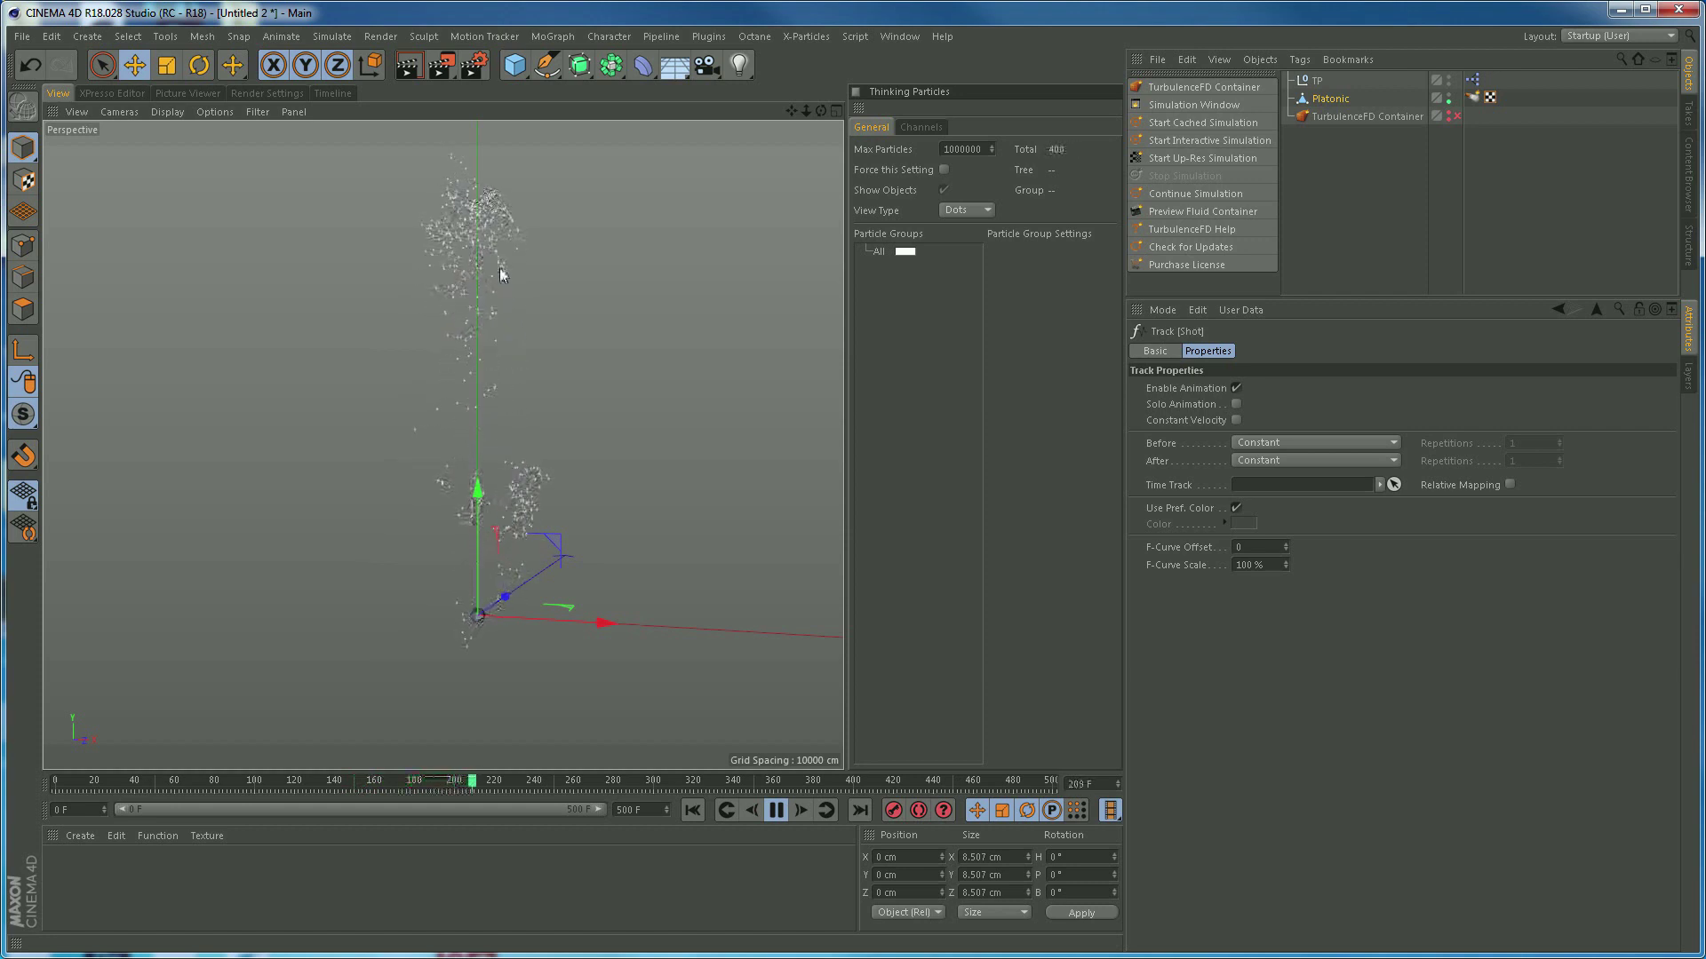
left_click(694, 811)
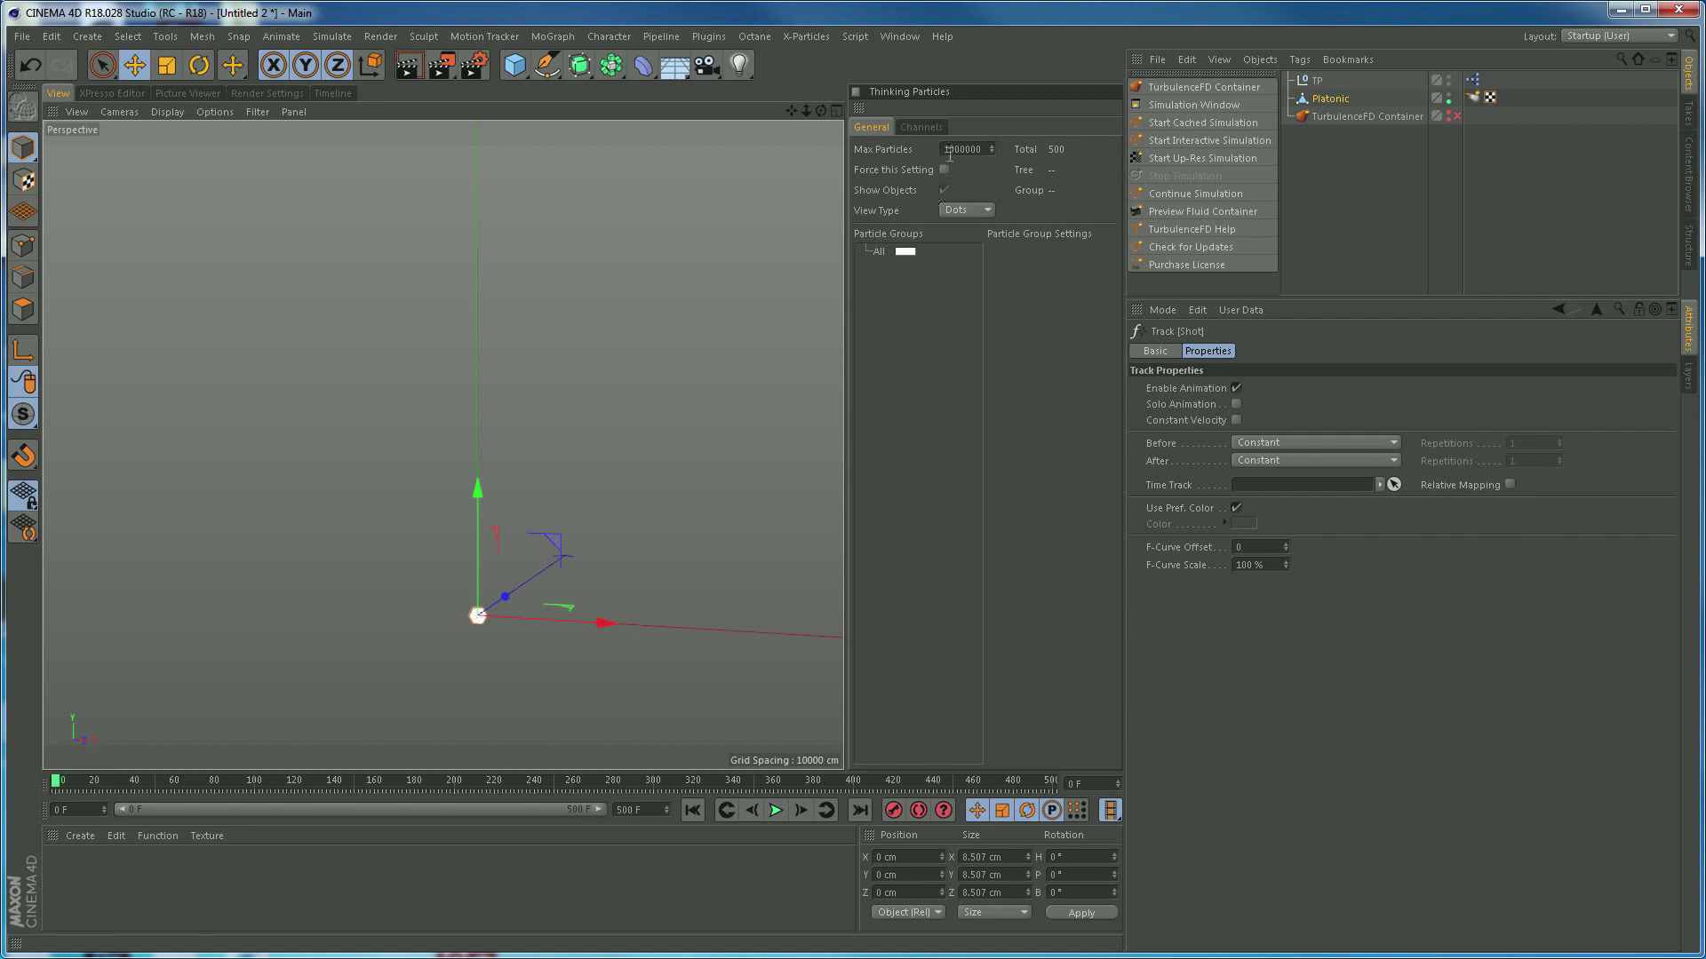
Set the Thinking Particles maximum to 2000000 and display the PMatterWaves node's parameters
left_click(950, 149)
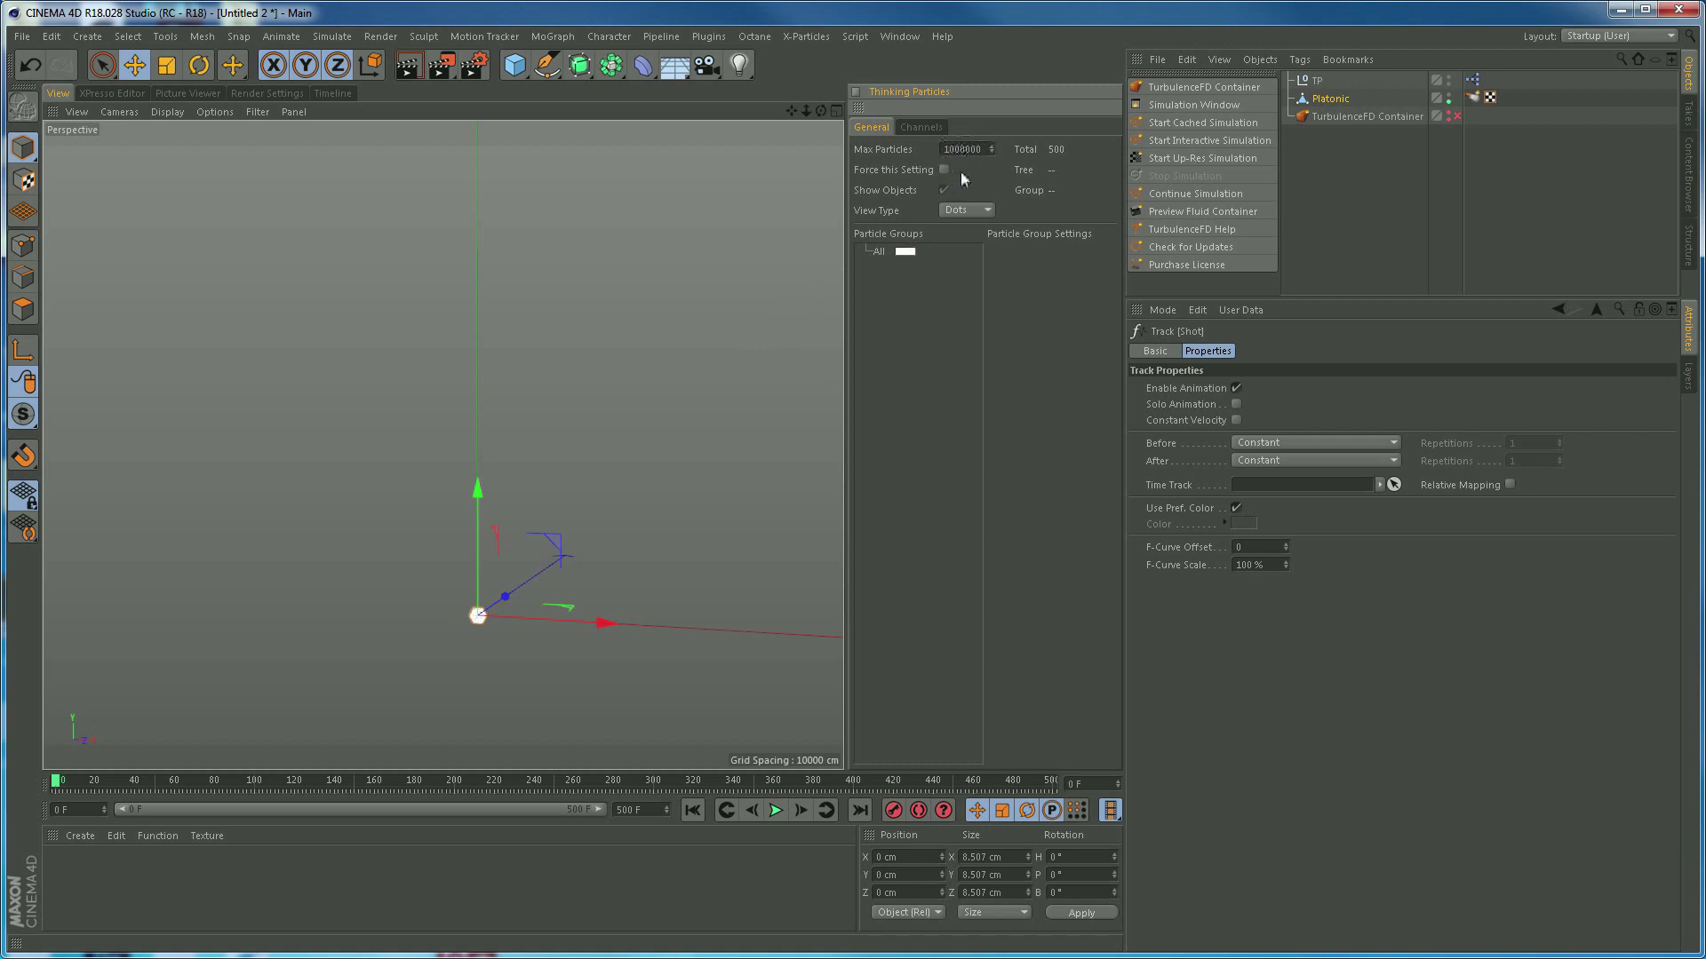
type("2")
left_click(104, 93)
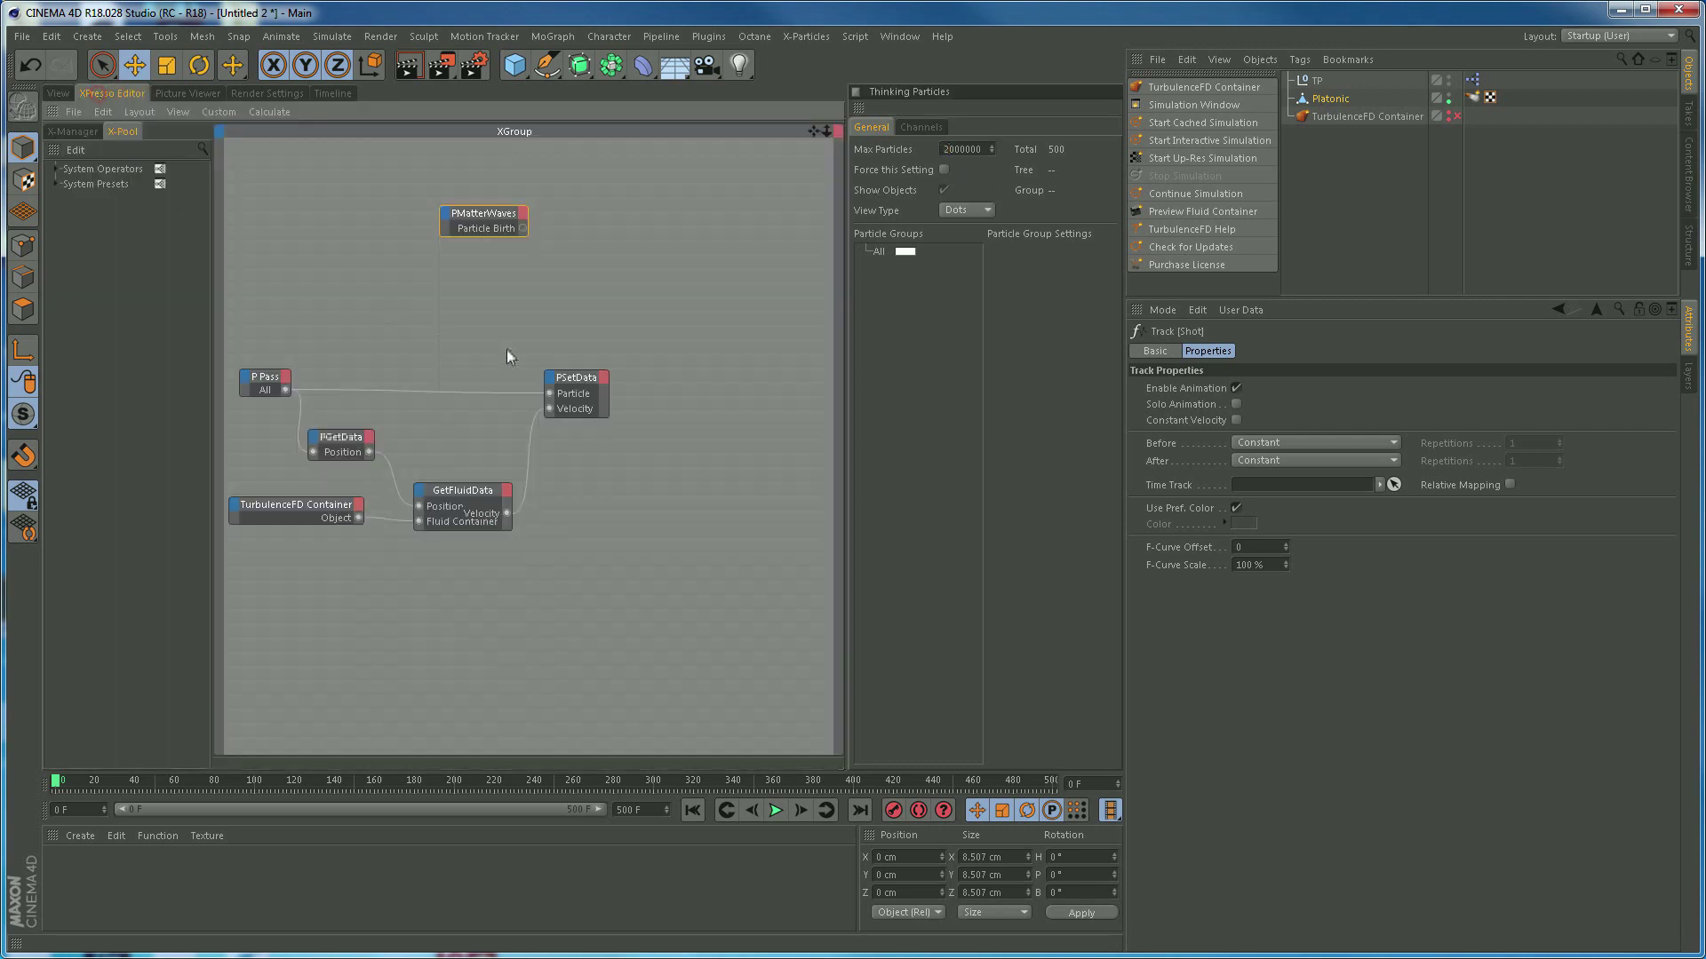
left_click(487, 230)
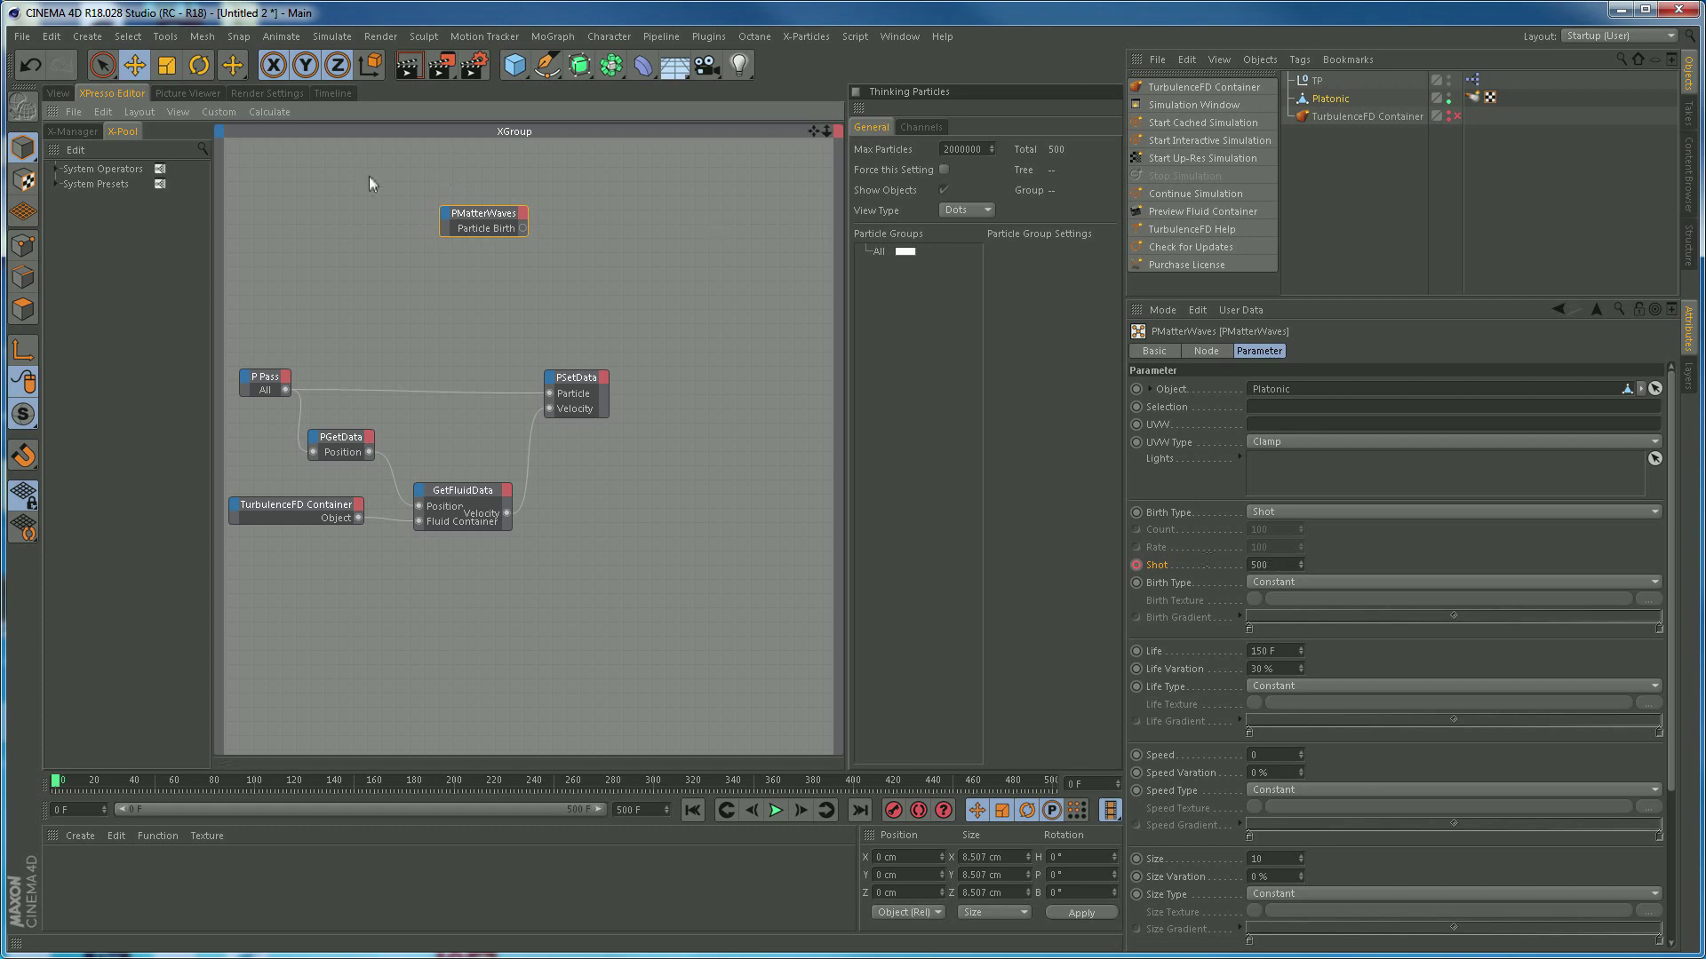
Set the value of the Shot track's key at frame 67 to 20000
left_click(334, 92)
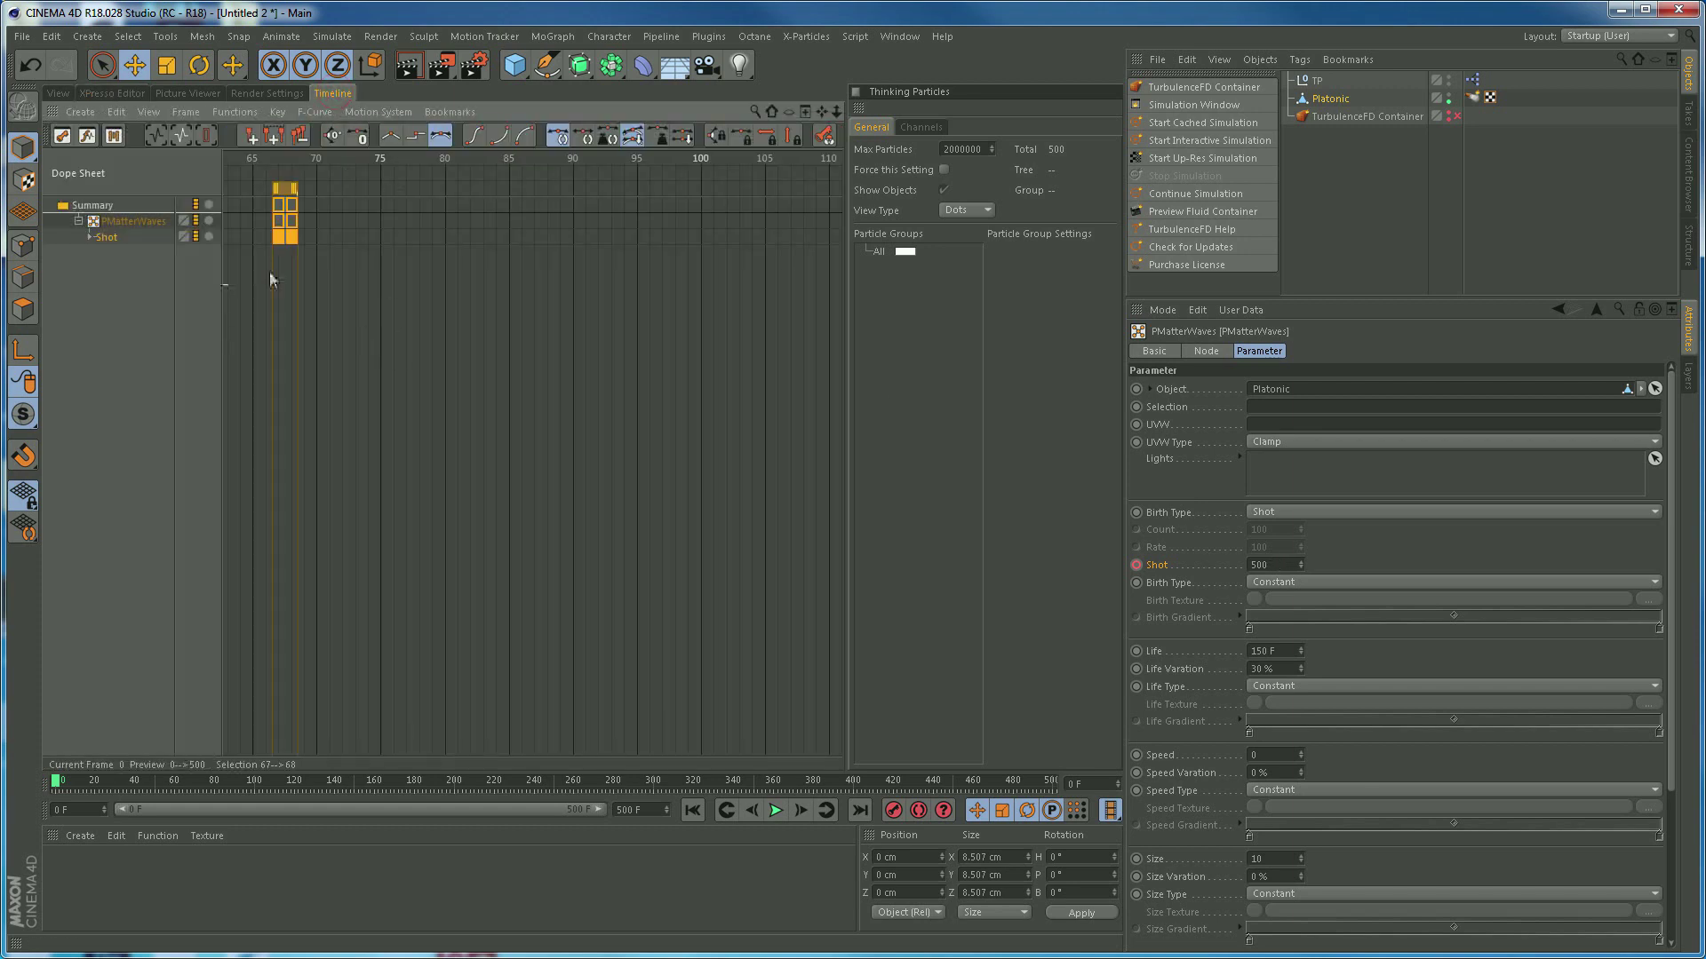
left_click(278, 237)
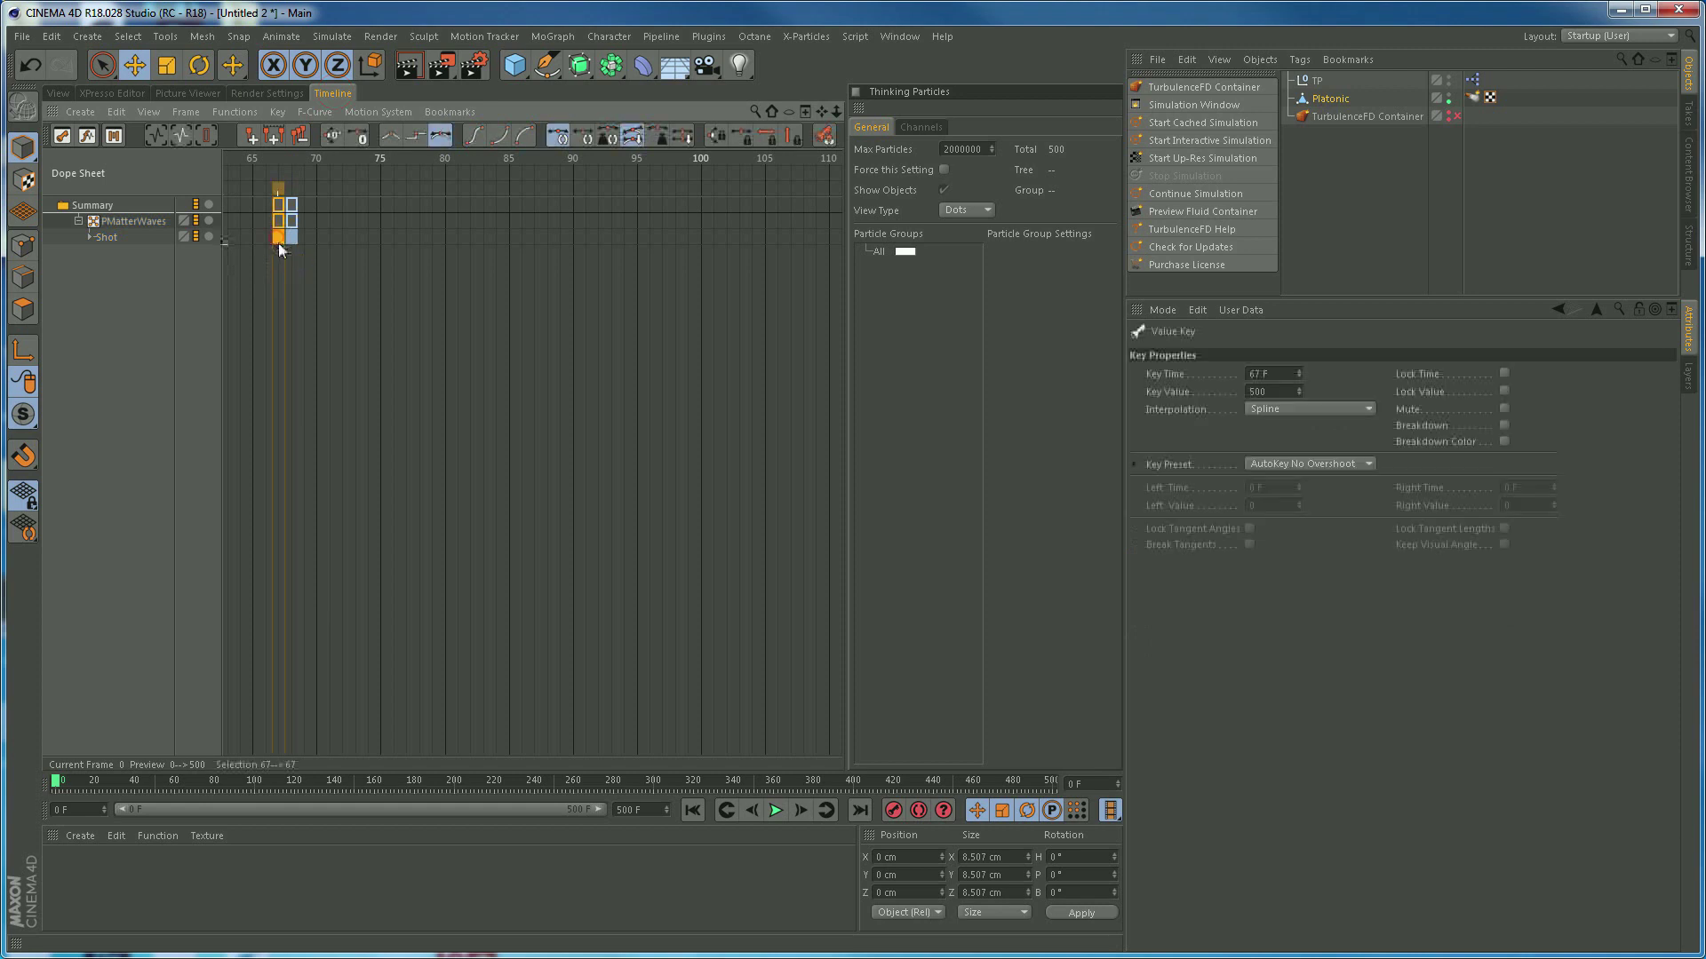
double_click(1254, 391)
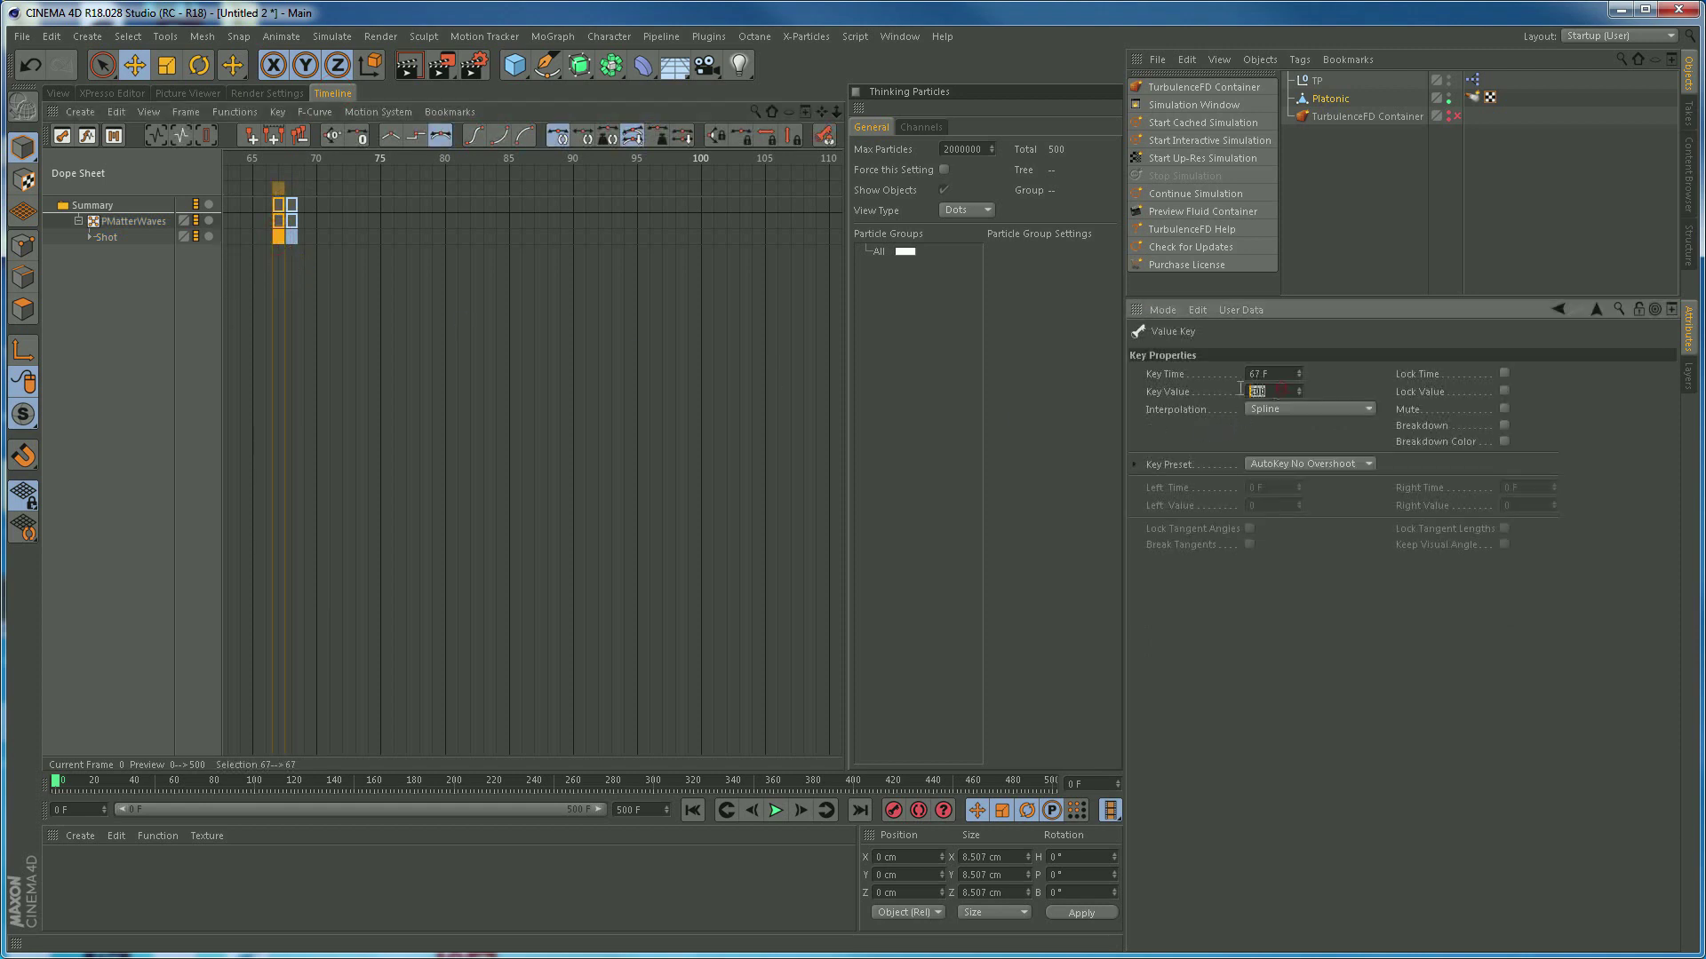
type("20000")
Run the particle animation from the start to frame 46, switching the particle view type to None during playback
left_click(57, 93)
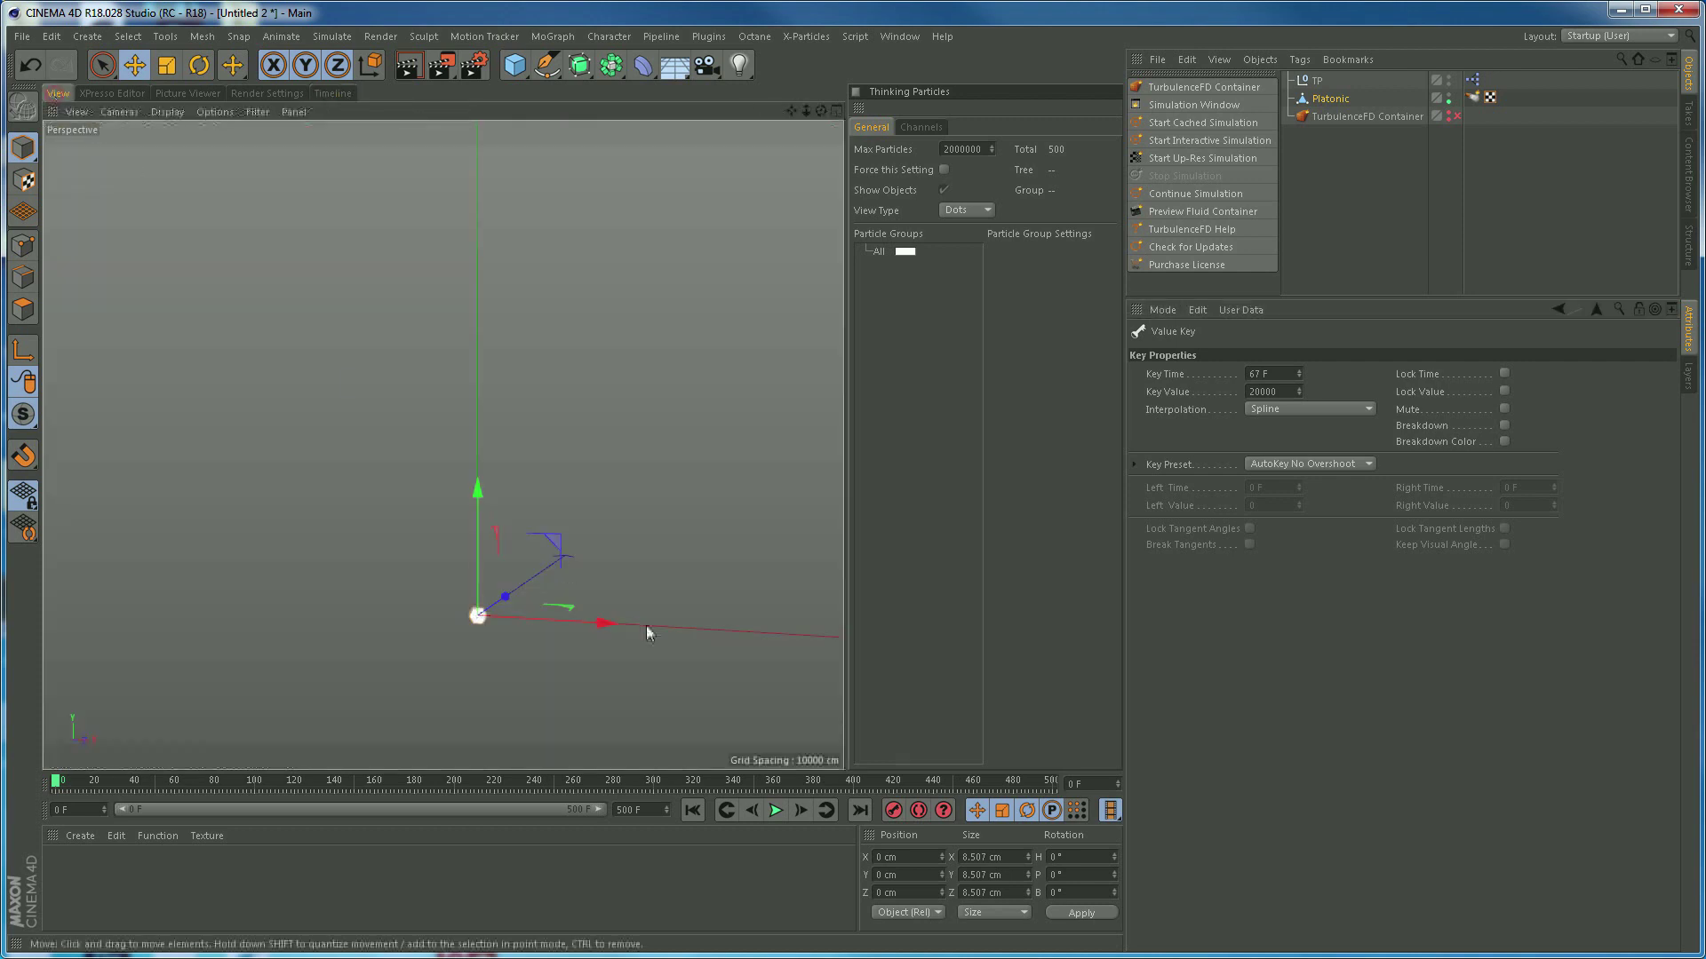
left_click(692, 810)
left_click(776, 810)
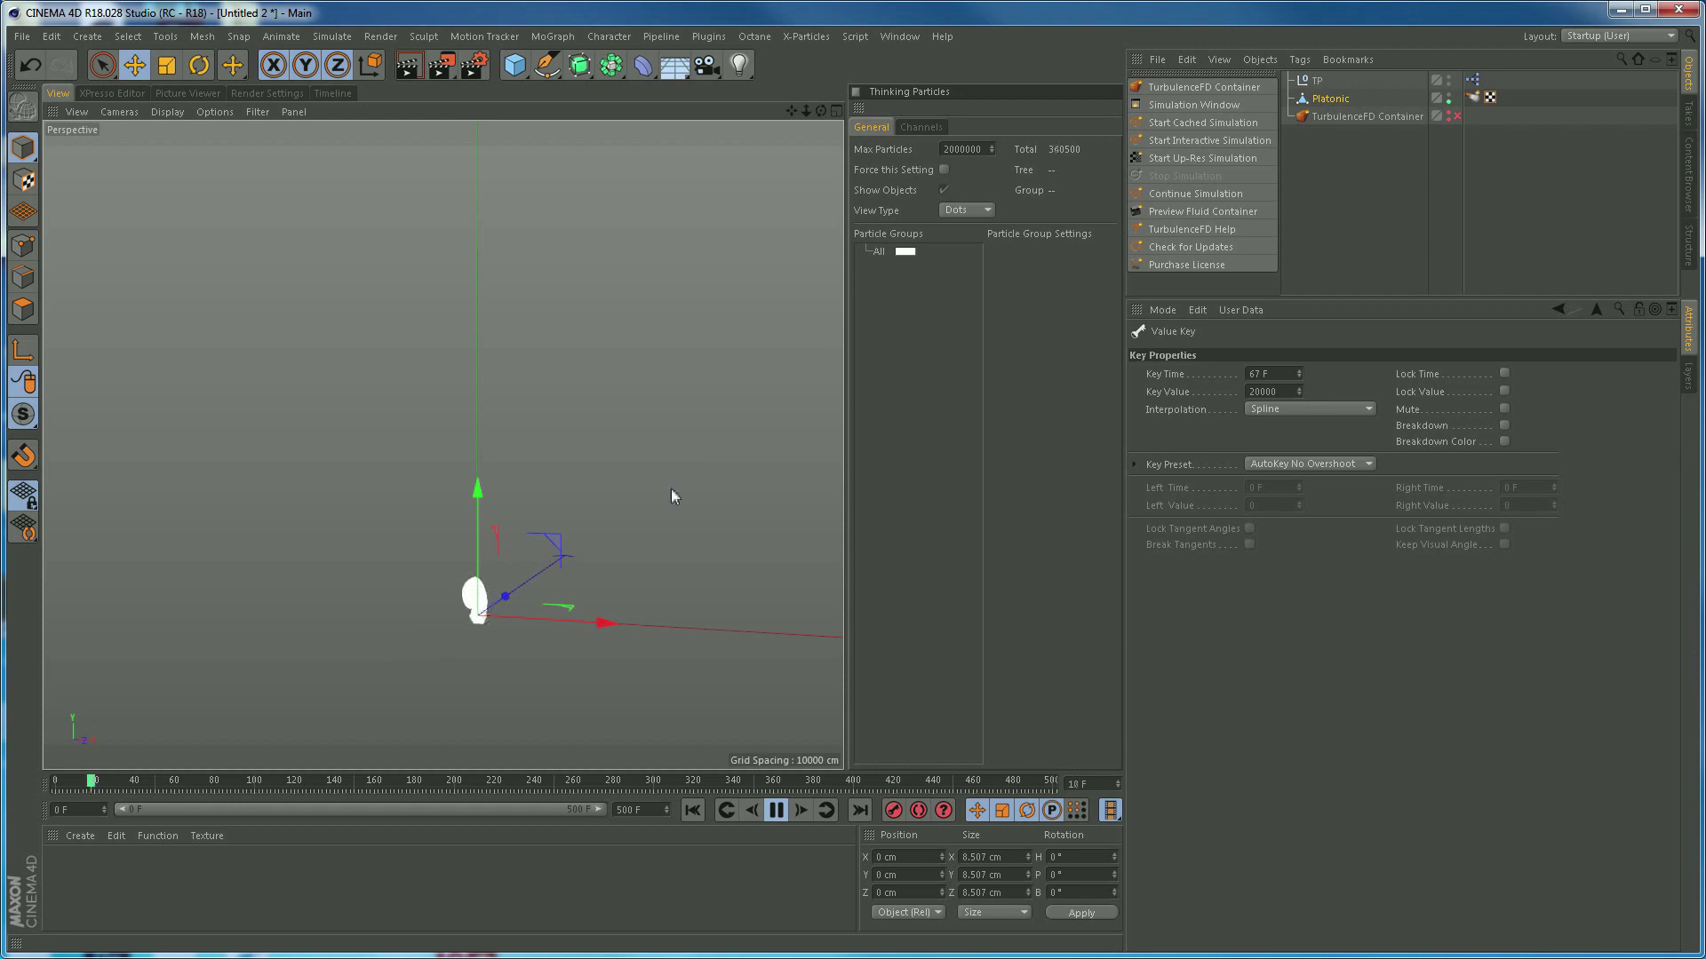
left_click(966, 211)
left_click(954, 221)
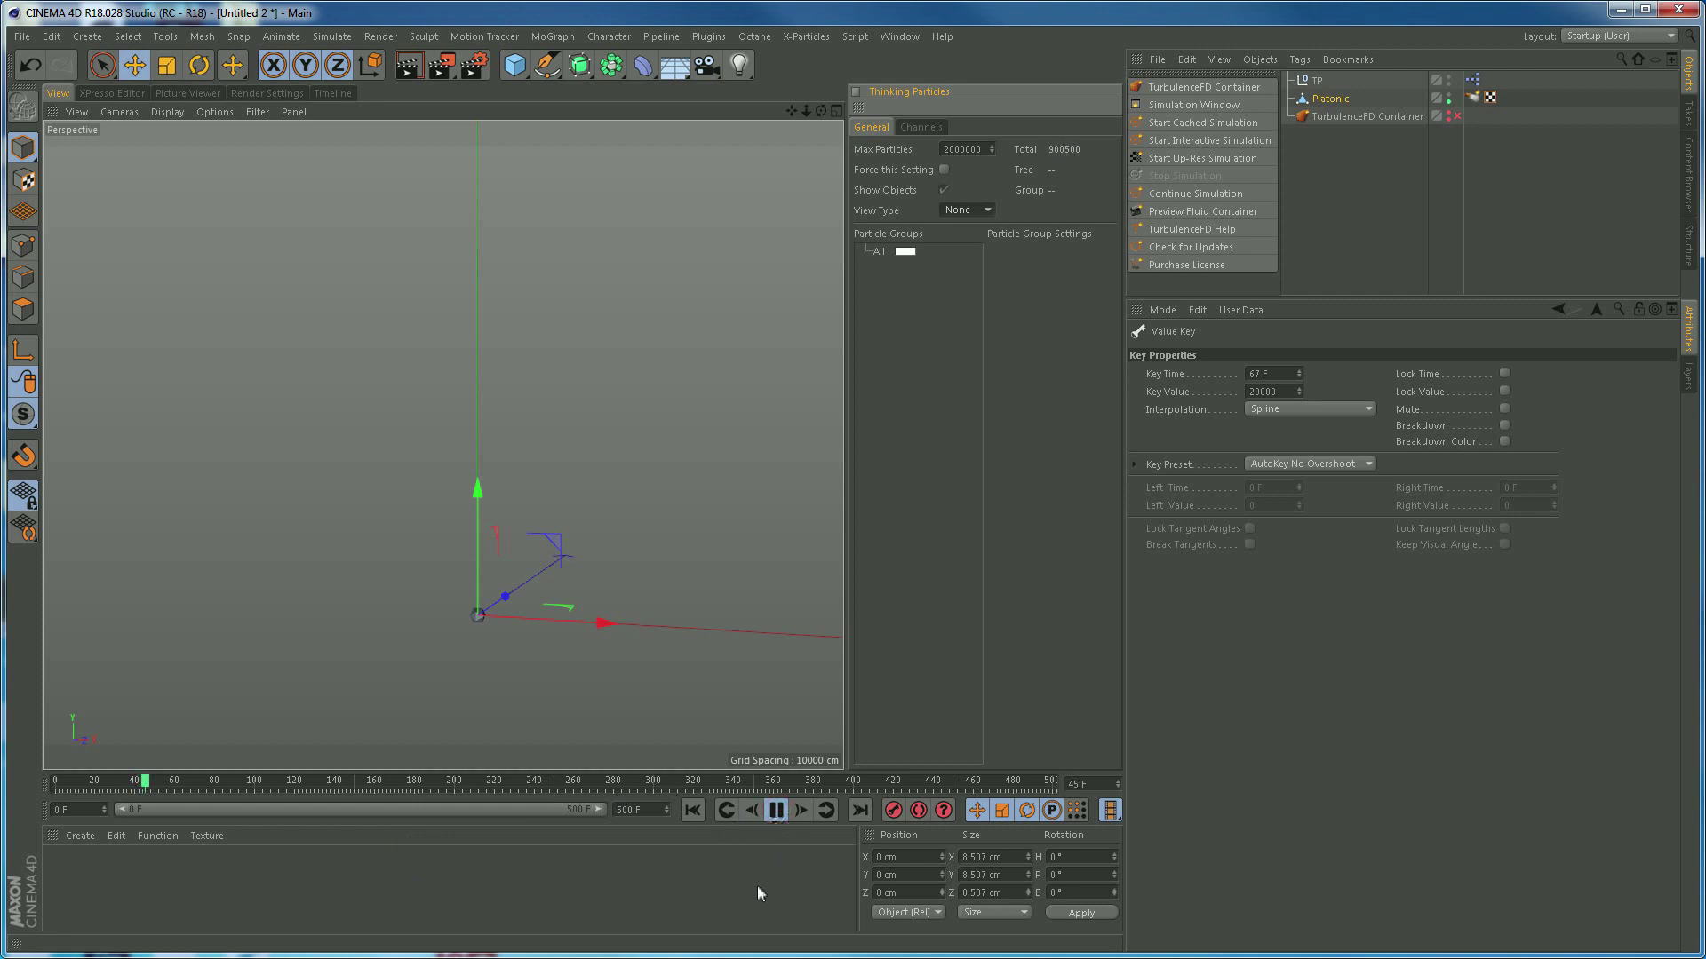
key("F8")
Set the particle view type to Dots and render the perspective view at frame 46
left_click(972, 209)
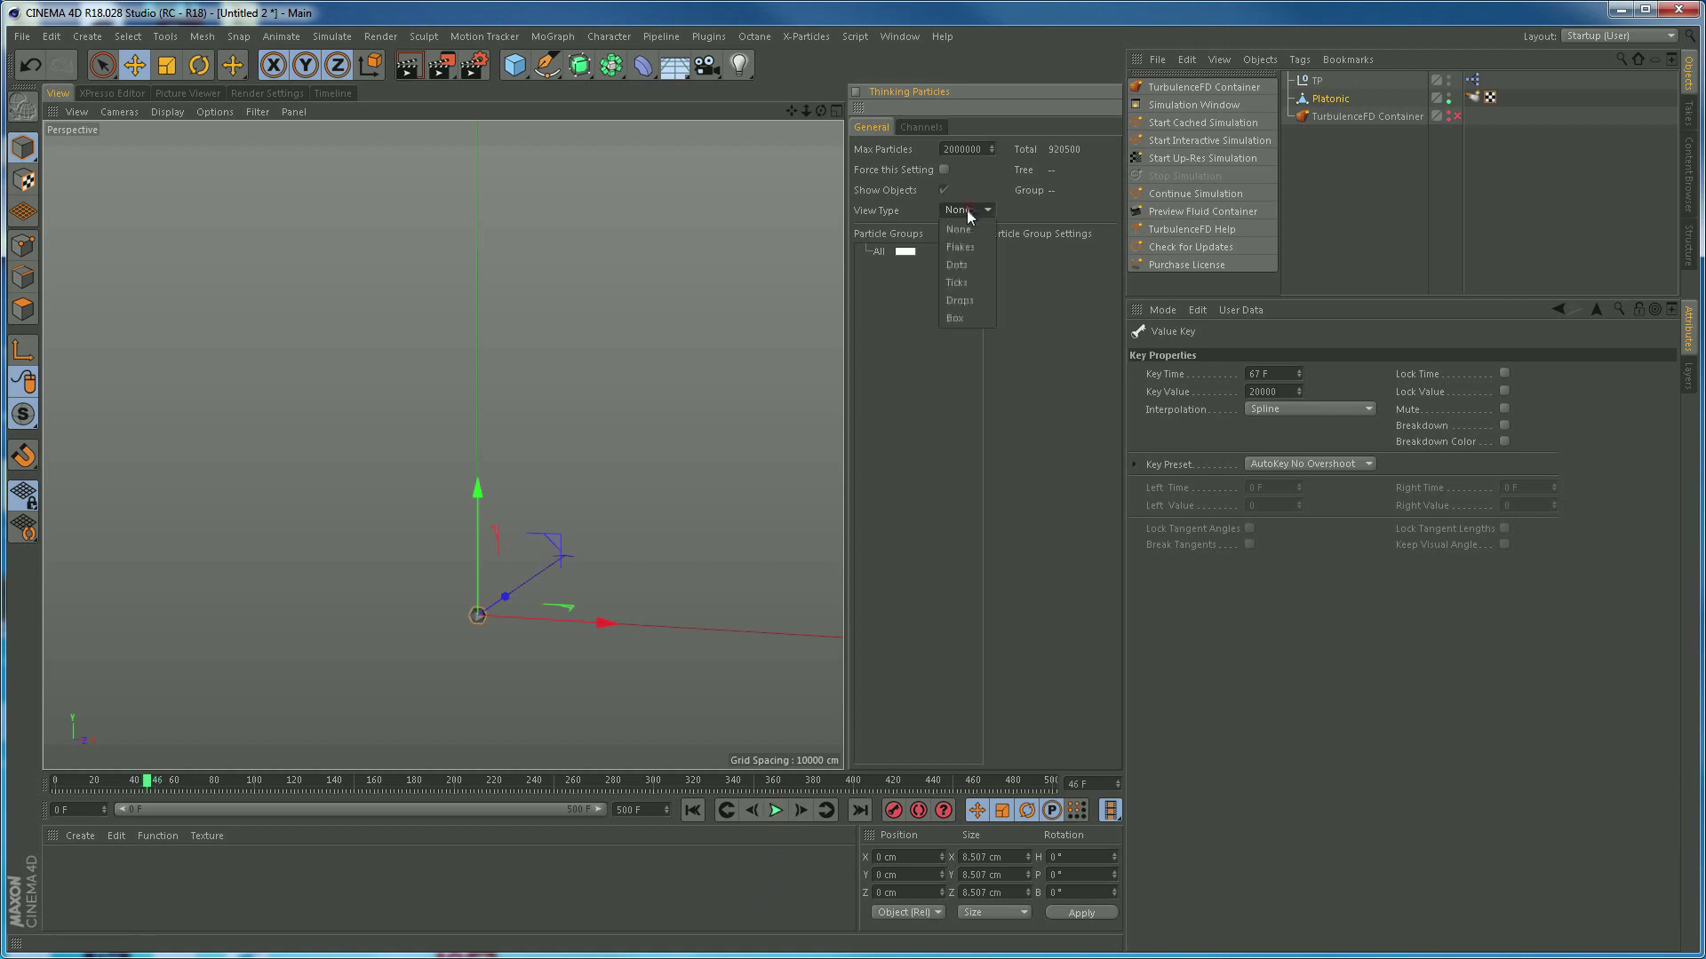
left_click(957, 275)
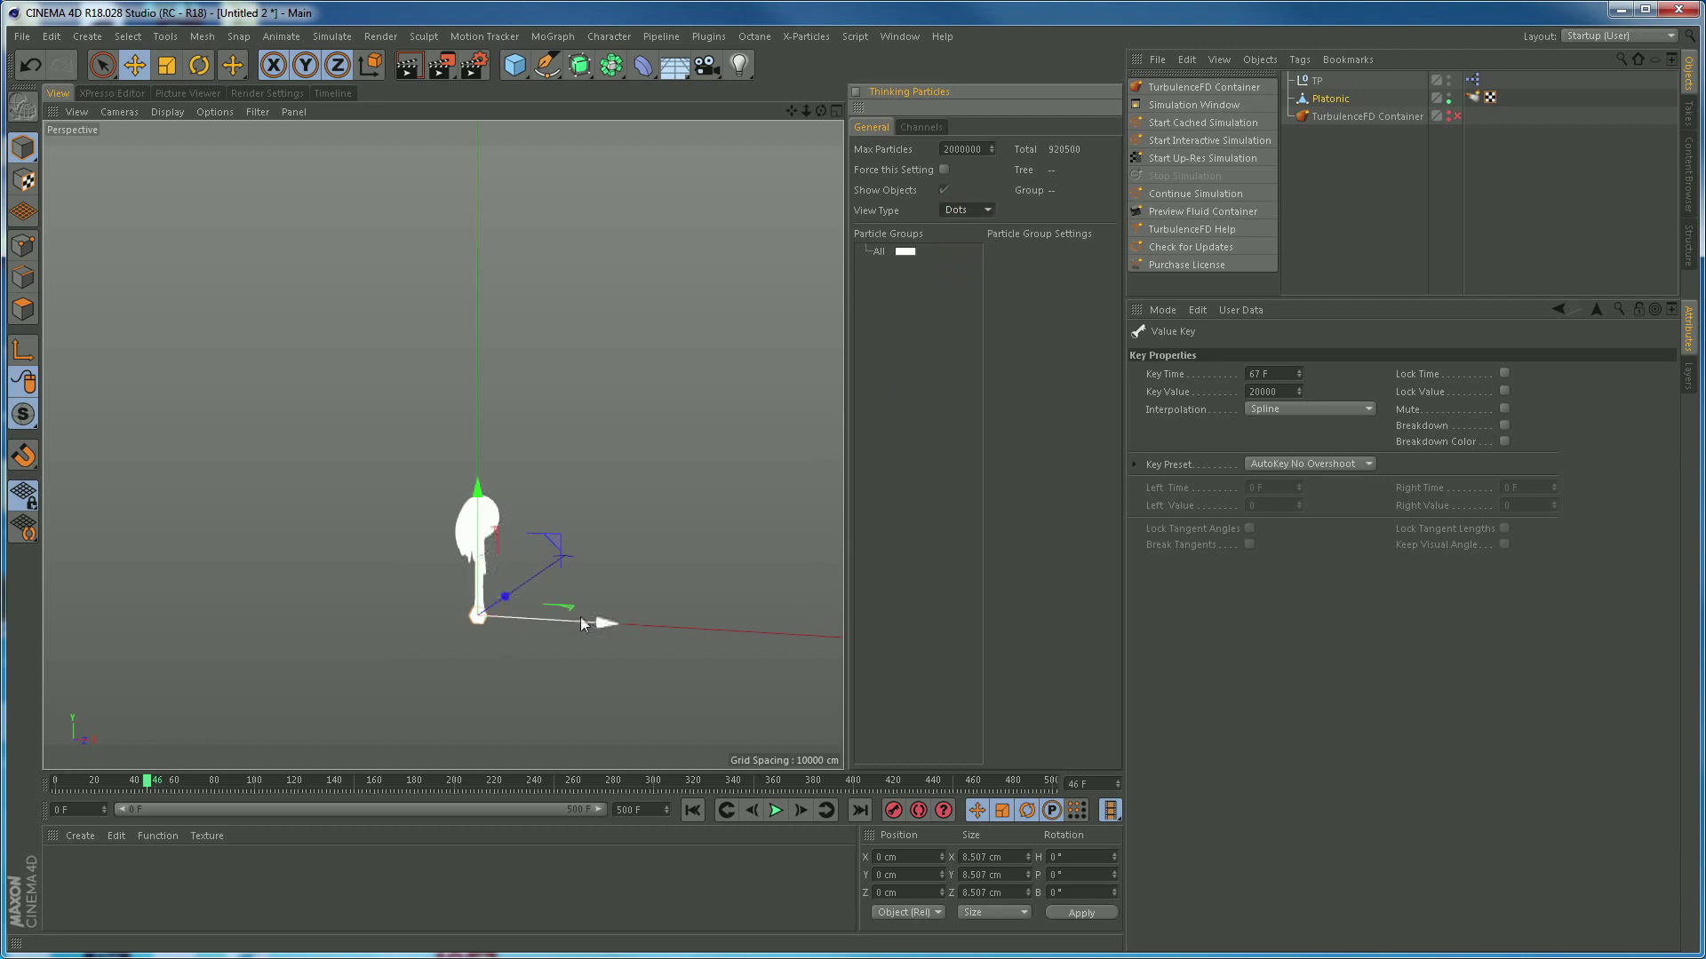
left_click(408, 64)
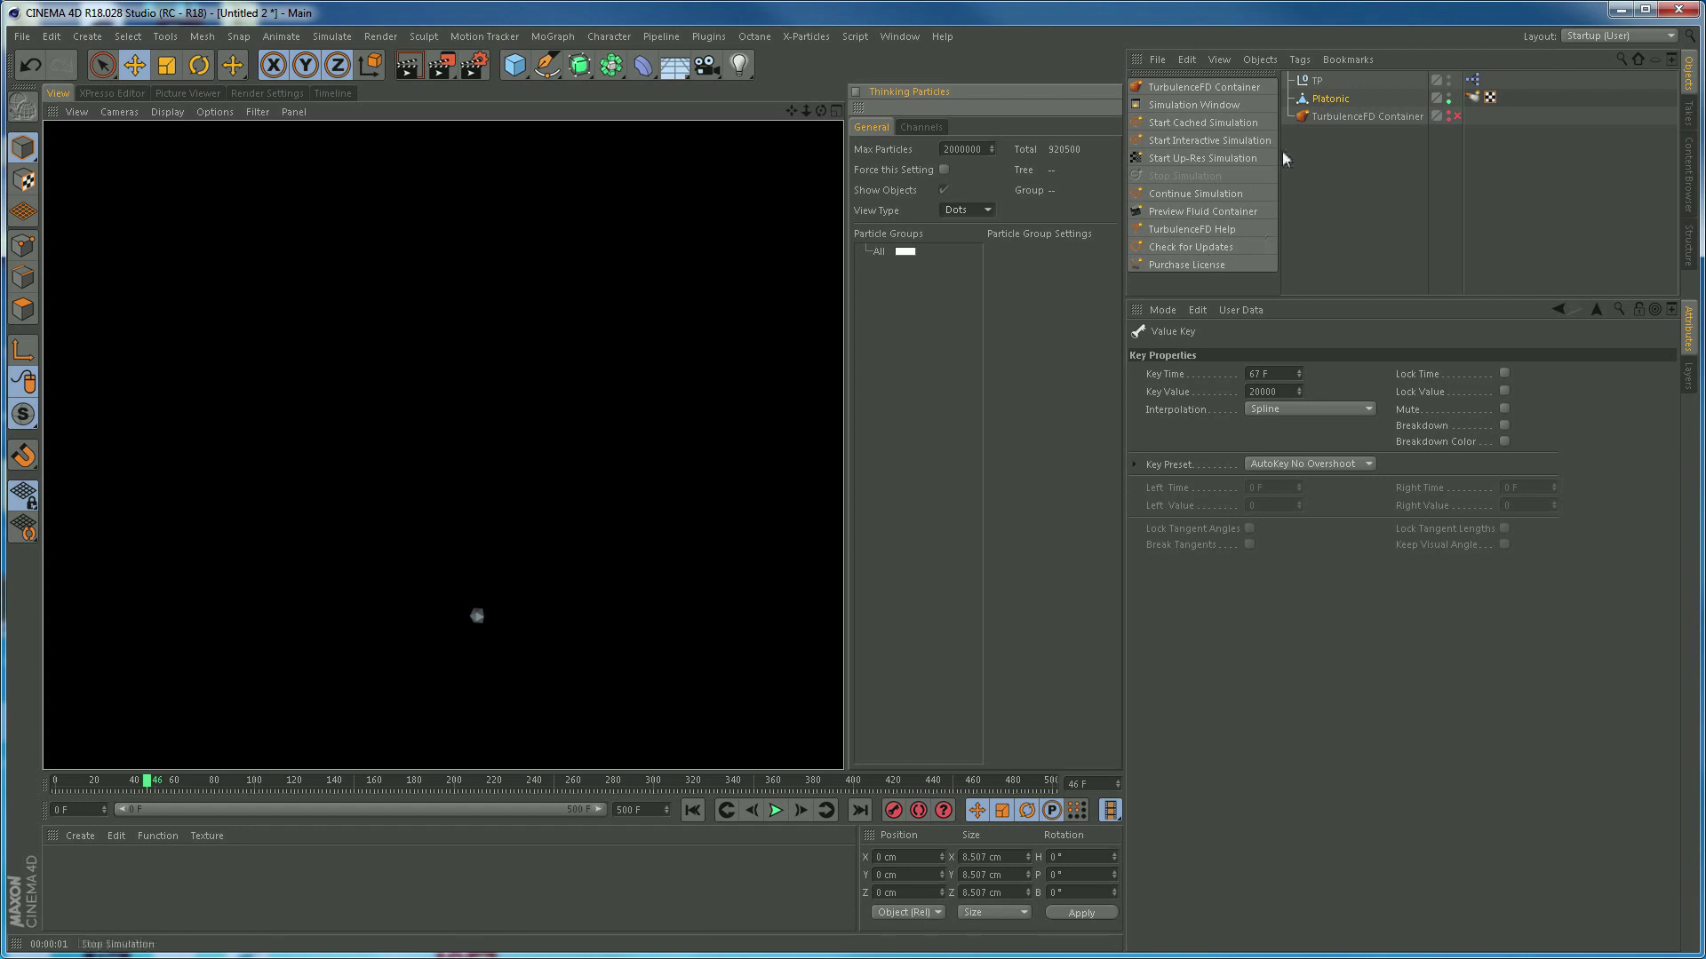
Hide the Platonic object in both the editor and the renderer
left_click(1328, 100)
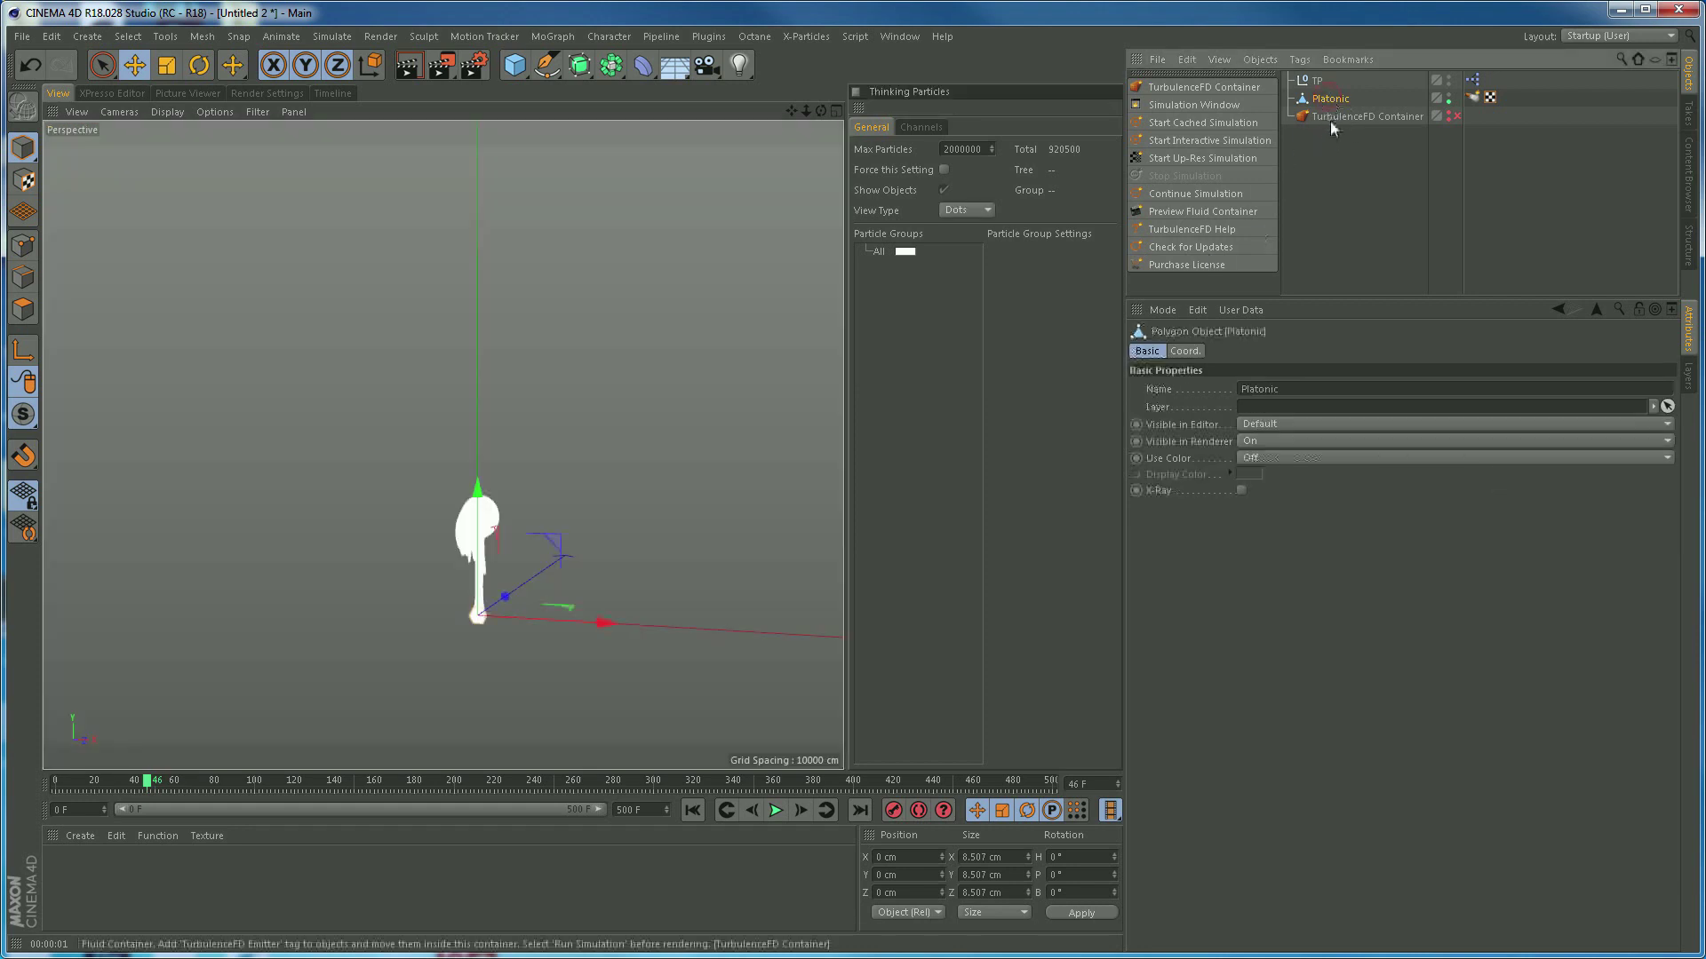
left_click(1448, 95)
left_click(1448, 105)
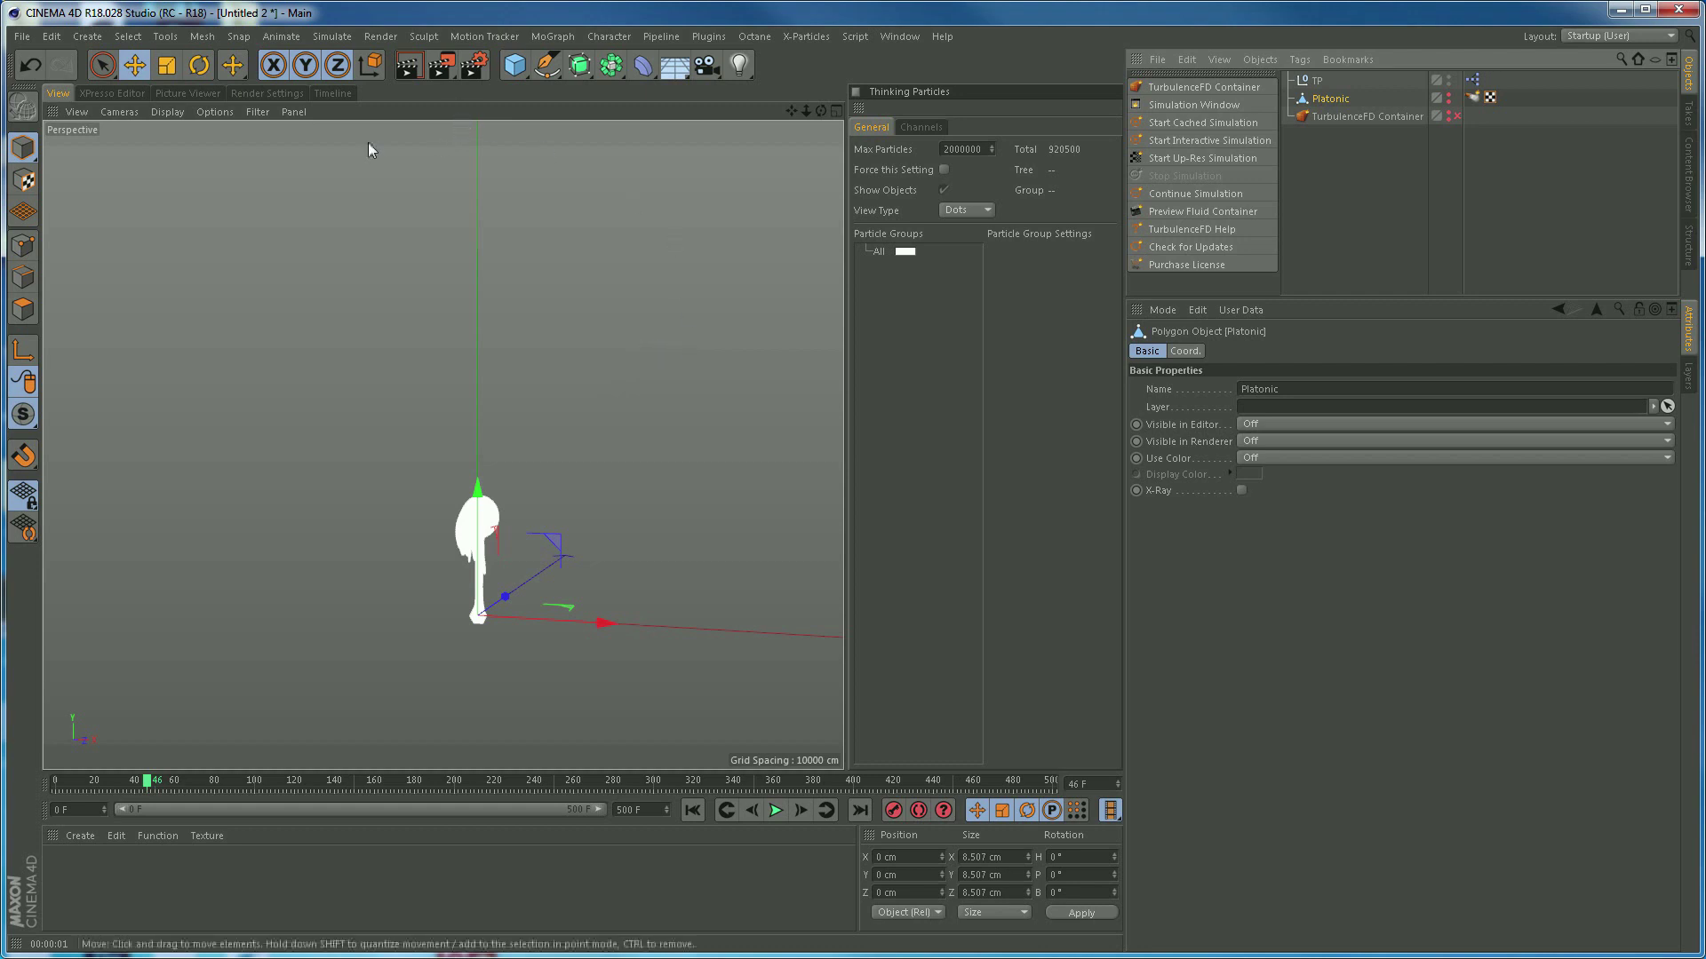
Add a Thinking Particles Particle Geometry object to the scene
left_click(332, 37)
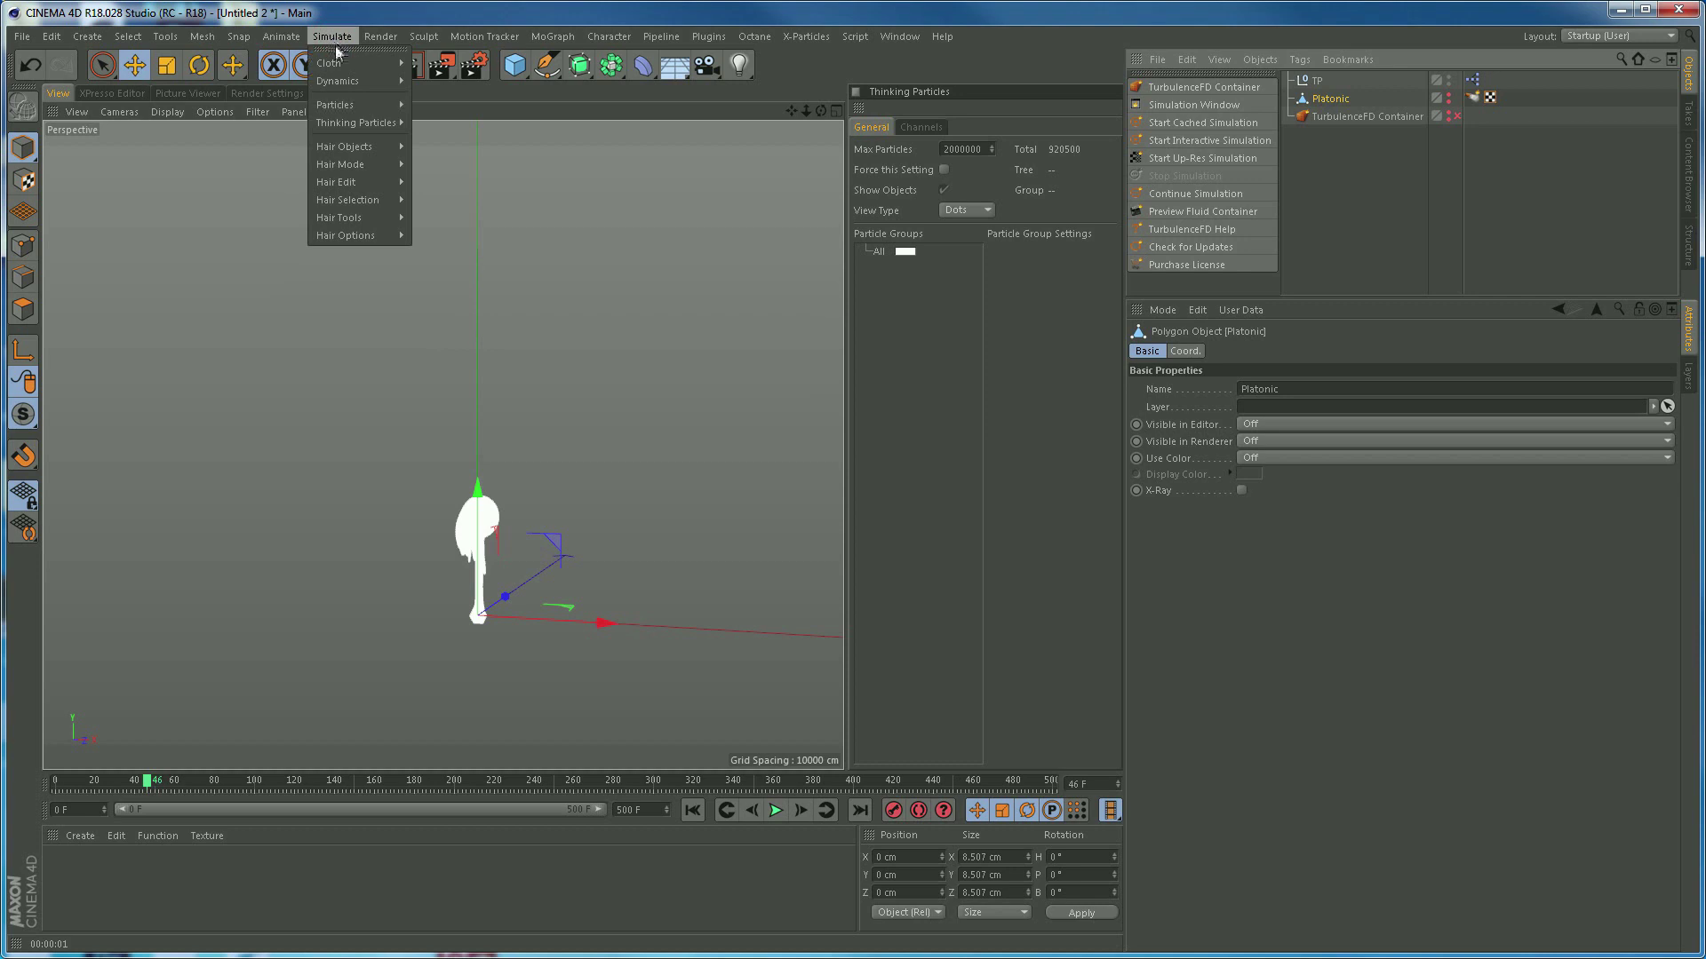
mouse_move(350, 122)
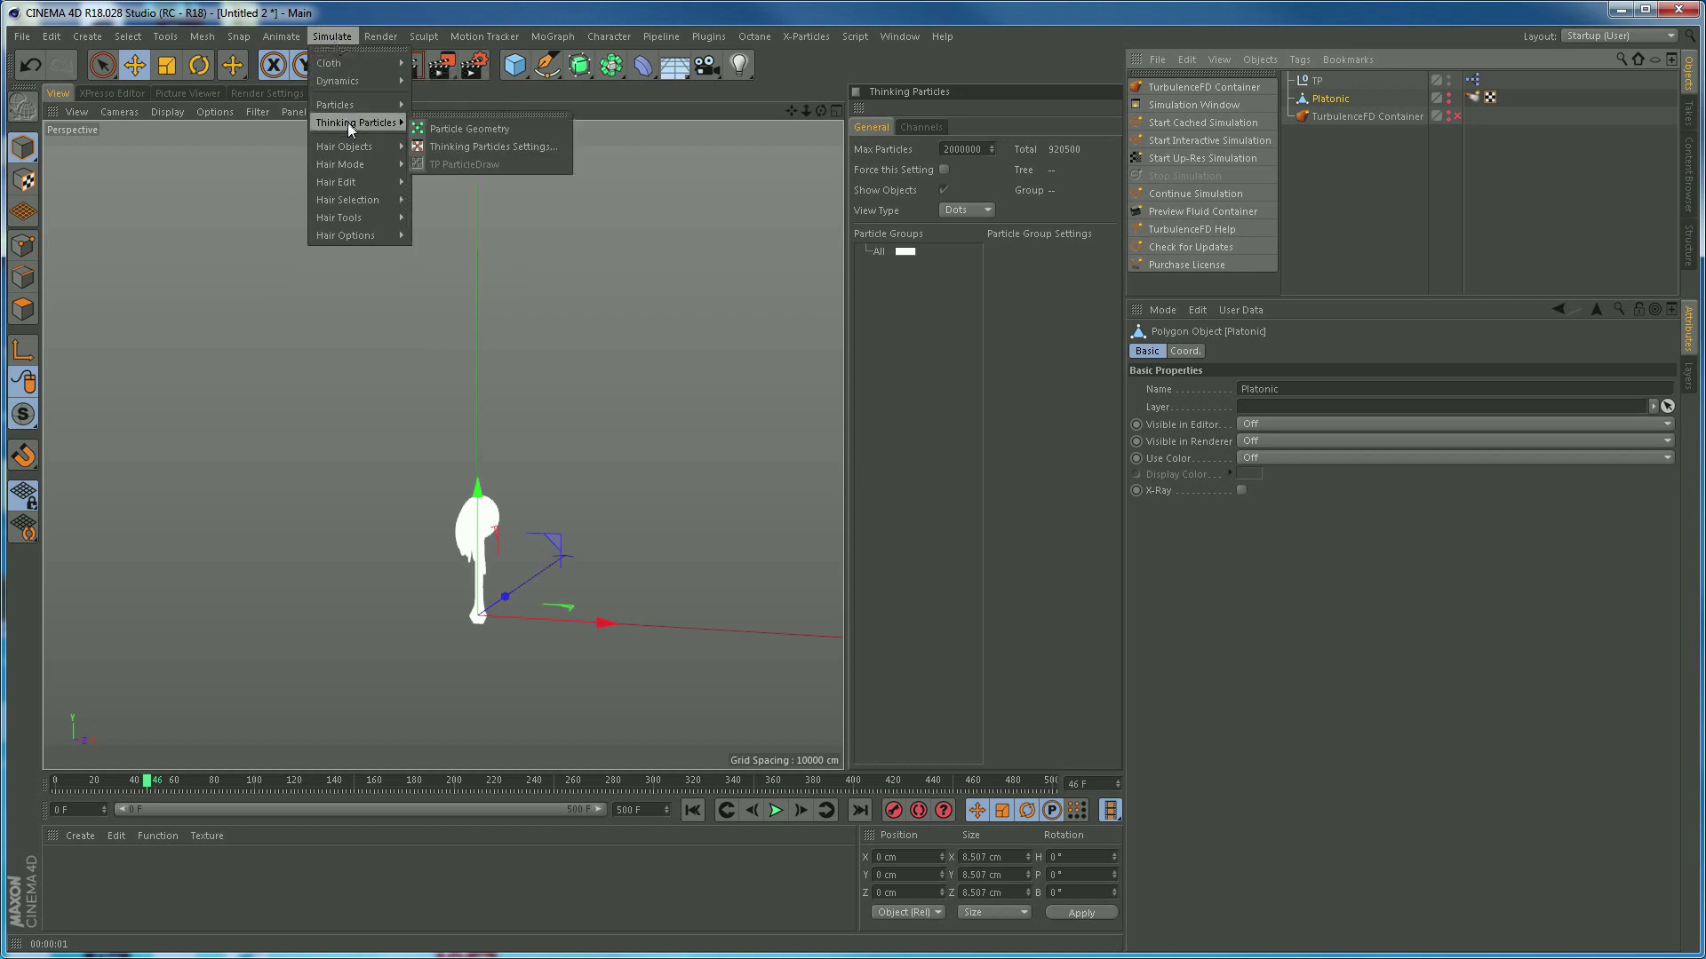
left_click(465, 130)
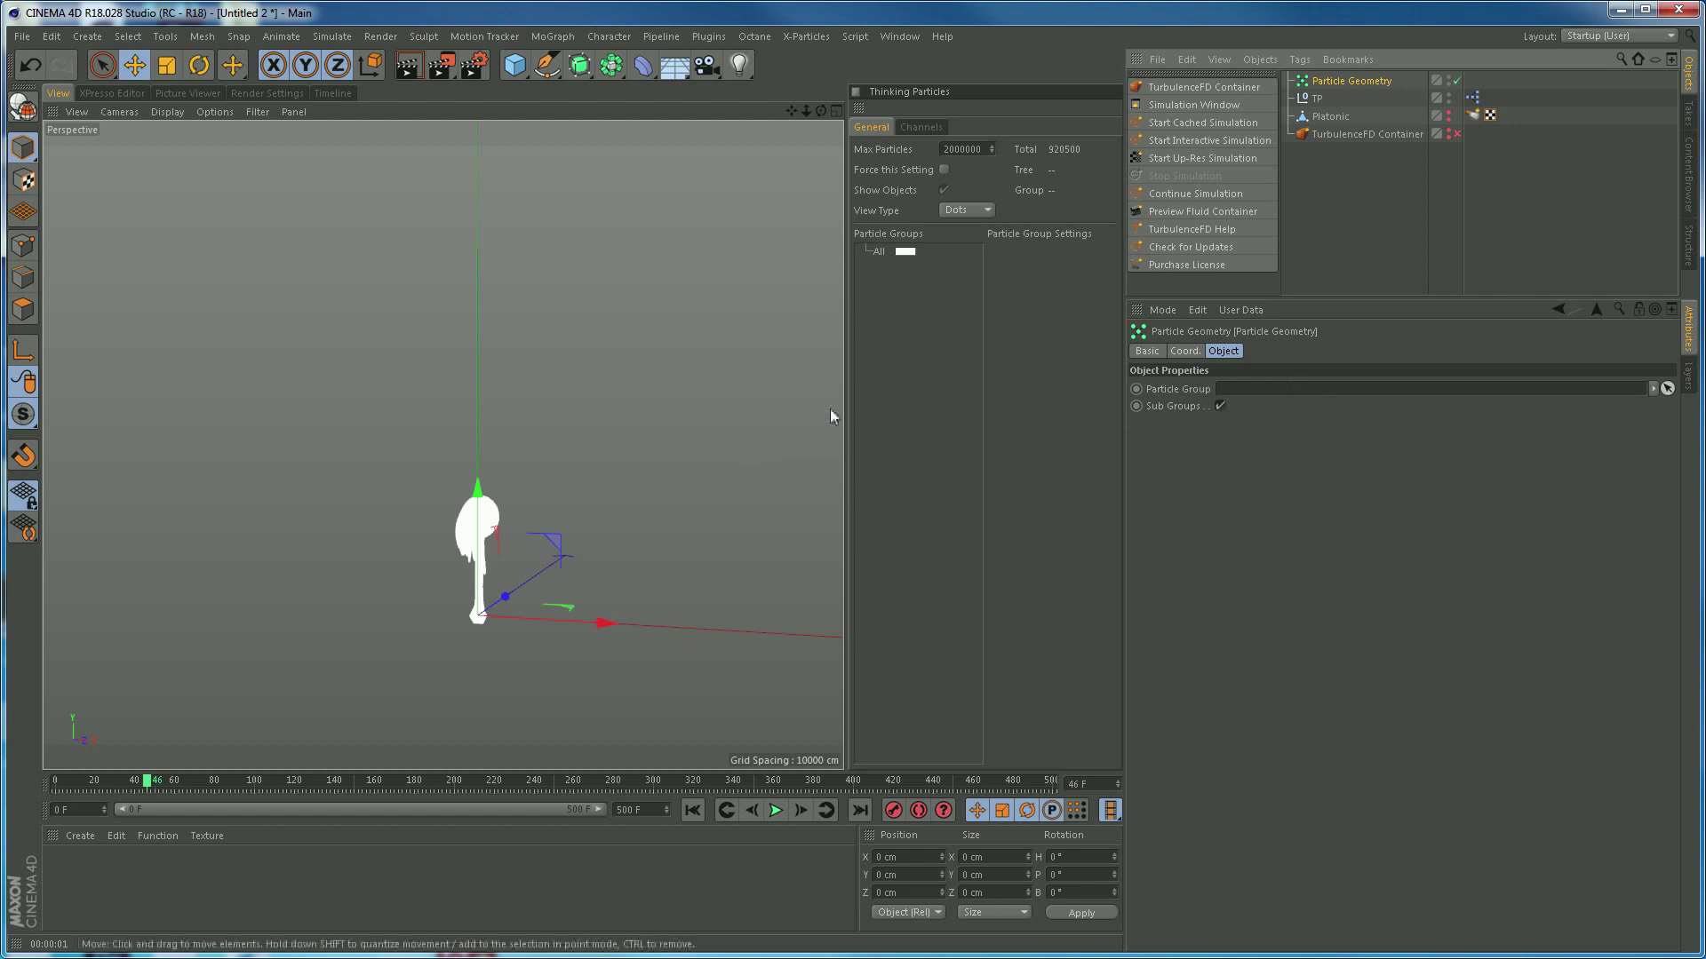
Assign the All particle group to the Particle Geometry object and add a Hair Render tag to it
left_click(879, 253)
left_click_drag(878, 253, 1253, 400)
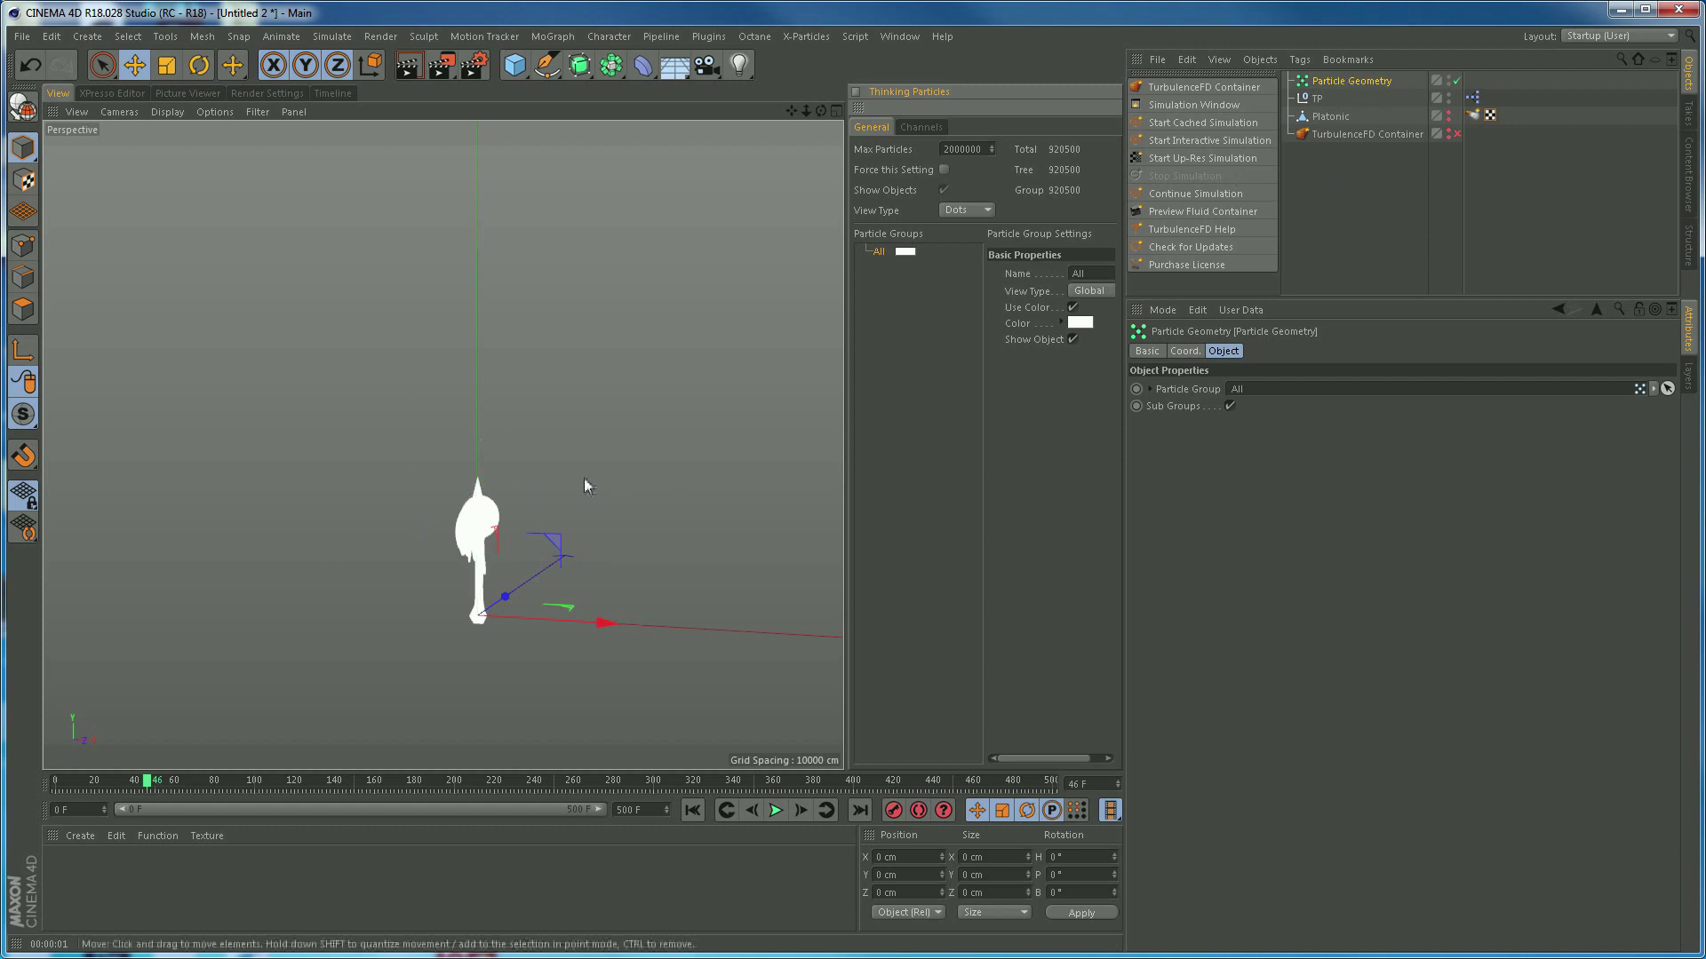
left_click(1351, 81)
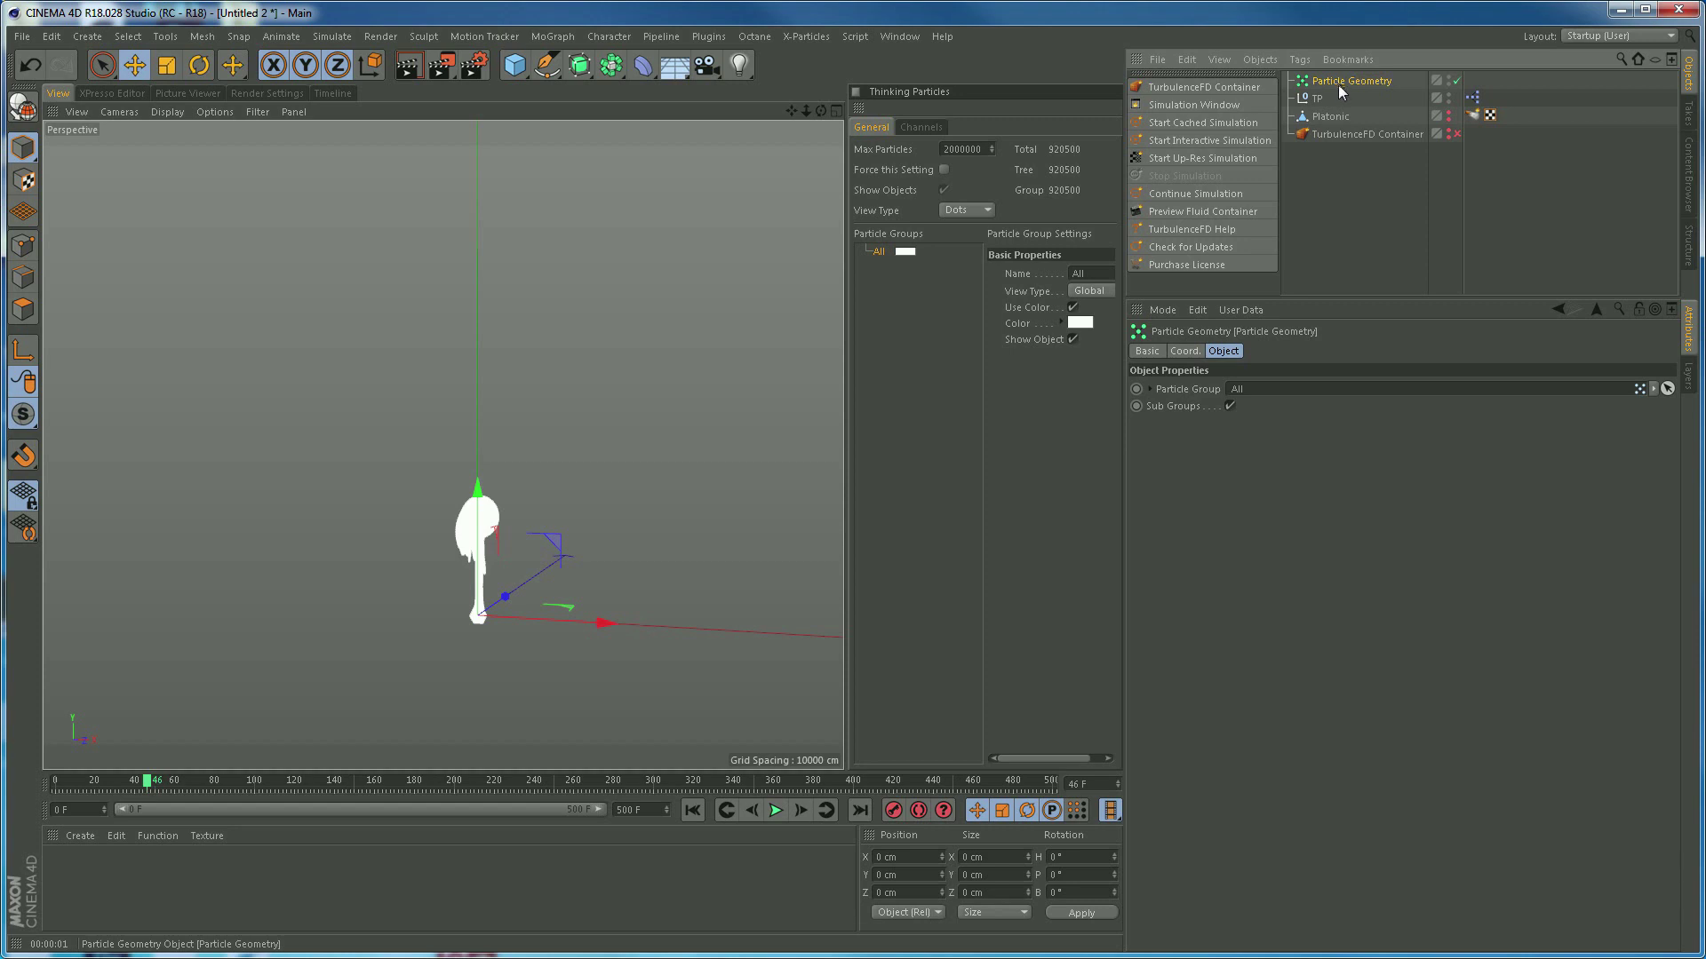
left_click(1301, 59)
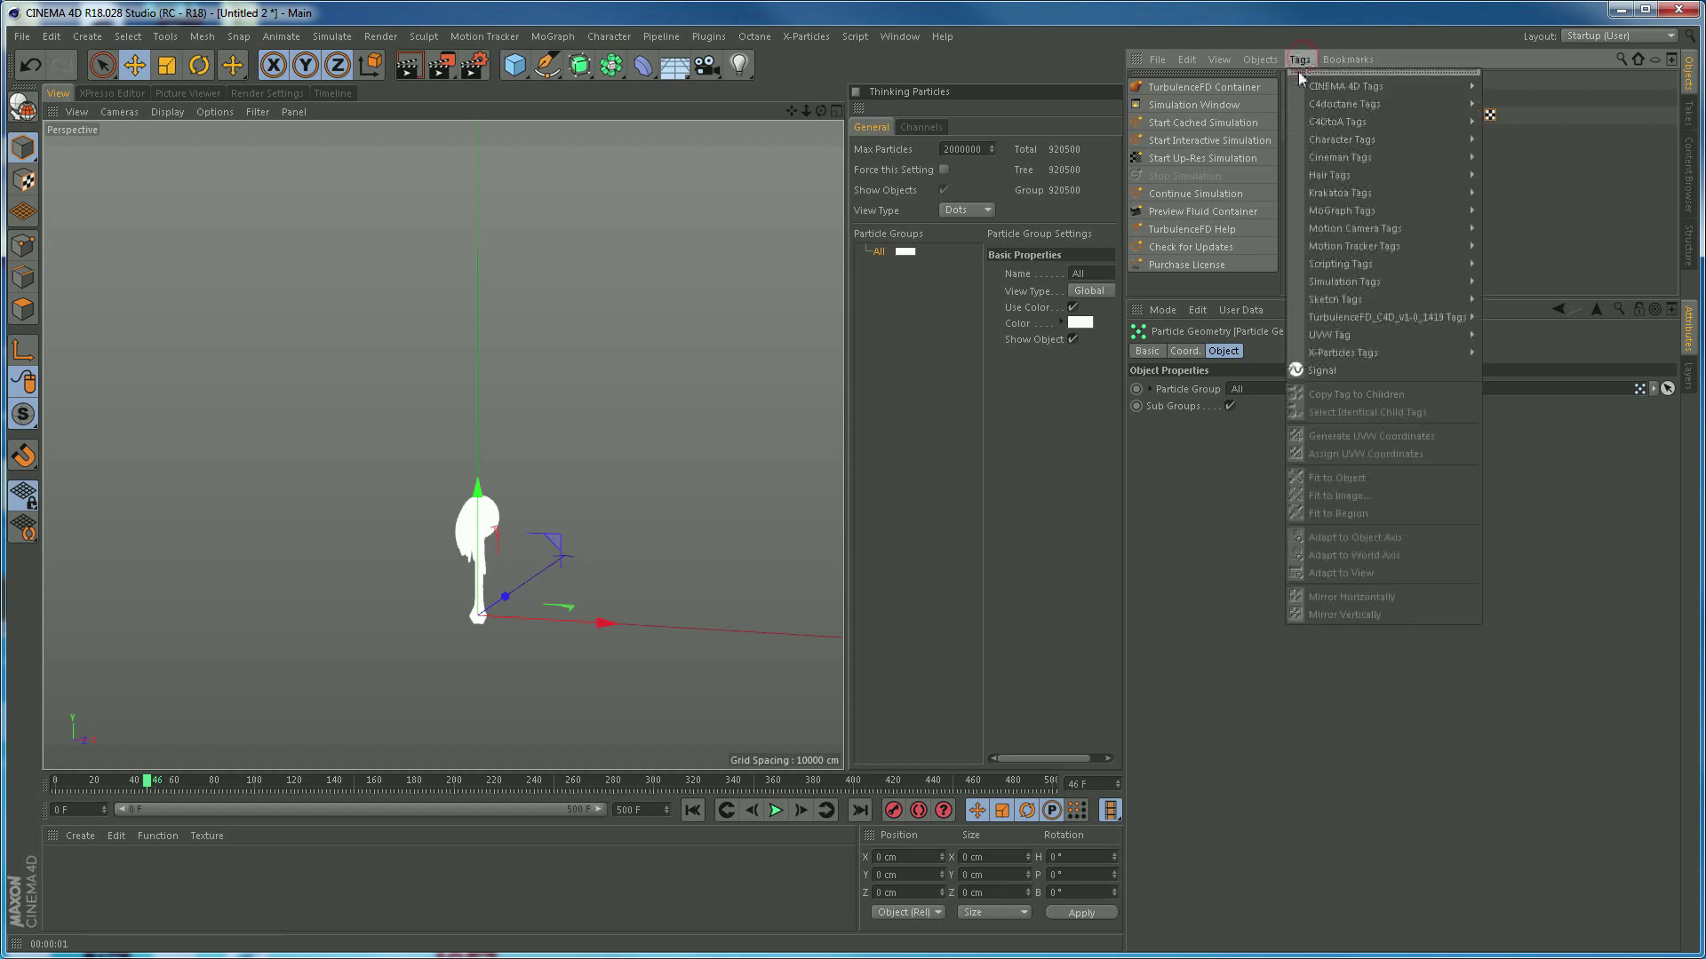
mouse_move(1332, 177)
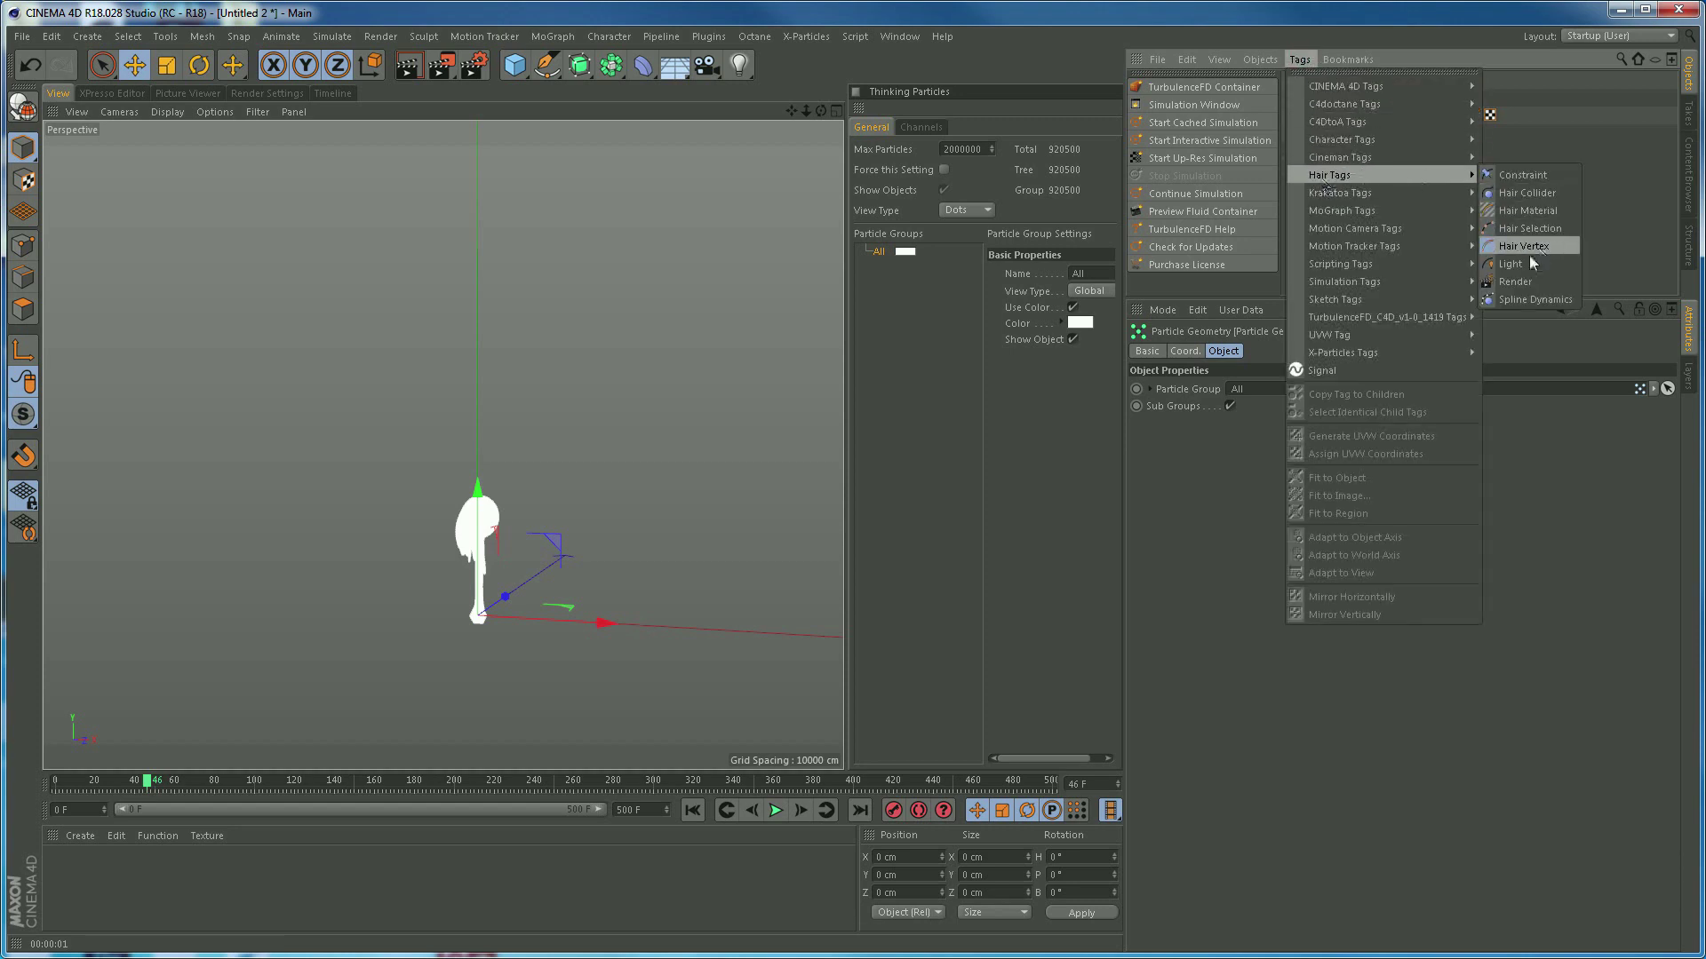
left_click(1515, 281)
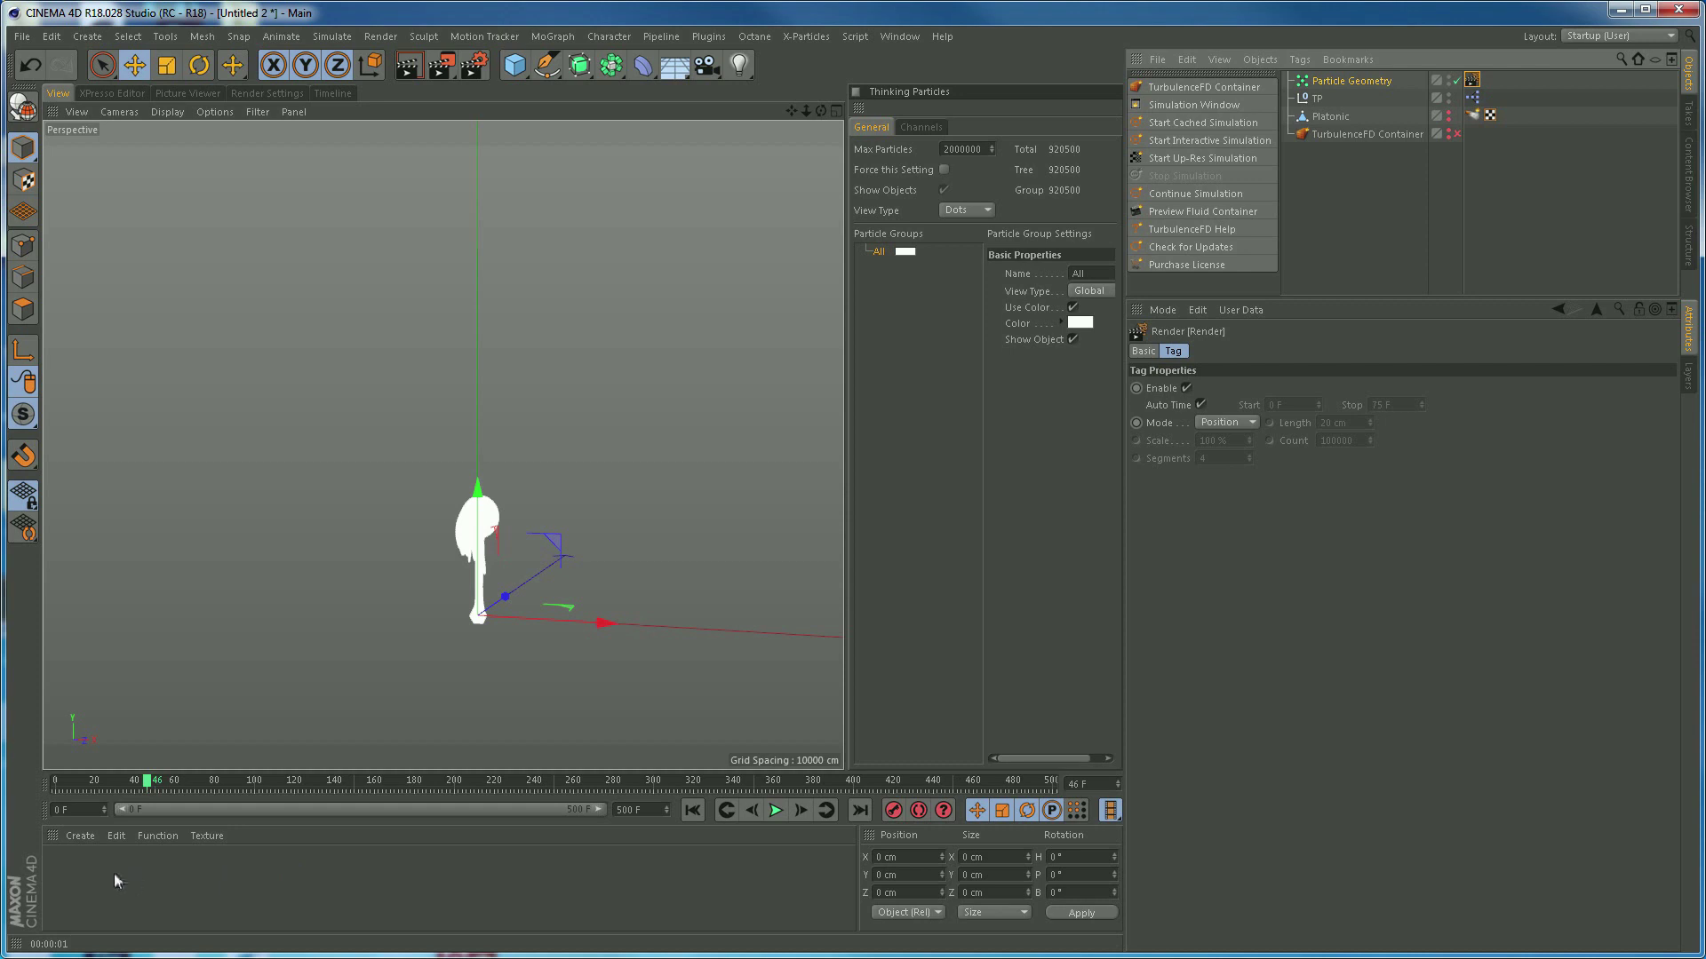
Create a Hair material, check its Color, Specular and Thickness channels, and apply it to the Particle Geometry object
left_click(80, 836)
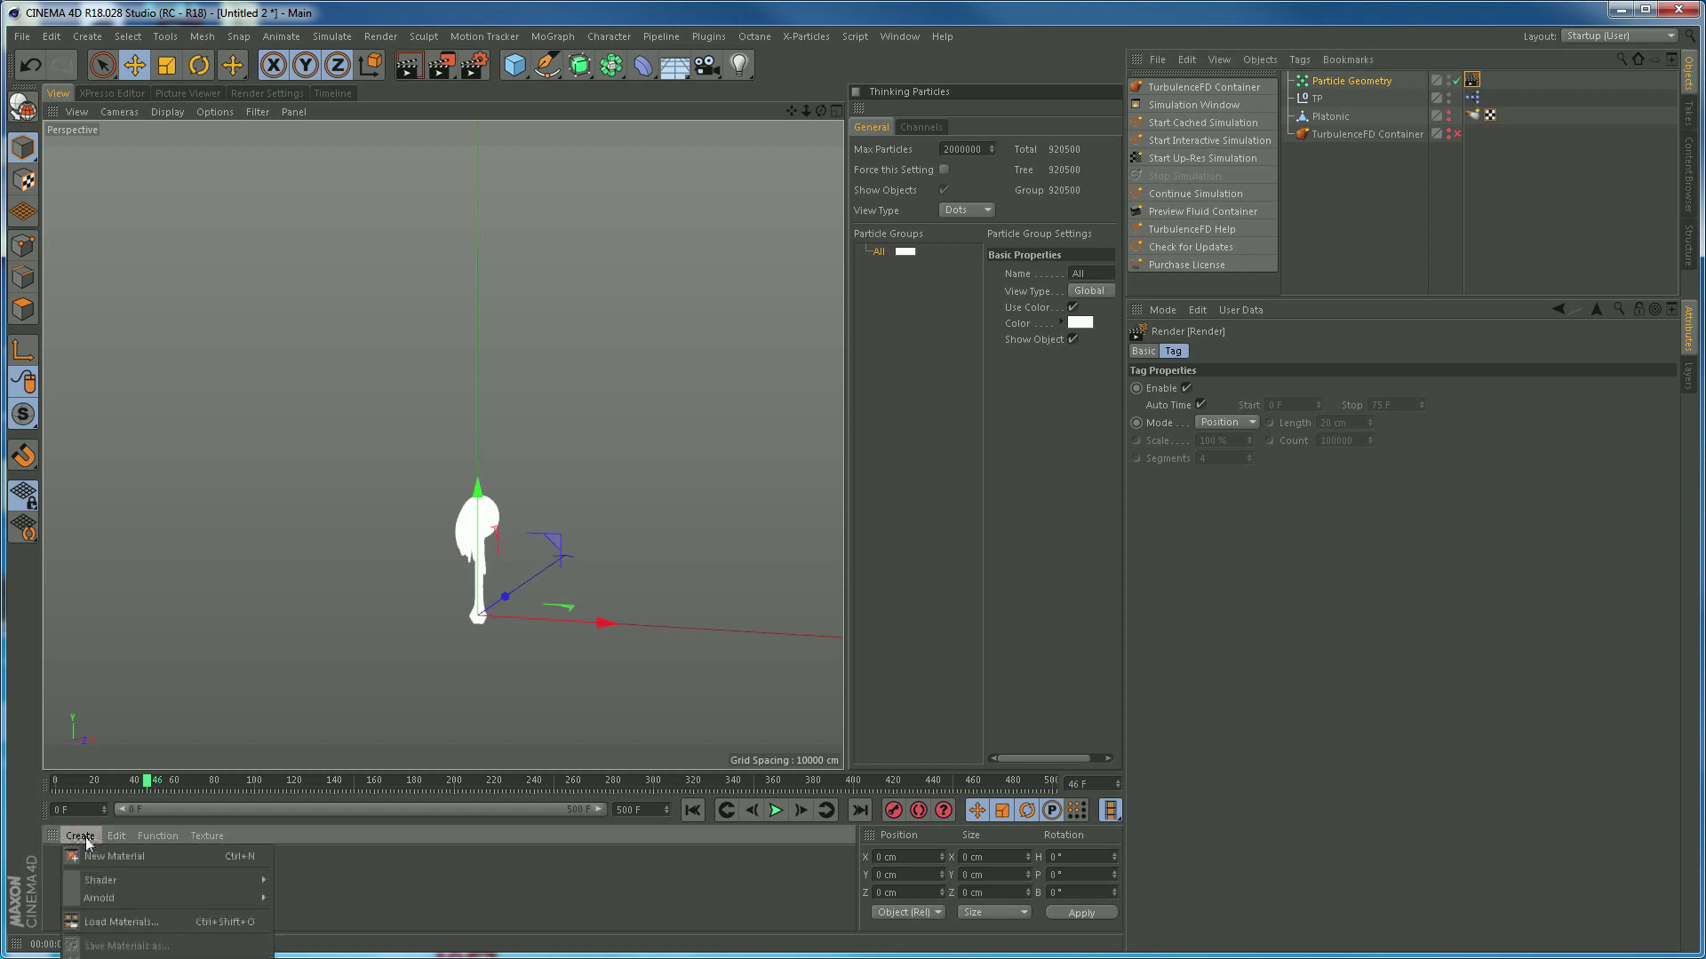
mouse_move(102, 880)
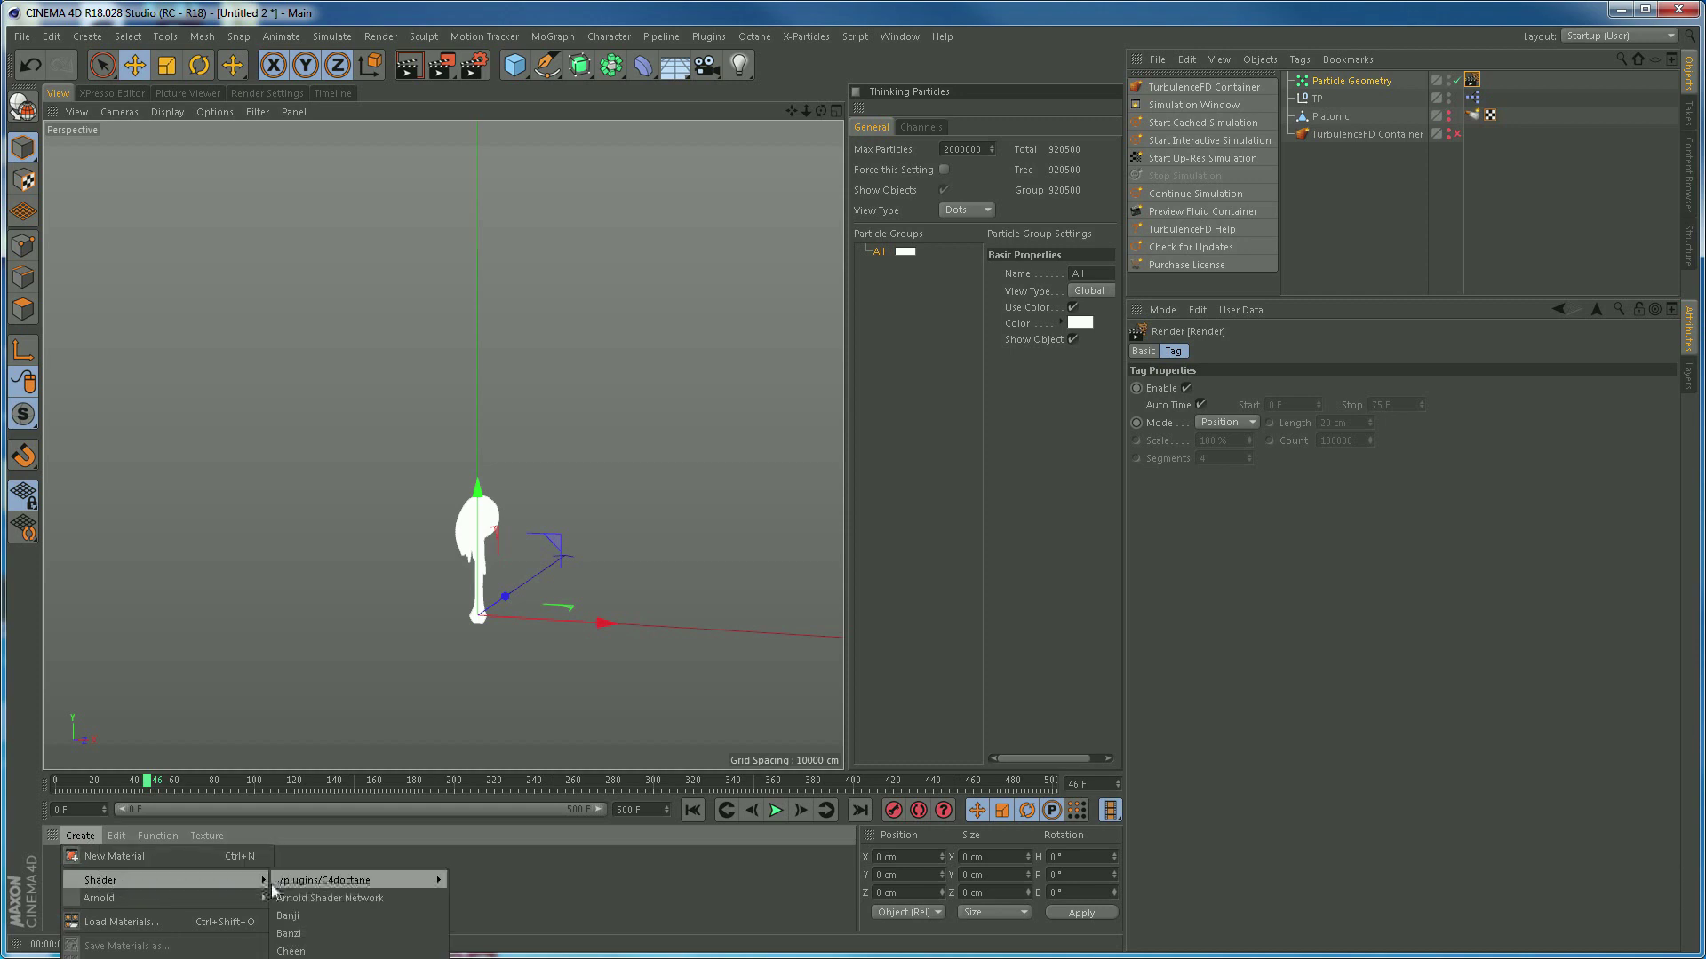
left_click(322, 956)
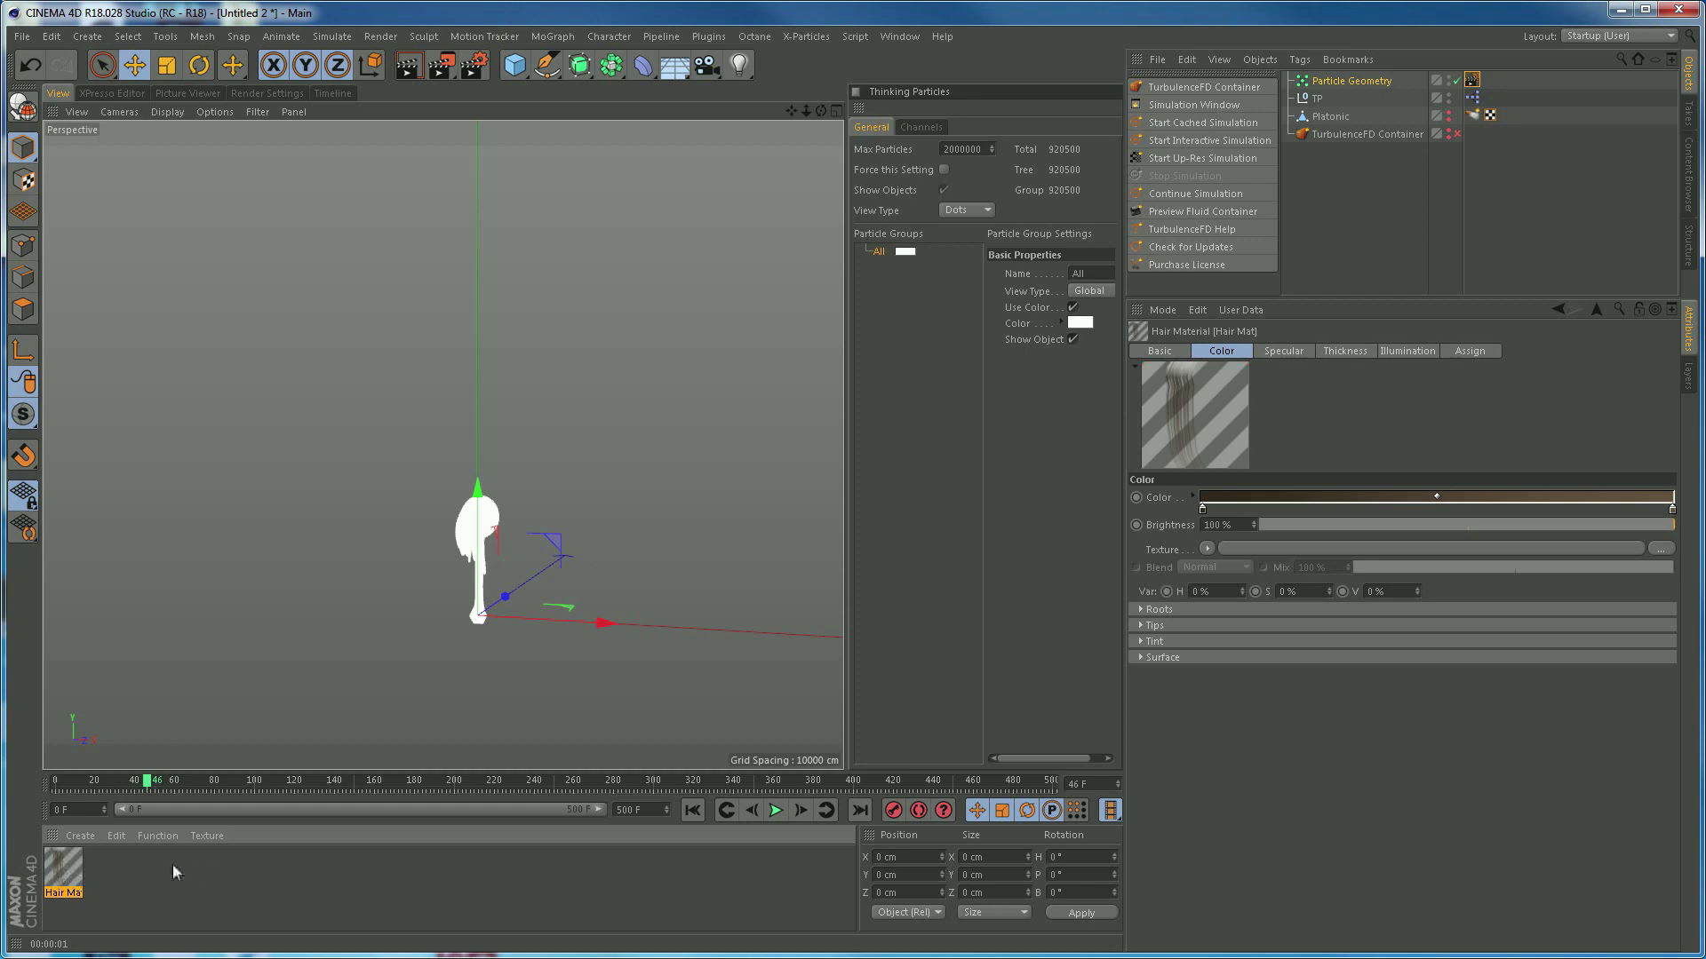
double_click(60, 877)
left_click_drag(463, 114, 1313, 206)
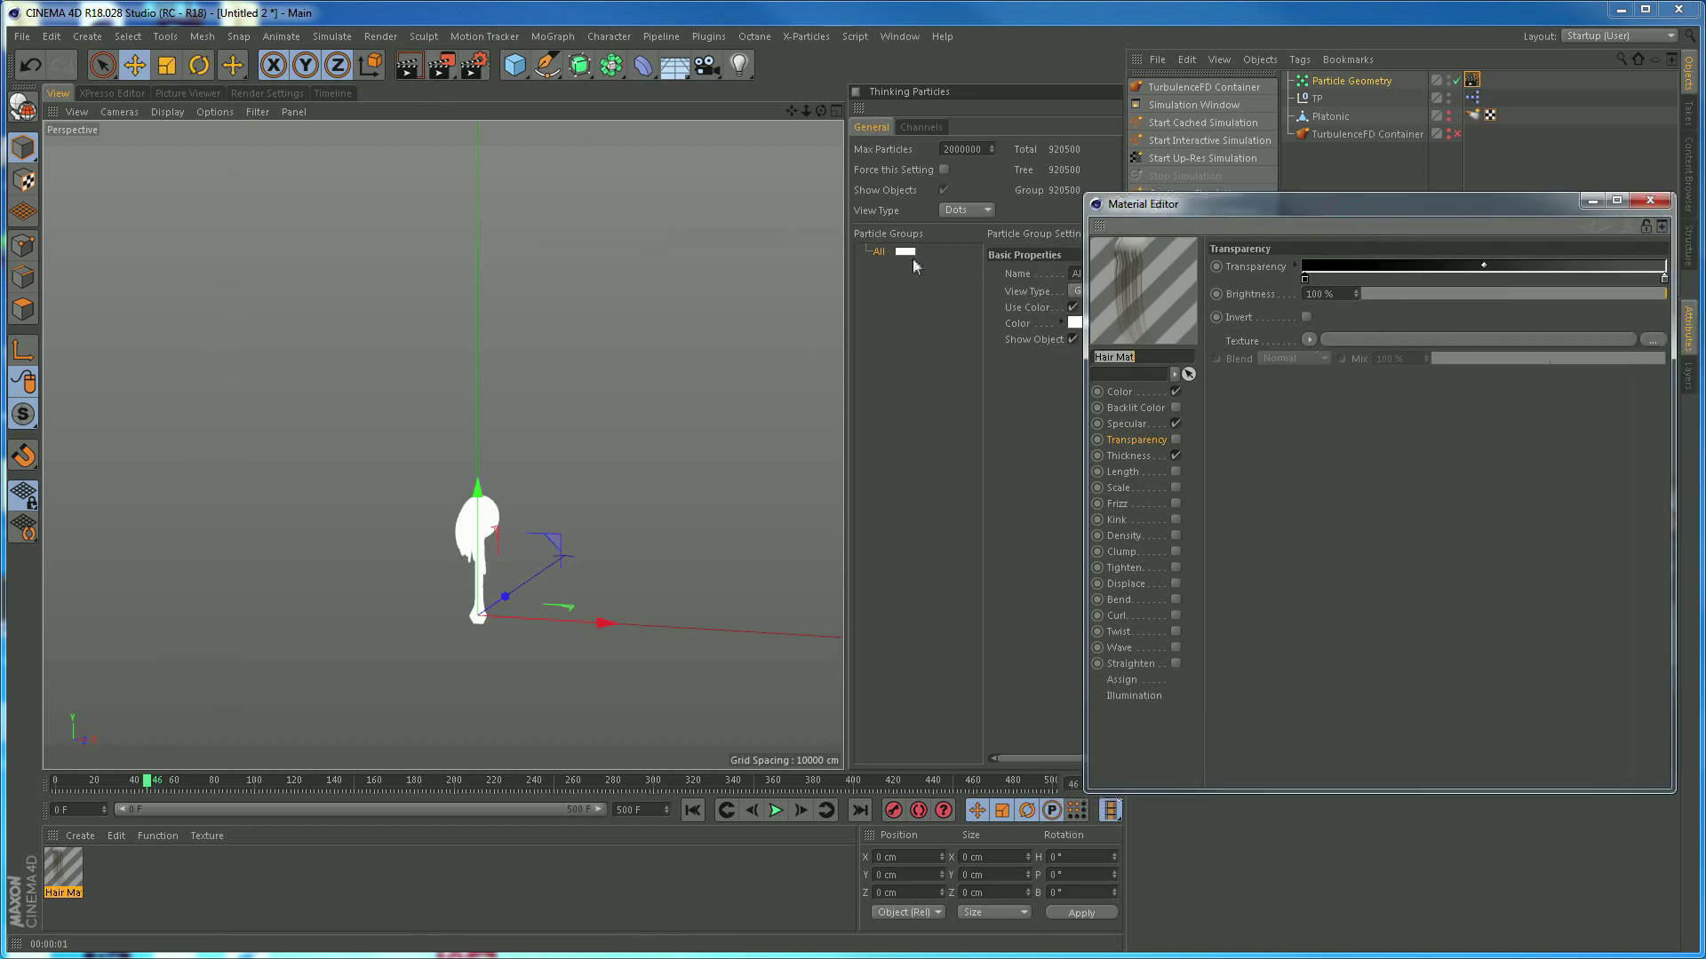
left_click(1121, 394)
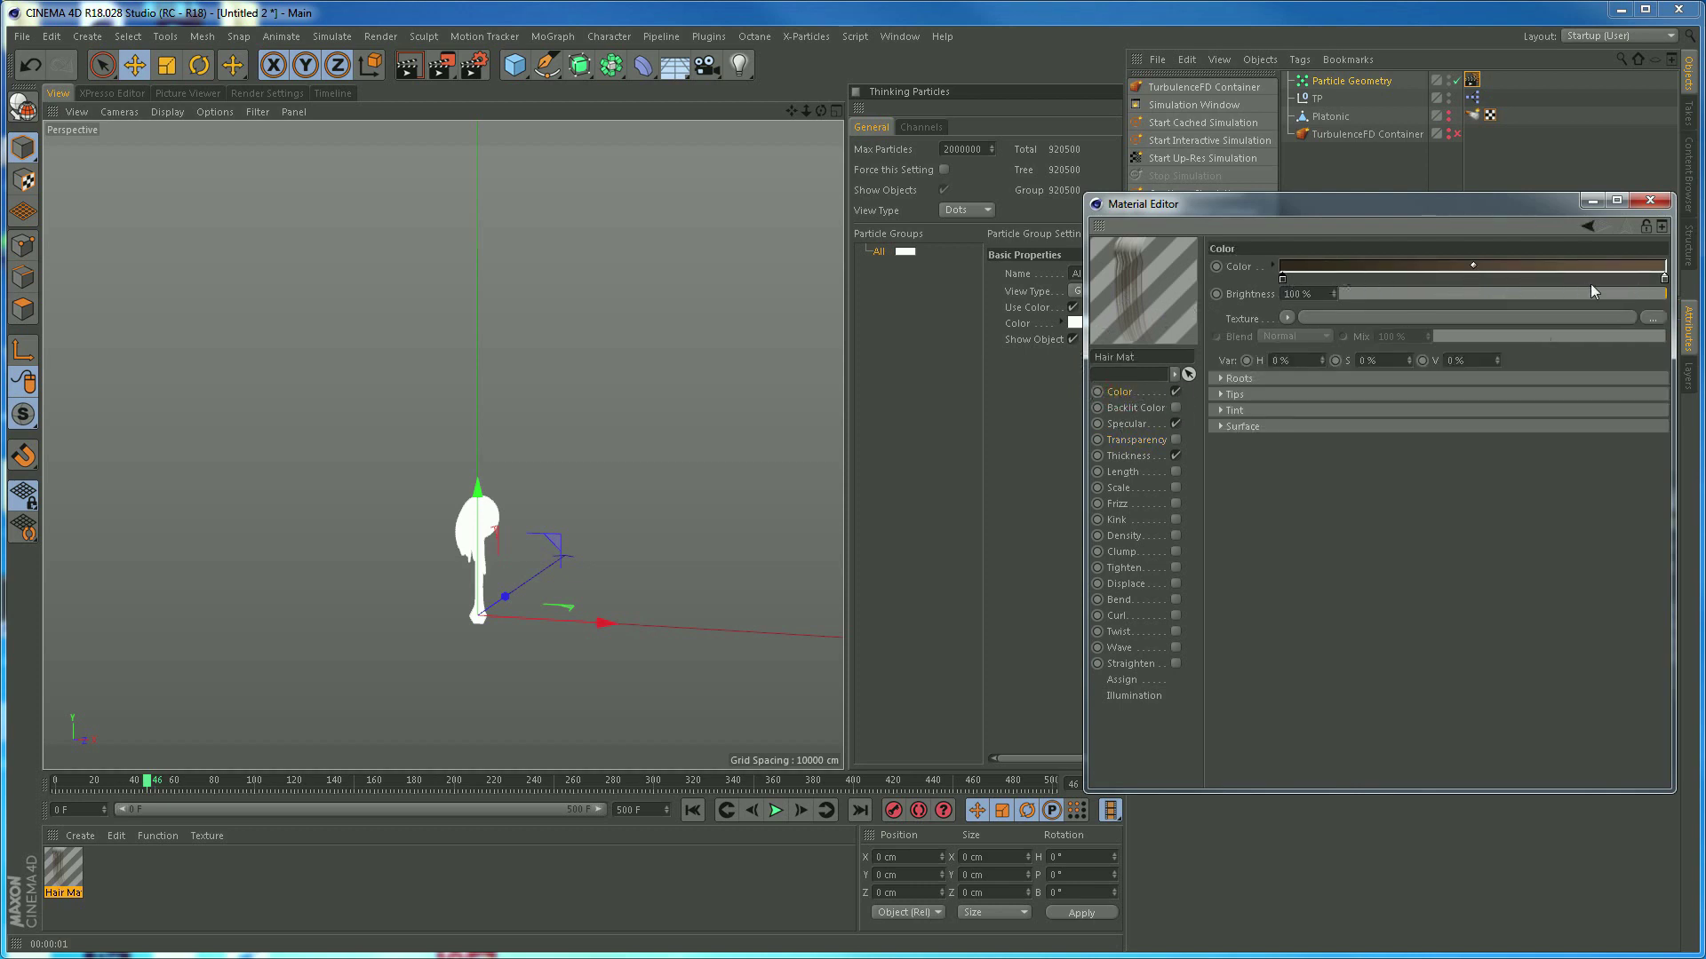
left_click(1127, 425)
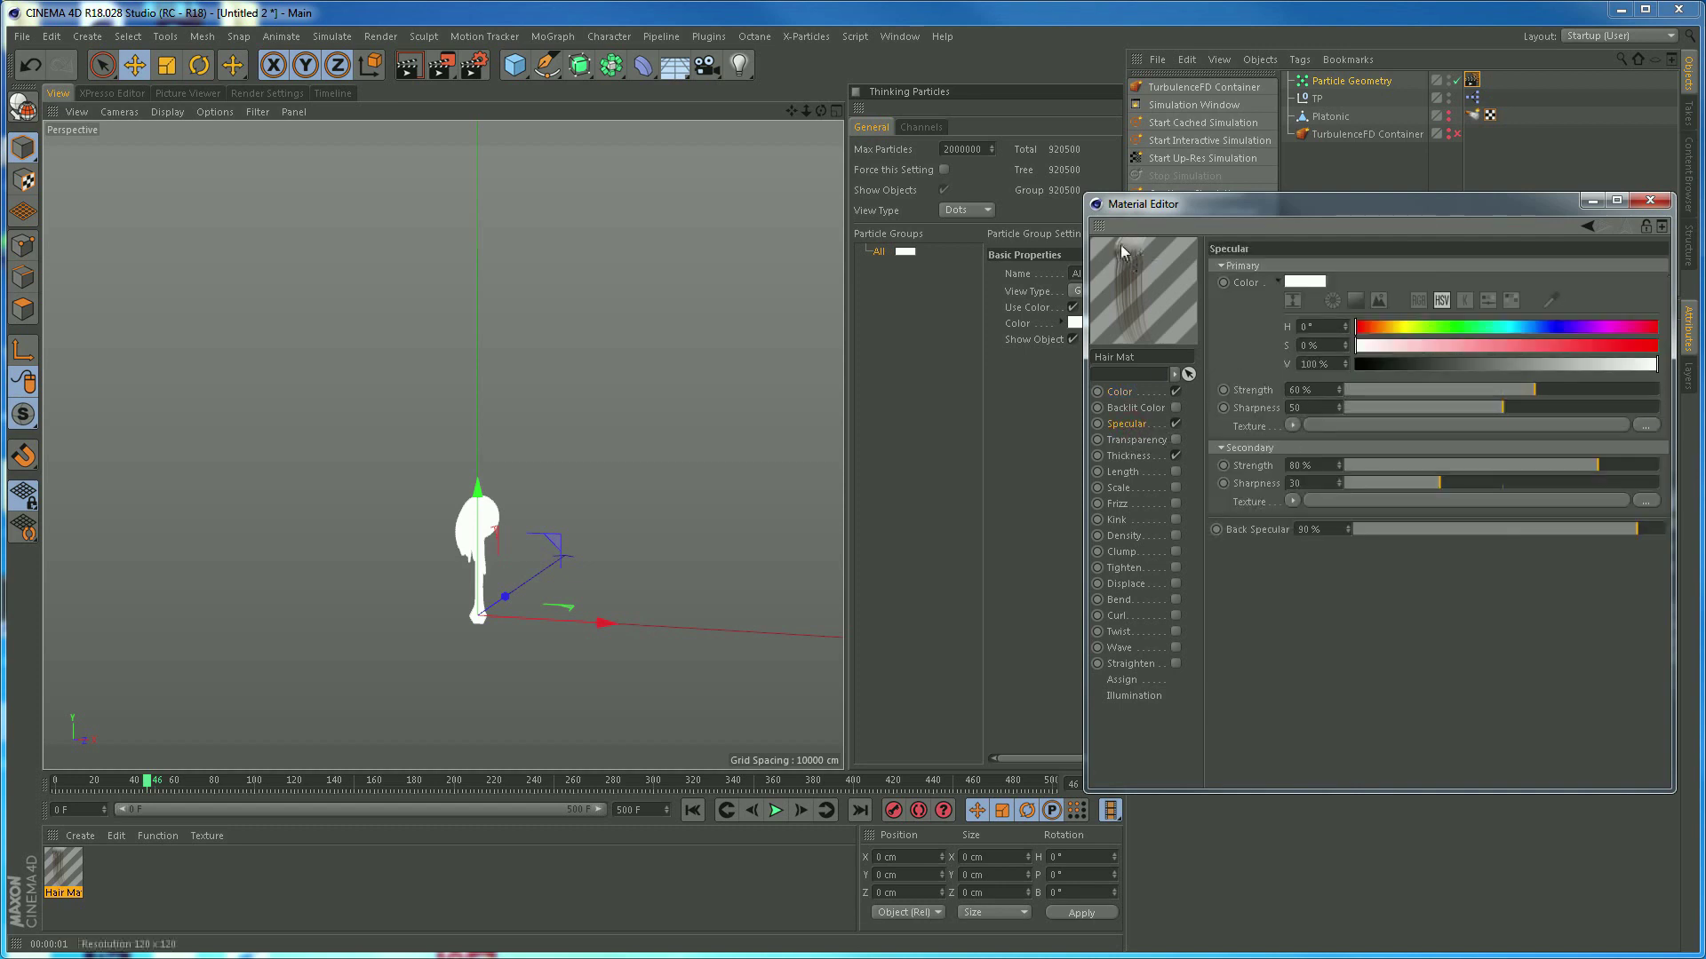
left_click(1130, 458)
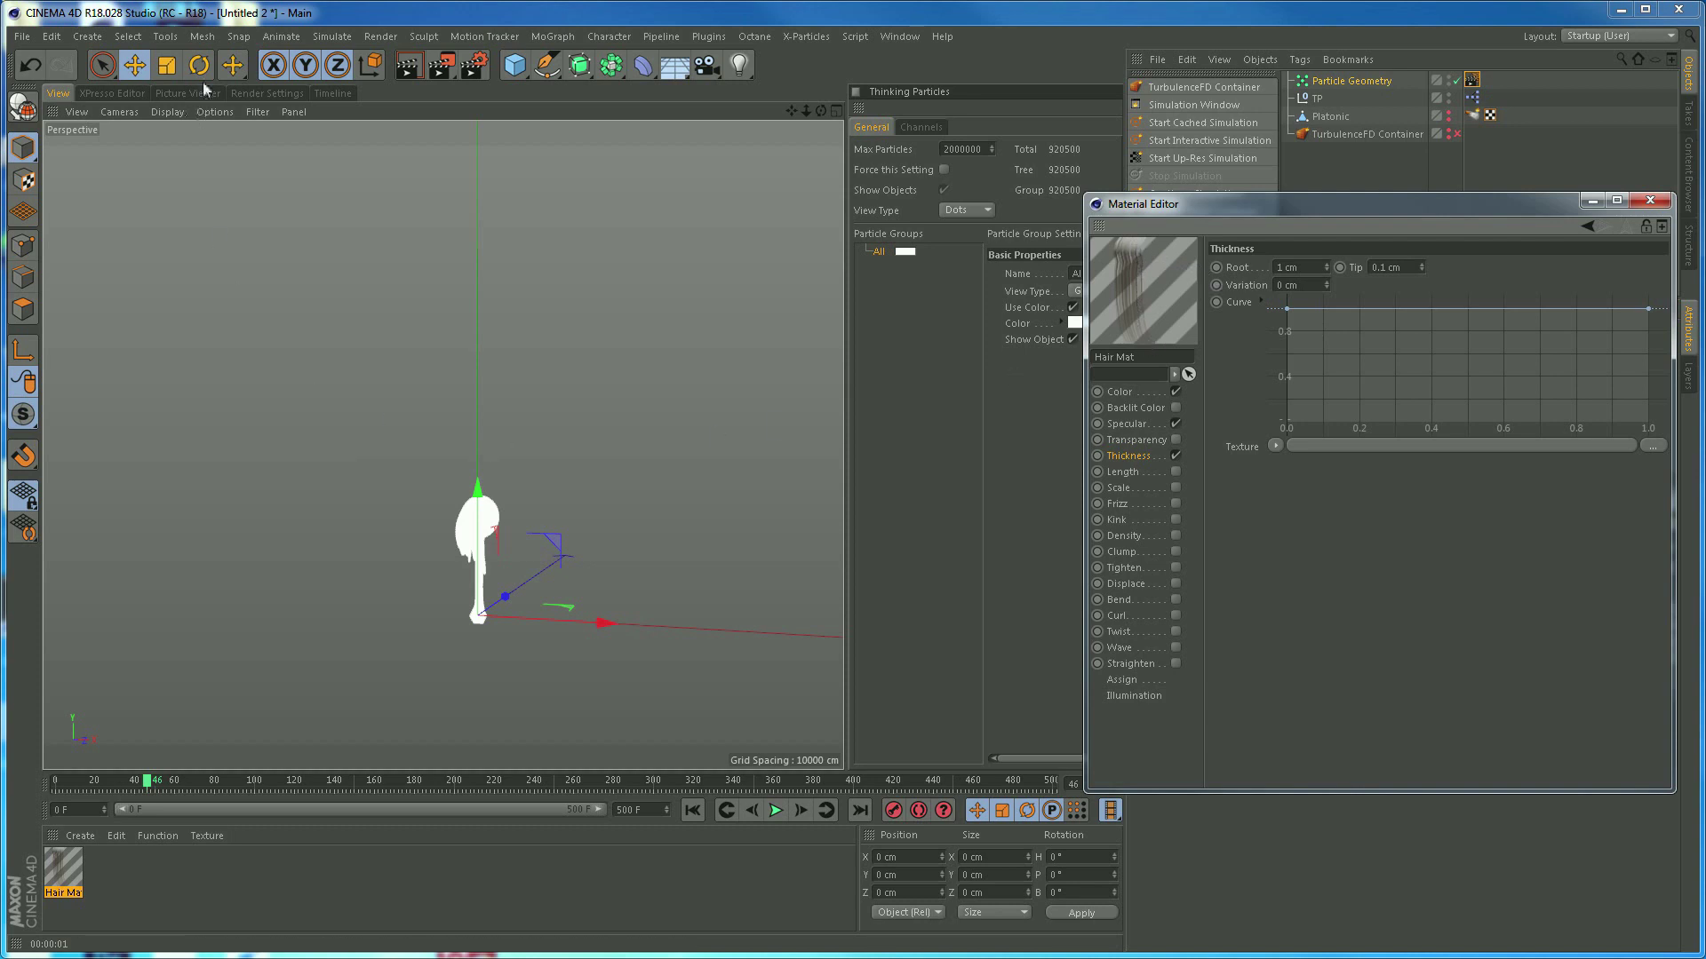
left_click_drag(60, 872, 1340, 82)
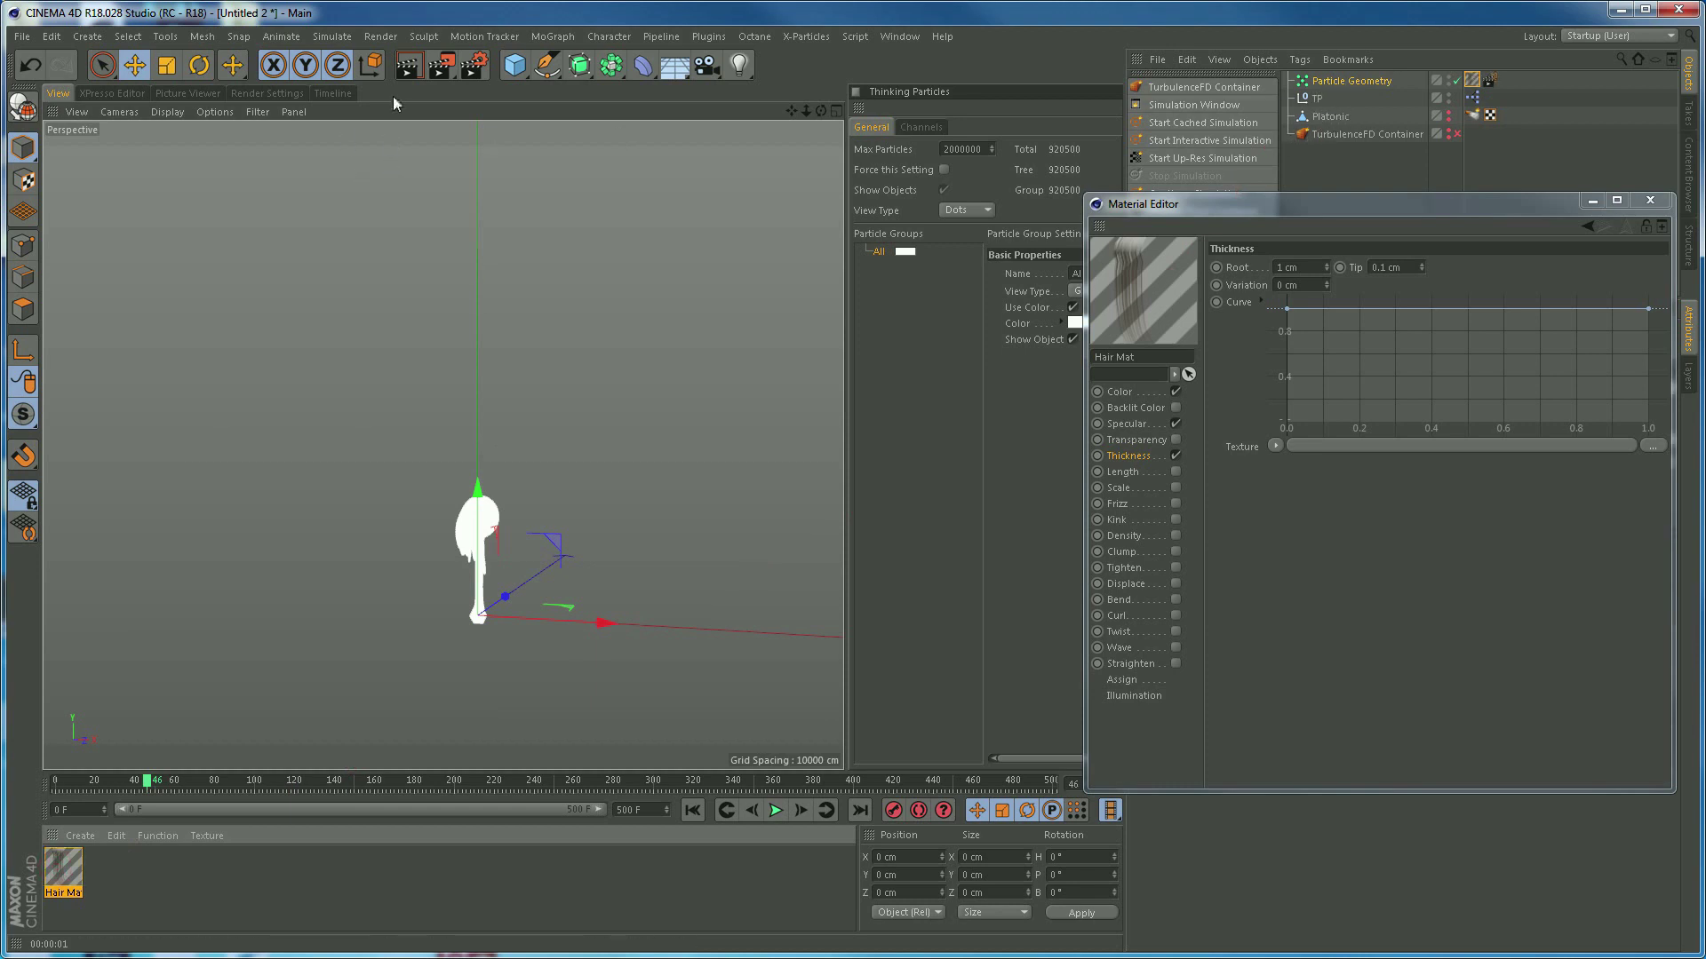
Render the perspective view, and render it again with the particle plume framed more closely
left_click(408, 64)
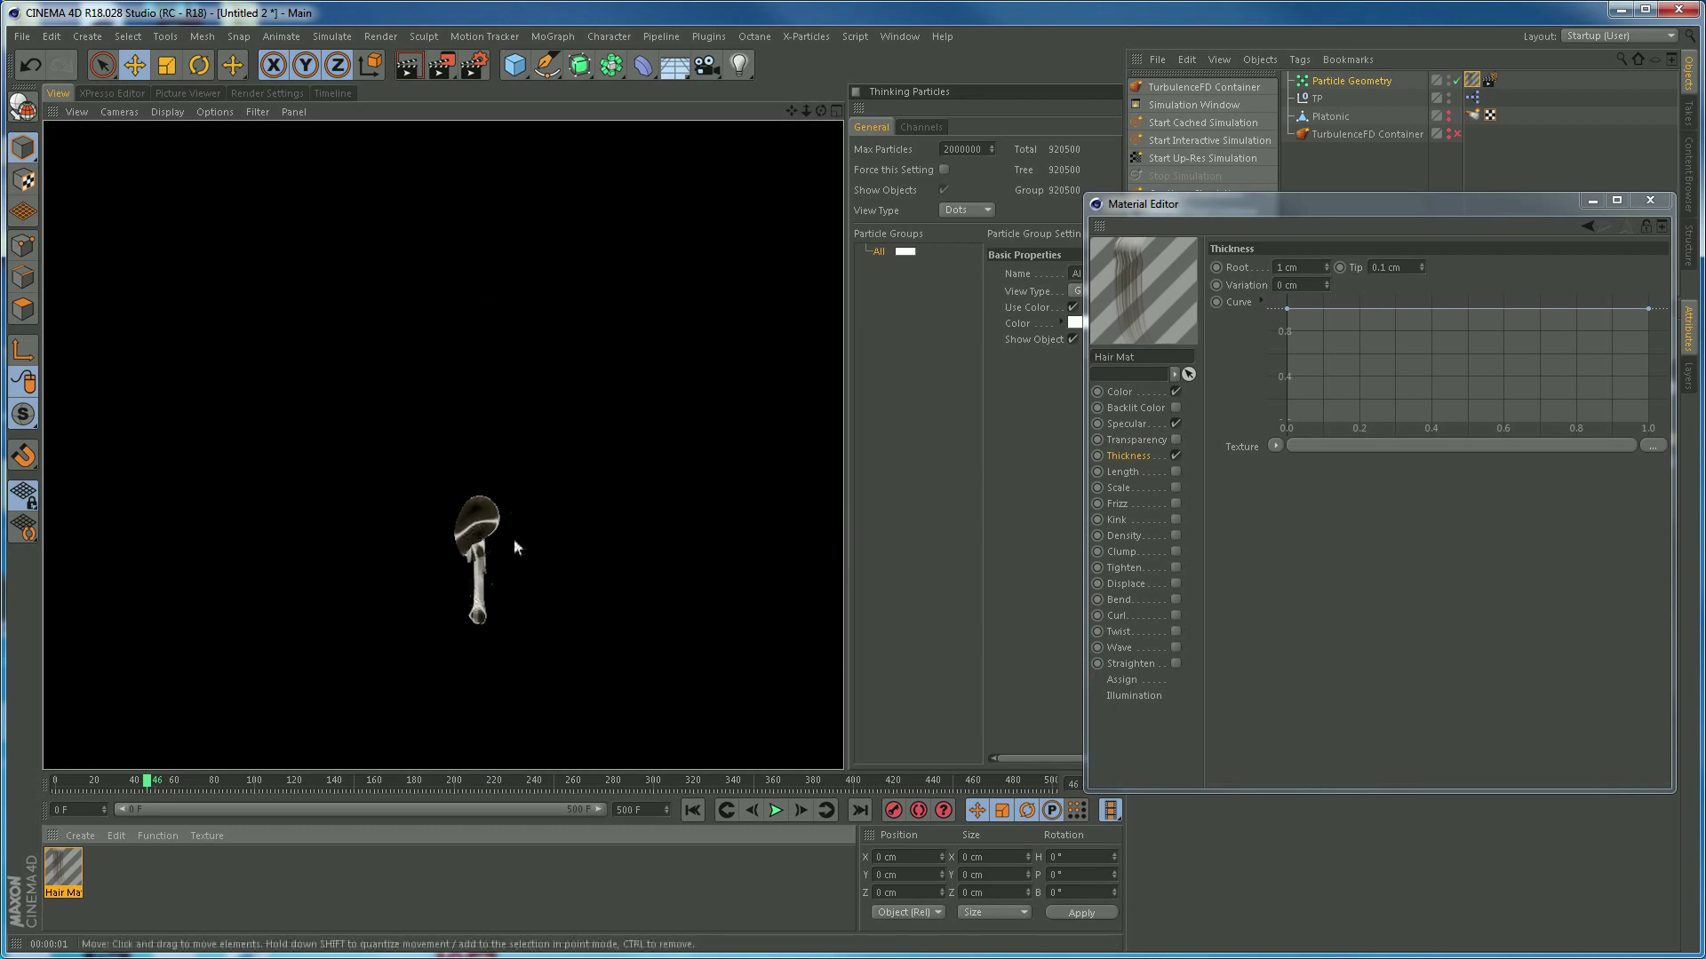
right_click_drag(486, 556, 591, 556, "alt")
middle_click_drag(495, 563, 498, 514, "alt")
left_click(408, 64)
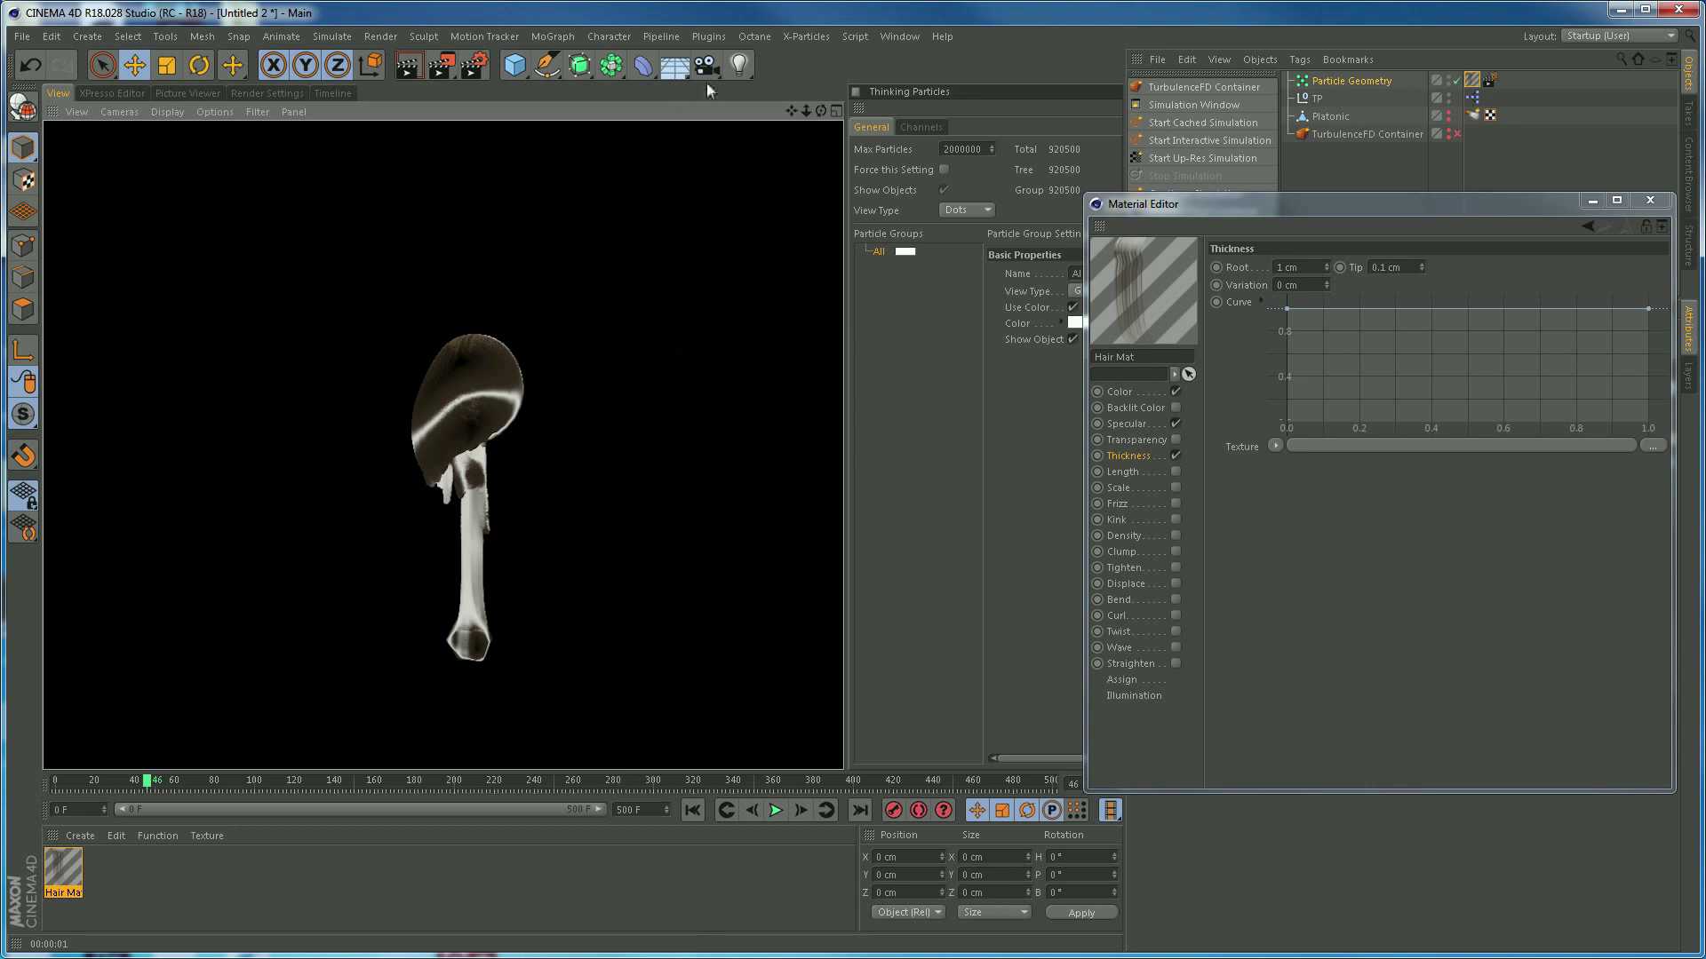
Add a light and move it above, beside and in front of the particles, to about X 95, Y 194, Z -135 cm
left_click(586, 435)
right_click_drag(600, 423, 483, 466, "alt")
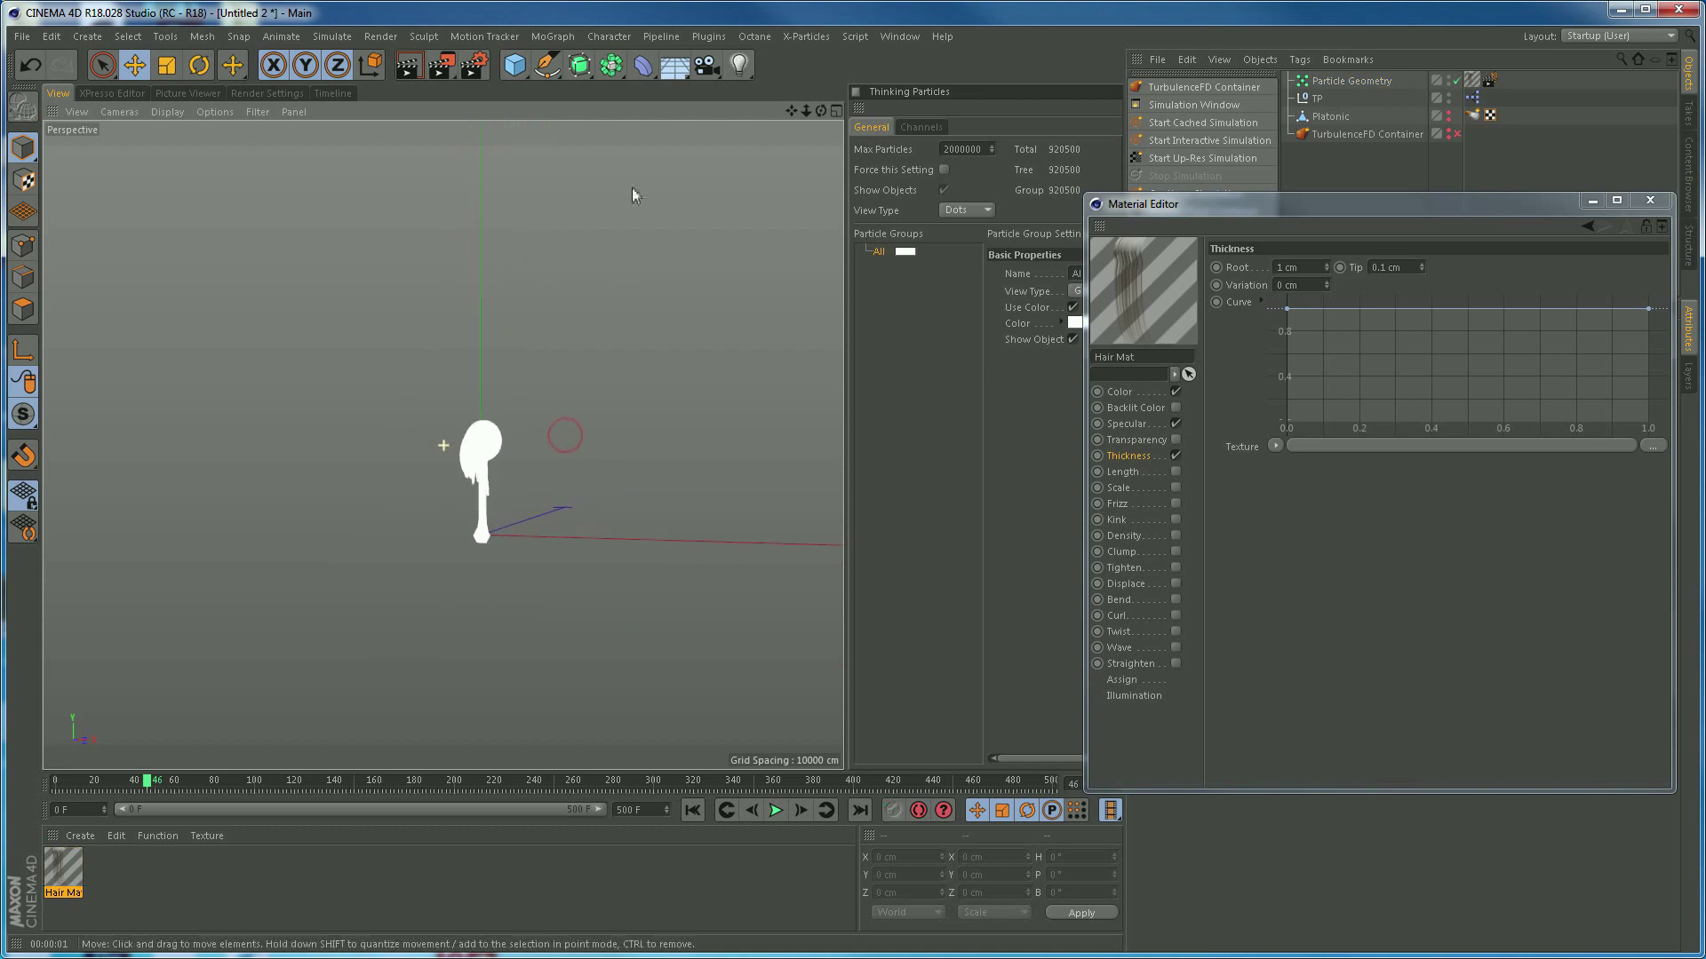
left_click(739, 63)
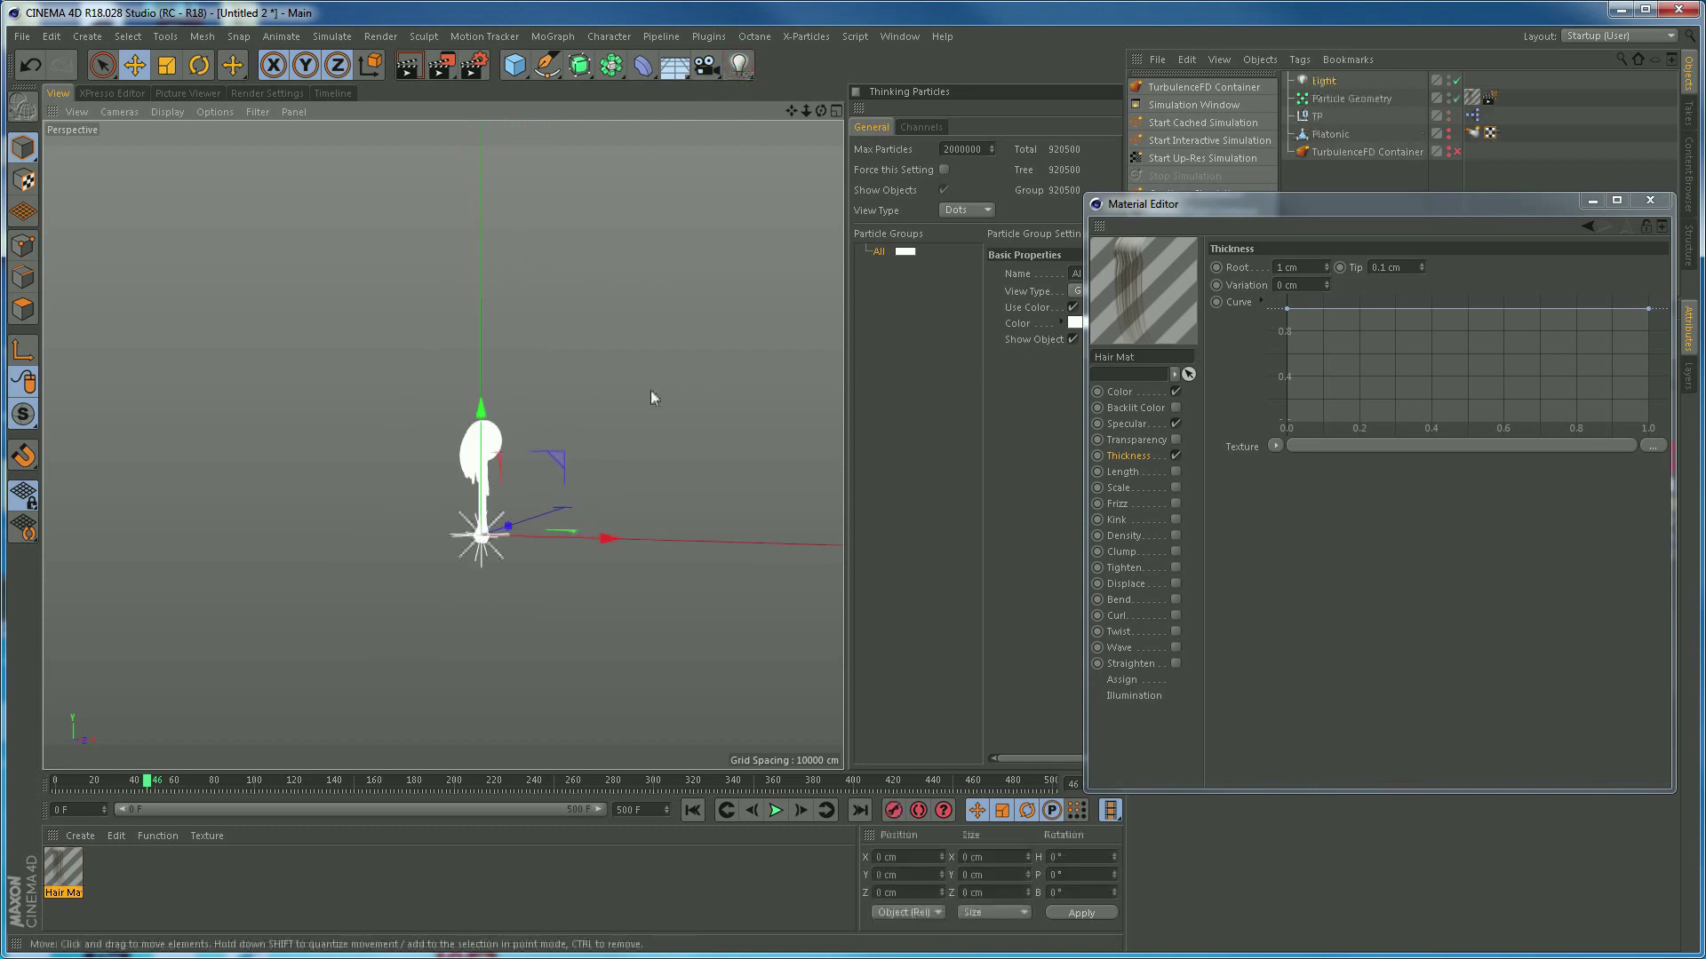
left_click_drag(483, 377, 494, 90)
left_click_drag(615, 209, 769, 211)
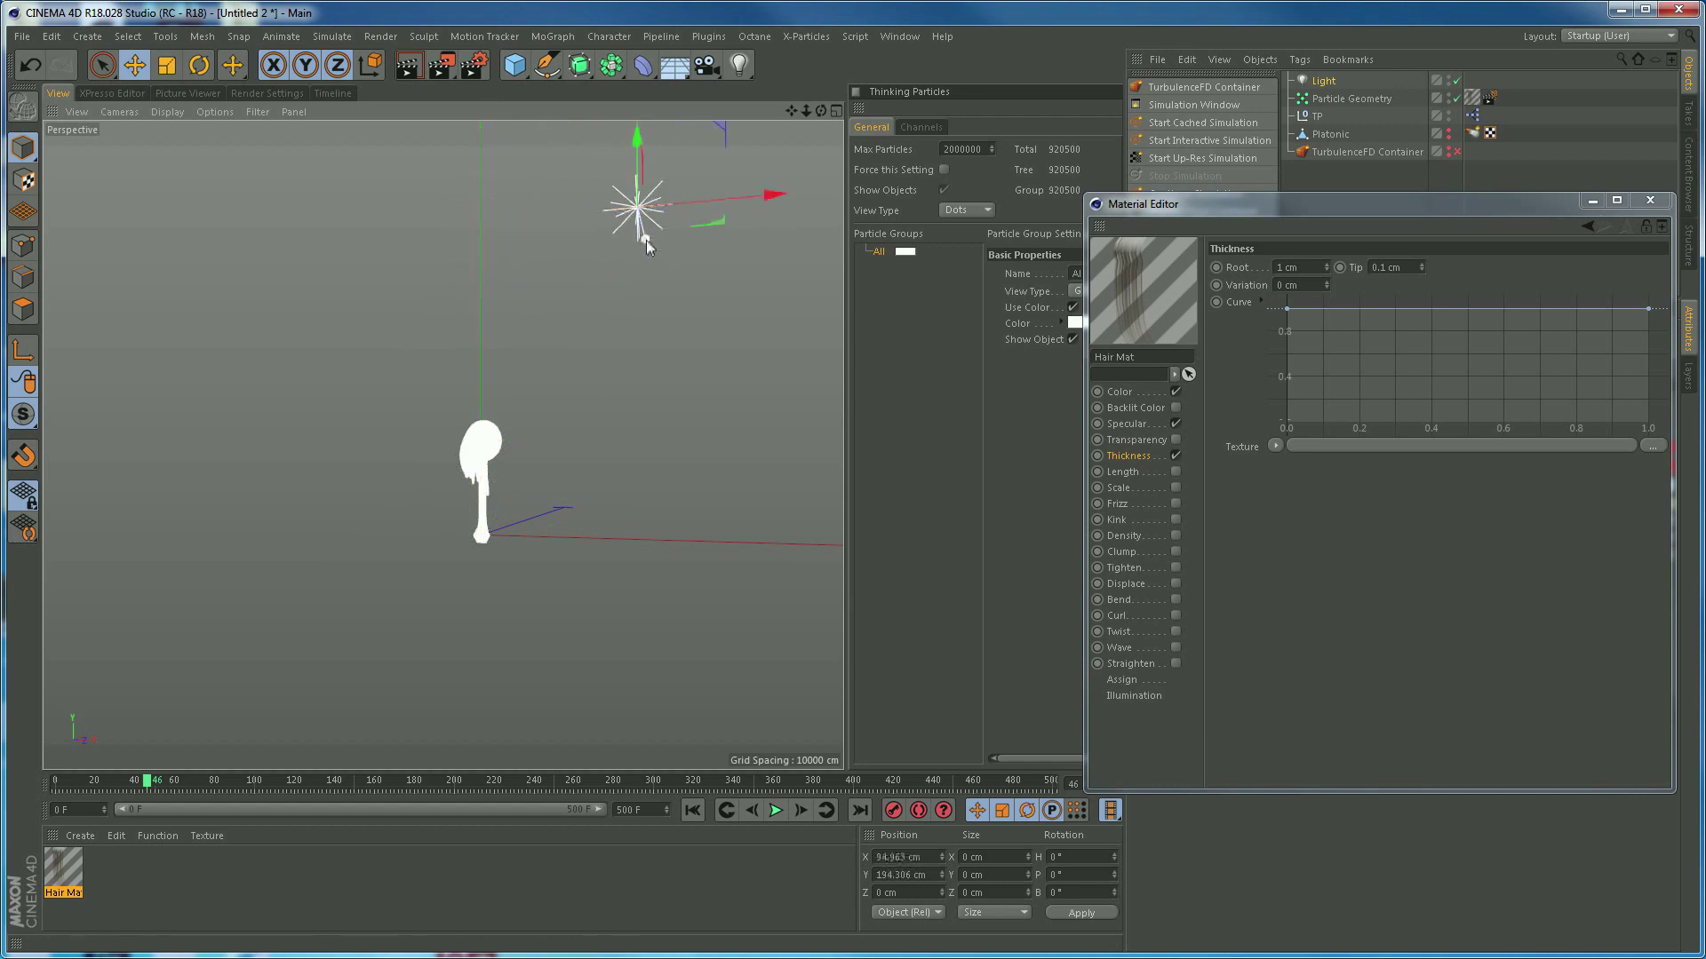
left_click_drag(649, 238, 639, 142)
Choose a shadow type for the new light
left_click_drag(1395, 203, 1377, 293)
left_click(1234, 539)
left_click(1254, 557)
left_click_drag(540, 515, 535, 655, "alt")
Reduce the hair material's color gradient to a single white color and turn off its Specular channel
left_click_drag(1304, 288, 1288, 291)
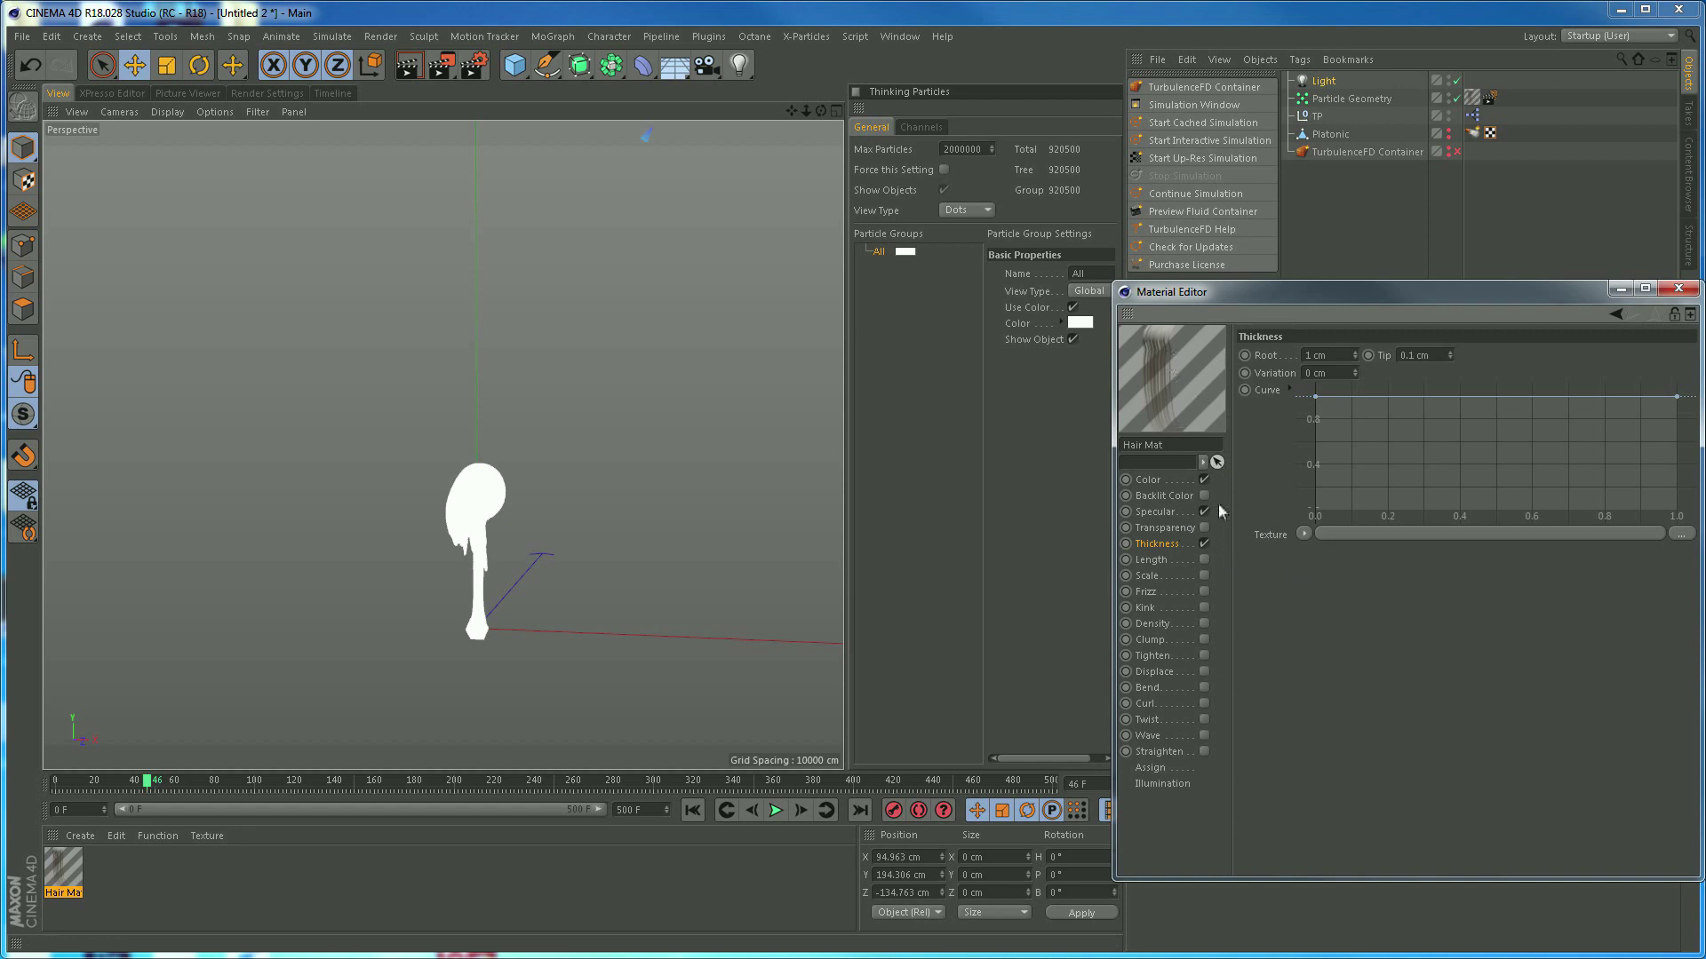
left_click(1147, 481)
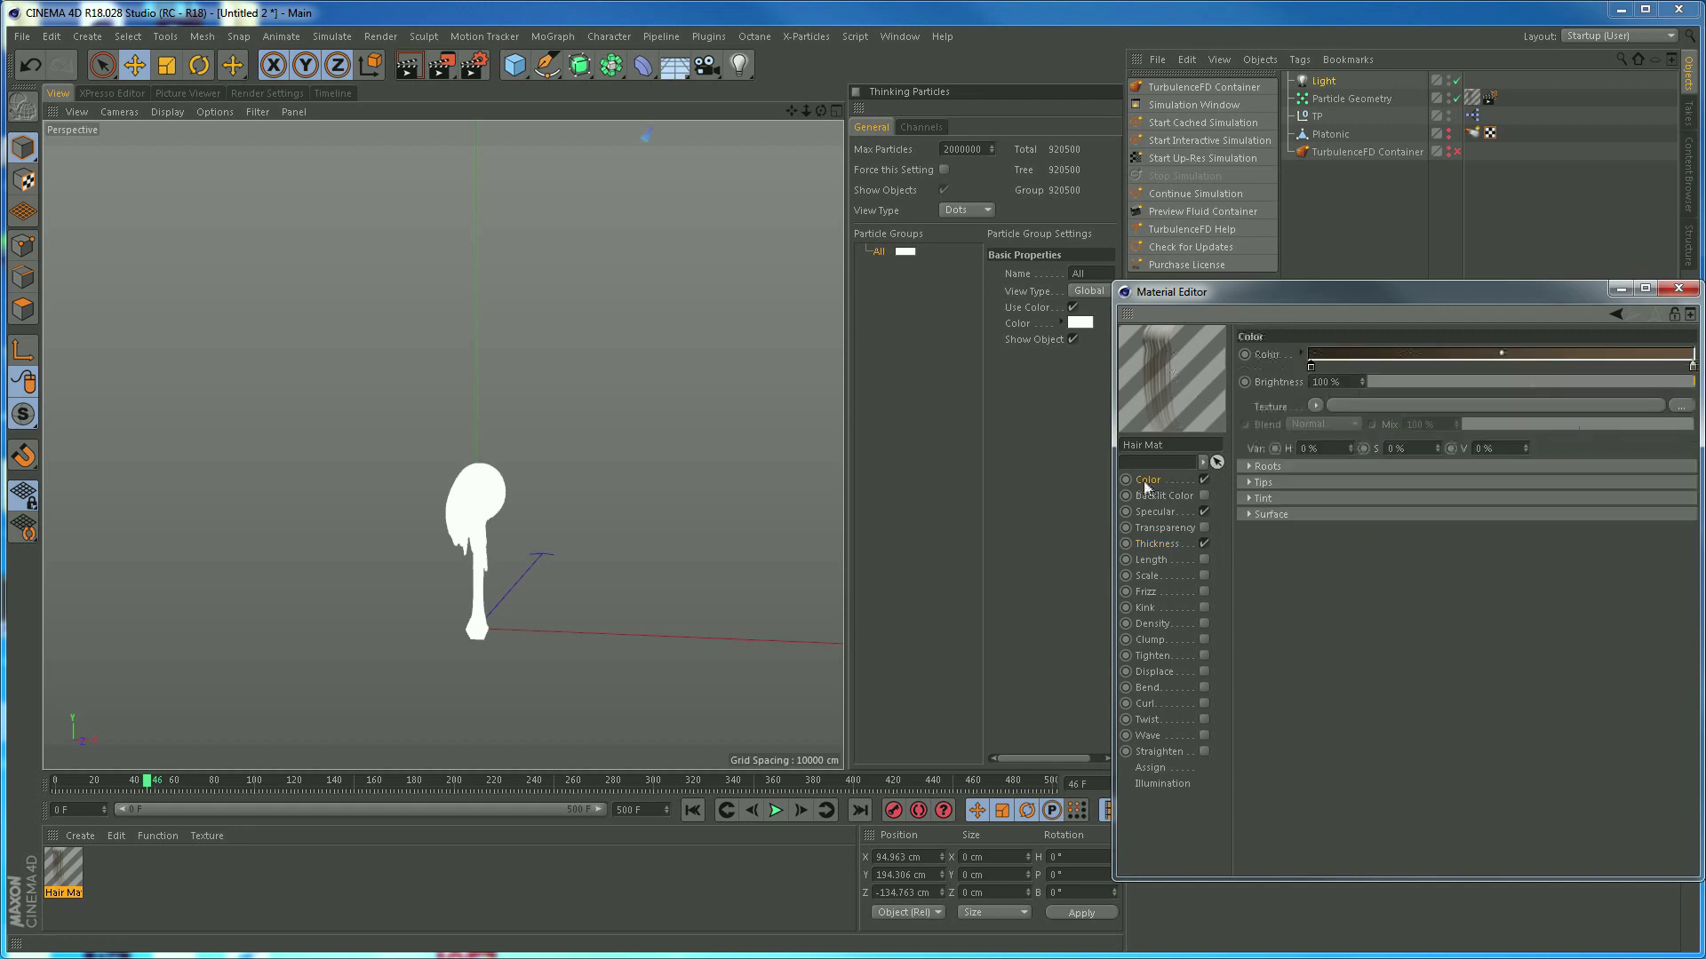
left_click(1691, 368)
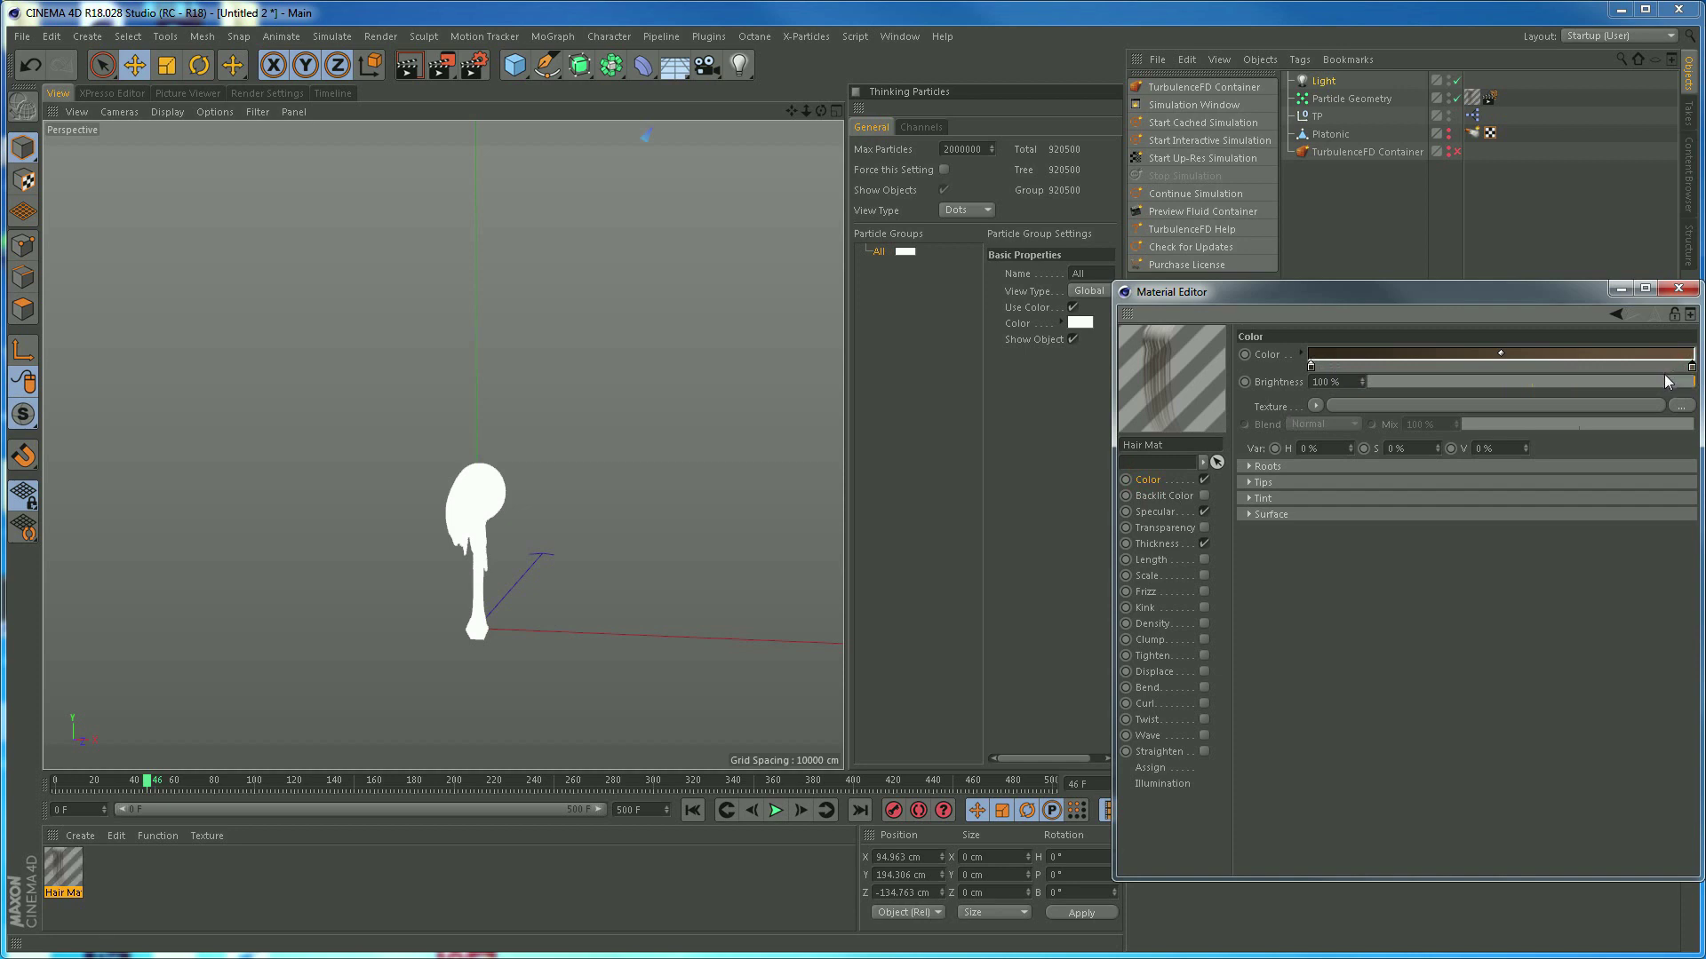
key("Delete")
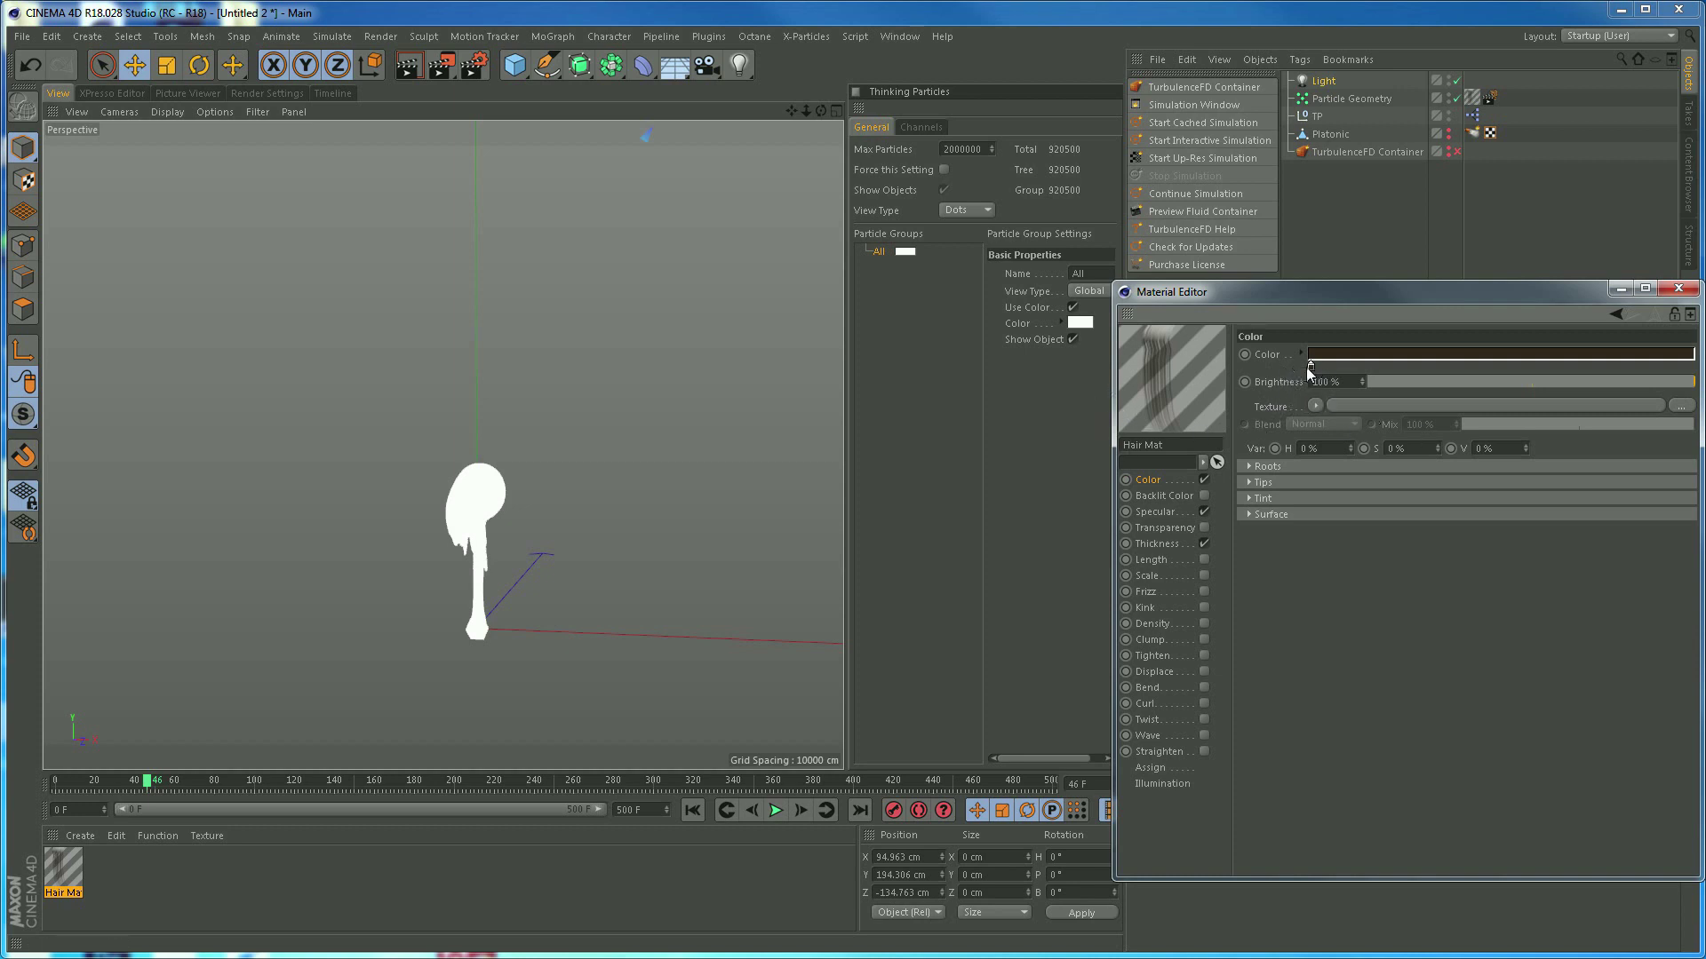
double_click(1312, 368)
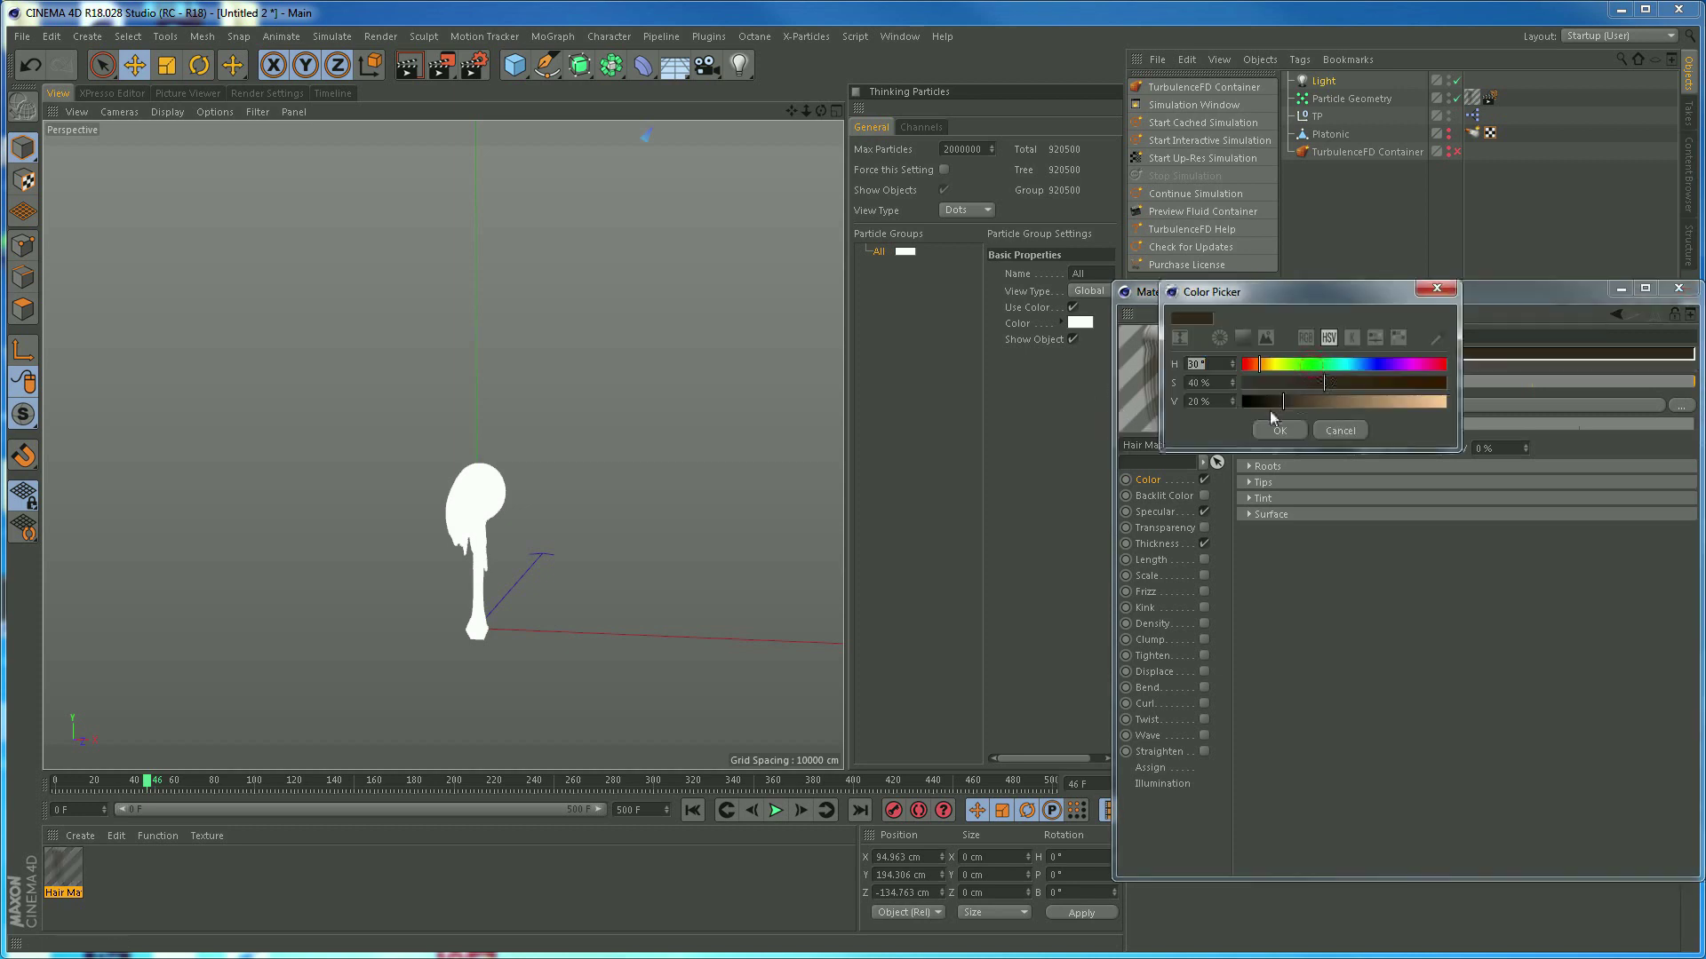
left_click_drag(1305, 385, 1472, 417)
left_click(1284, 430)
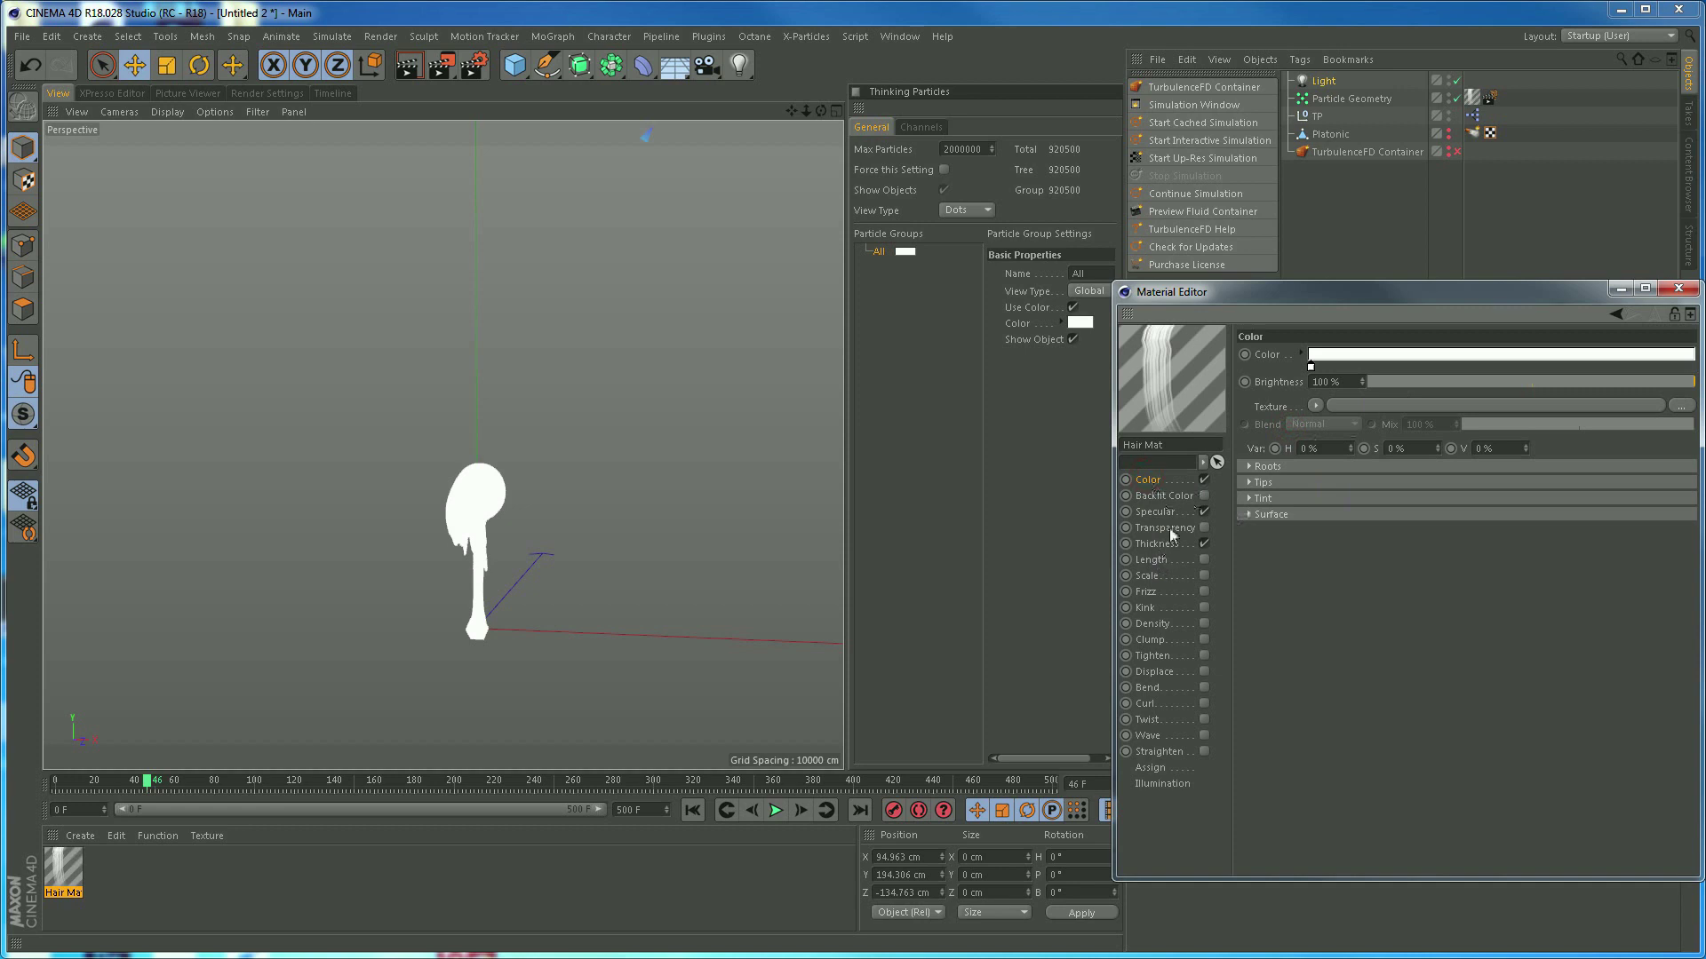
left_click(1205, 513)
Set the hair material's root thickness to 0.1 cm and render the perspective view
left_click(1171, 547)
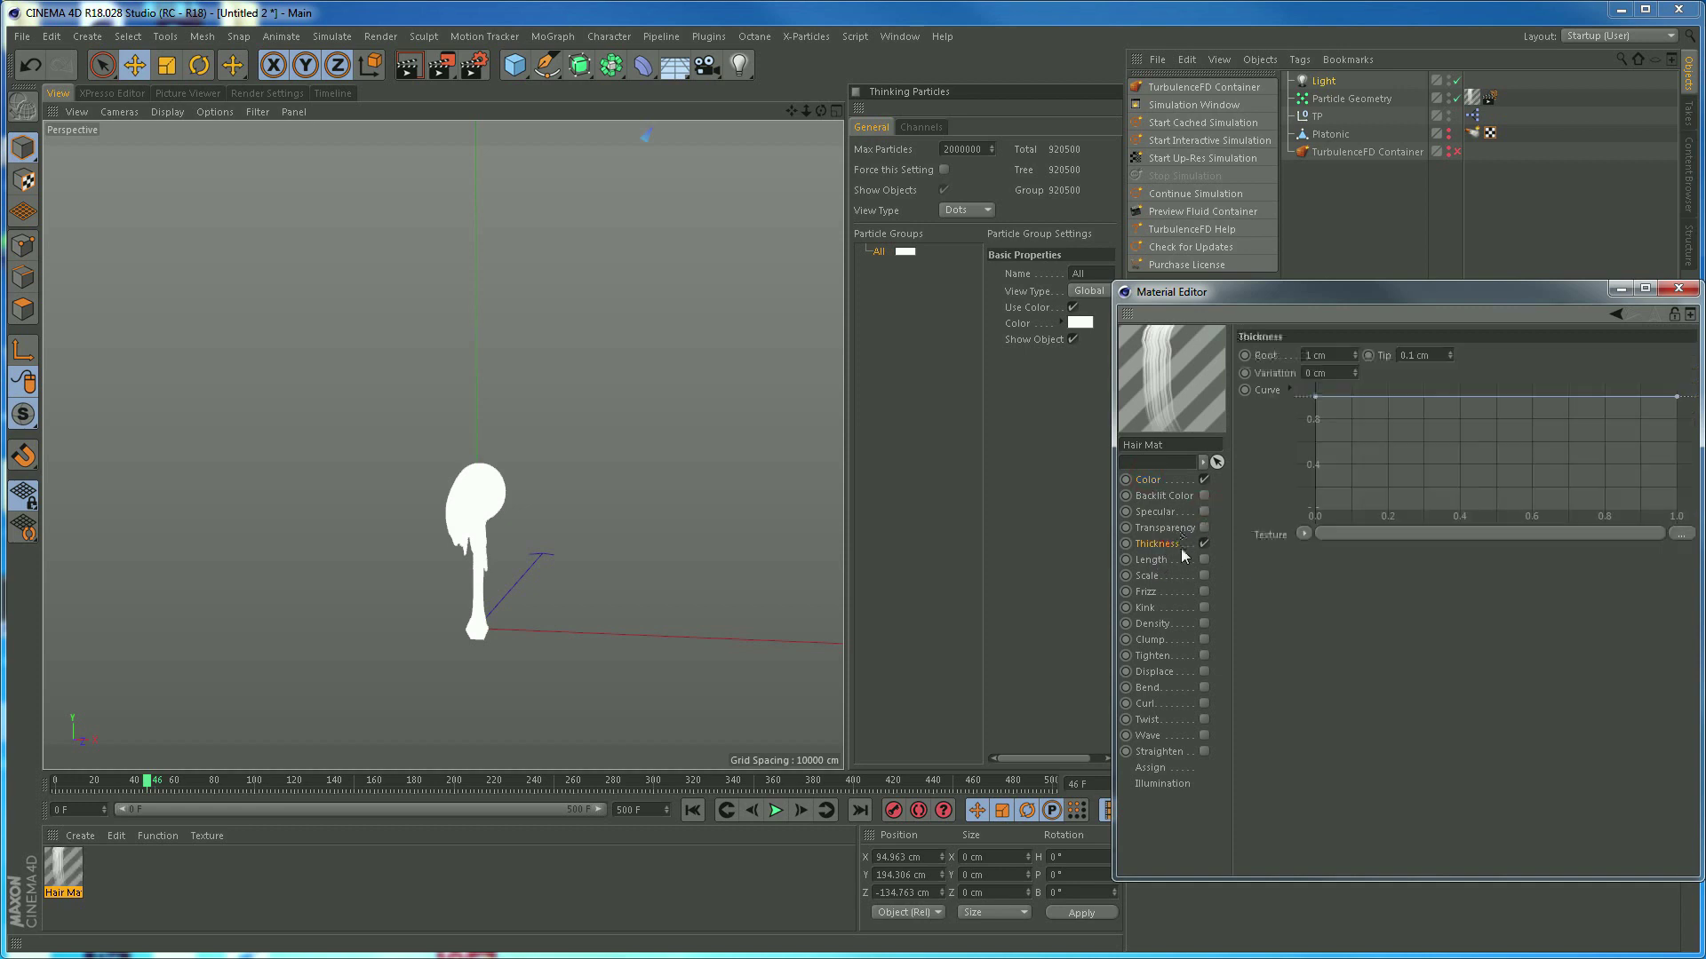
left_click(1333, 354)
key("BackSpace")
type(".1")
key("Return")
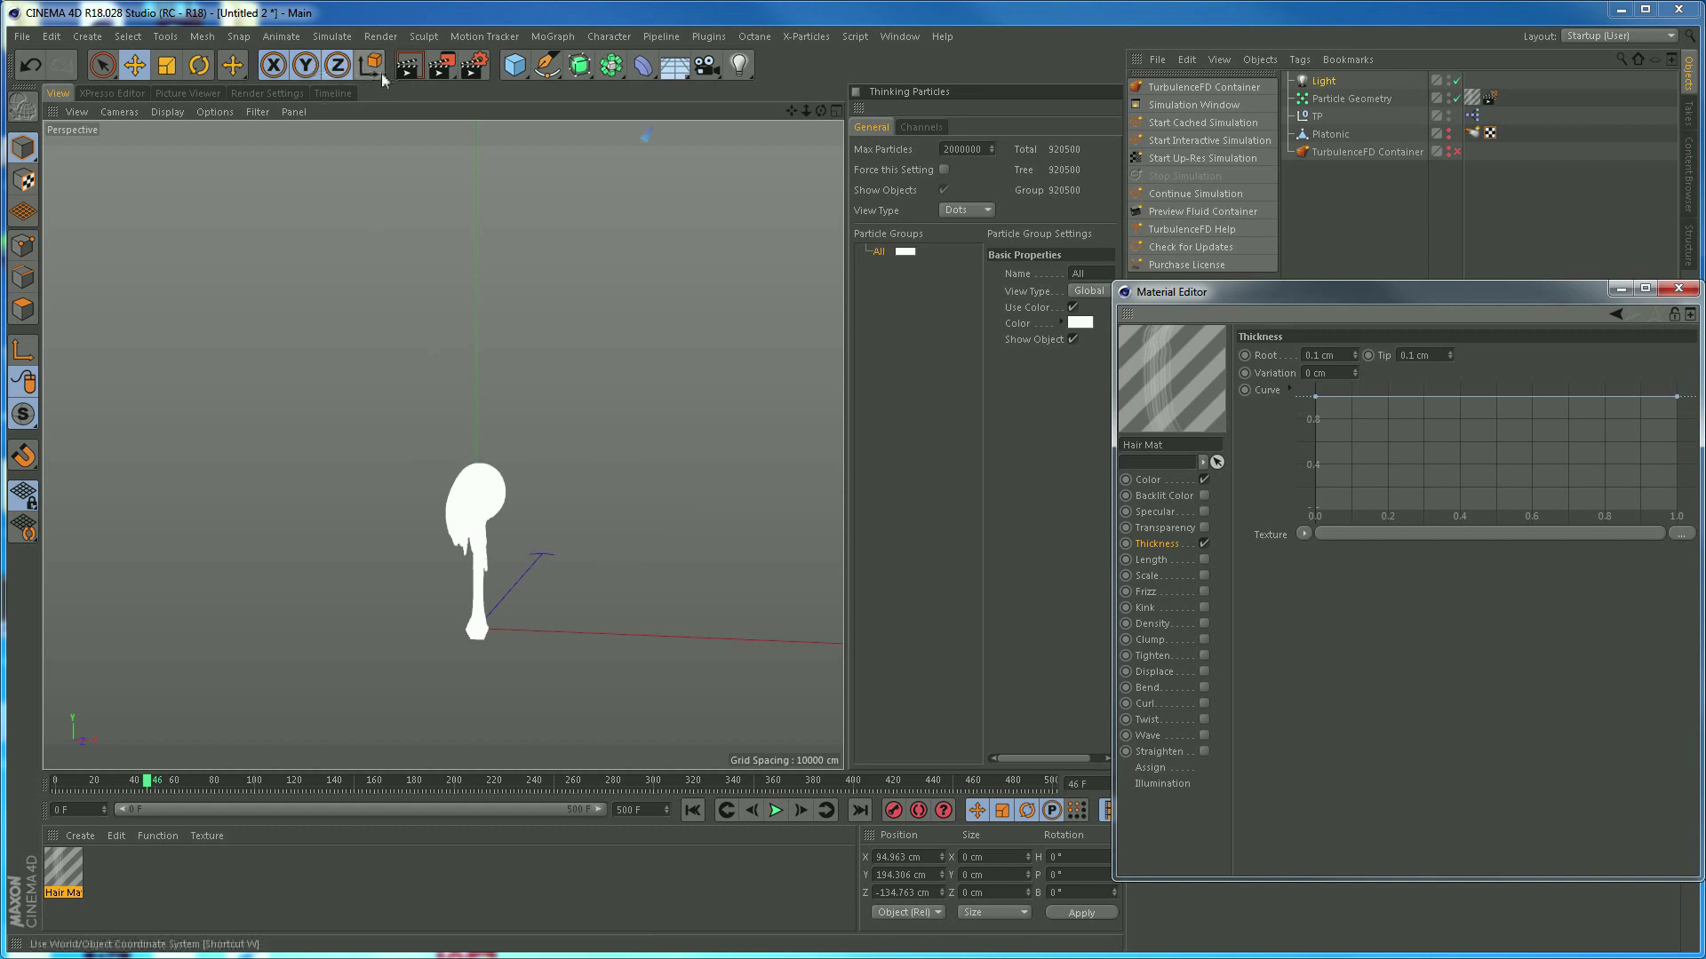
left_click(409, 69)
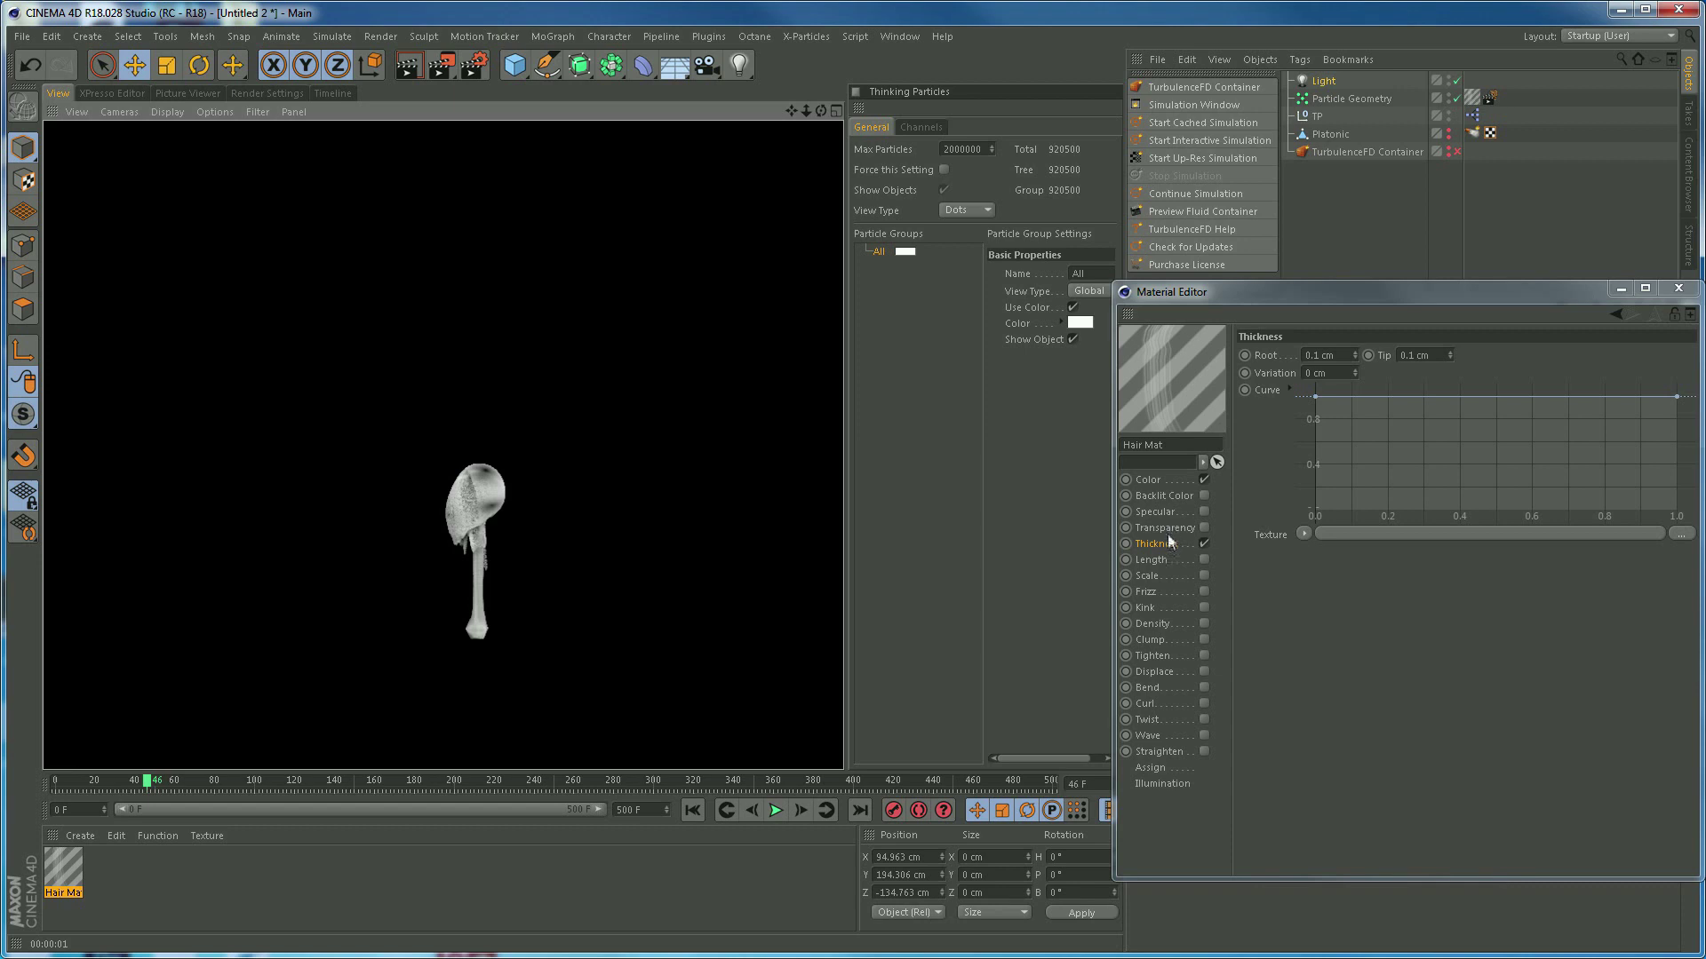
Enable the hair material's Transparency channel with a single near-white gradient color and render the perspective view
left_click(1203, 541)
left_click(1204, 527)
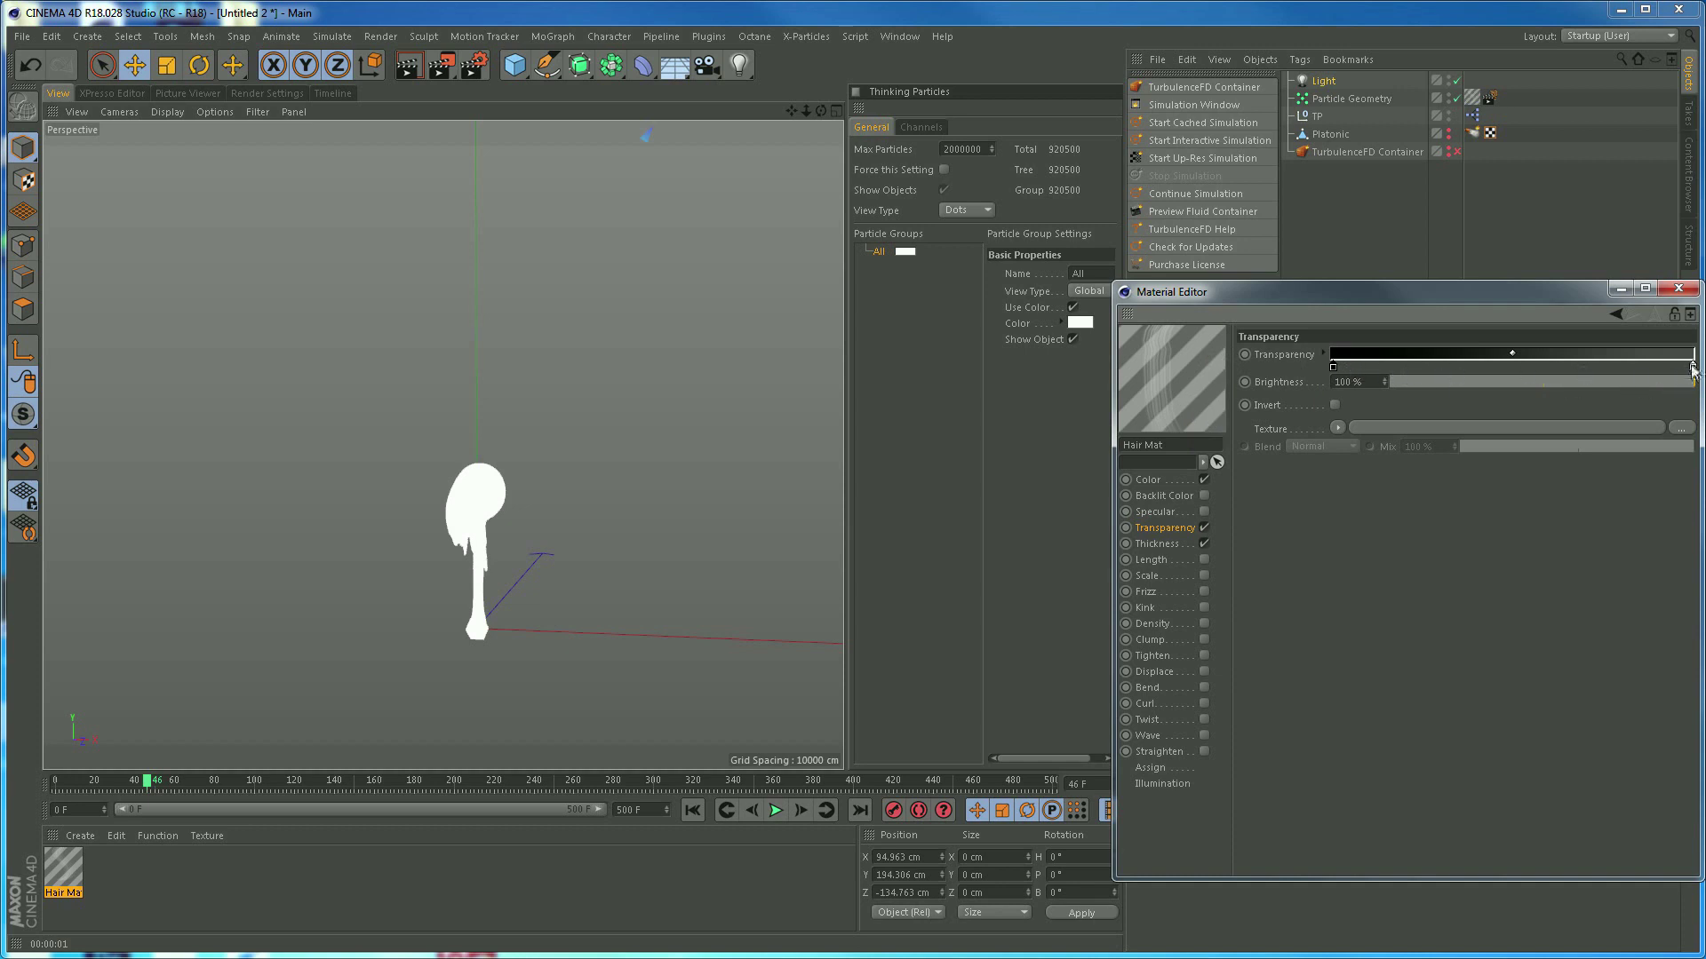
left_click_drag(1693, 368, 1668, 393)
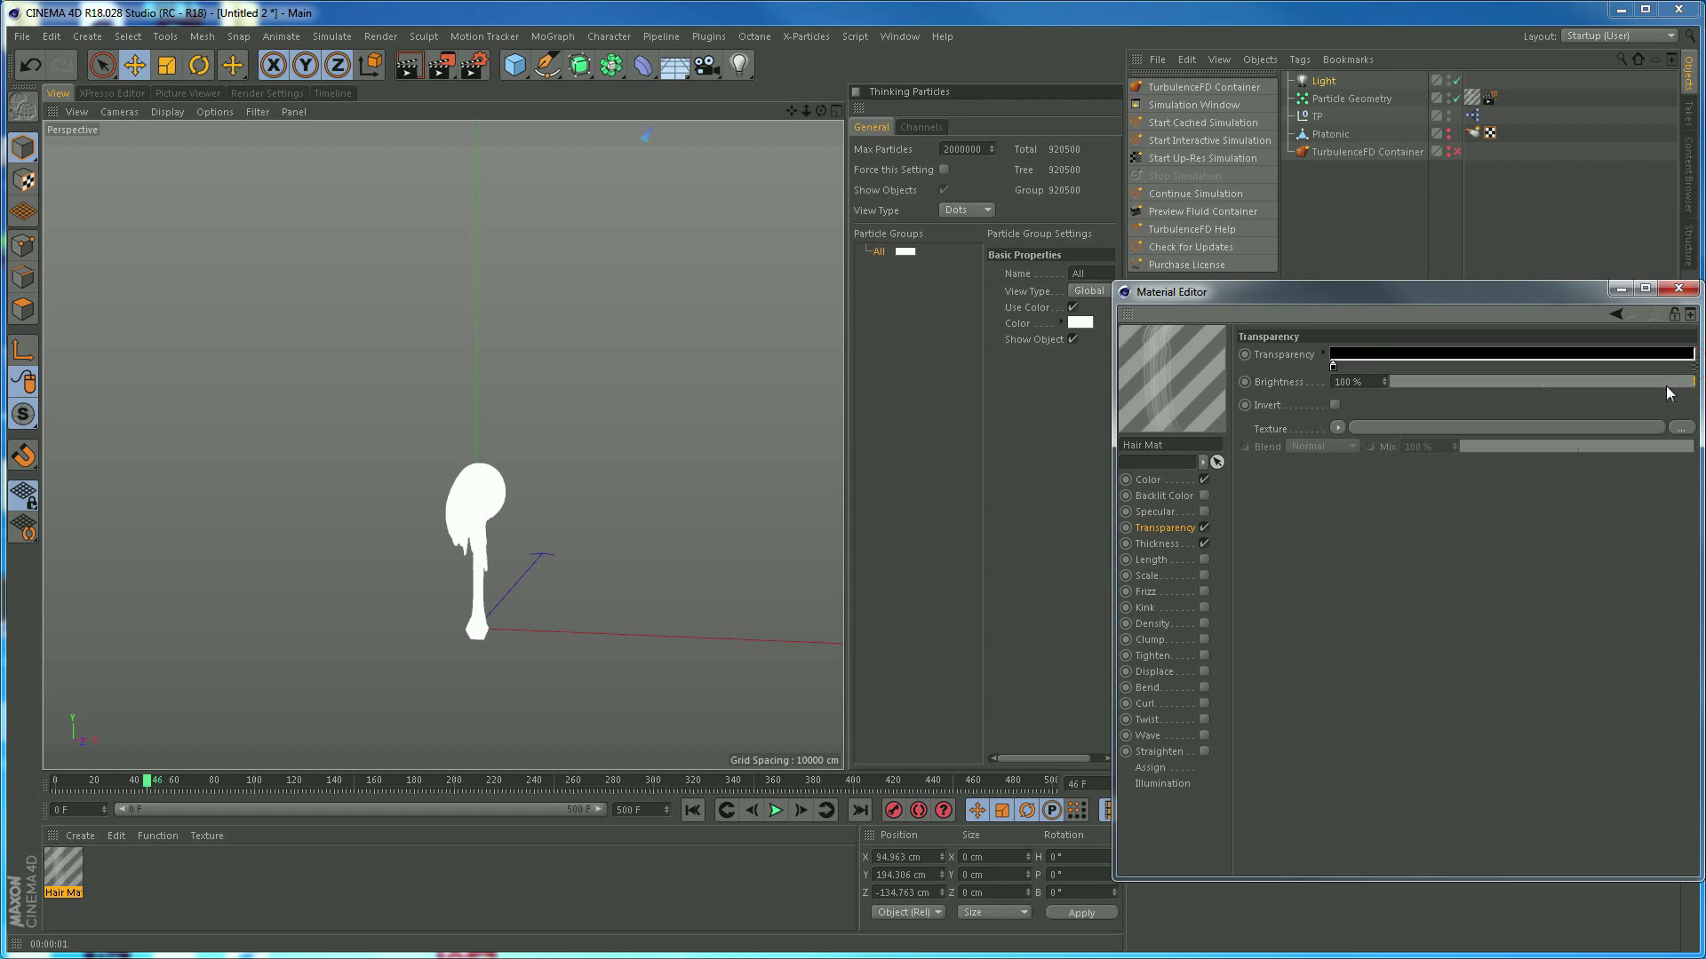
double_click(1332, 365)
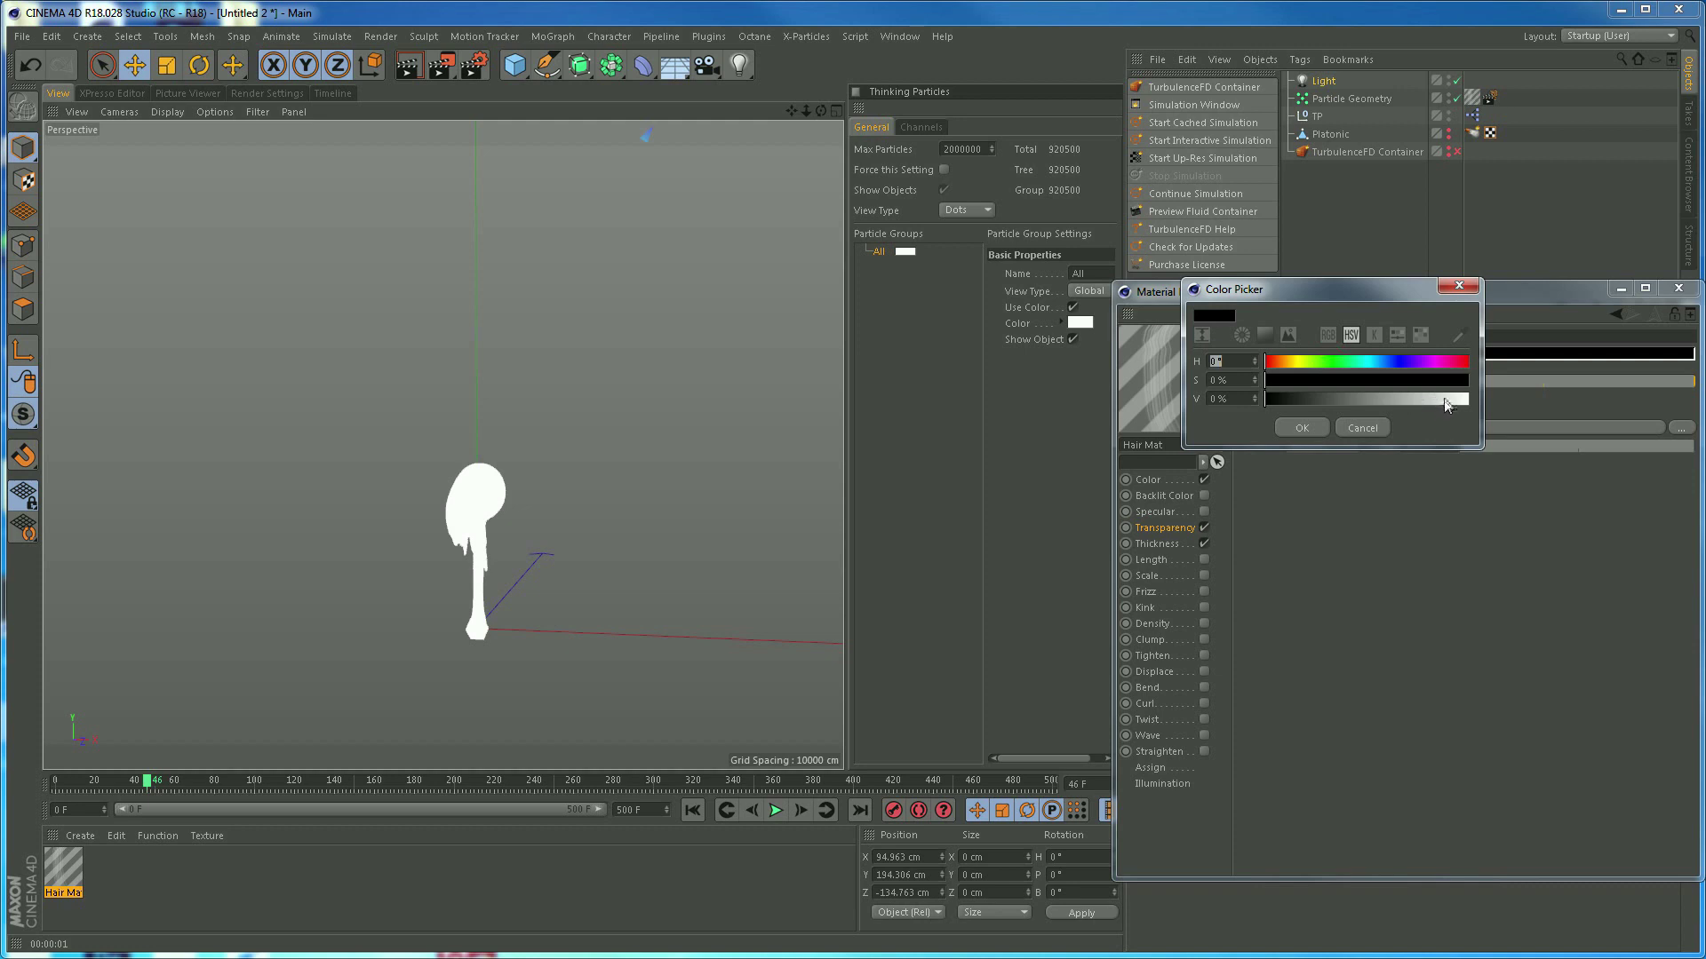
left_click_drag(1448, 401, 1471, 403)
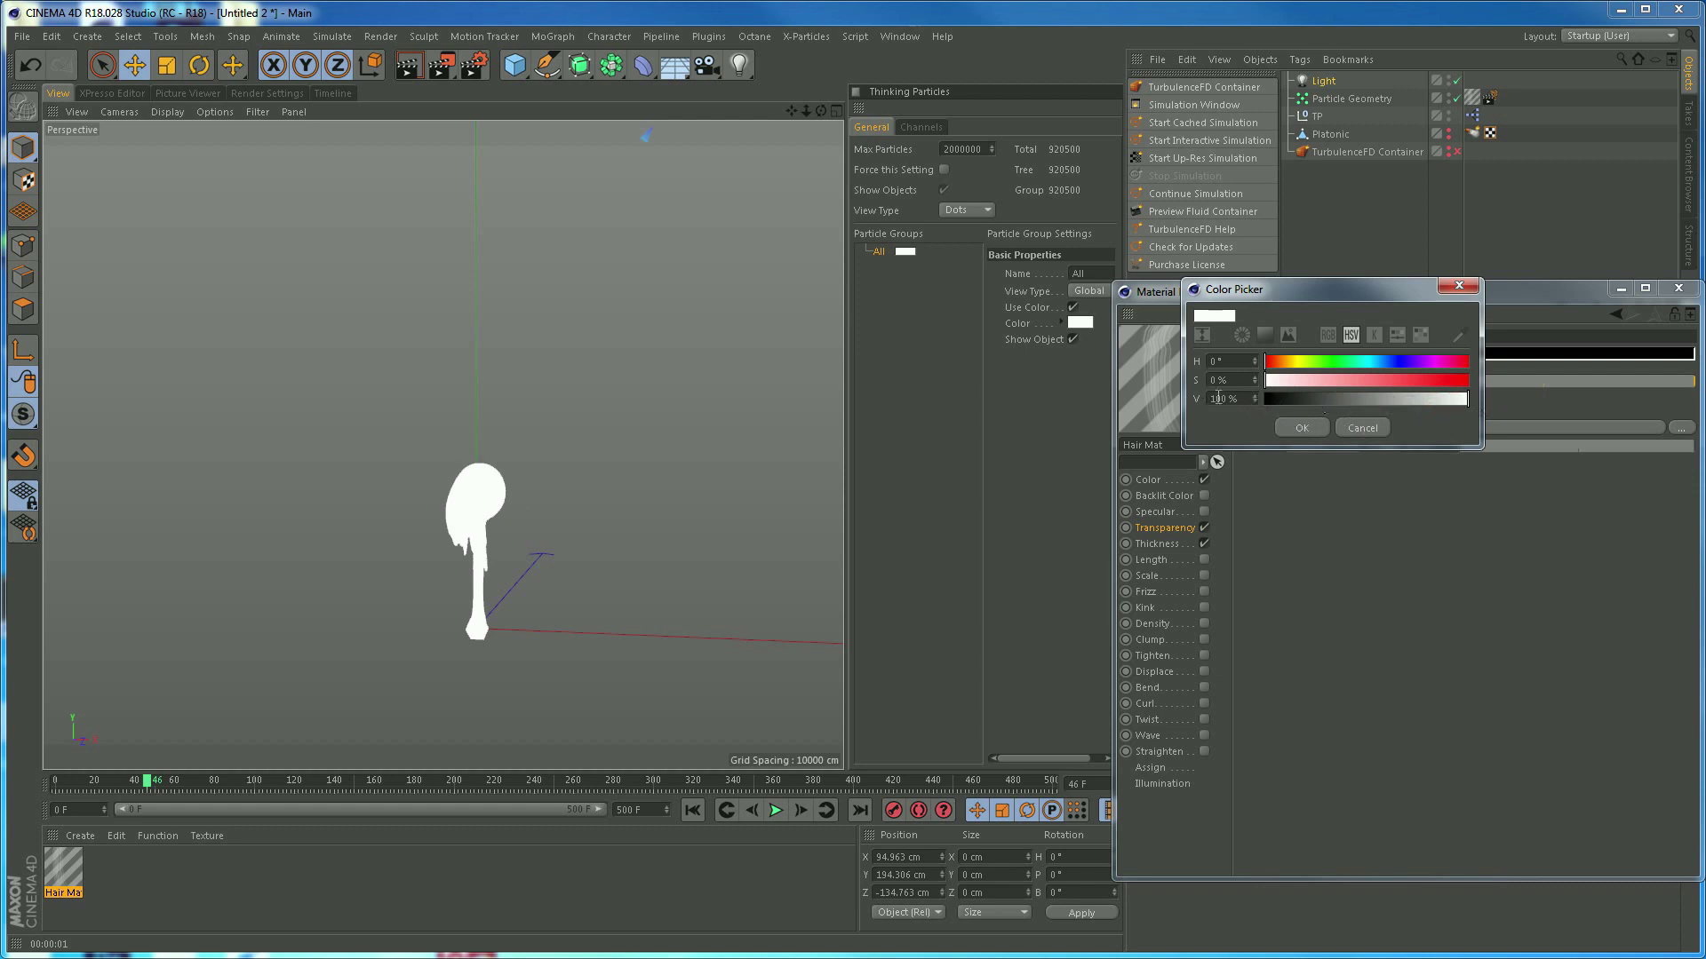
left_click(1254, 402)
left_click(1301, 427)
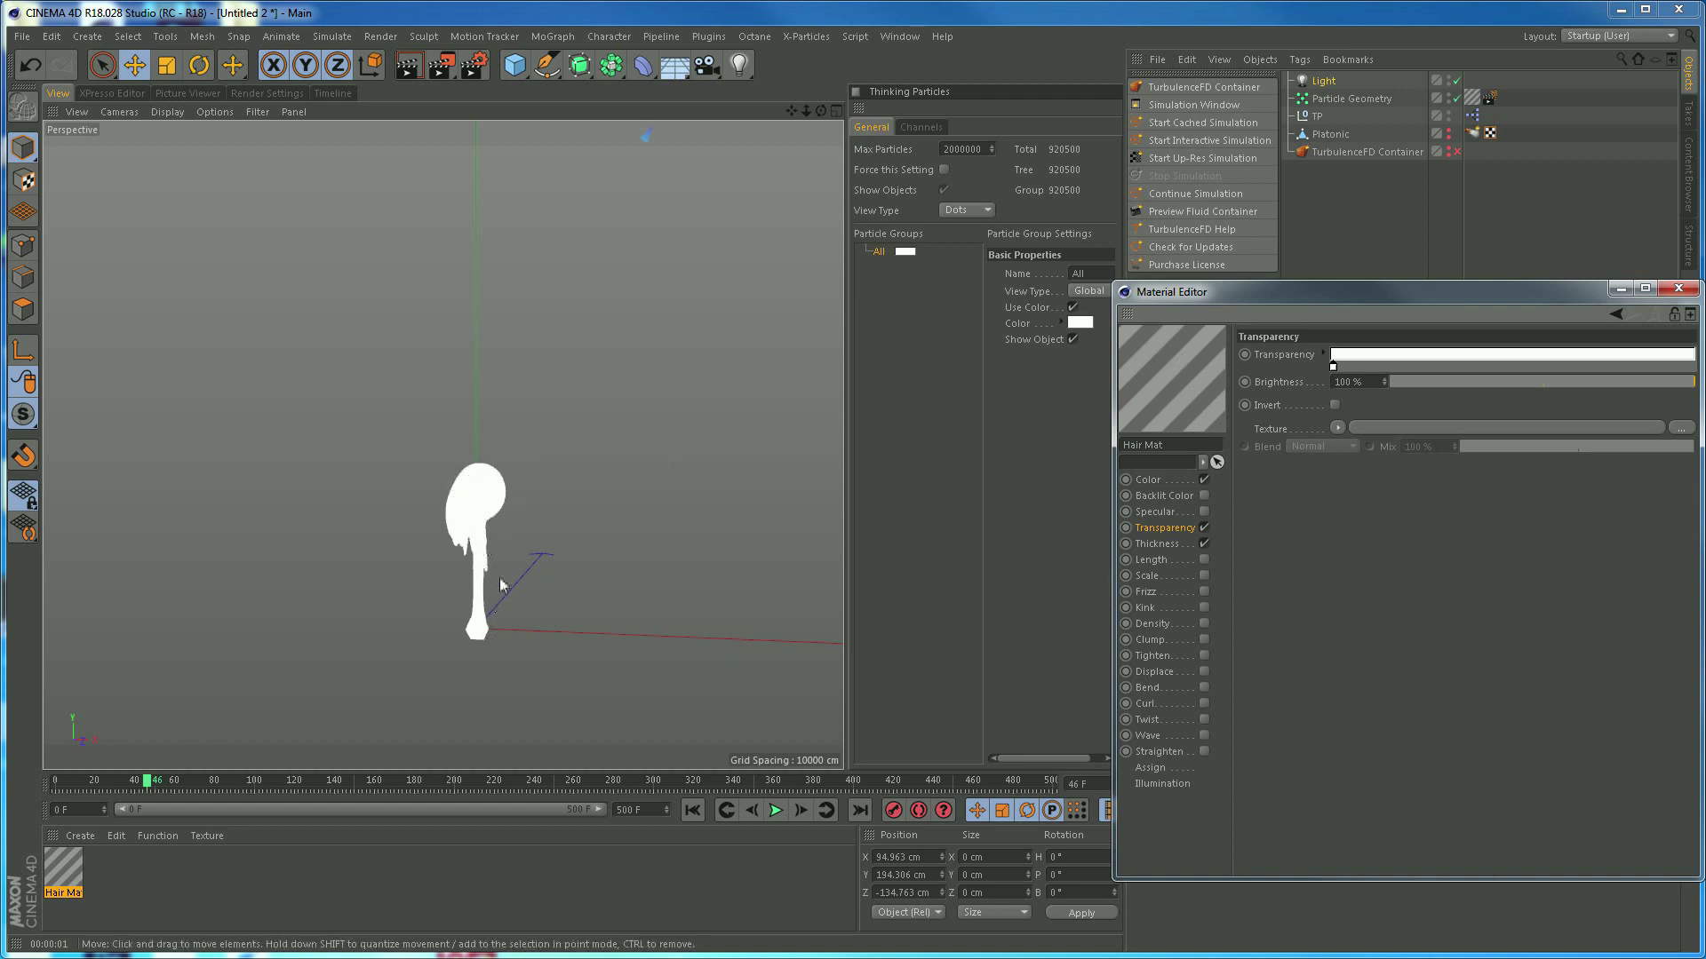
left_click(410, 66)
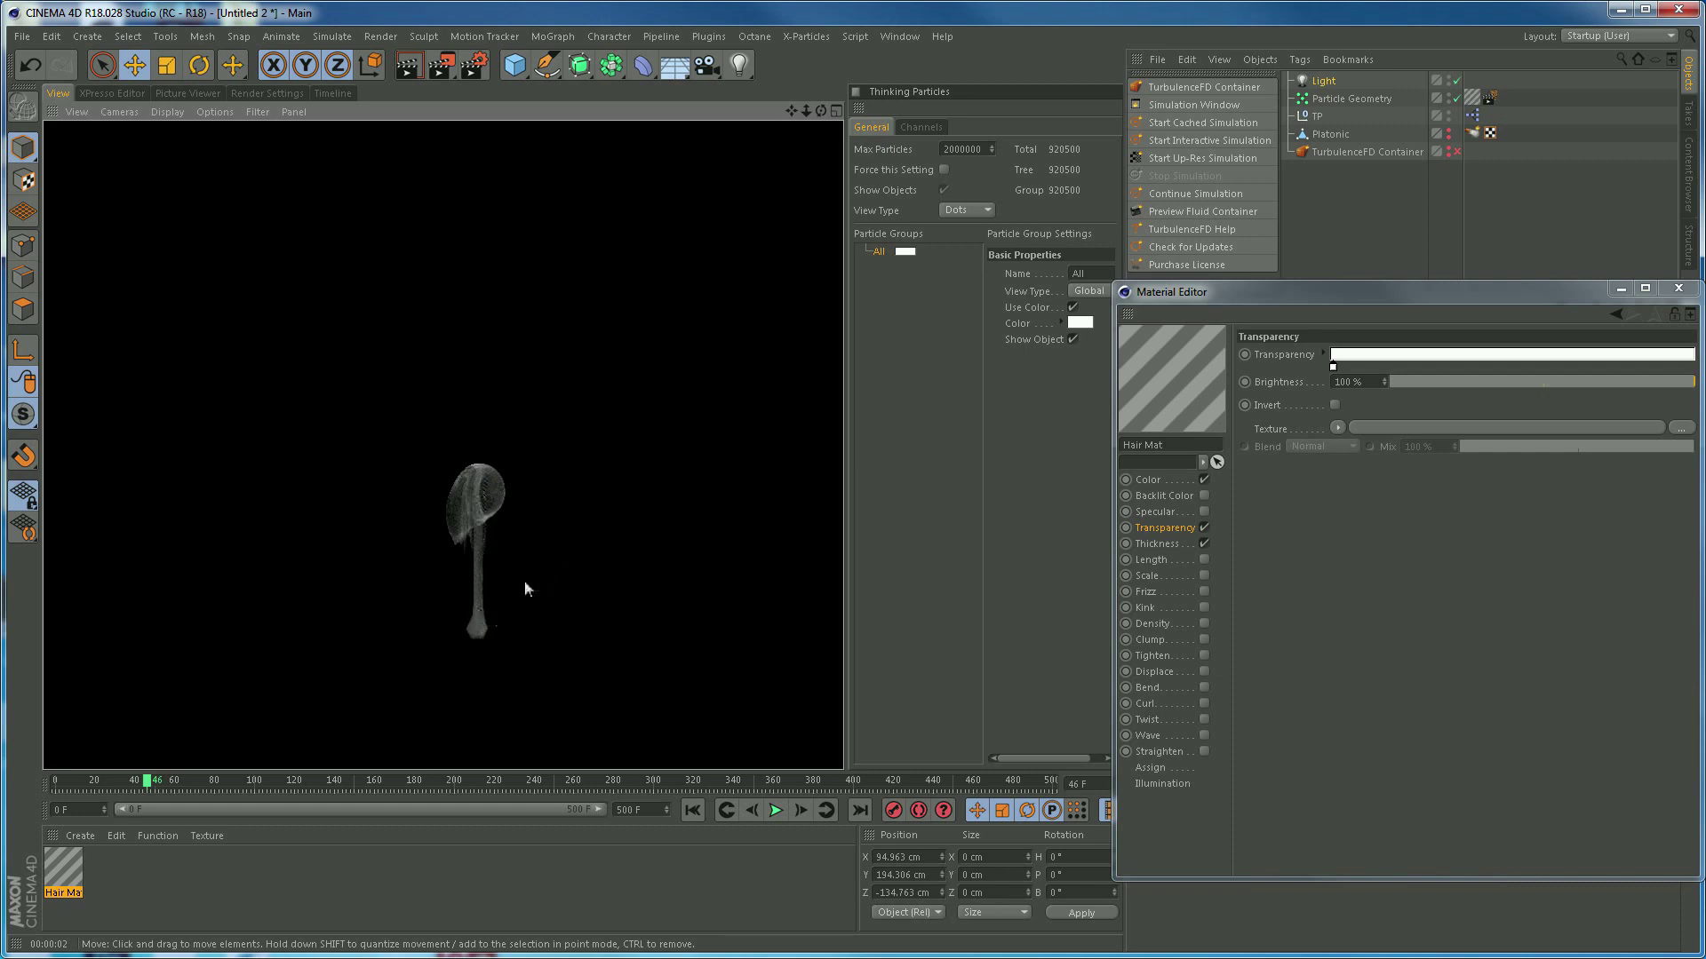
Change the visibility state of the TurbulenceFD Container in the object list
left_click_drag(510, 583, 486, 633, "alt")
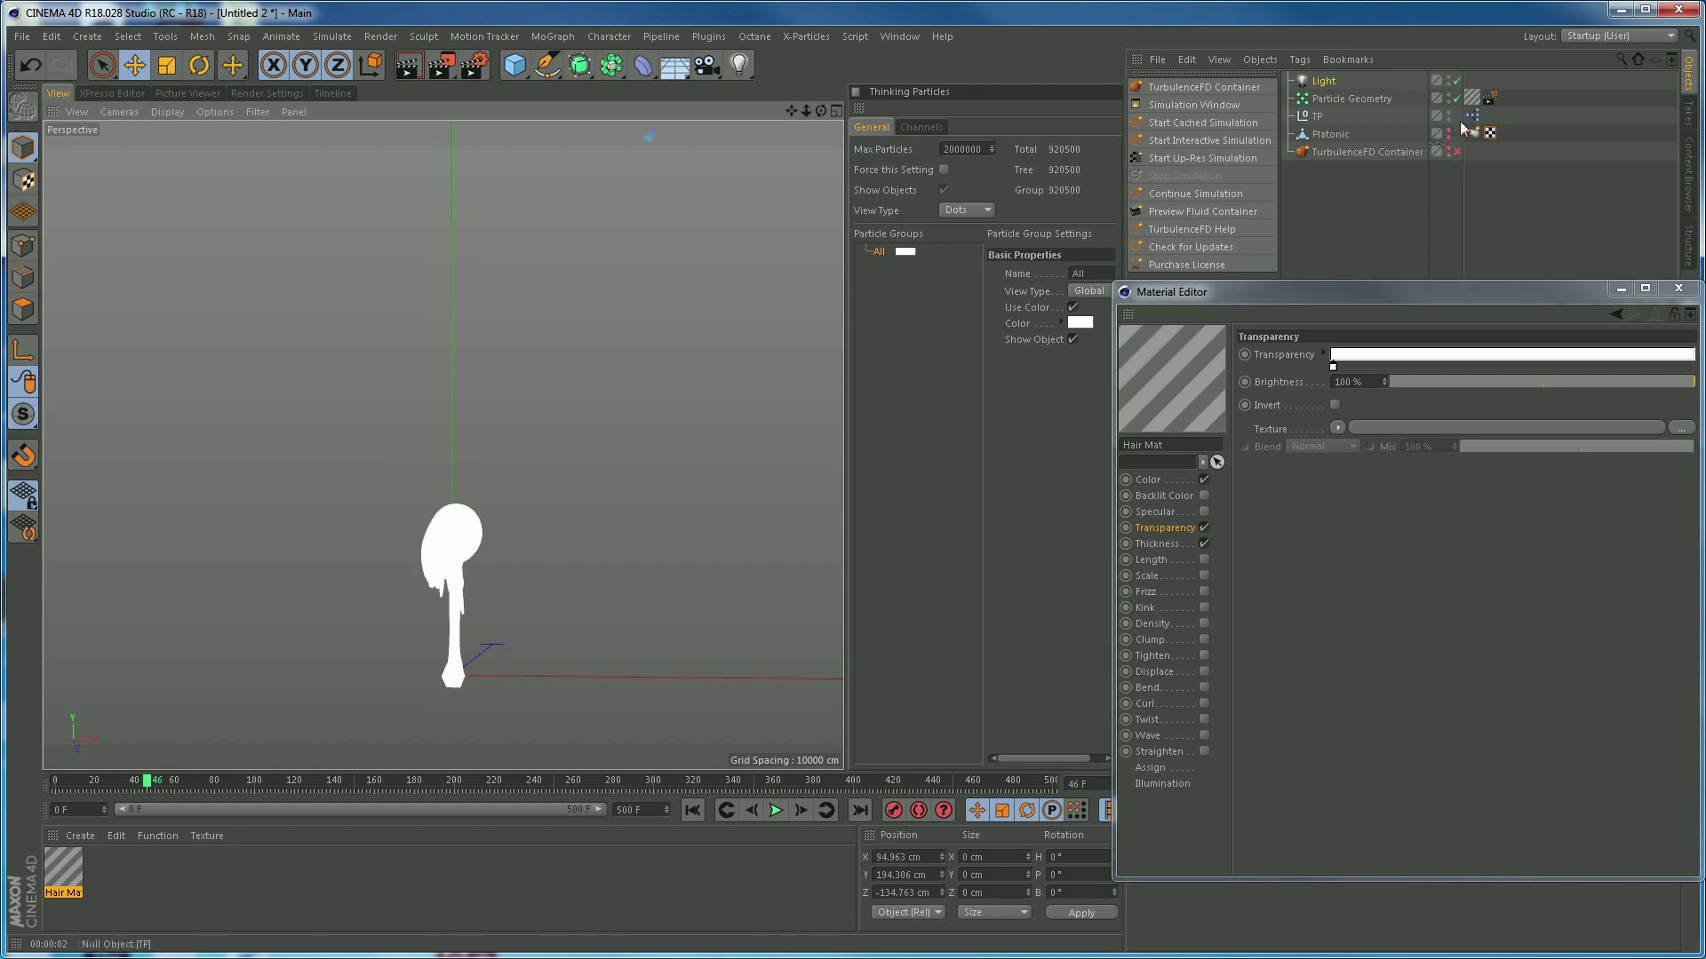
left_click(1448, 152)
left_click(1450, 154)
left_click(1449, 153)
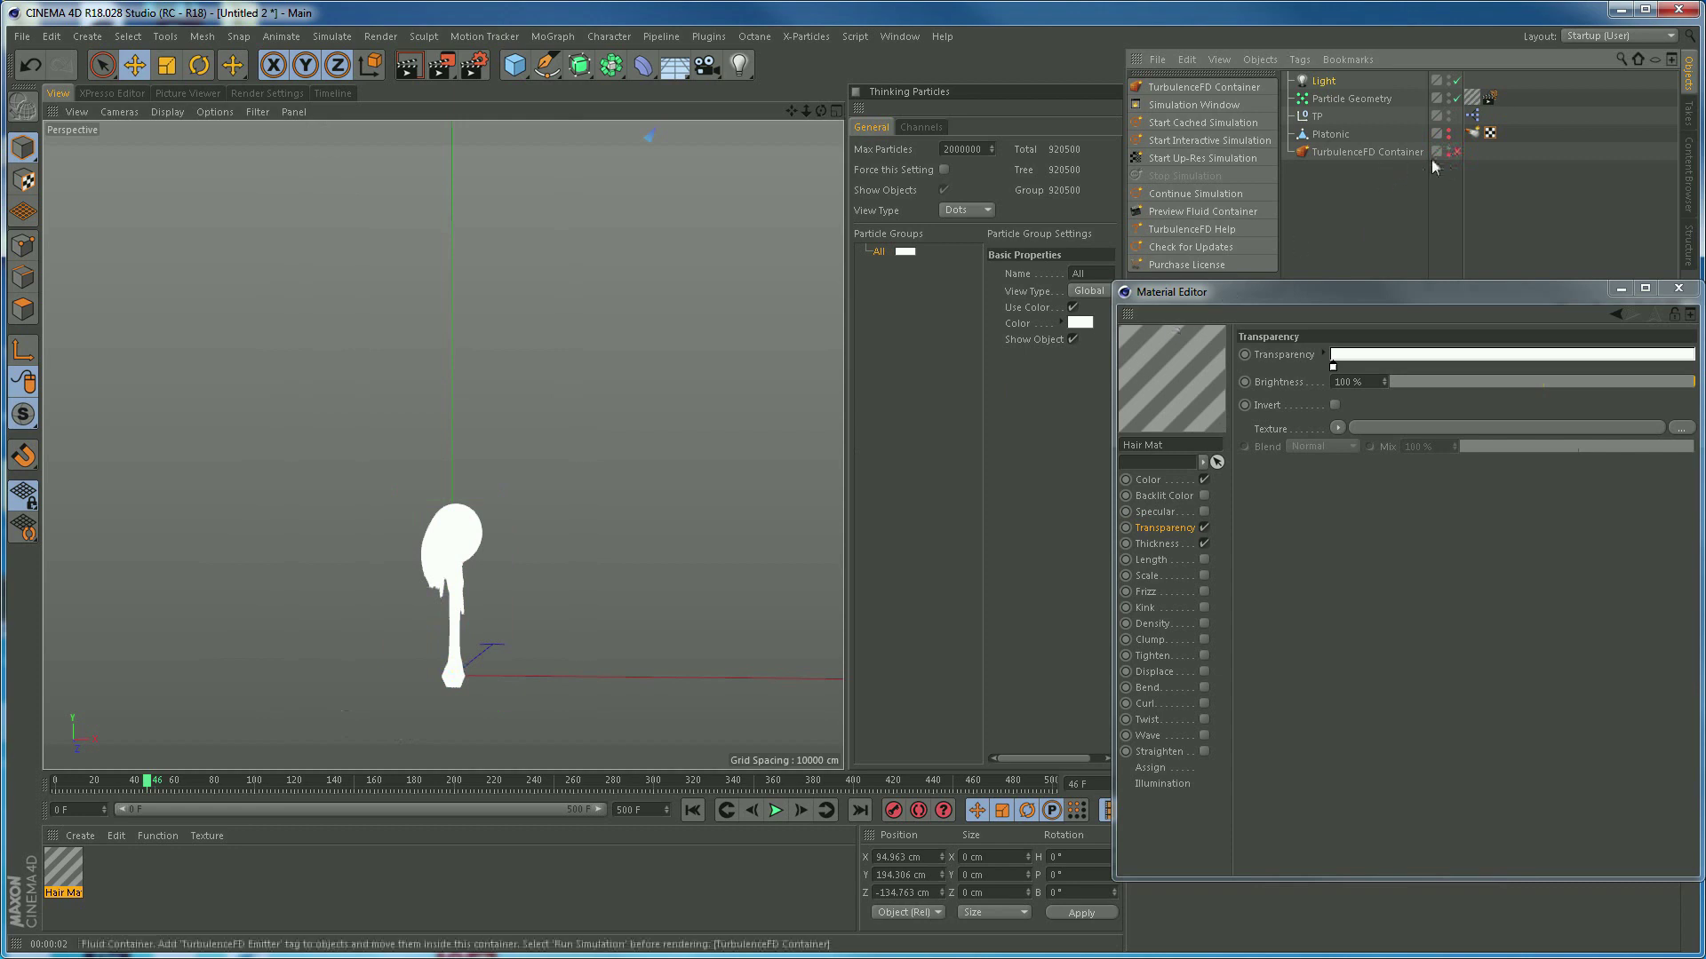
Toggle the TurbulenceFD Container on and off again, and close the hair material's editor
left_click(1457, 152)
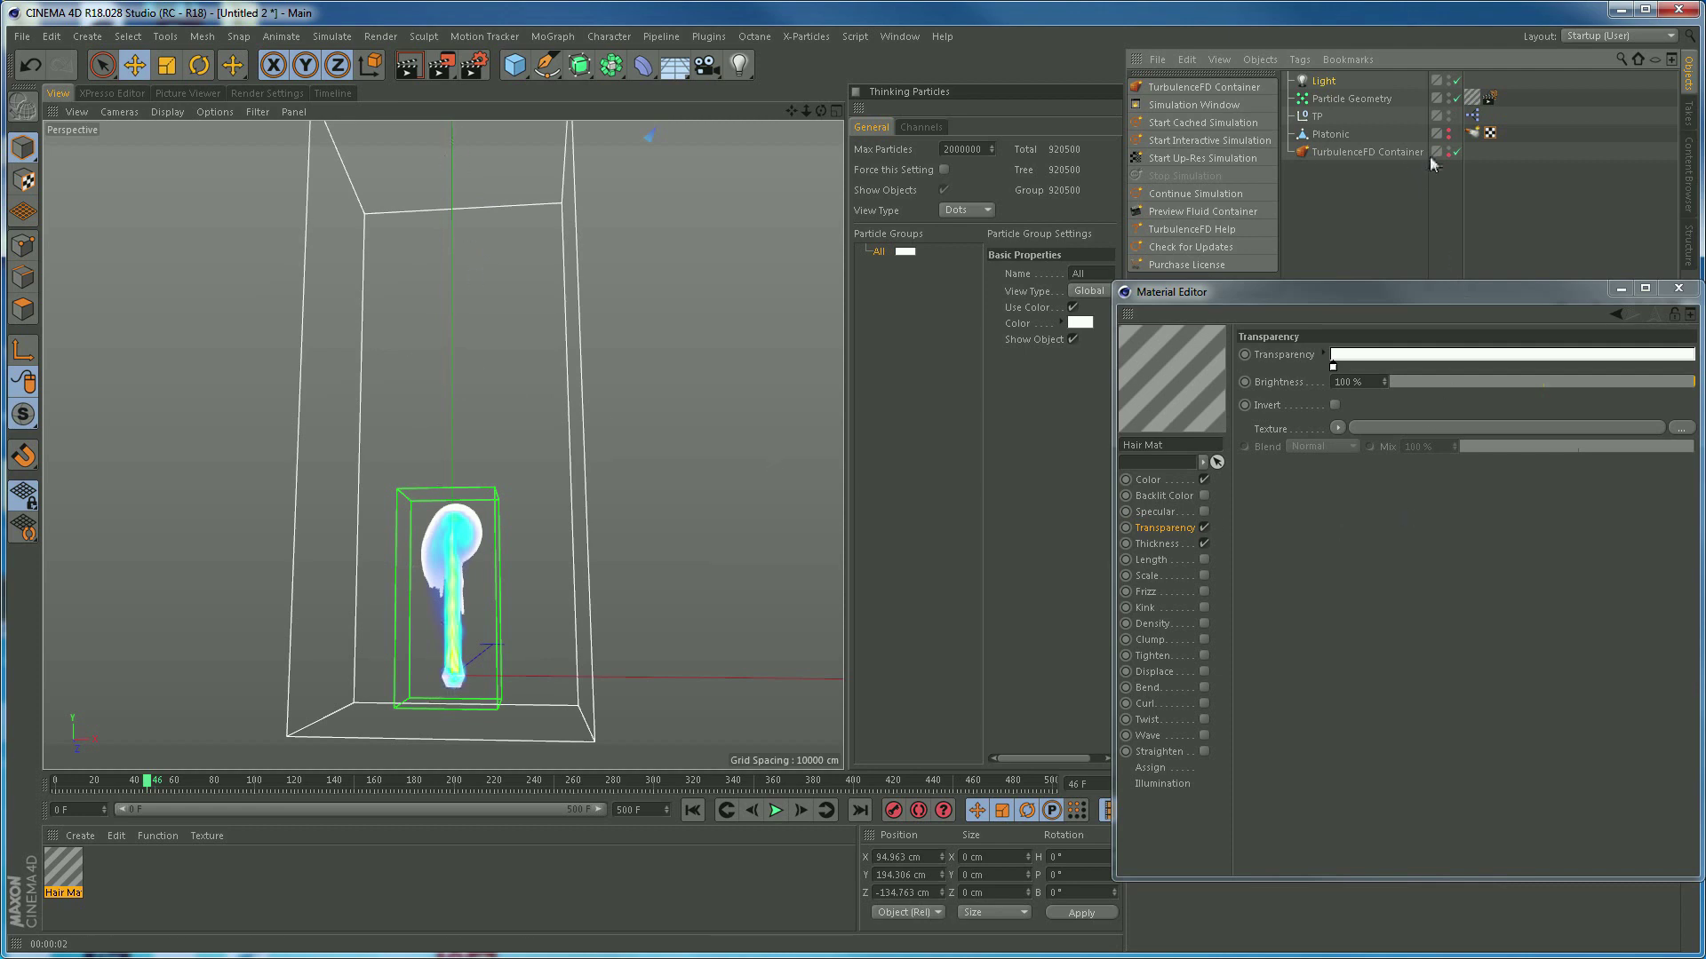
left_click(1453, 152)
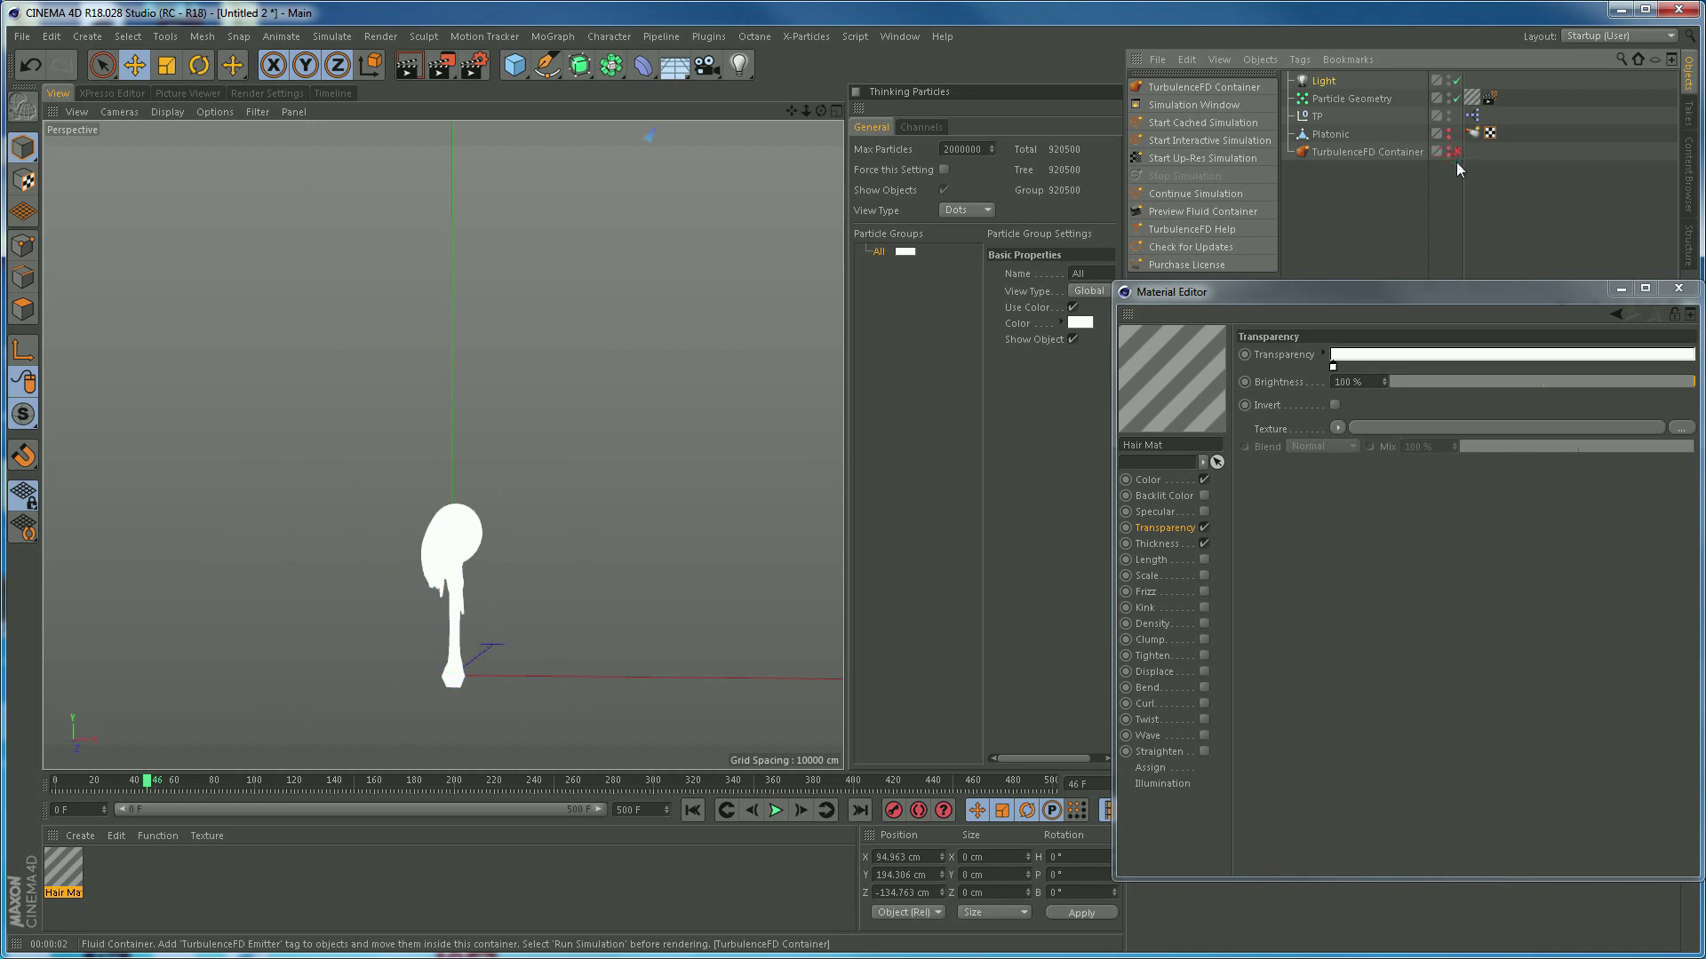
left_click_drag(1599, 286, 1481, 291)
left_click(1568, 288)
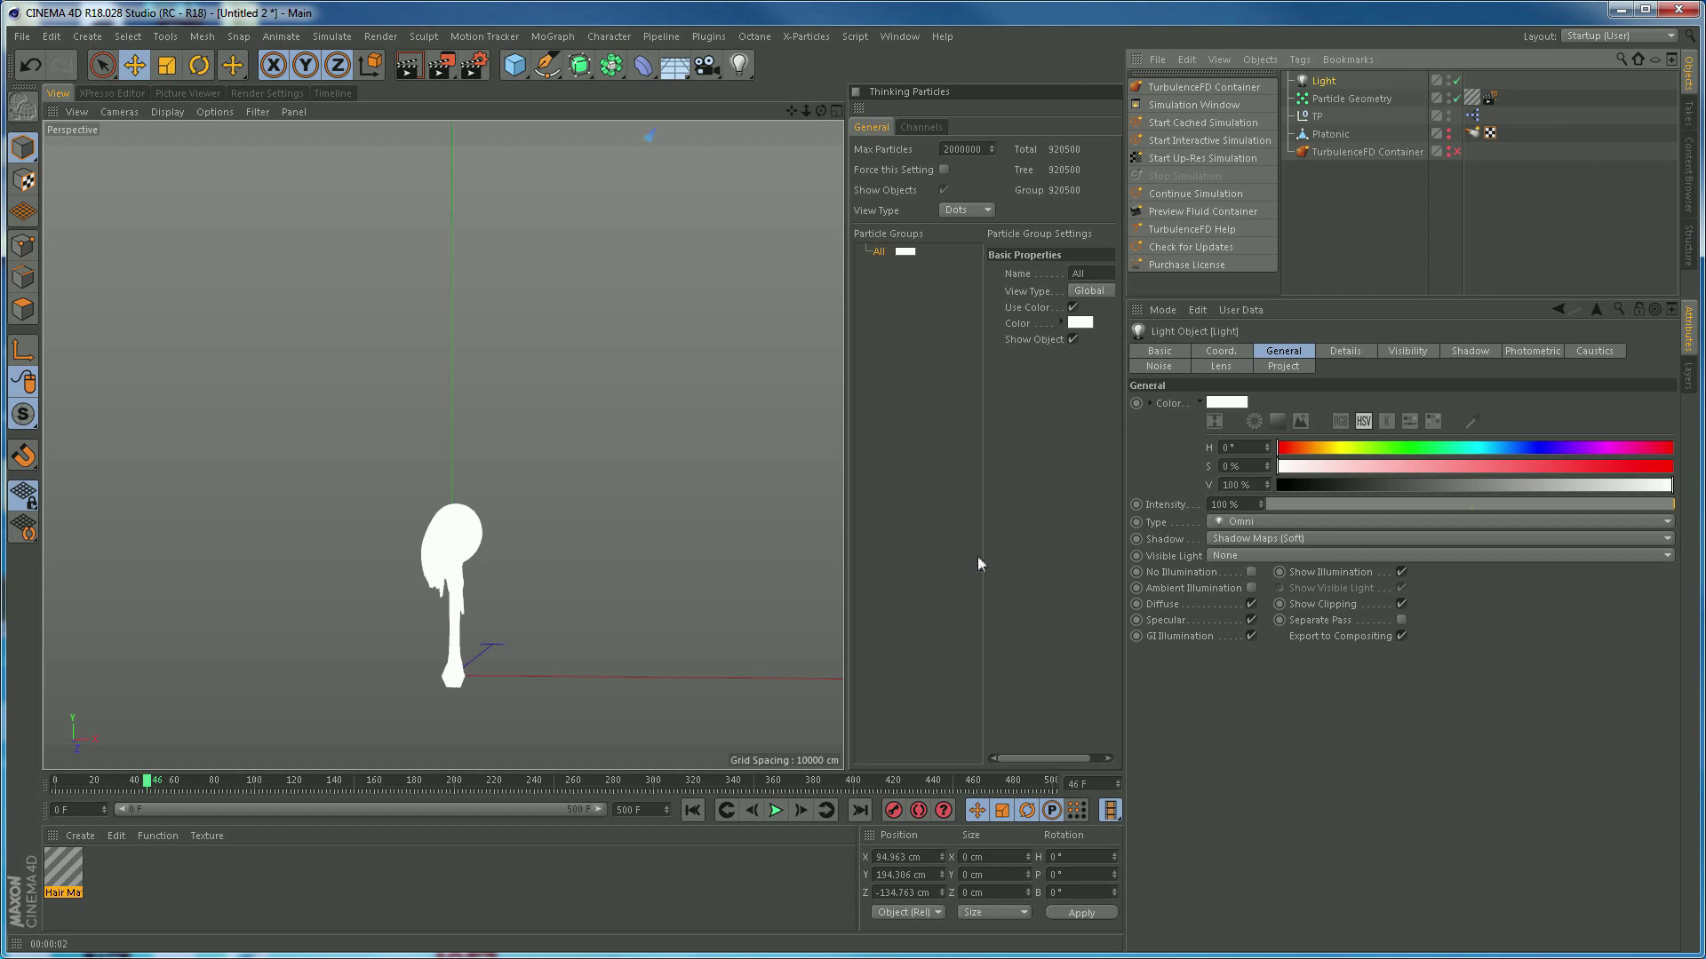
Set the render output to a manual frame range from 0 to 300 and turn off saving of the rendered images
left_click(260, 94)
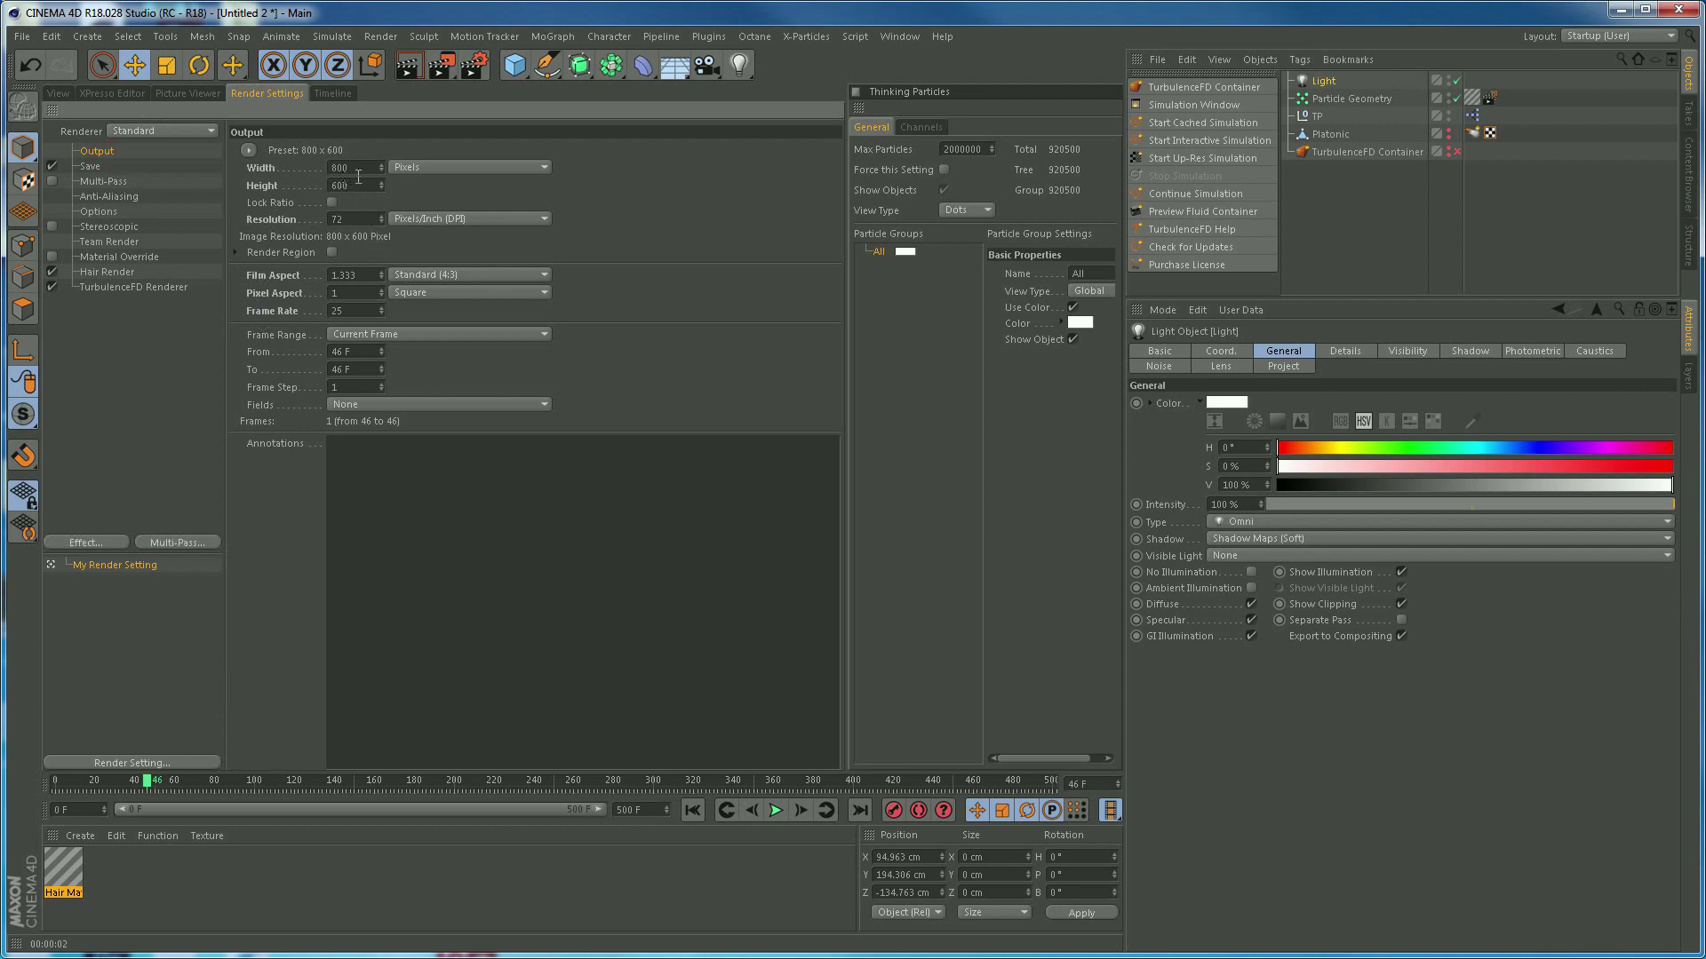
left_click(385, 336)
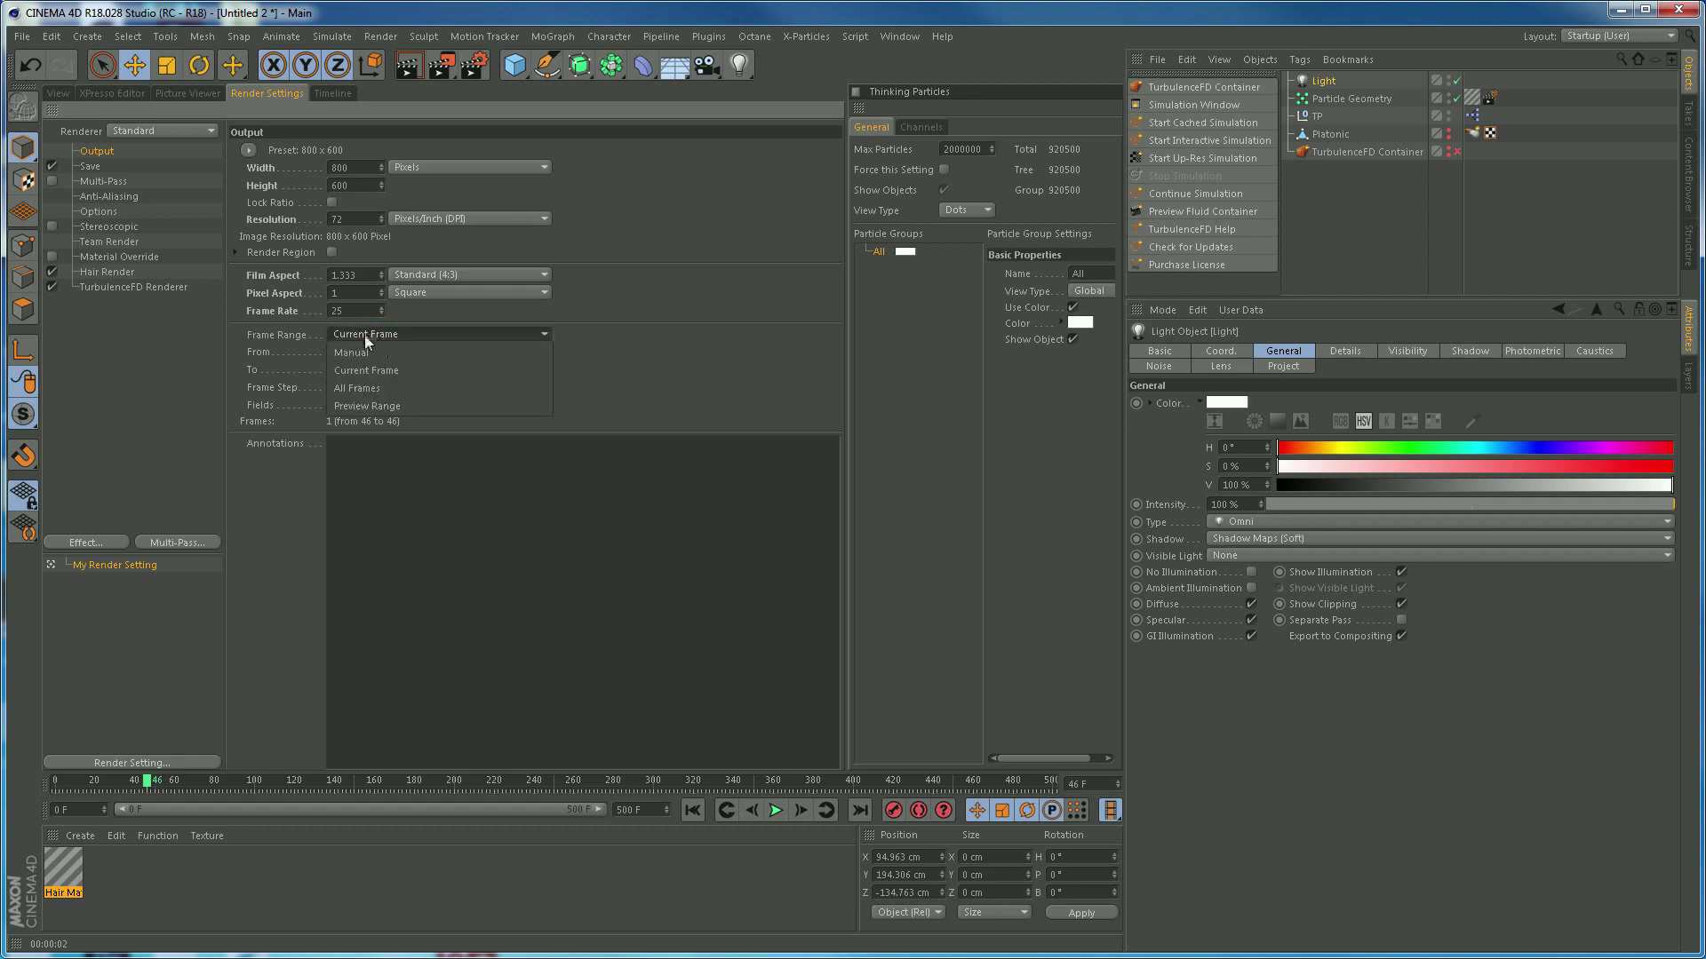
left_click(359, 352)
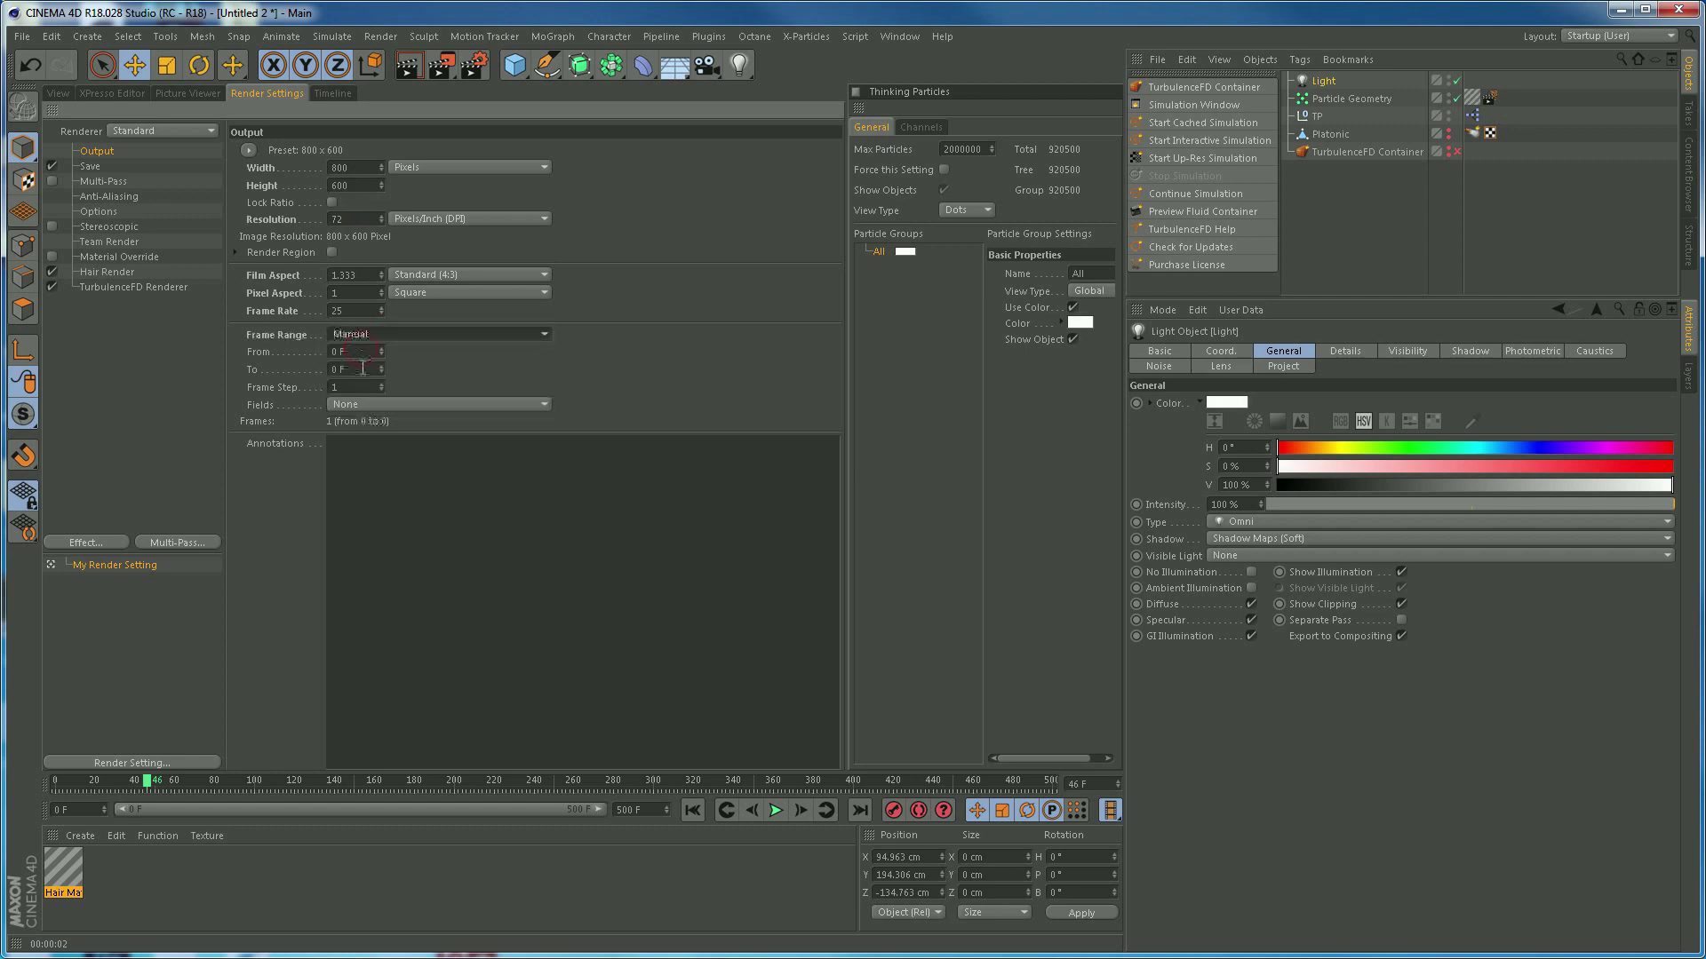
left_click(361, 368)
type("3")
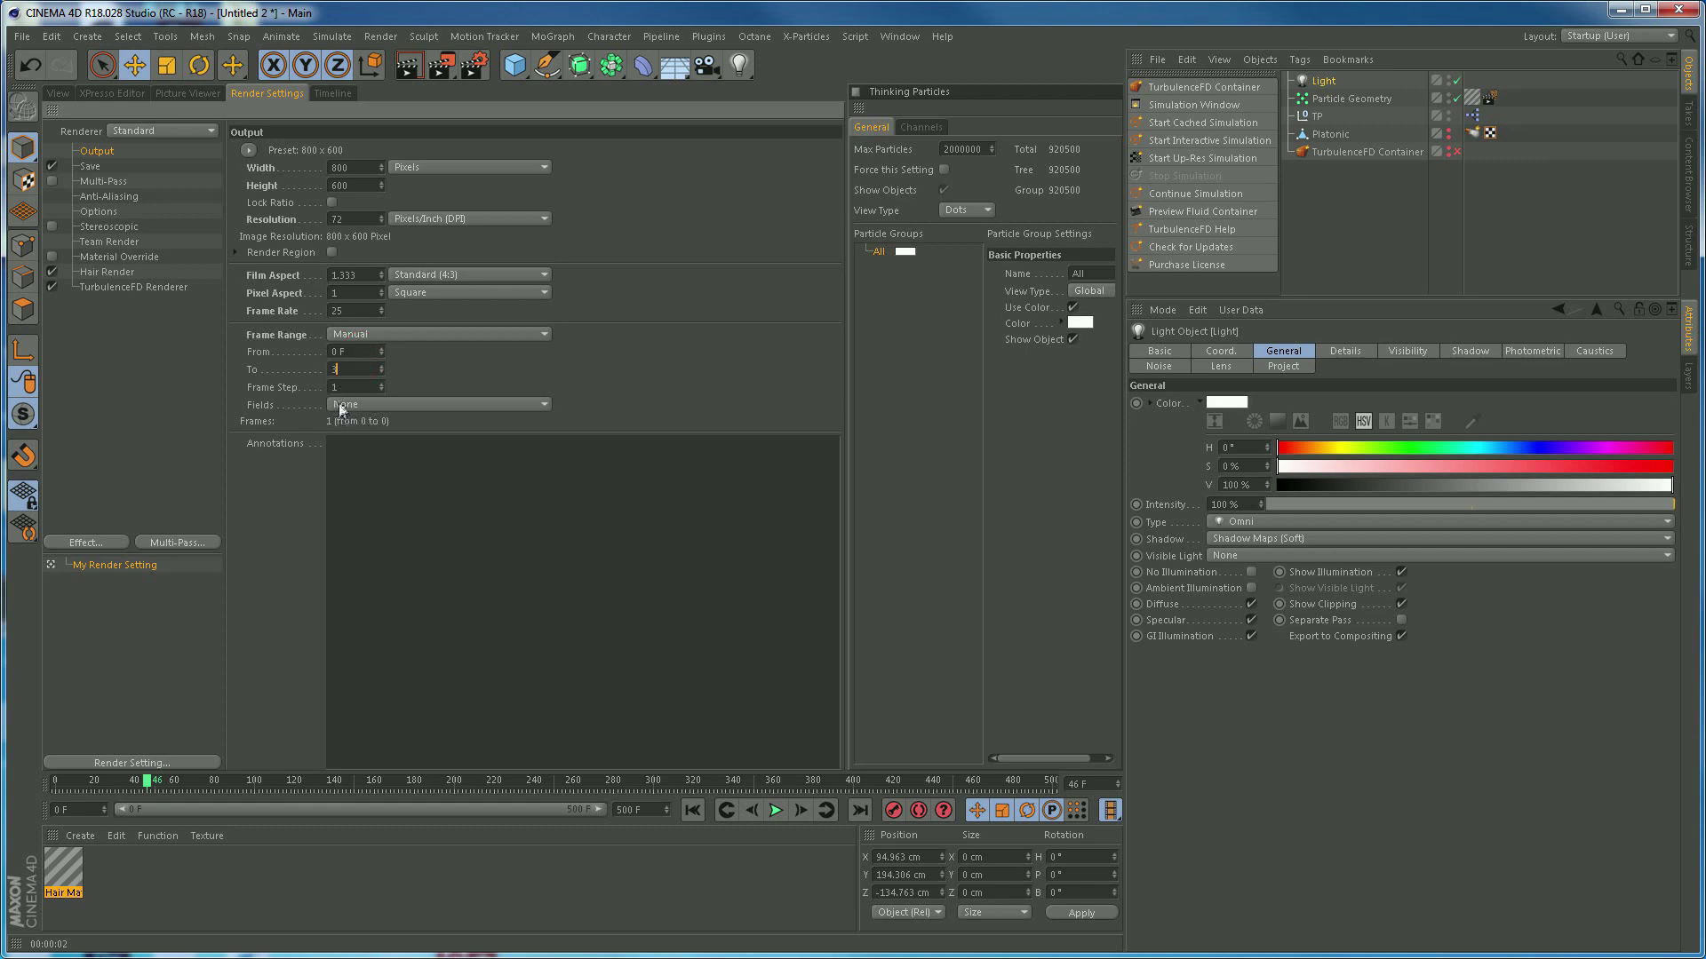
type("00")
key("Return")
left_click(90, 167)
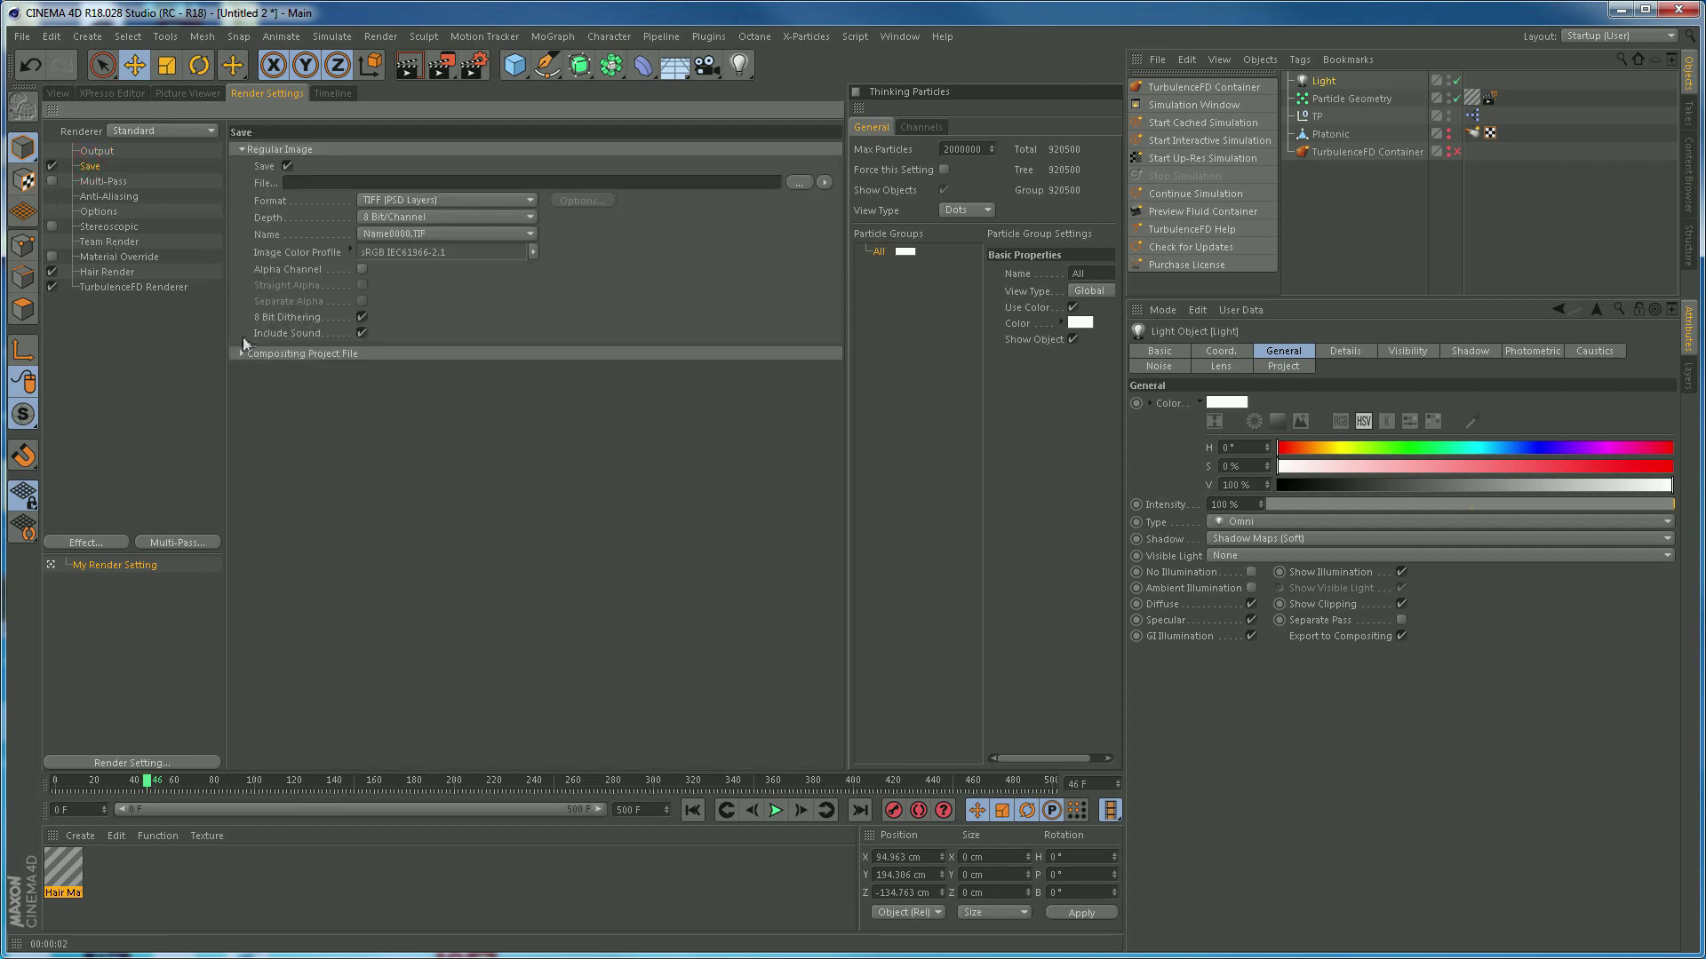
left_click(51, 166)
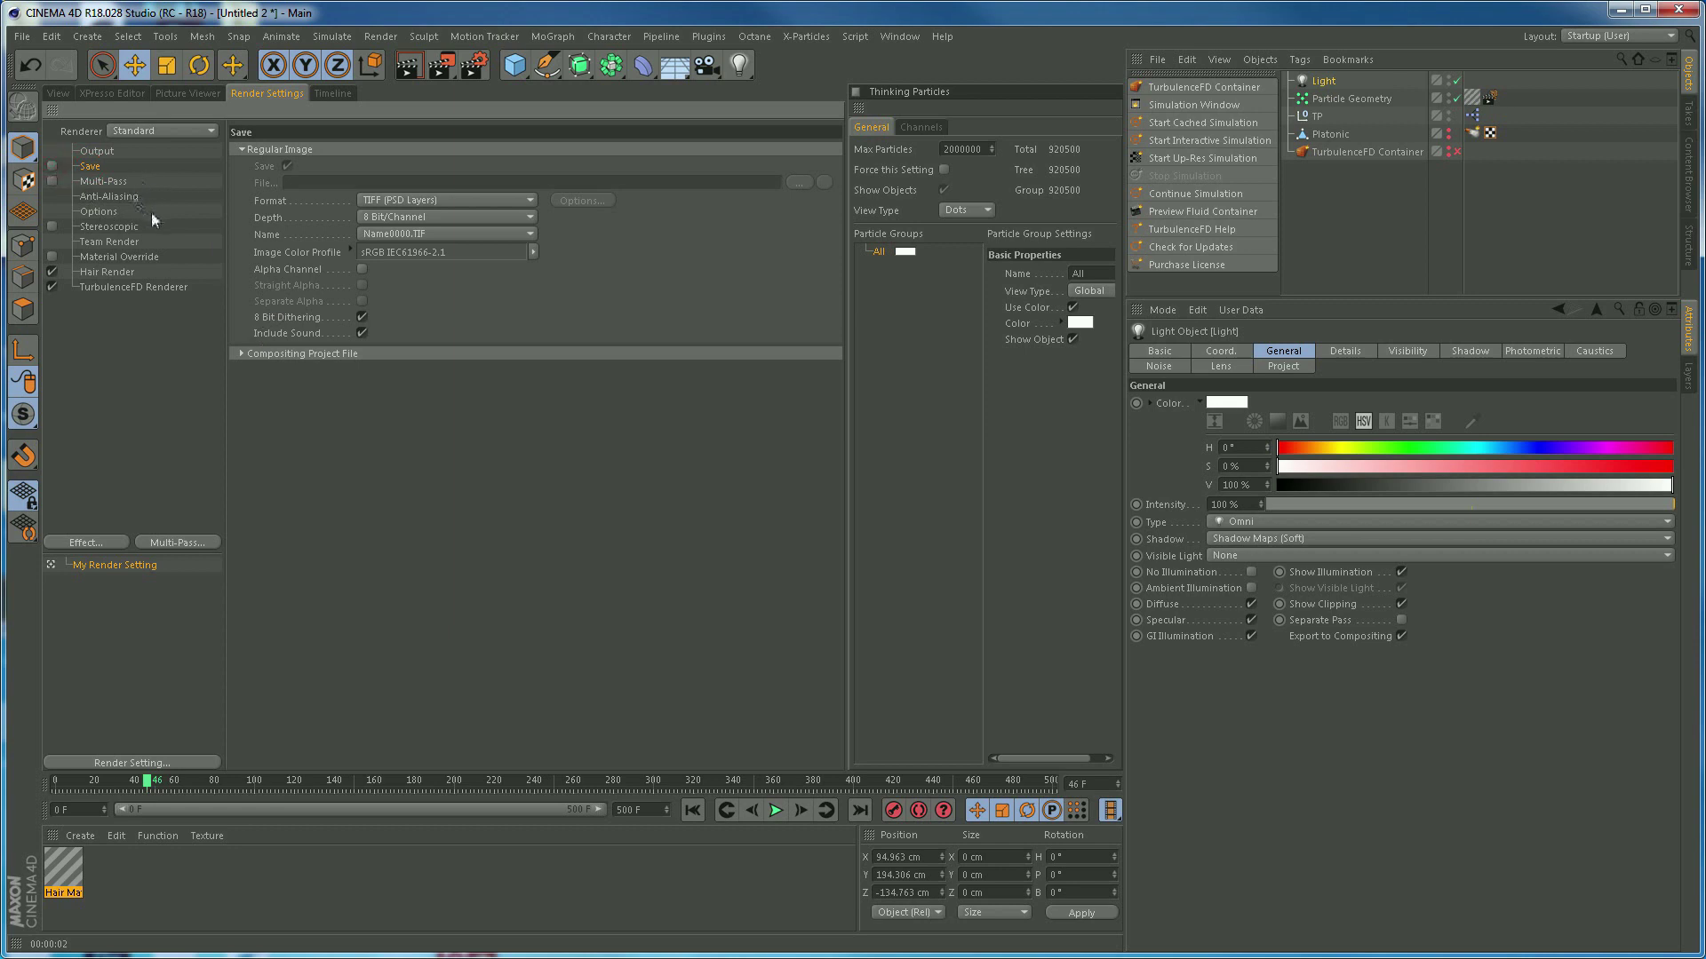
Set the render anti-aliasing to Best with the Gauss (Animation) filter and disable the TurbulenceFD Renderer effect
left_click(107, 197)
left_click(396, 149)
left_click(403, 179)
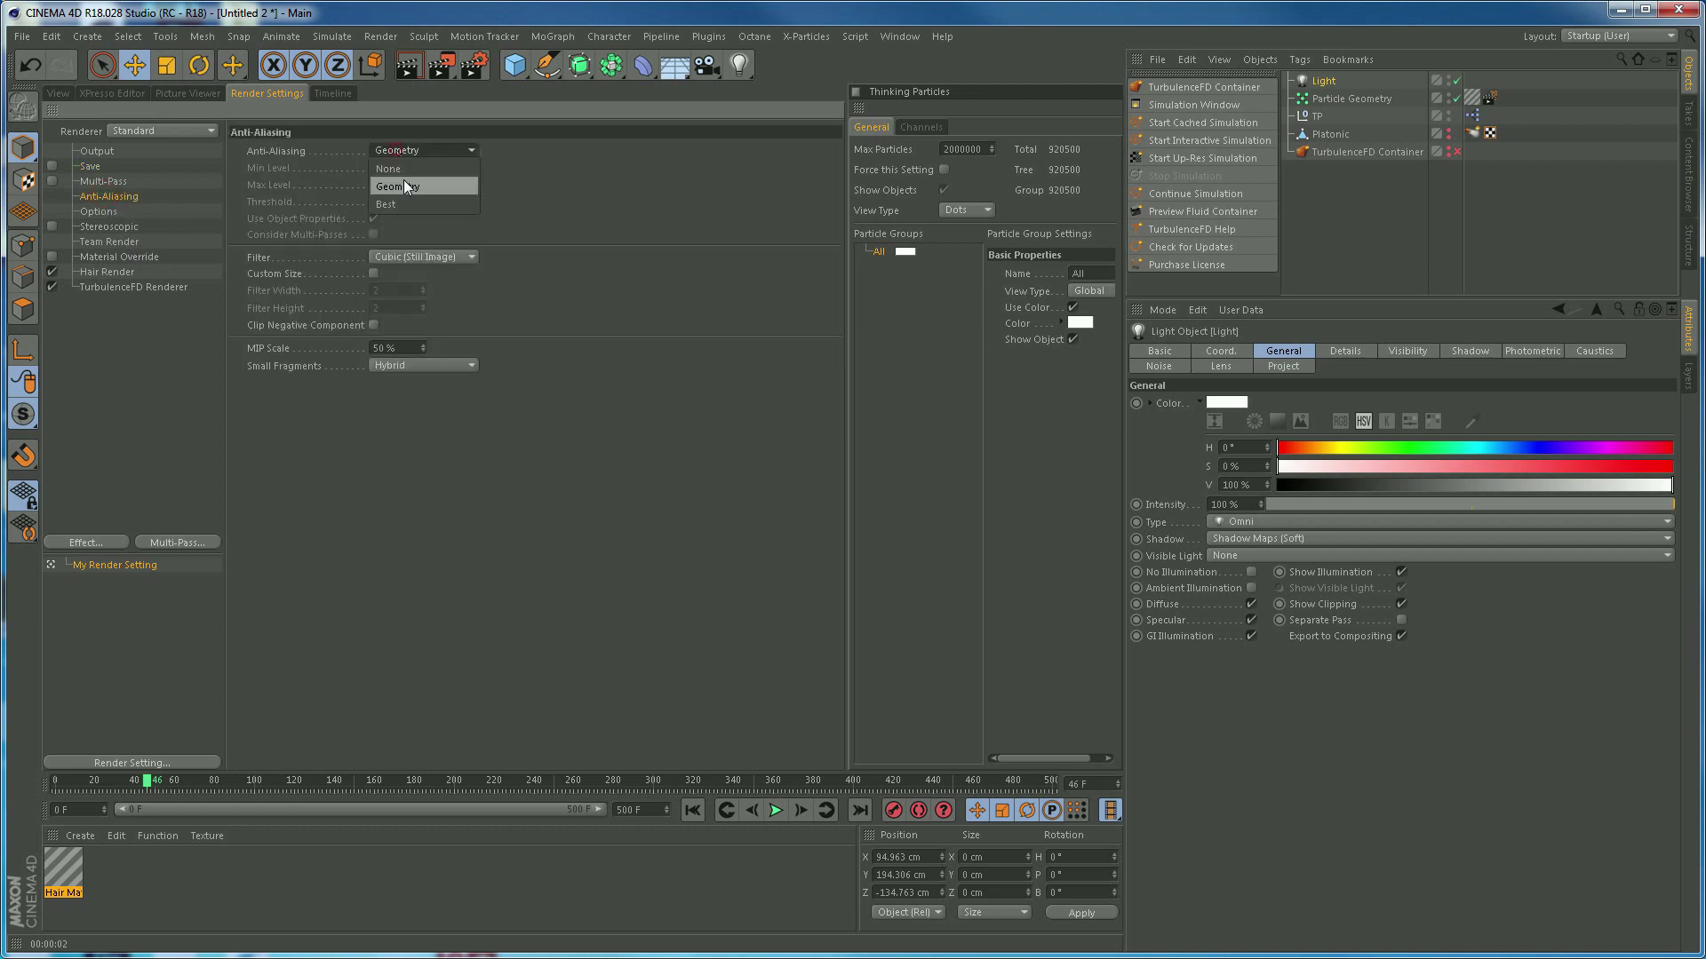
left_click(433, 256)
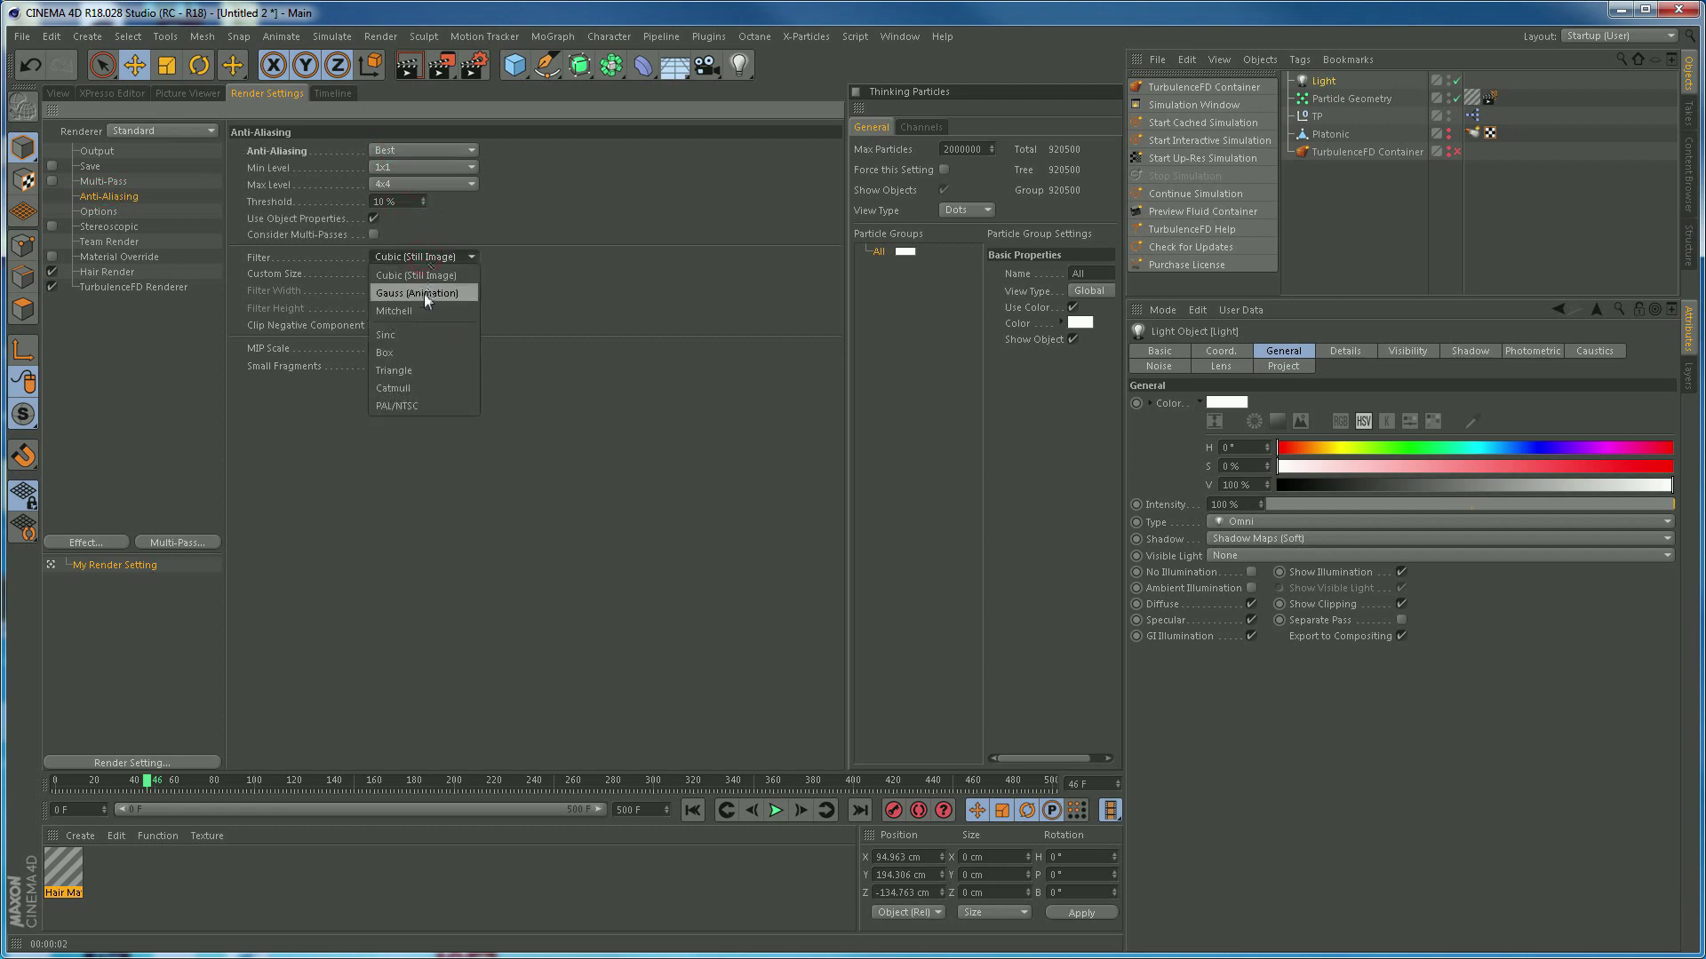
left_click(433, 296)
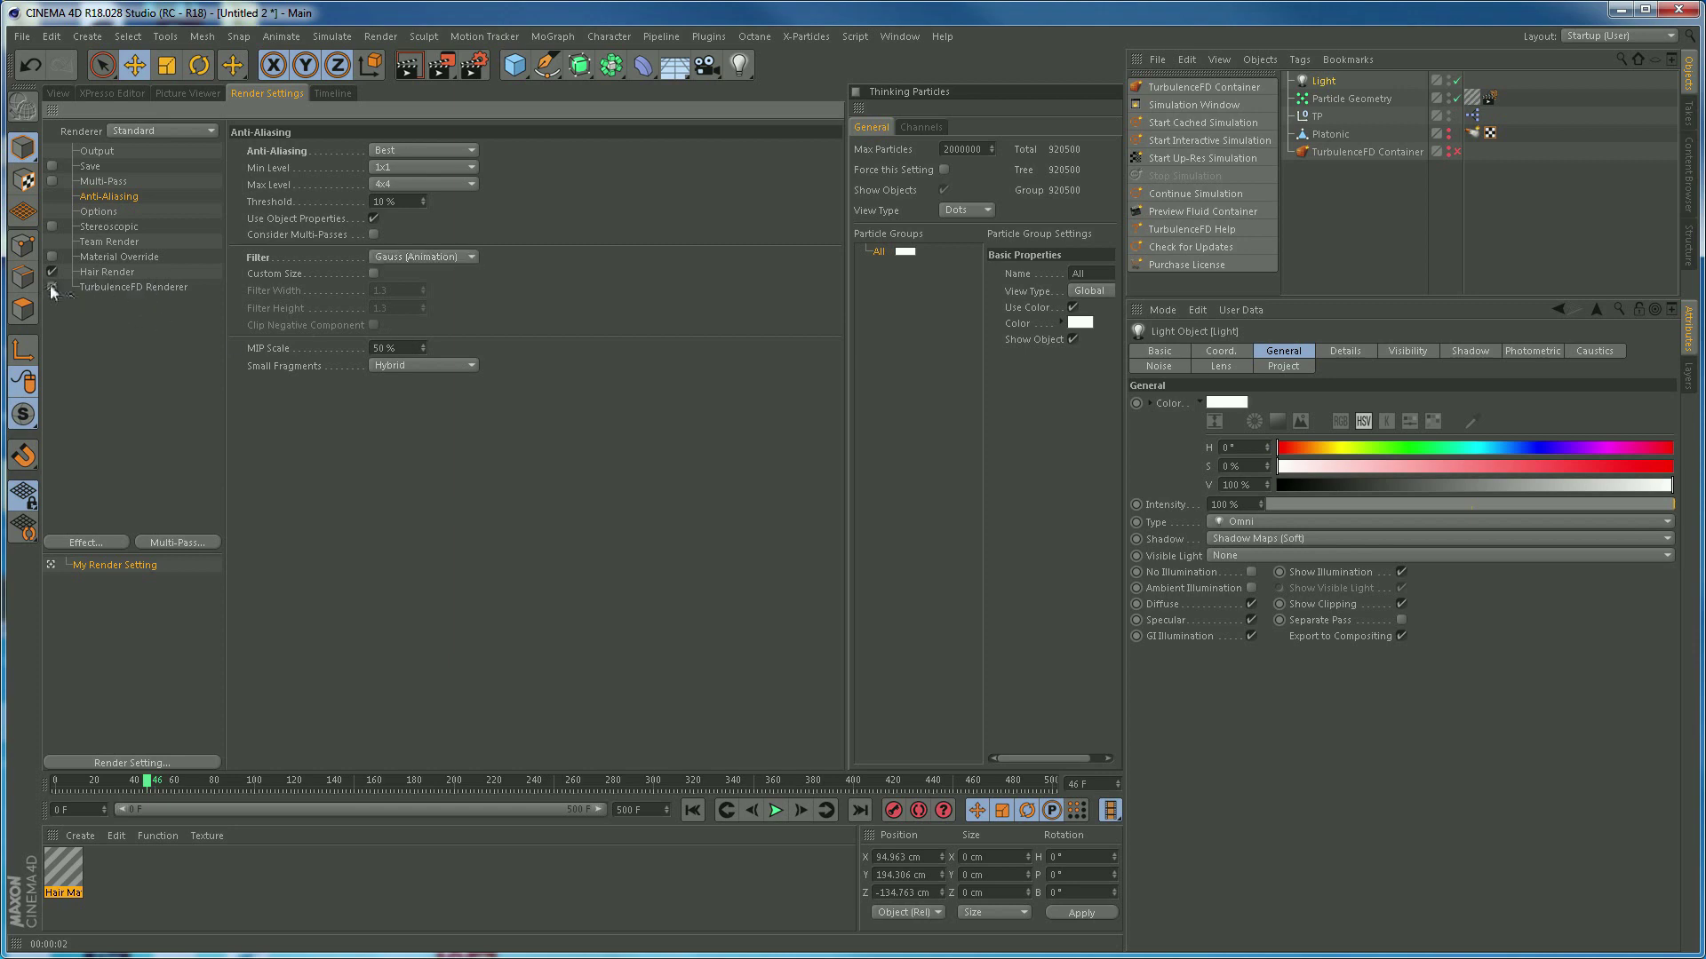
Check the Hair Render sampling options and render the frame range to the Picture Viewer
left_click(120, 272)
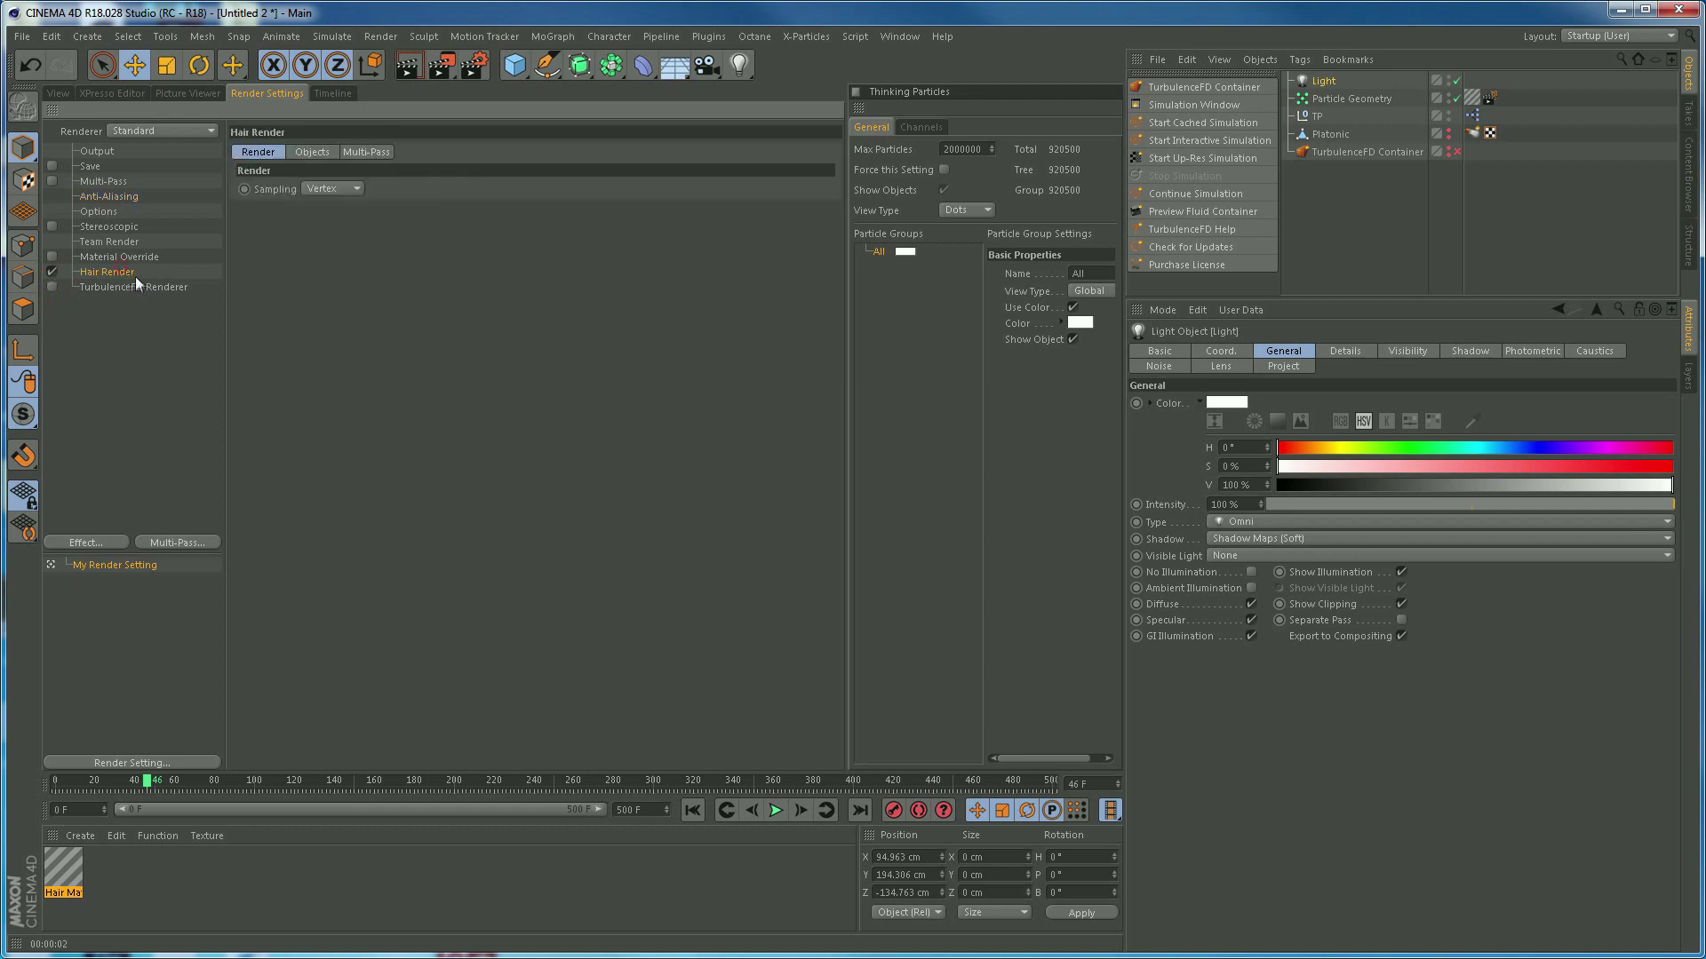
left_click(327, 191)
left_click(59, 94)
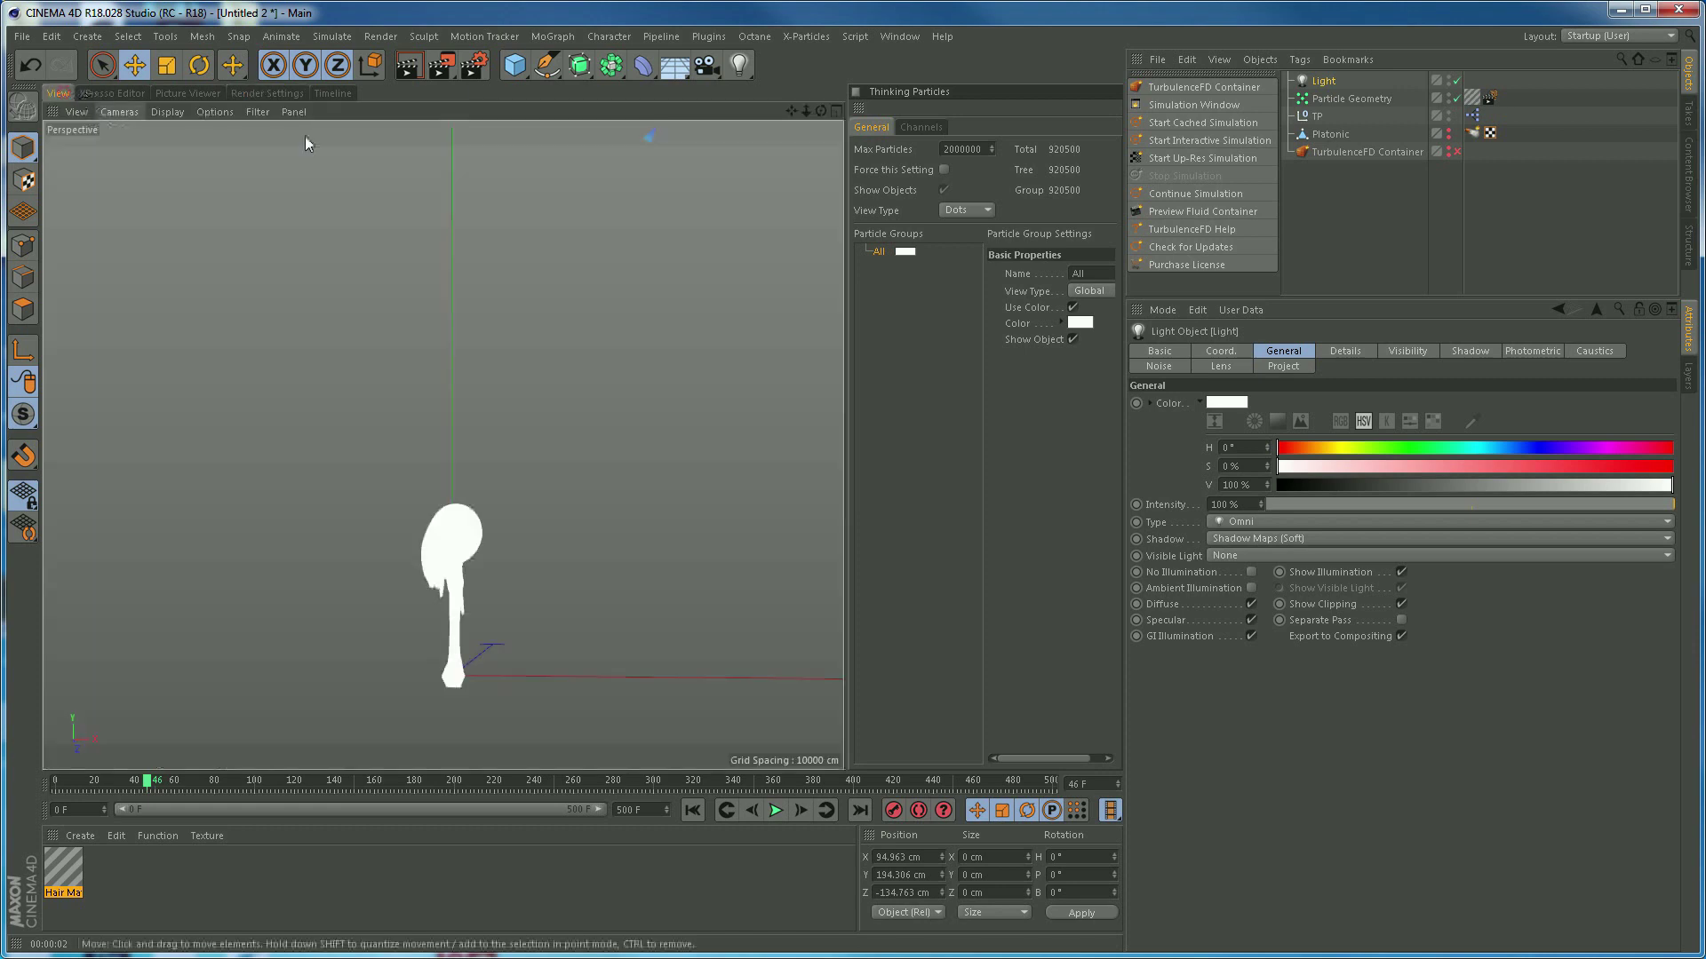
left_click(441, 64)
left_click(1163, 706)
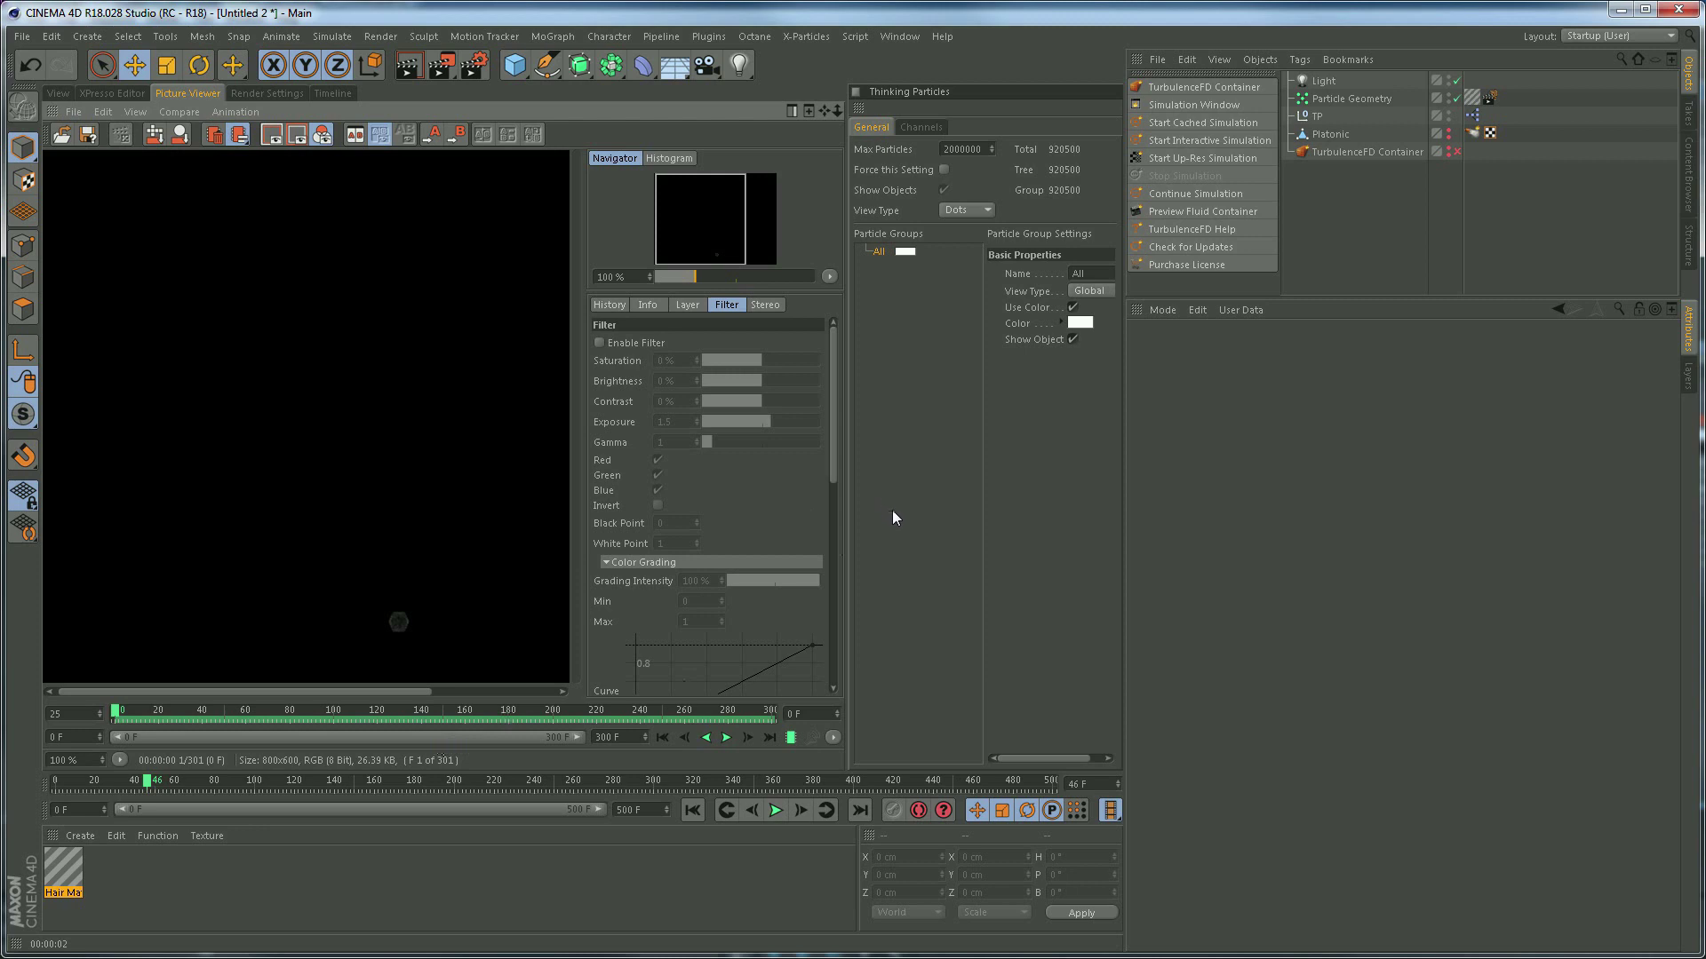
Show the render history, widen the Picture Viewer, and go to the start of the rendered frame list
left_click(609, 304)
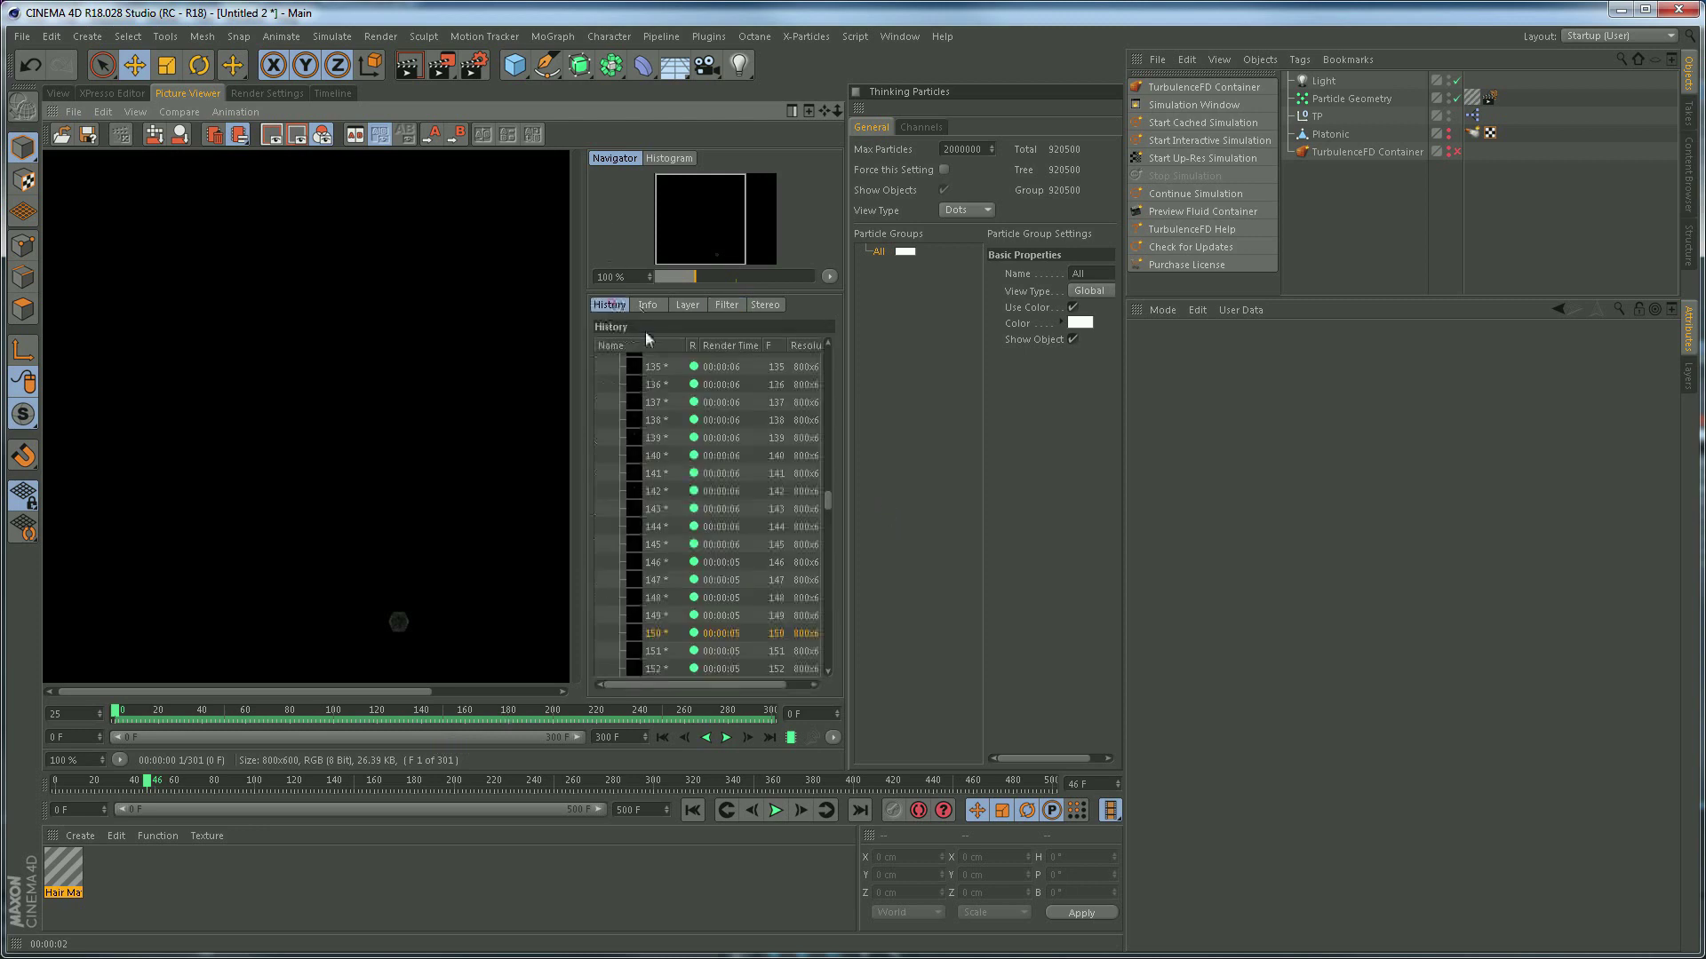
left_click(874, 565)
left_click_drag(849, 576, 1382, 559)
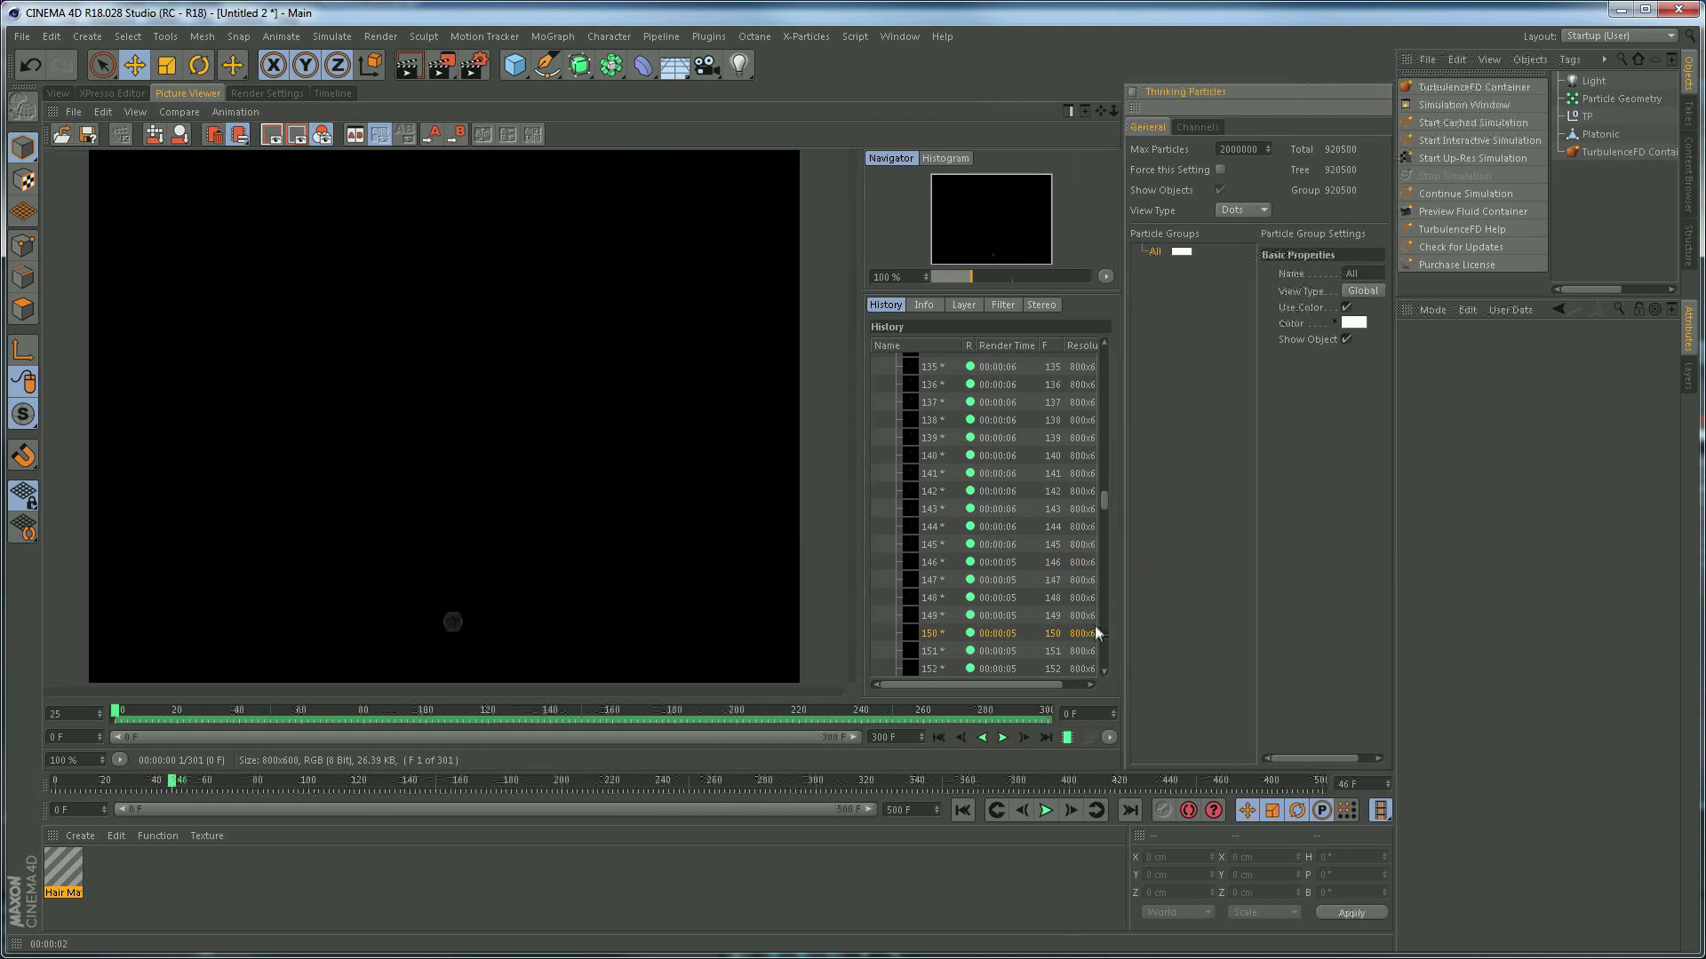
left_click_drag(1105, 508, 1128, 350)
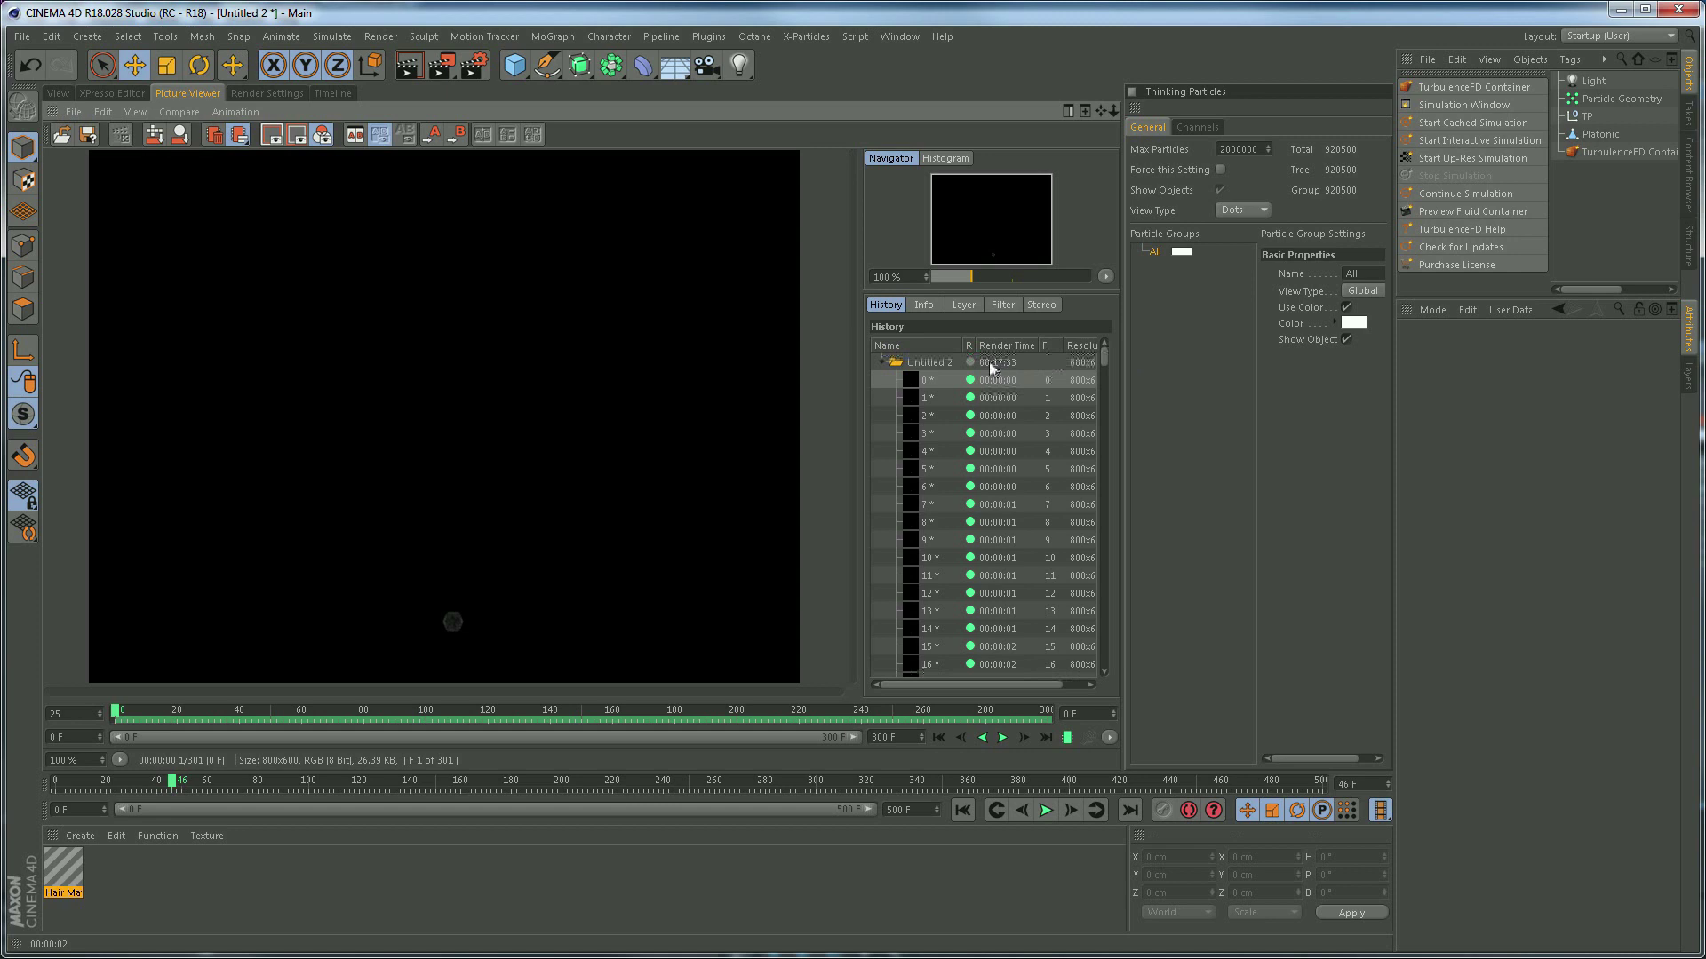
Play back the rendered smoke particles with the Picture Viewer's playback range shortened to end at frame 215
left_click(1066, 738)
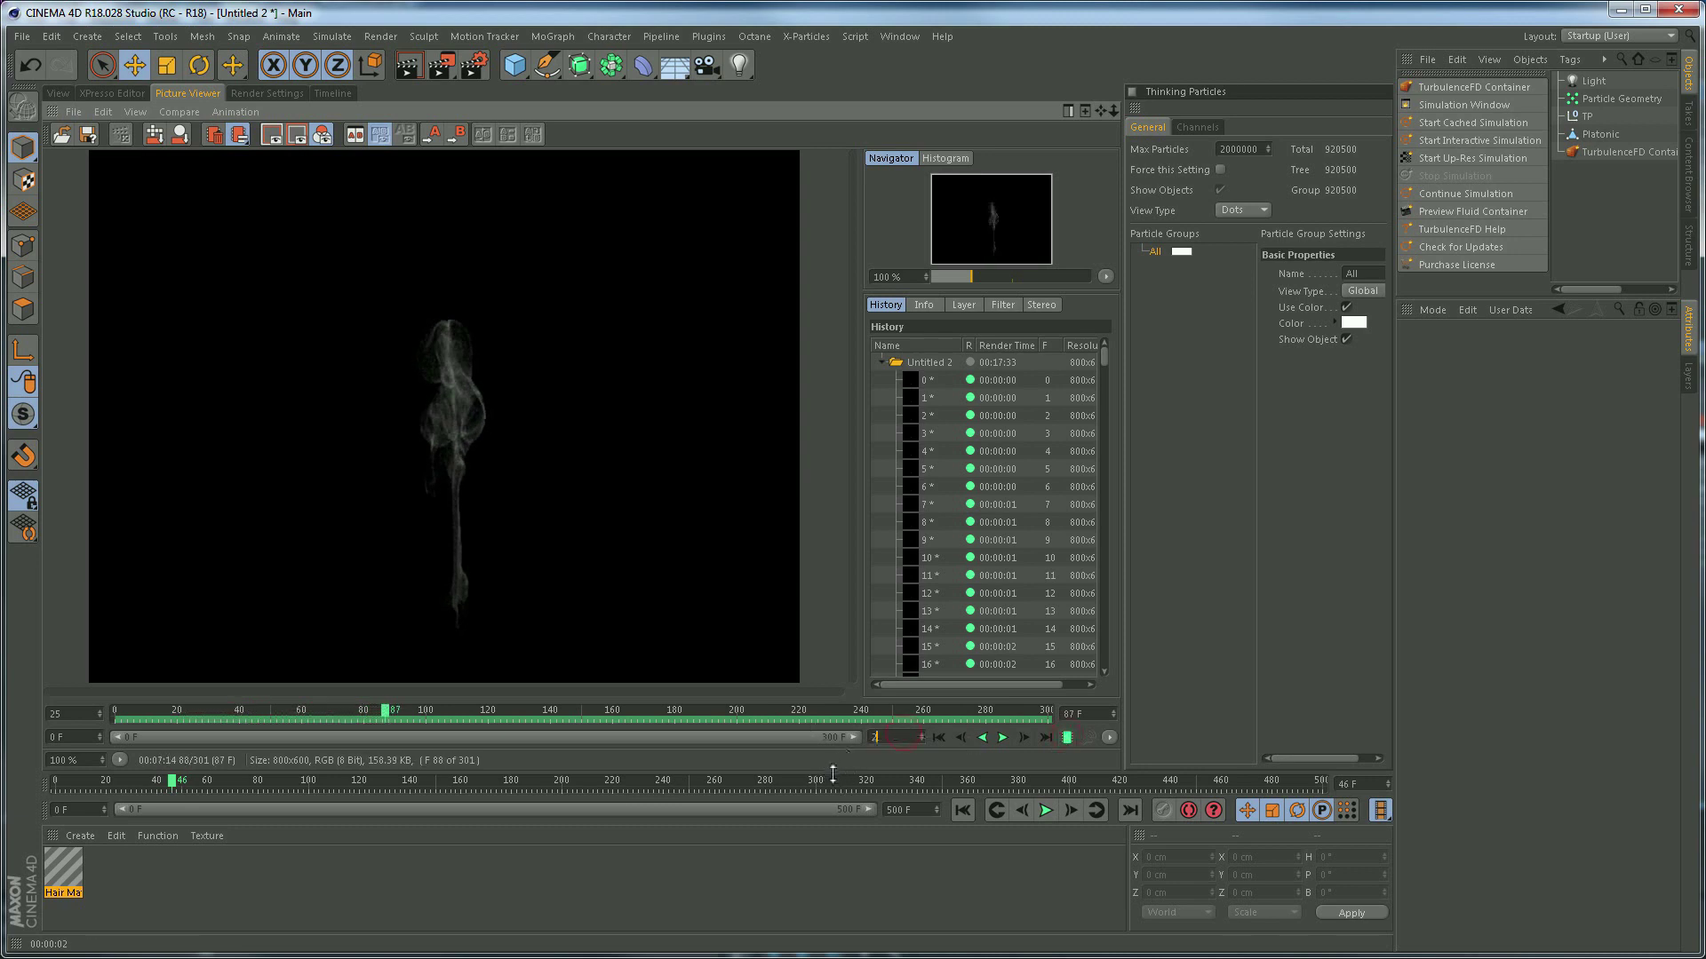
type("50")
key("Return")
left_click_drag(728, 737, 678, 734)
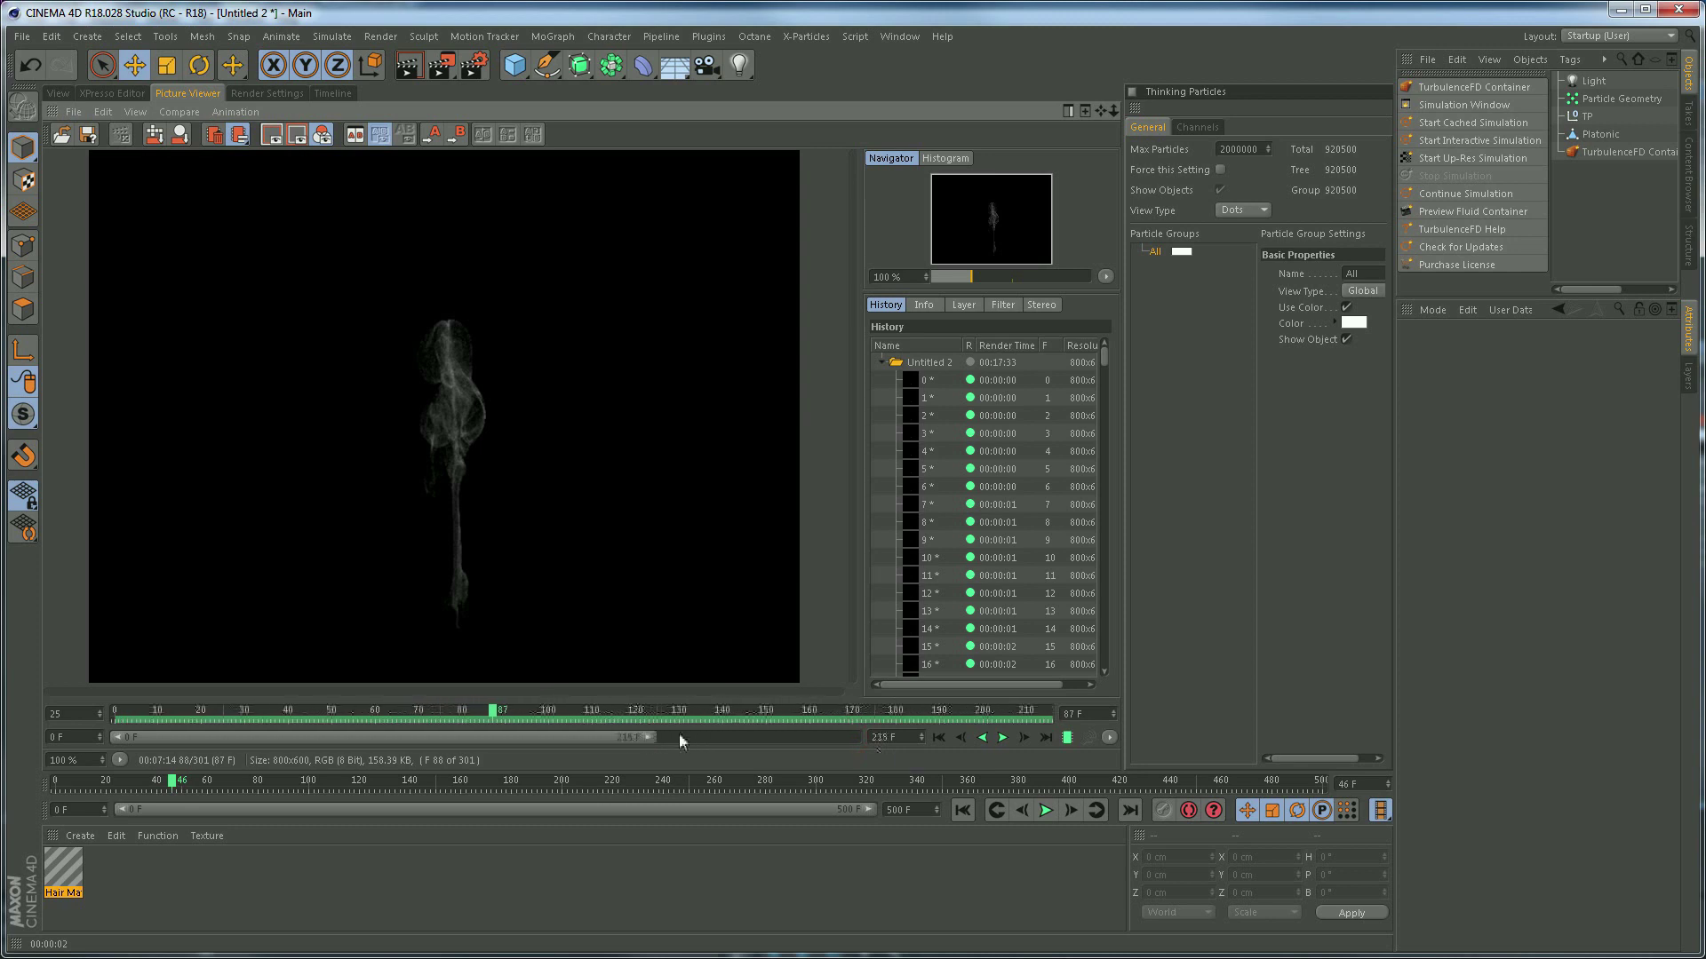
left_click(1069, 736)
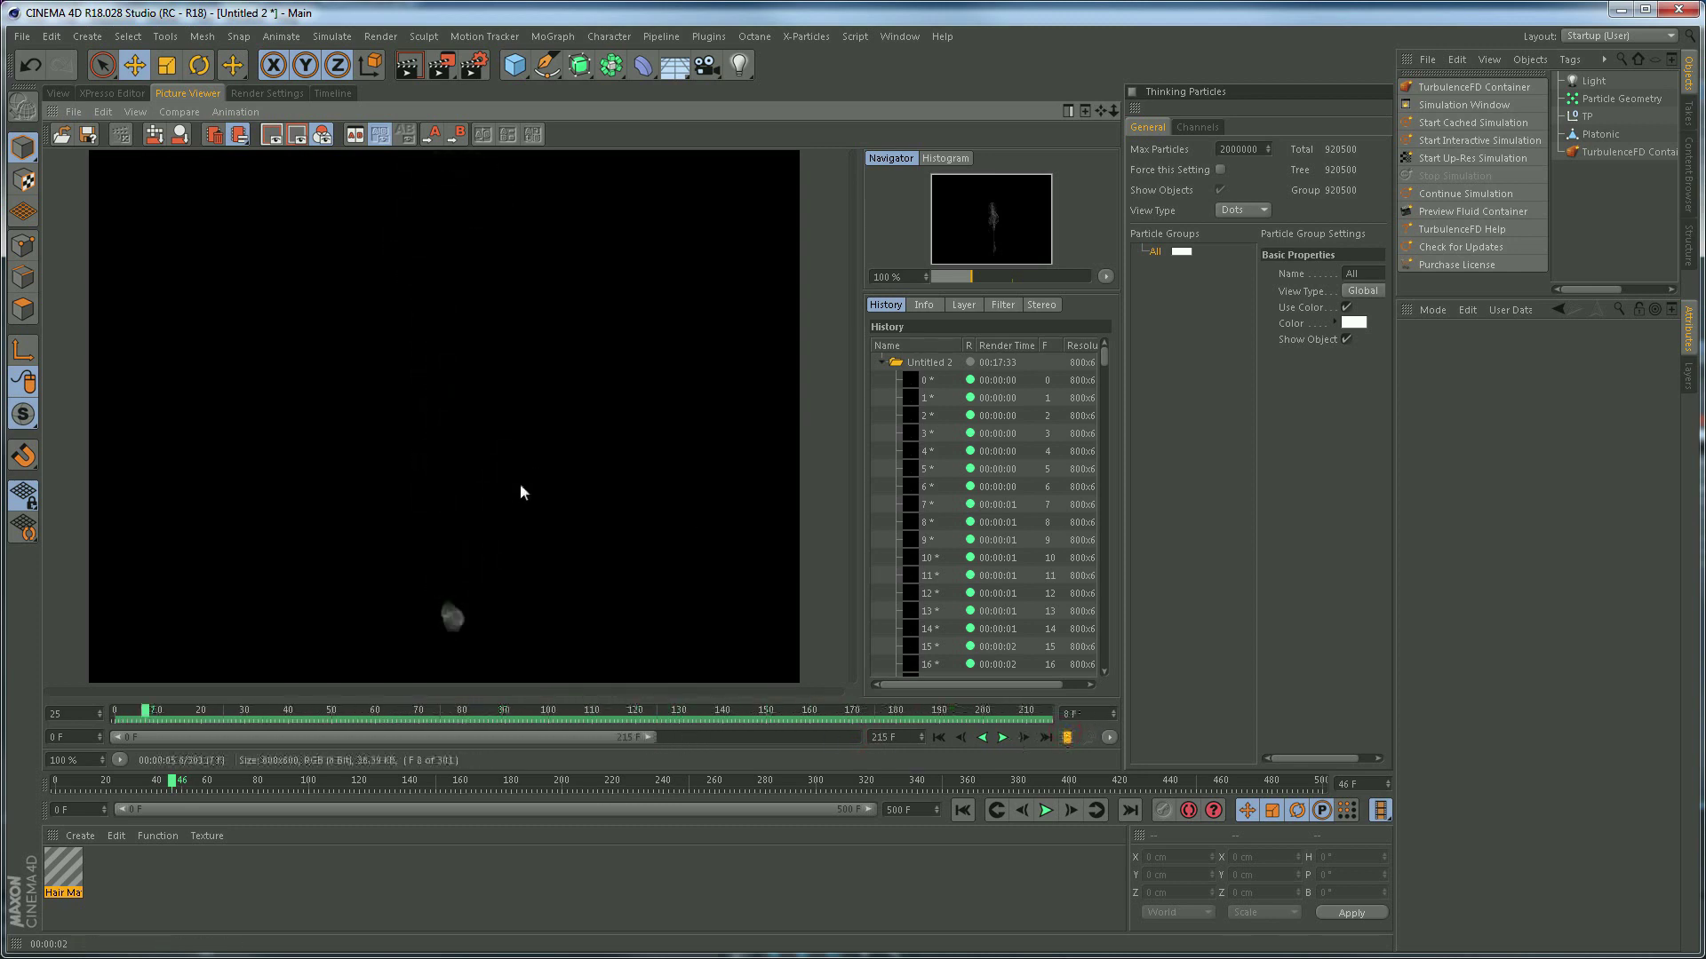
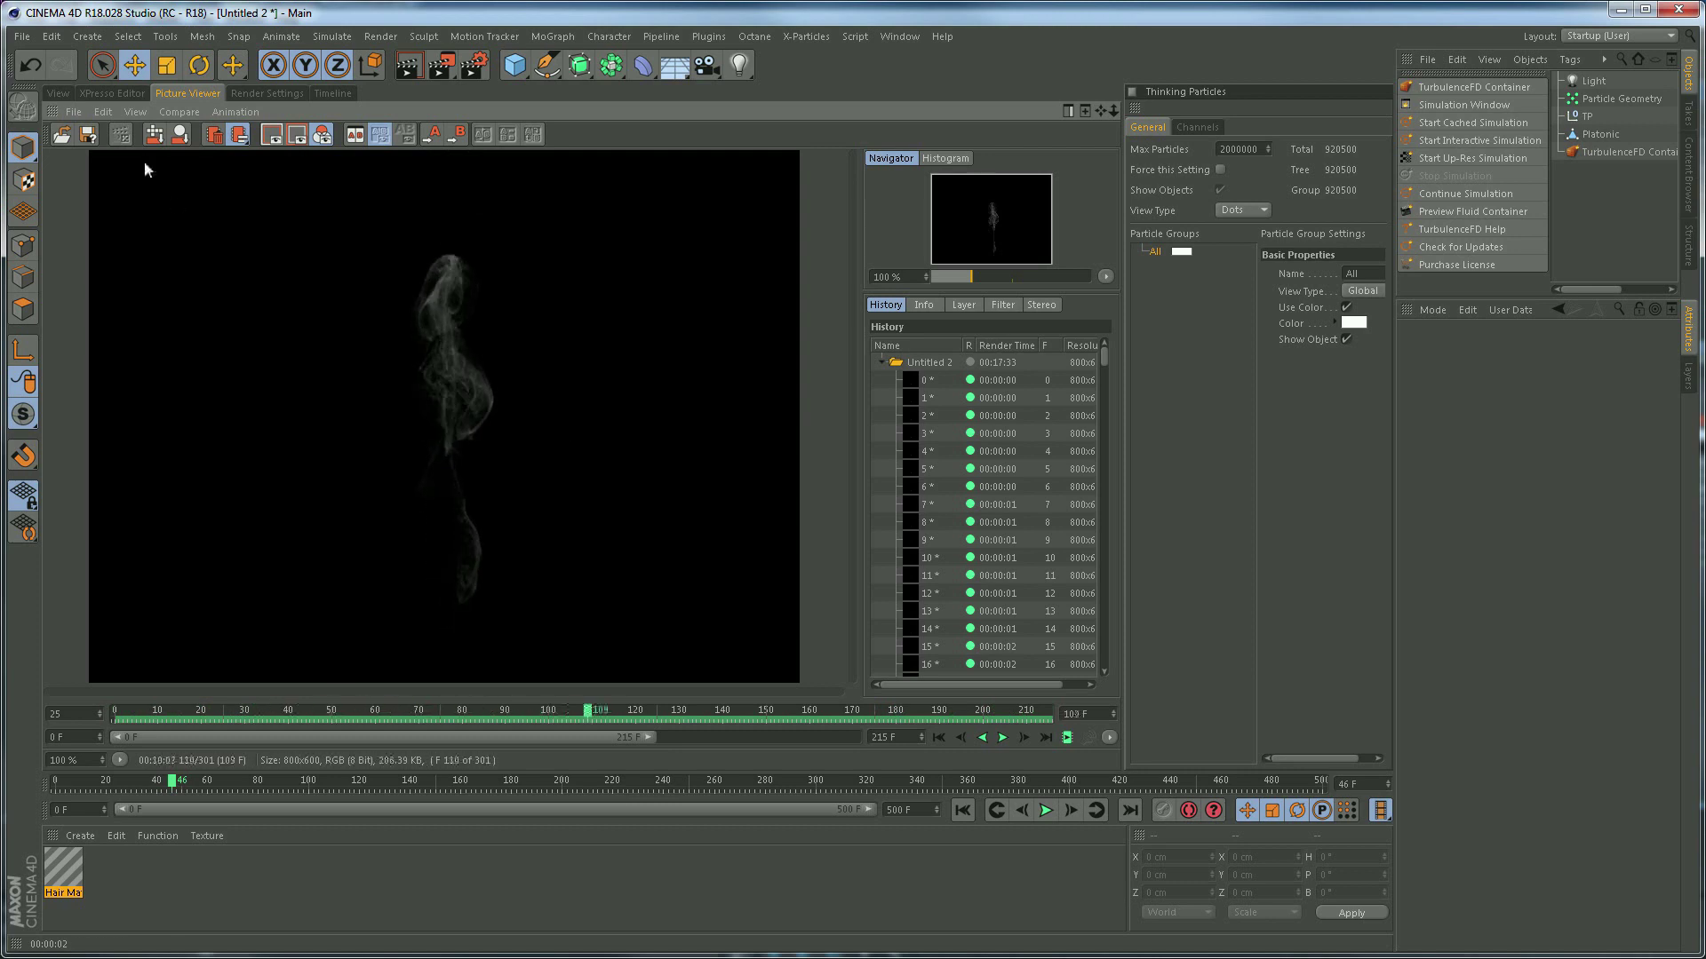
Spread out the TurbulenceFD Container, P Pass, PGetData and GetFluidData nodes in the XPresso graph, and return to the rendered animation
left_click(114, 93)
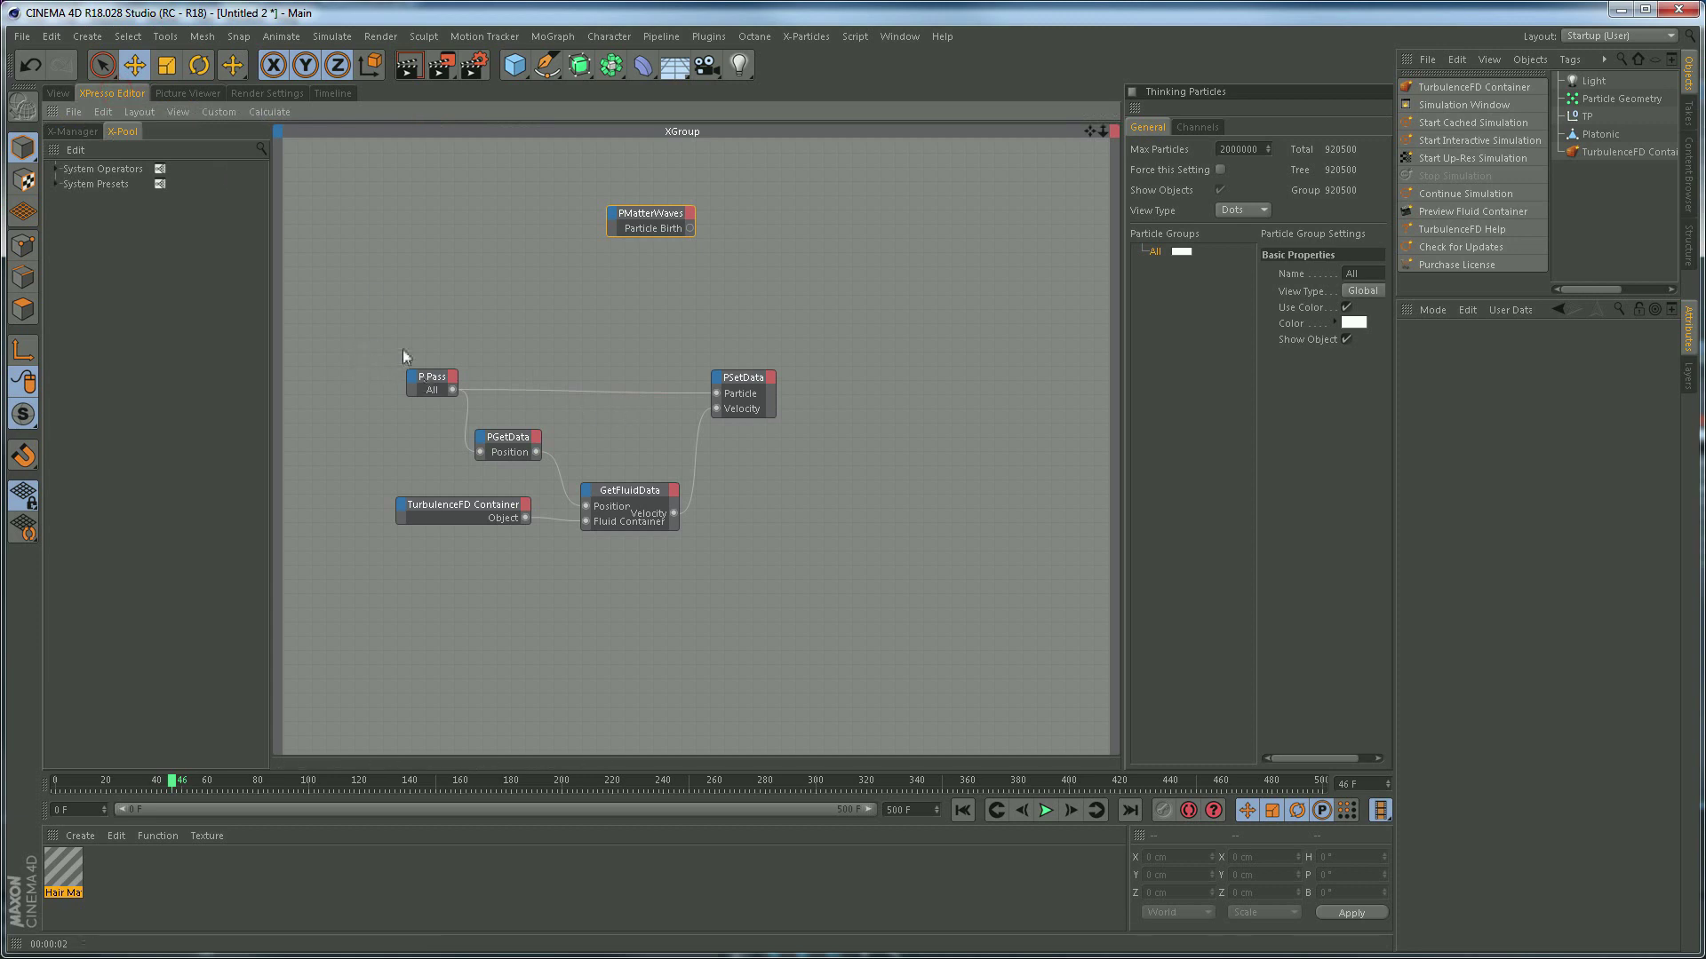
left_click(459, 509)
left_click_drag(444, 510, 418, 541)
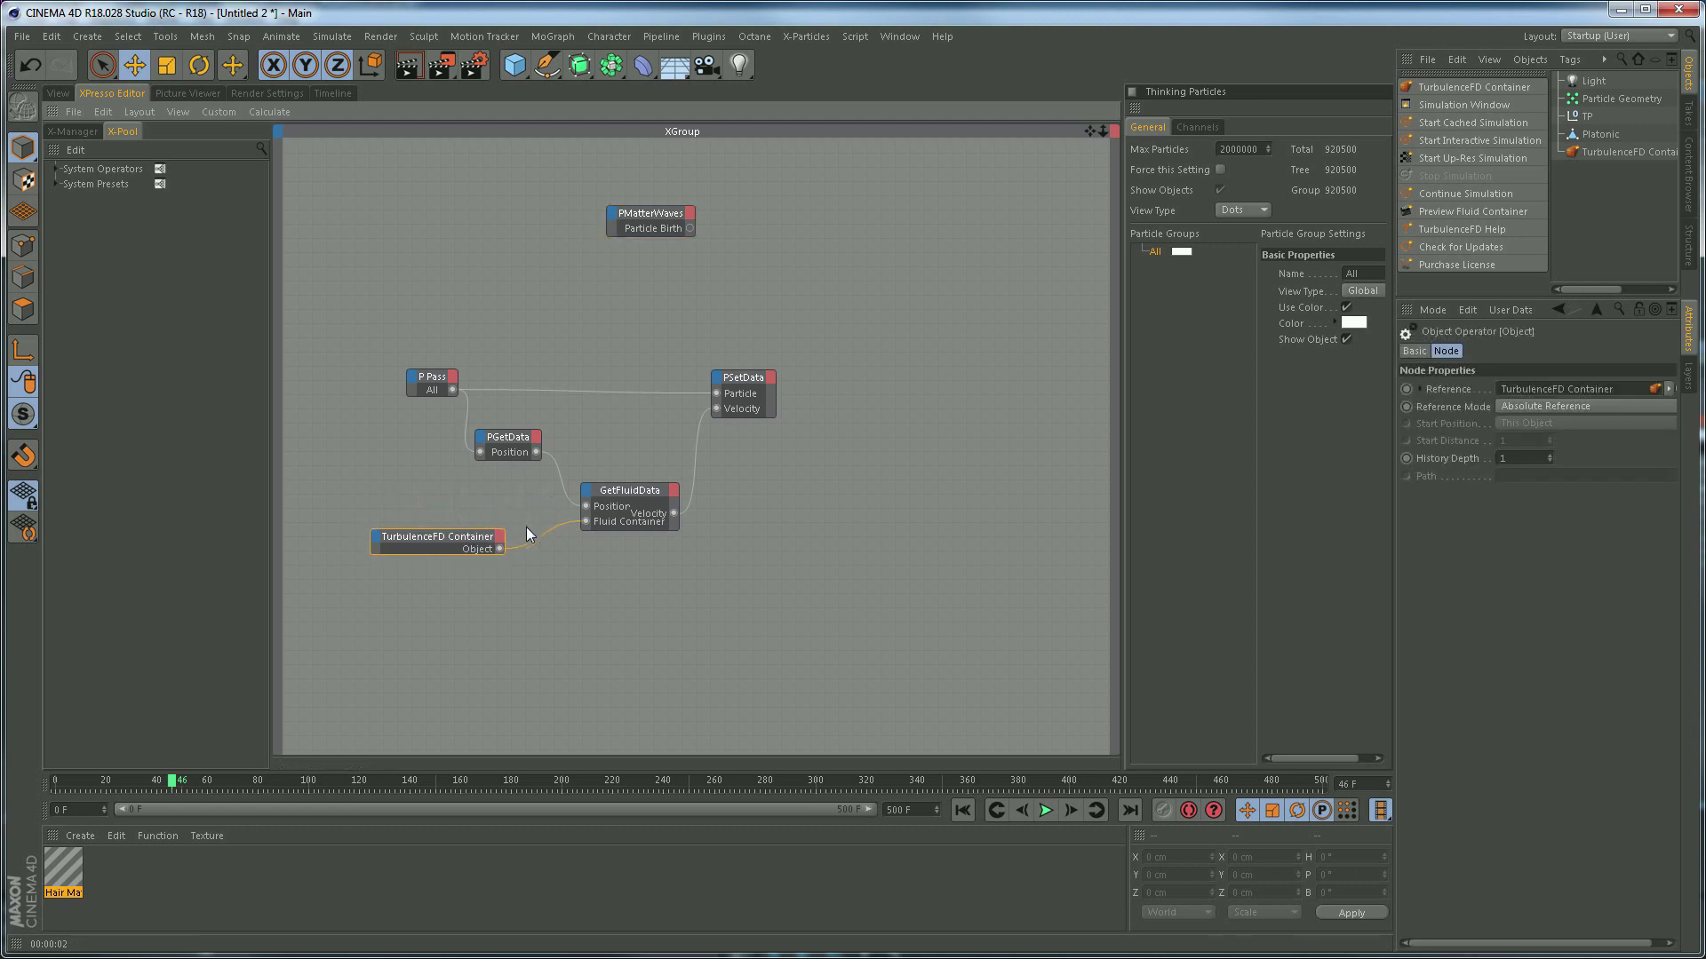
left_click_drag(429, 382, 365, 350)
left_click_drag(522, 443, 455, 457)
left_click_drag(629, 500, 565, 482)
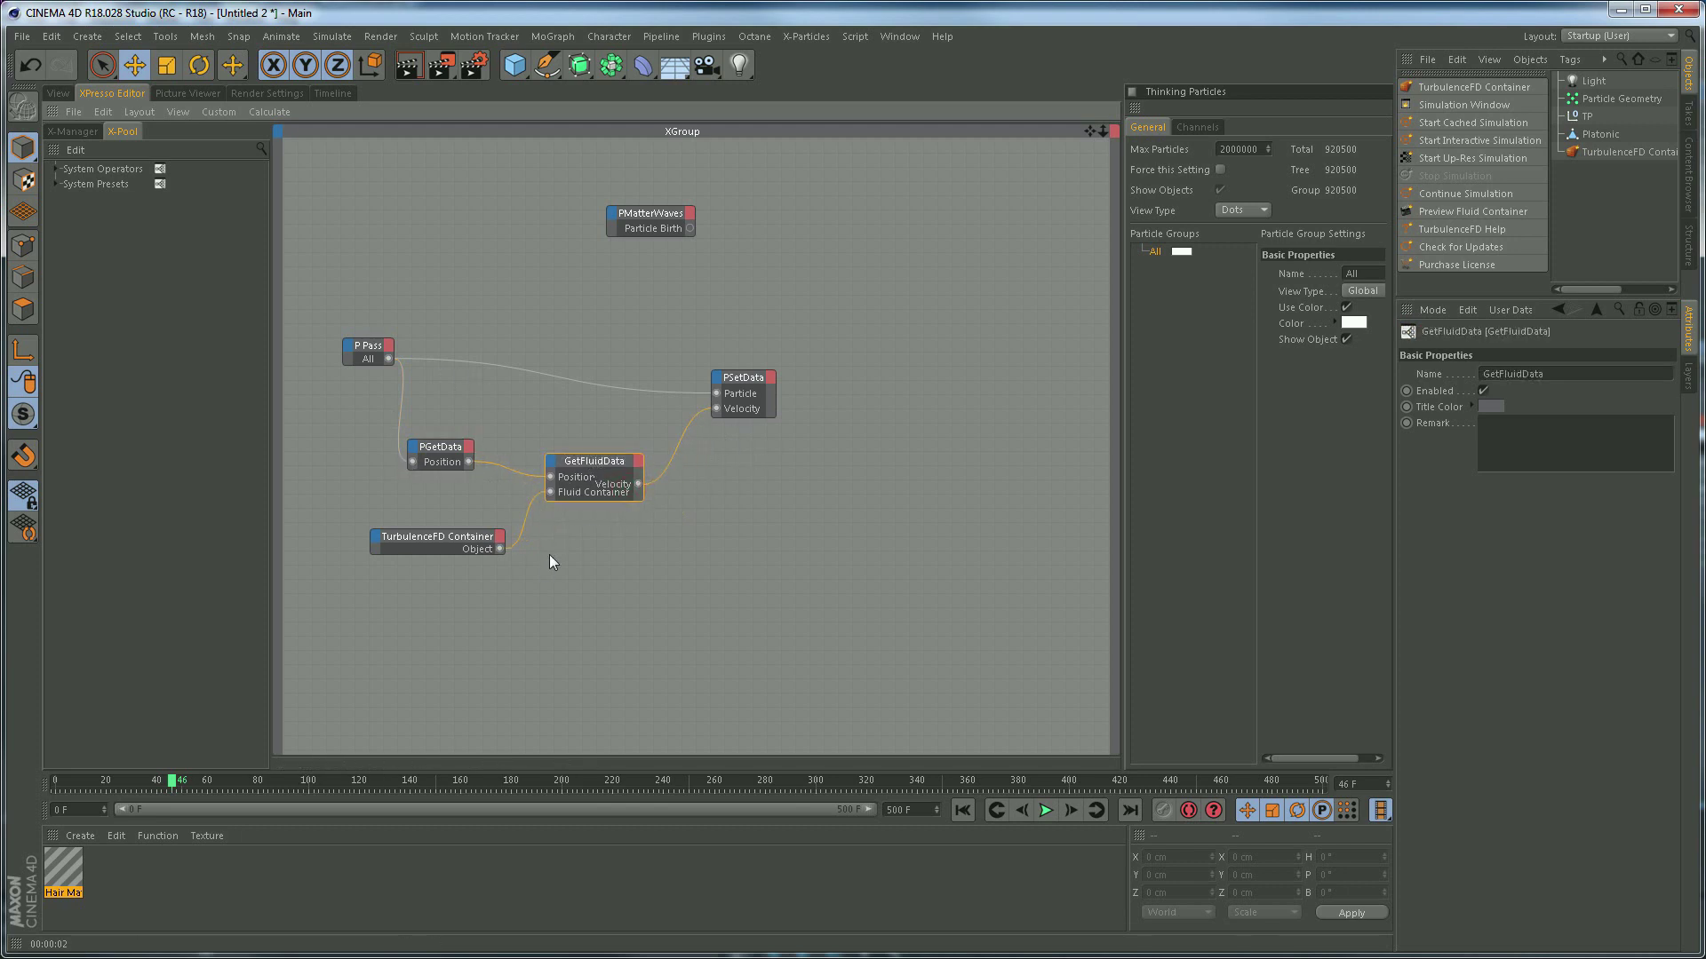
left_click(187, 93)
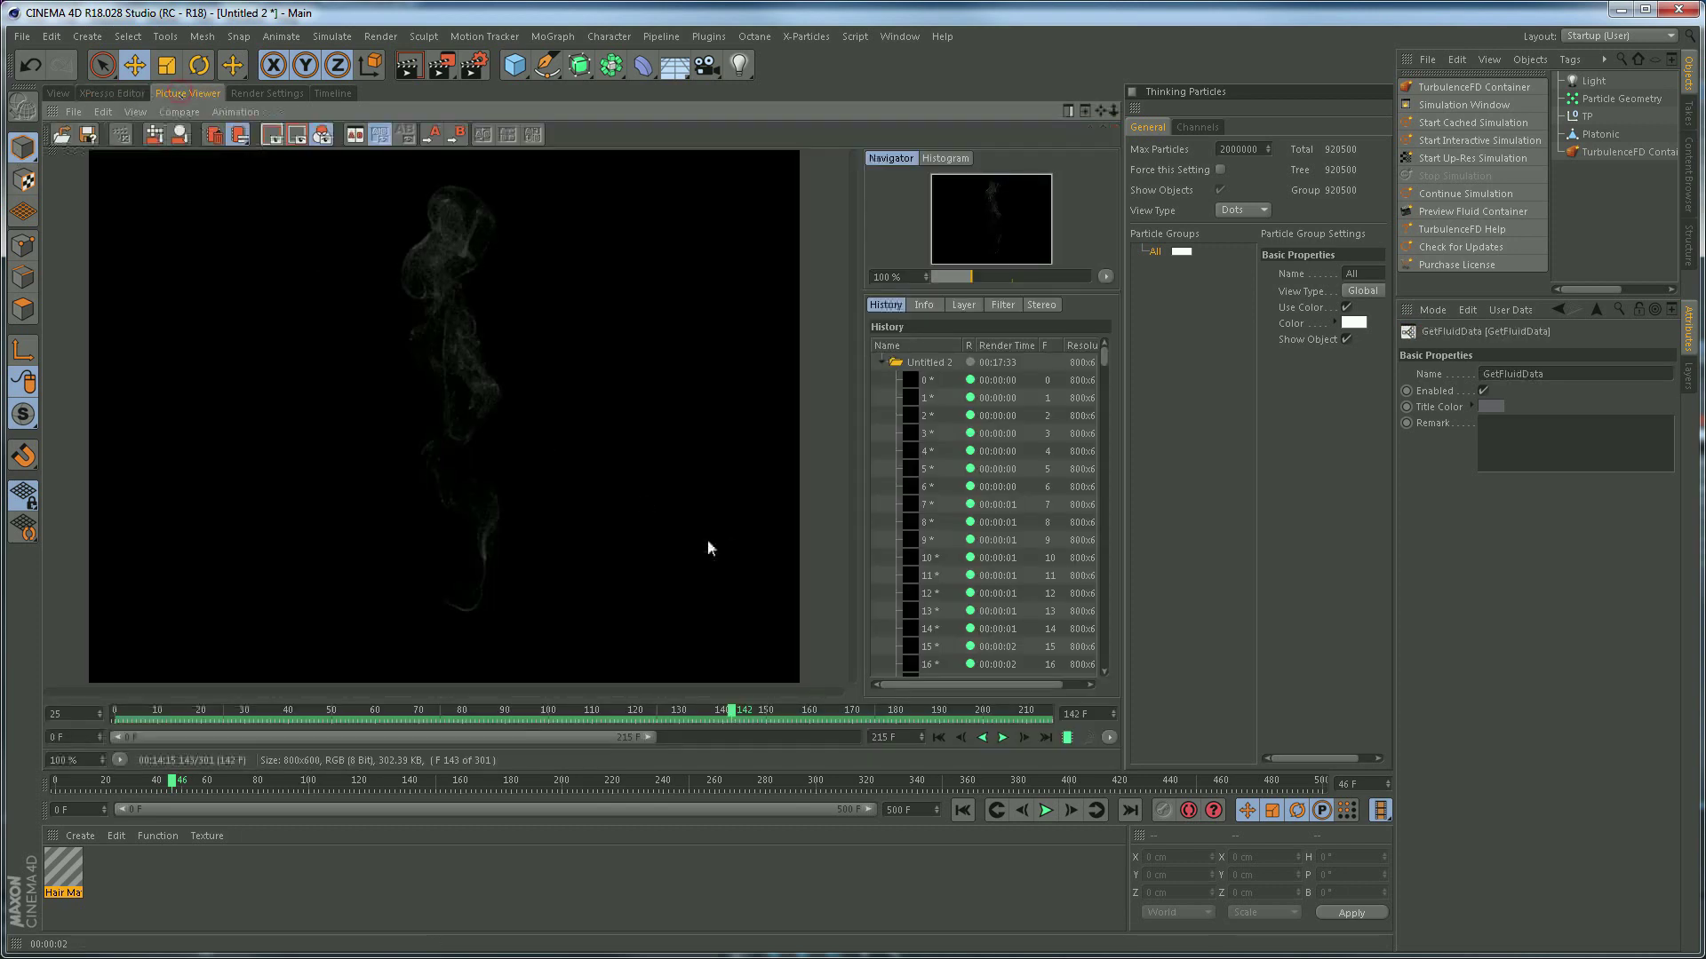